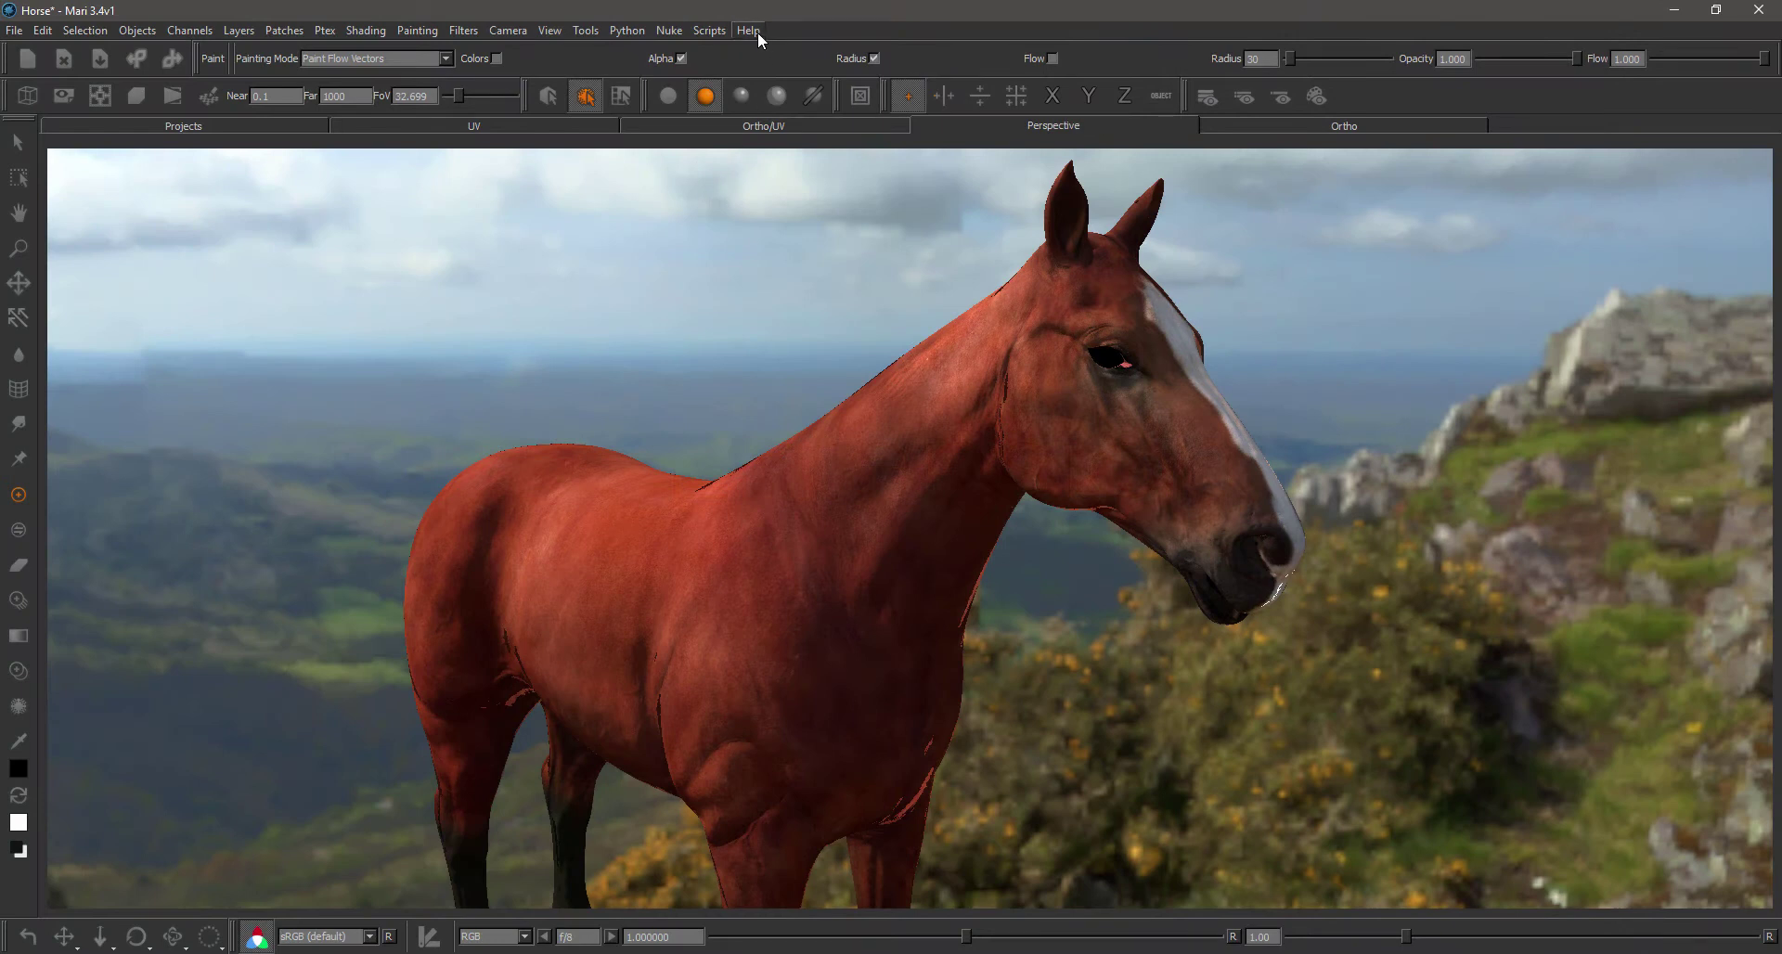
Step: Read the Update 13 new features on the Extension Pack splash screen and close it
{"action": "left_click", "coordinate": [748, 30]}
{"action": "left_click", "coordinate": [782, 128]}
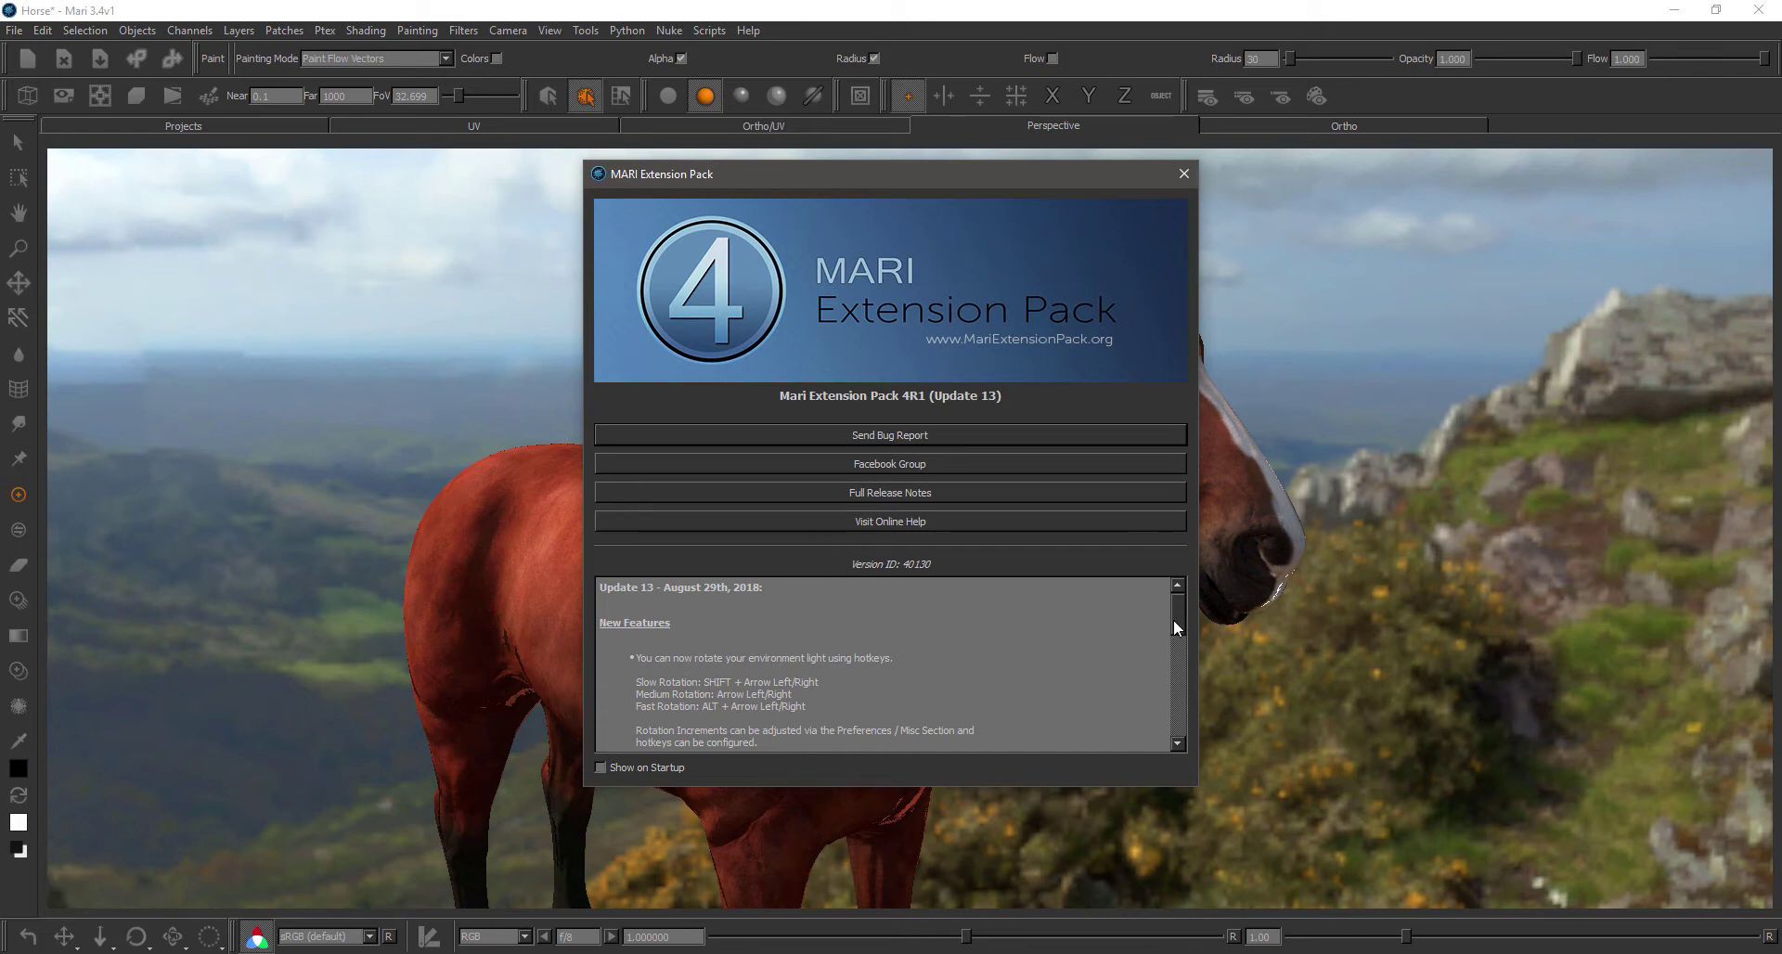
{"action": "mouse_move", "coordinate": [1177, 613]}
{"action": "left_mouse_down"}
{"action": "mouse_move", "coordinate": [1177, 638]}
{"action": "mouse_move", "coordinate": [1175, 604]}
{"action": "left_mouse_up"}
{"action": "left_click", "coordinate": [1183, 174]}
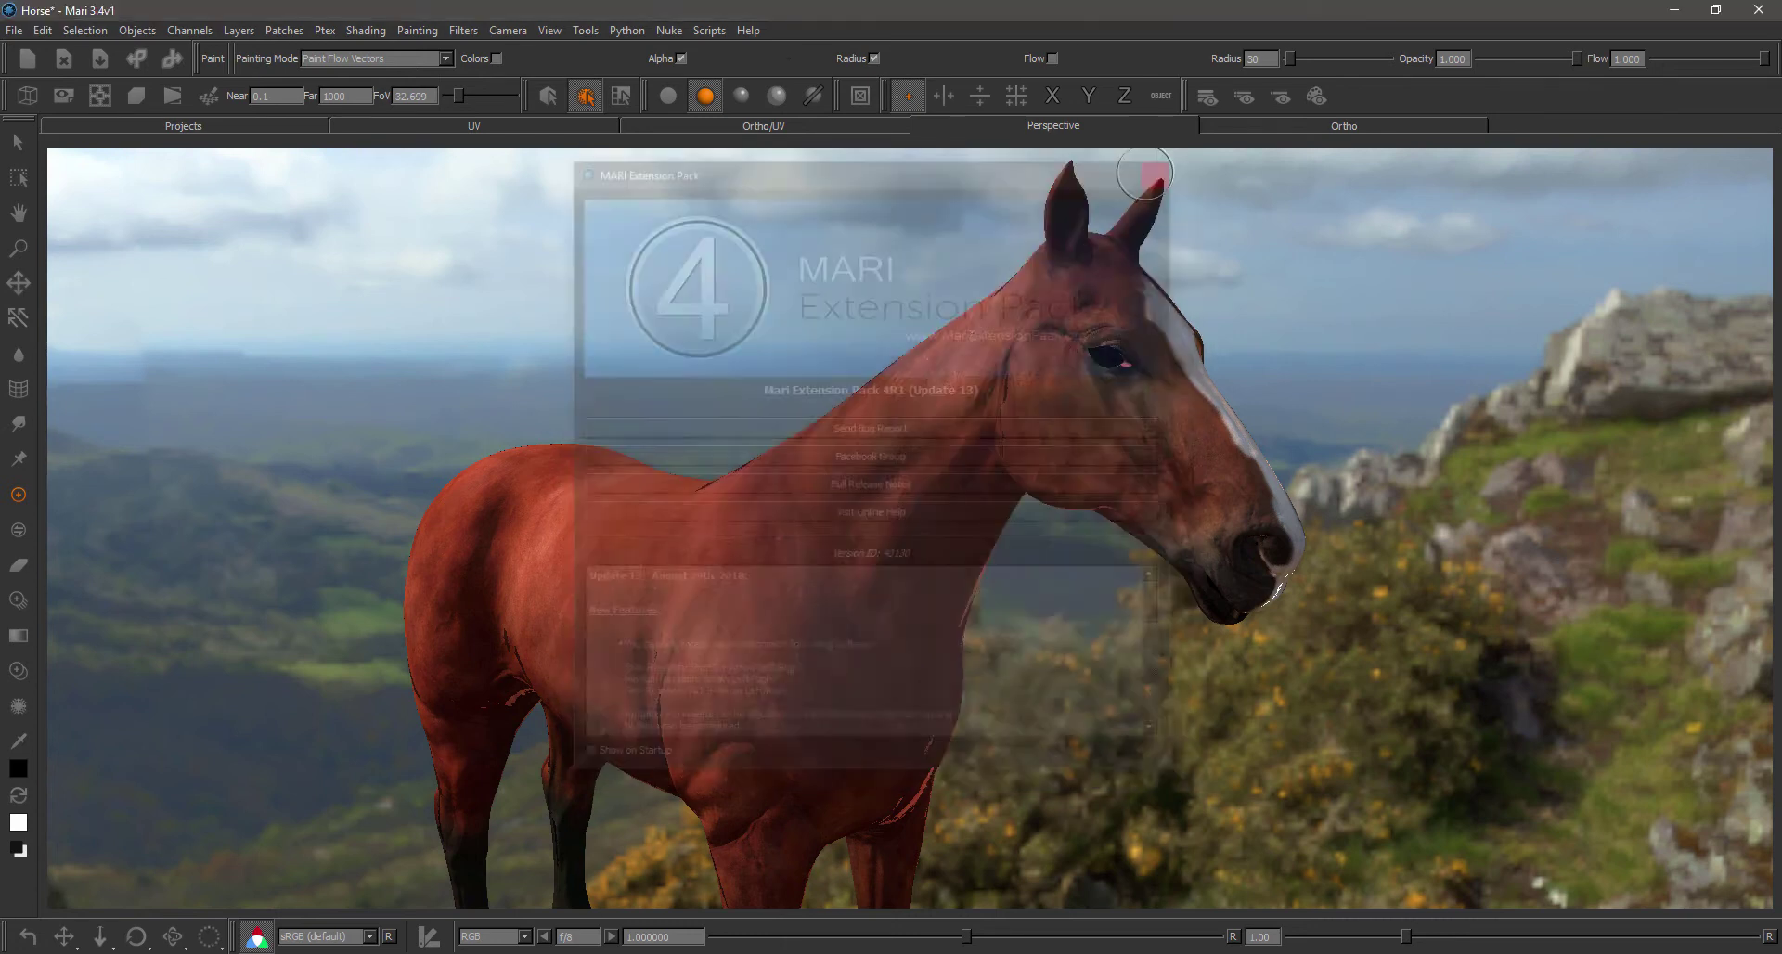
{"action": "left_click", "coordinate": [749, 30]}
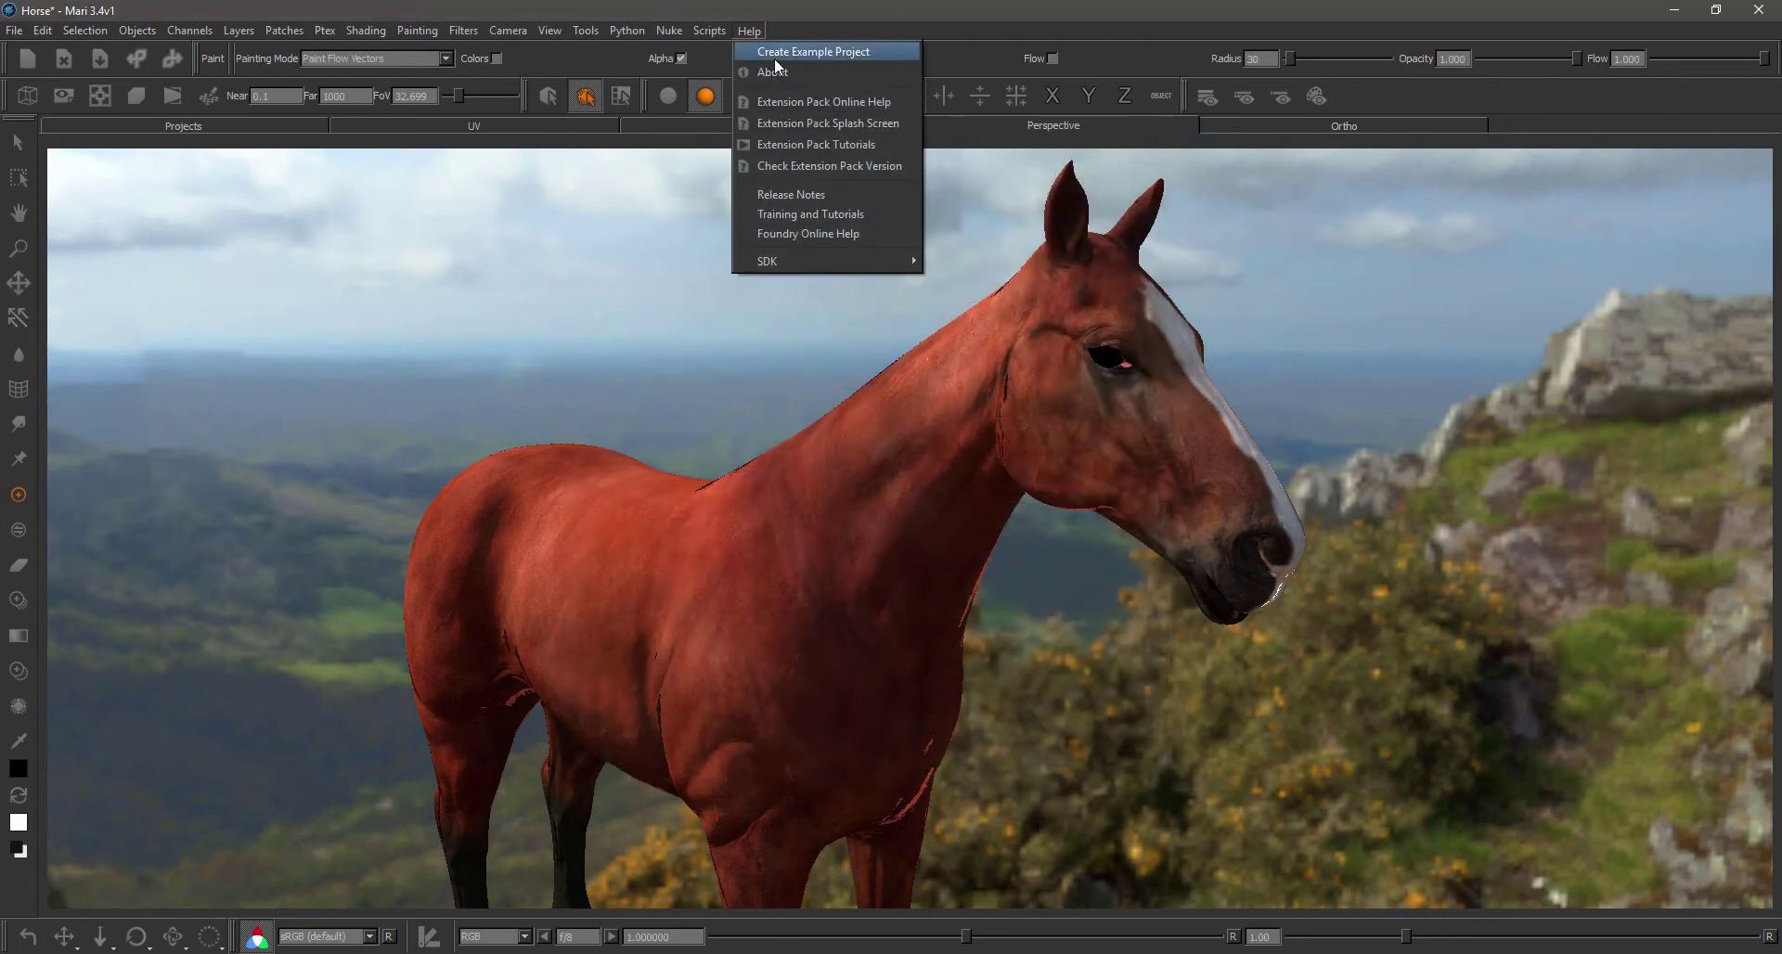
{"action": "left_click", "coordinate": [949, 24]}
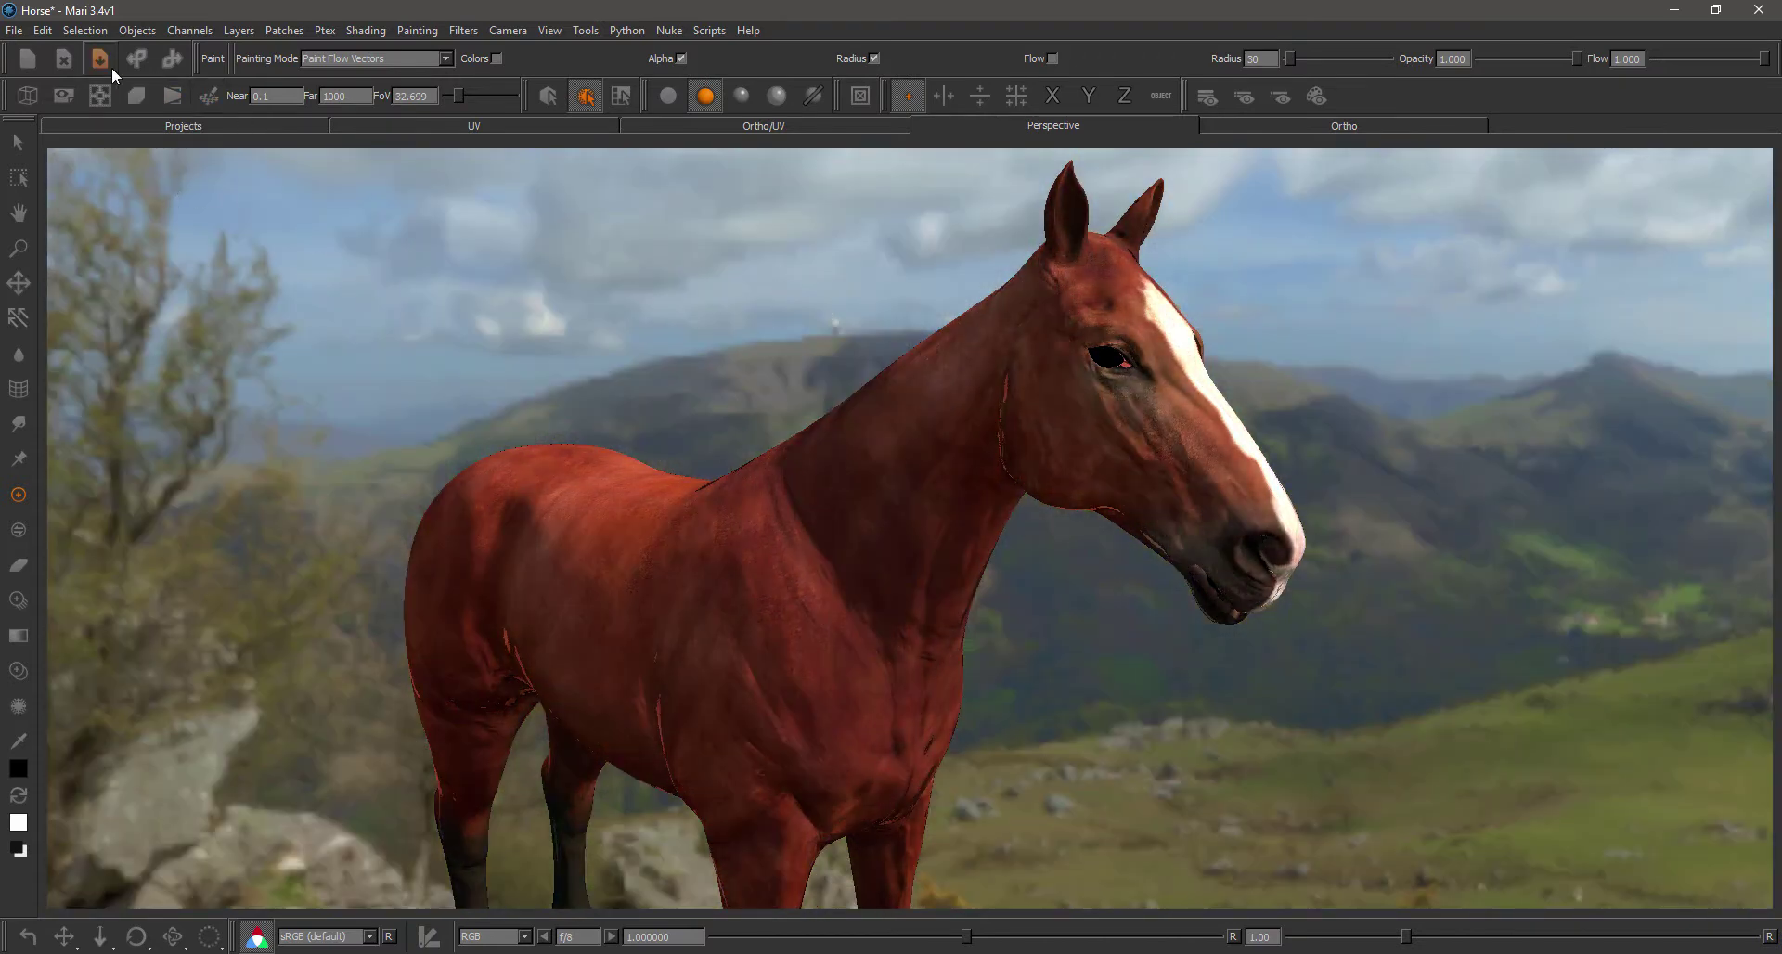
Step: Set the environment light's Fast Rotation to 90 degrees in the Misc. preferences and apply it
{"action": "left_click", "coordinate": [44, 30]}
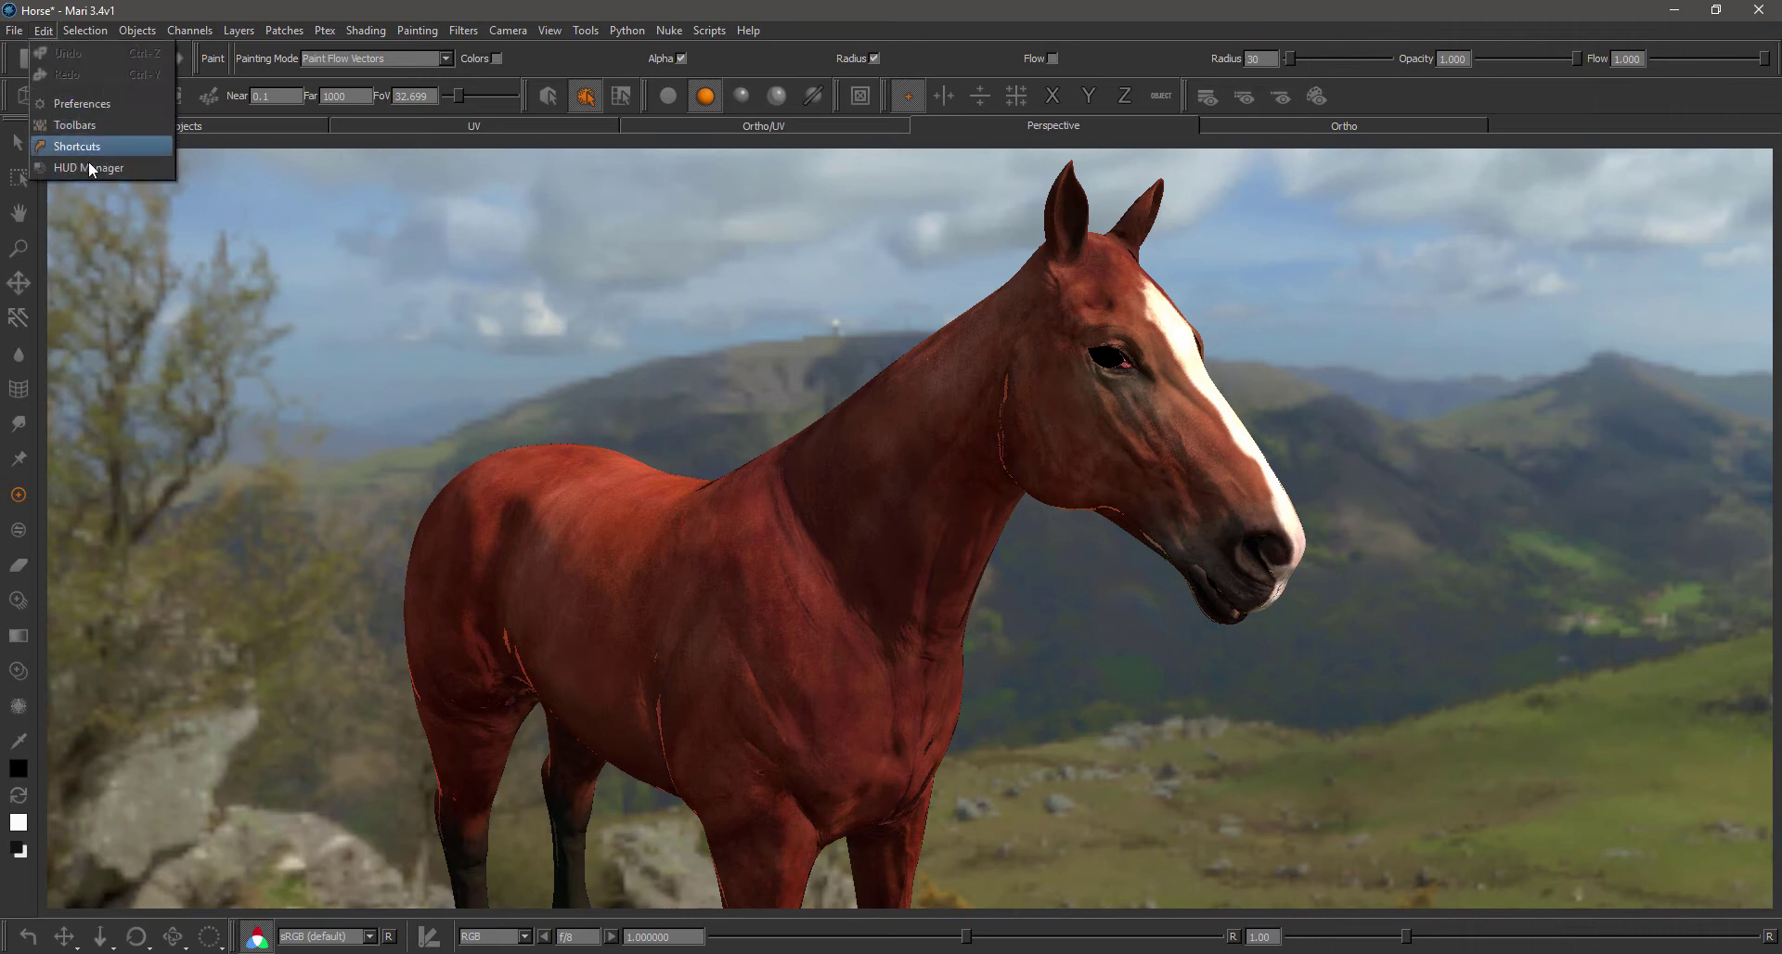
{"action": "left_click", "coordinate": [88, 109]}
{"action": "left_click", "coordinate": [831, 338]}
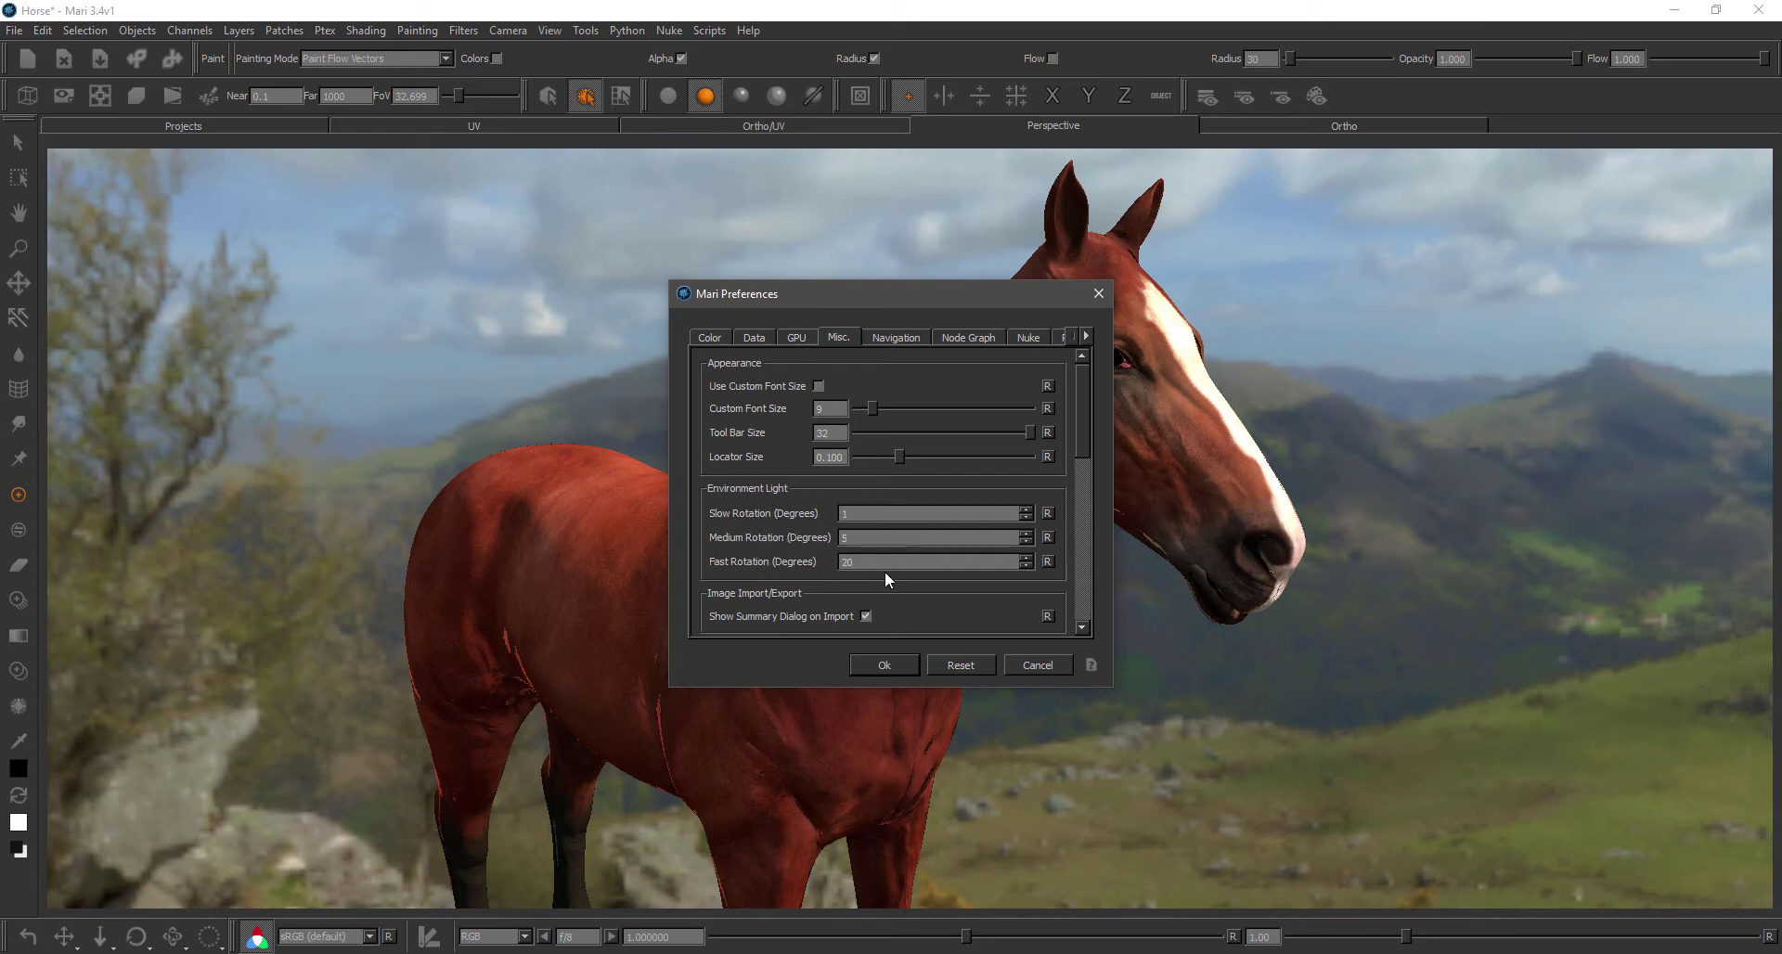
{"action": "left_click_drag", "start_coordinate": [873, 561], "coordinate": [803, 572]}
{"action": "type", "text": "90"}
{"action": "left_click", "coordinate": [884, 665]}
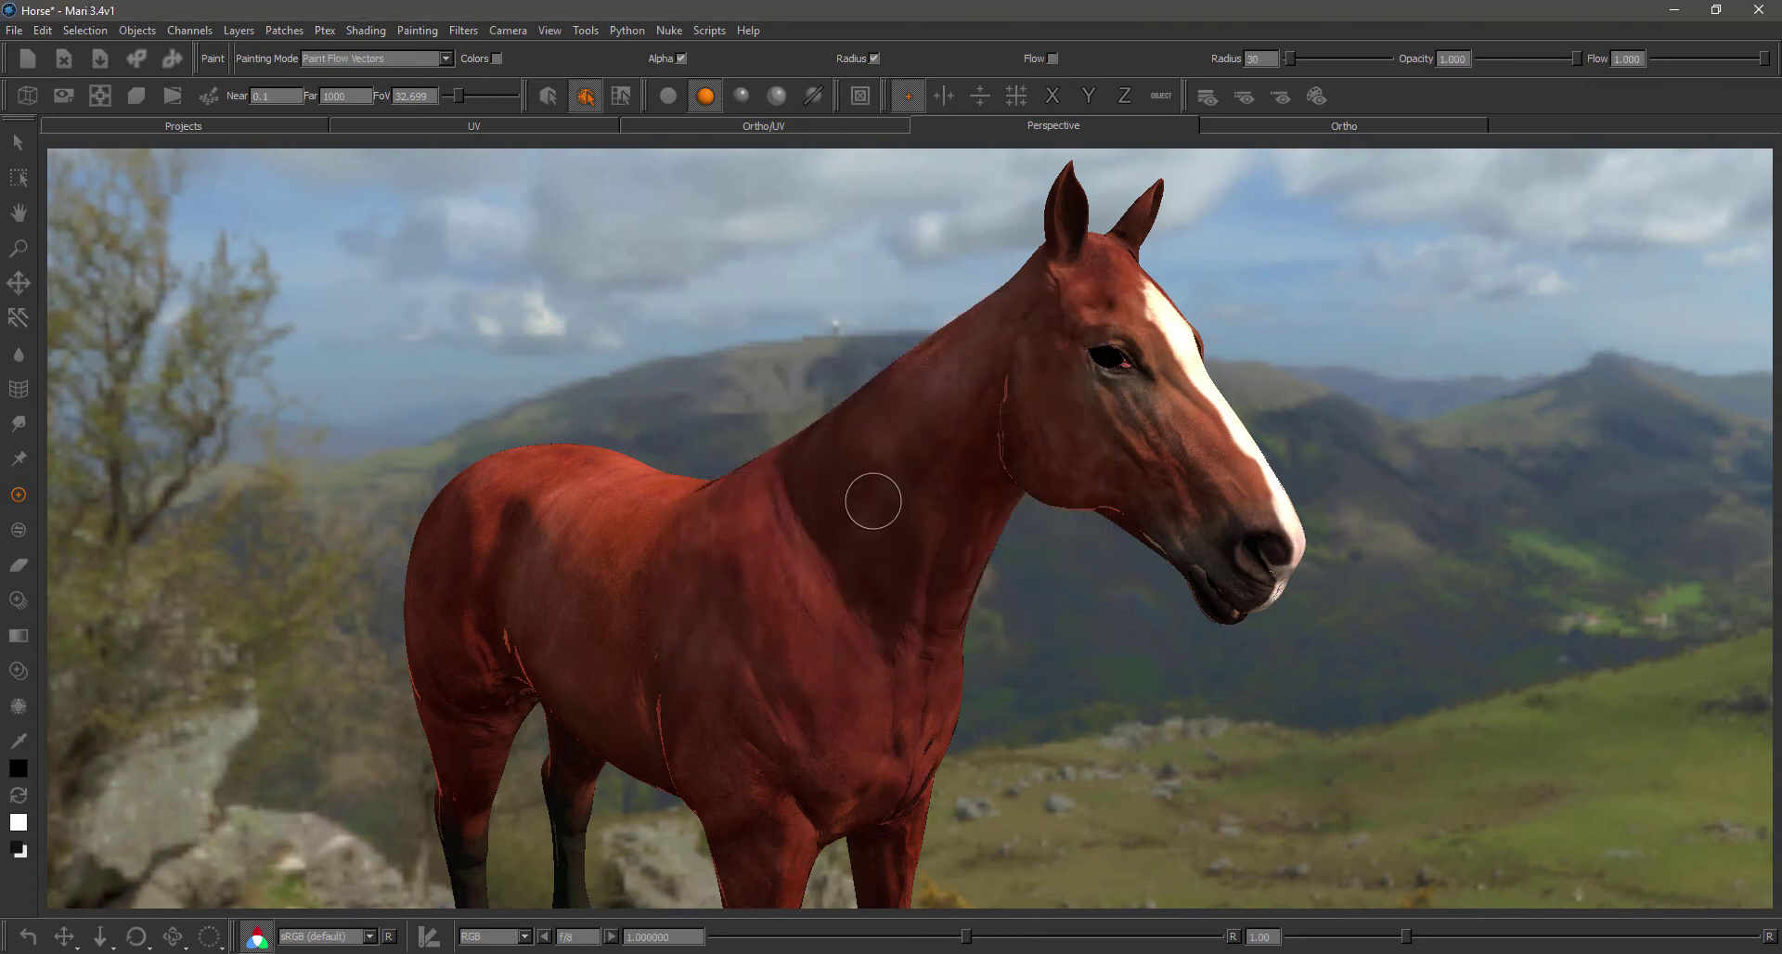
Step: Rotate the environment light forward in repeated increments through a full turn around the horse
{"action": "key", "text": "shift+Right"}
{"action": "key", "text": "shift+Right"}
{"action": "key", "text": "shift+Right"}
{"action": "key", "text": "shift+Right"}
{"action": "key", "text": "shift+Right"}
{"action": "key", "text": "shift+Right"}
{"action": "key", "text": "shift+Right"}
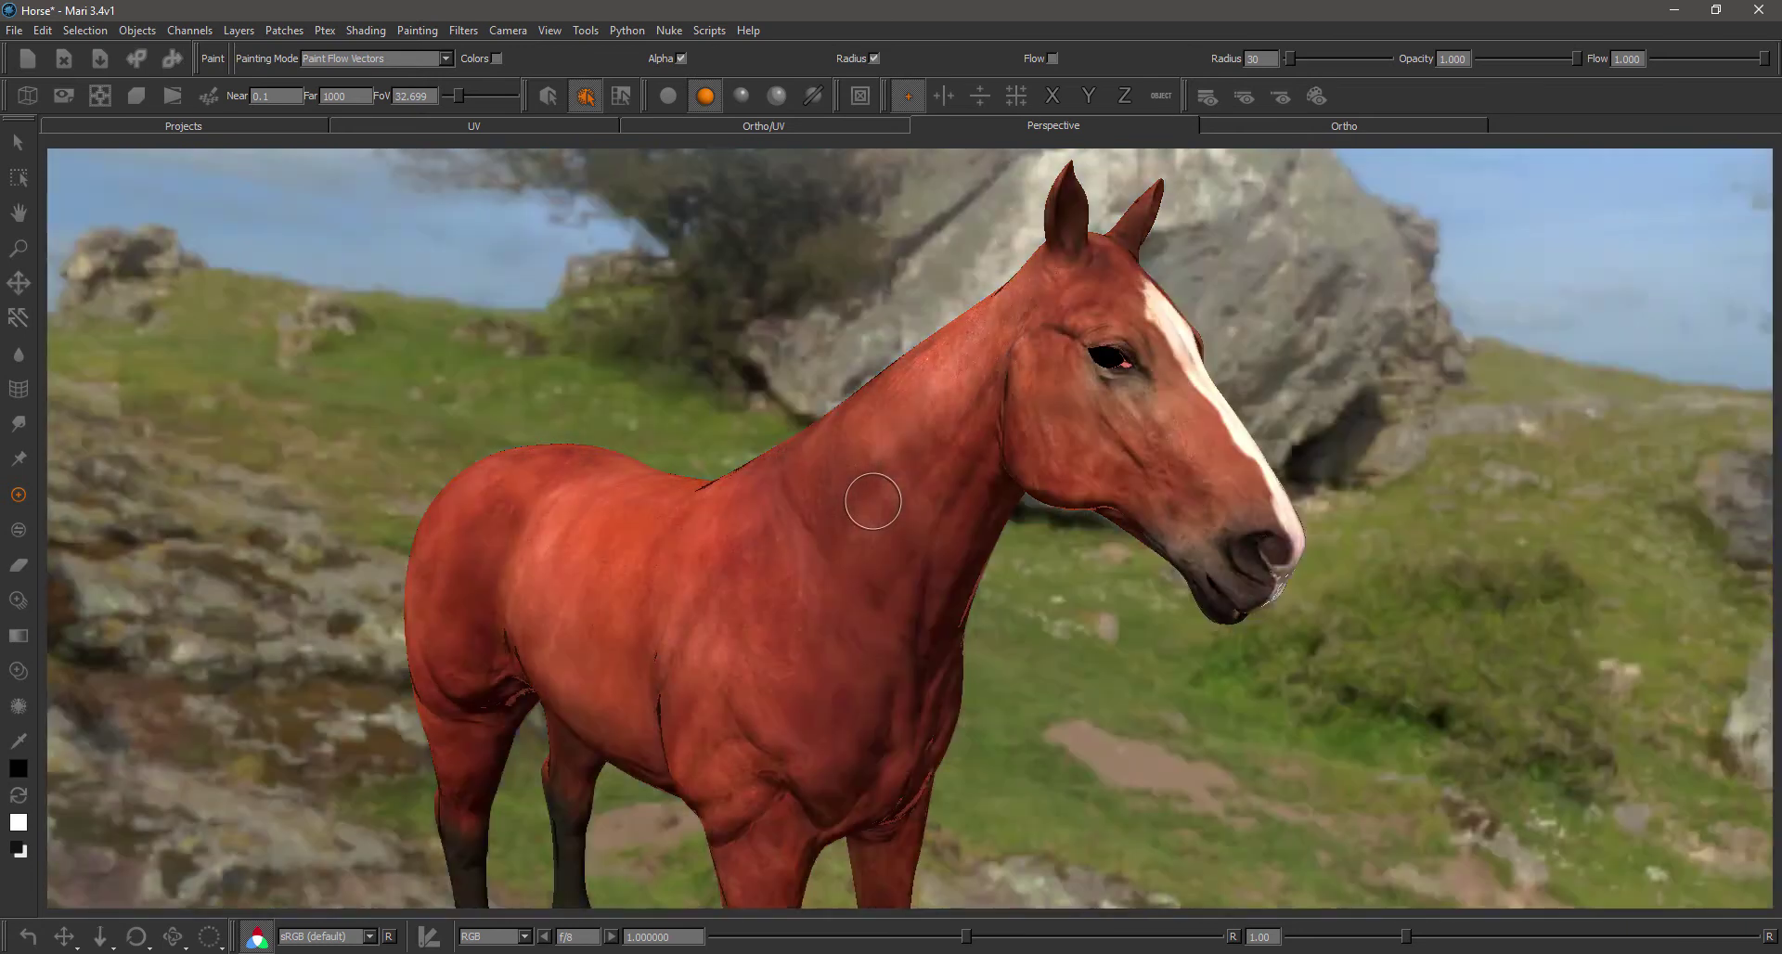
{"action": "key", "text": "shift+Right"}
{"action": "key", "text": "shift+Right"}
{"action": "key", "text": "shift+Right"}
{"action": "key", "text": "shift+Right"}
{"action": "key", "text": "shift+Right"}
{"action": "key", "text": "shift+Right"}
{"action": "key", "text": "shift+Right"}
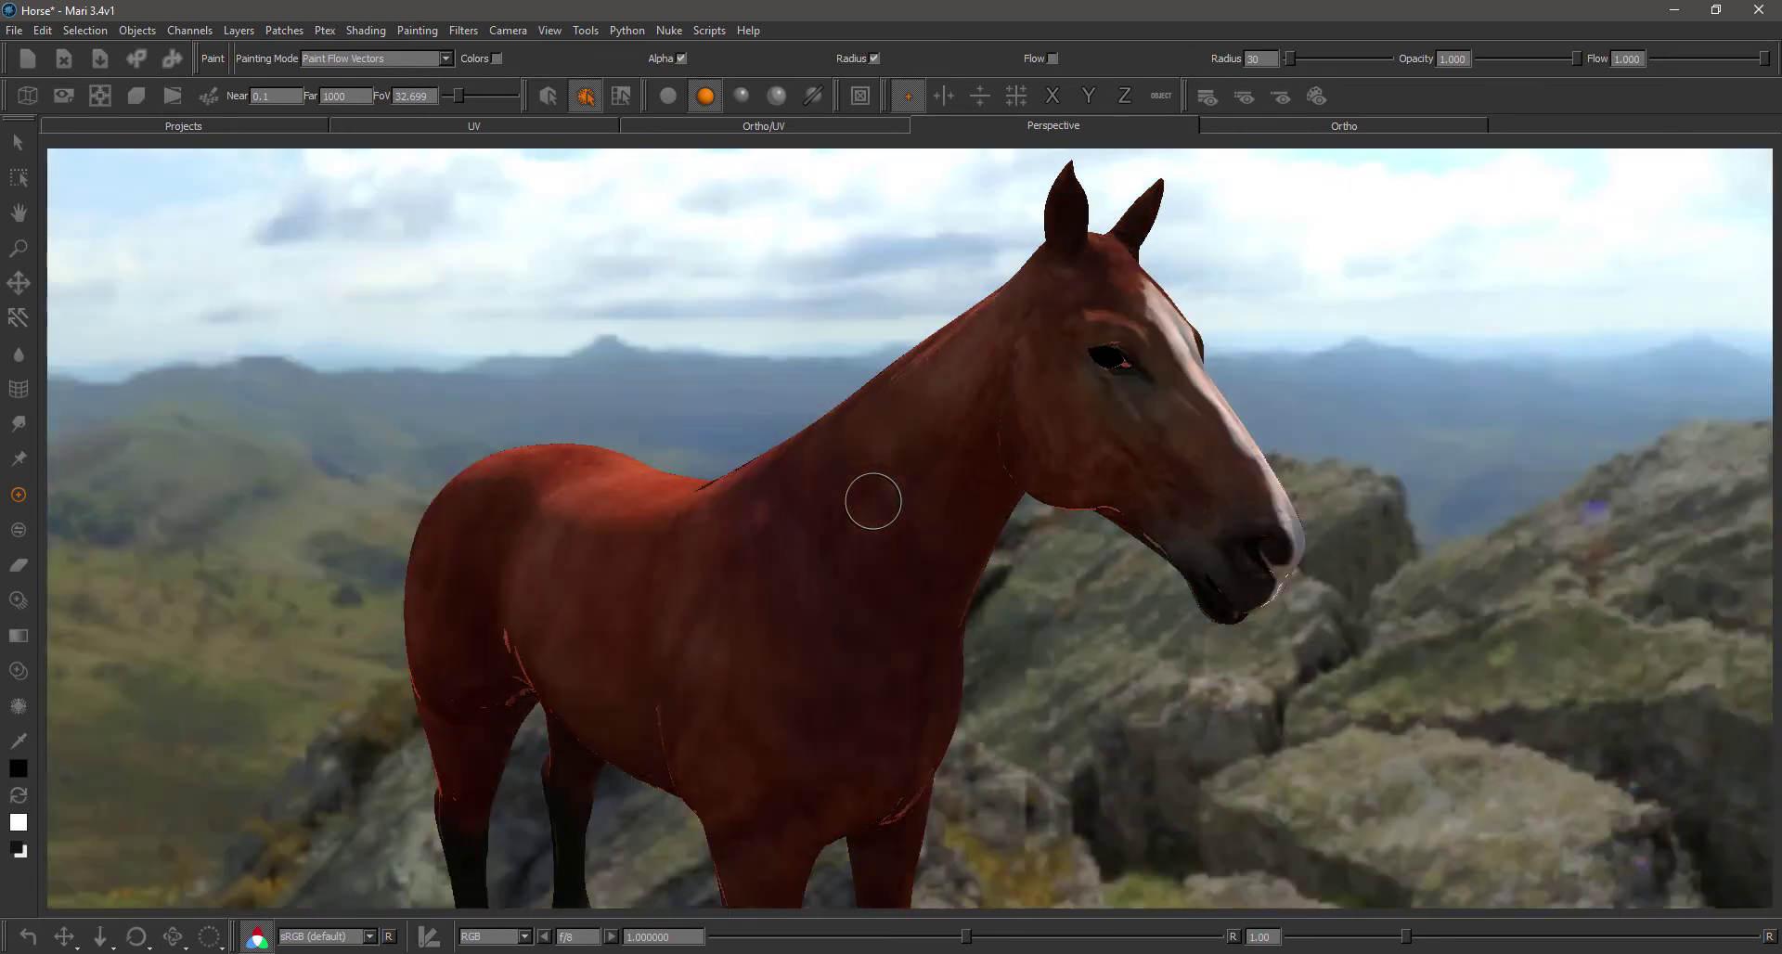
{"action": "key", "text": "shift+Right"}
{"action": "key", "text": "shift+Right"}
{"action": "key", "text": "shift+Right"}
{"action": "key", "text": "shift+Right"}
{"action": "key", "text": "shift+Right"}
{"action": "key", "text": "shift+Right"}
{"action": "key", "text": "shift+Right"}
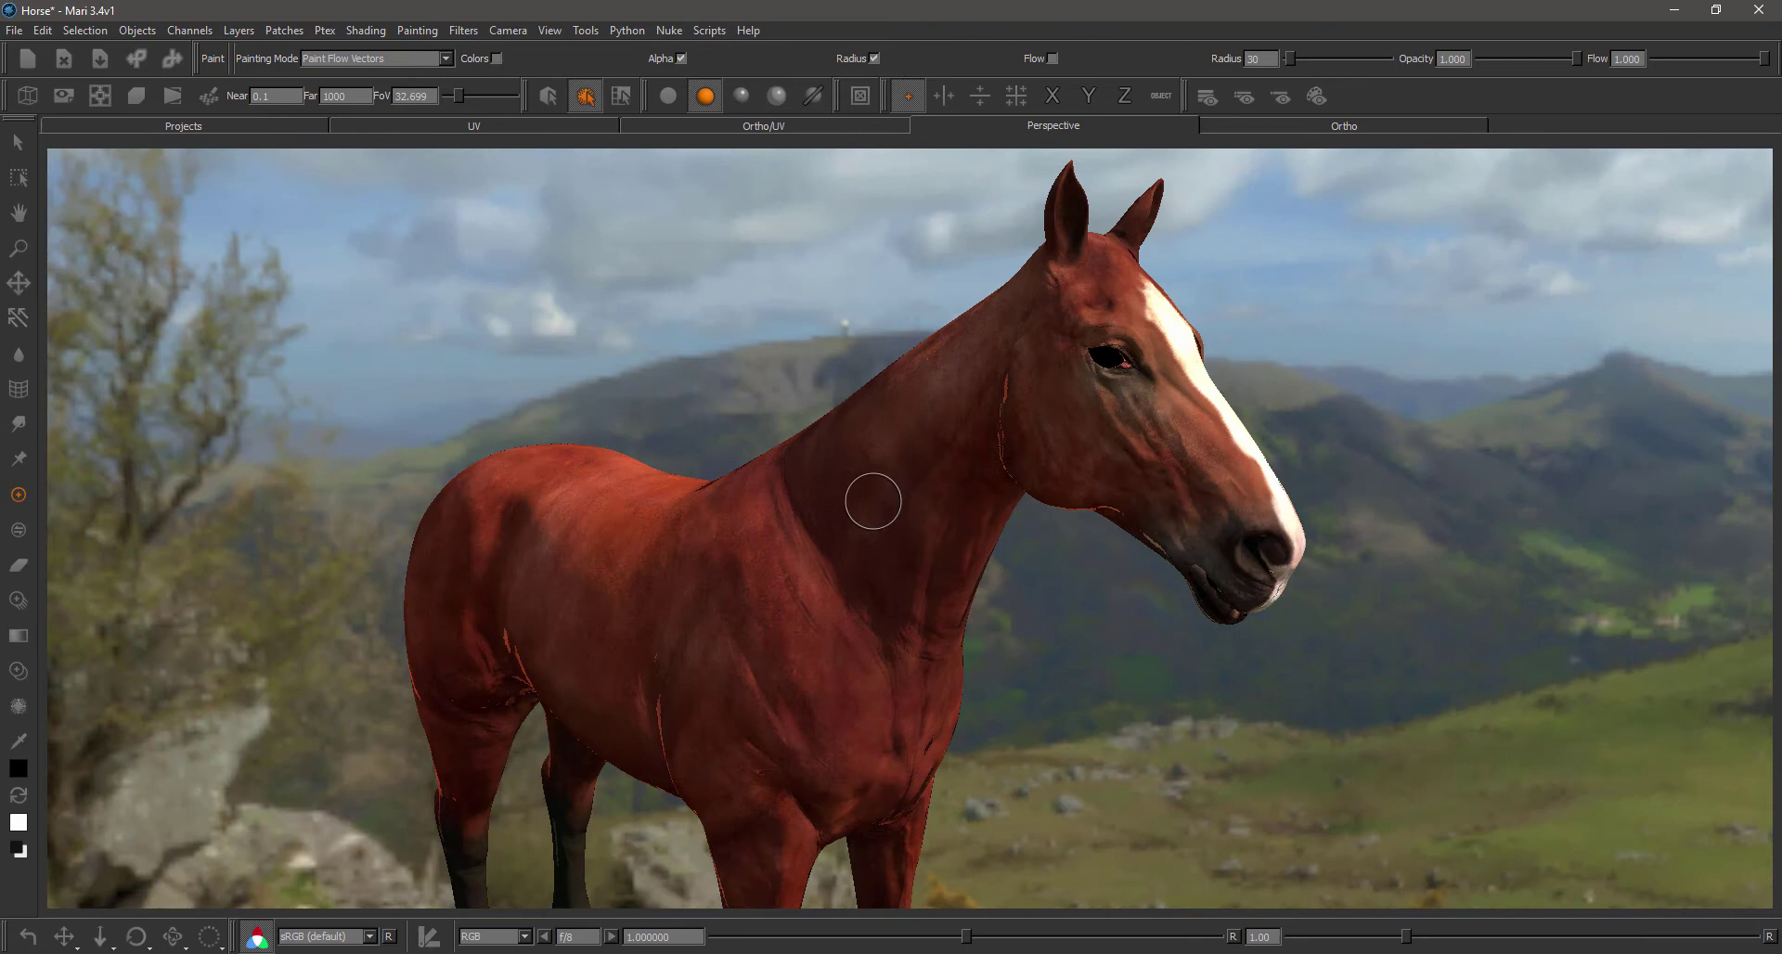
Step: Look up the MARI Extension Pack keyboard shortcuts for rotating the environment light in the Lights group
{"action": "left_click", "coordinate": [42, 30]}
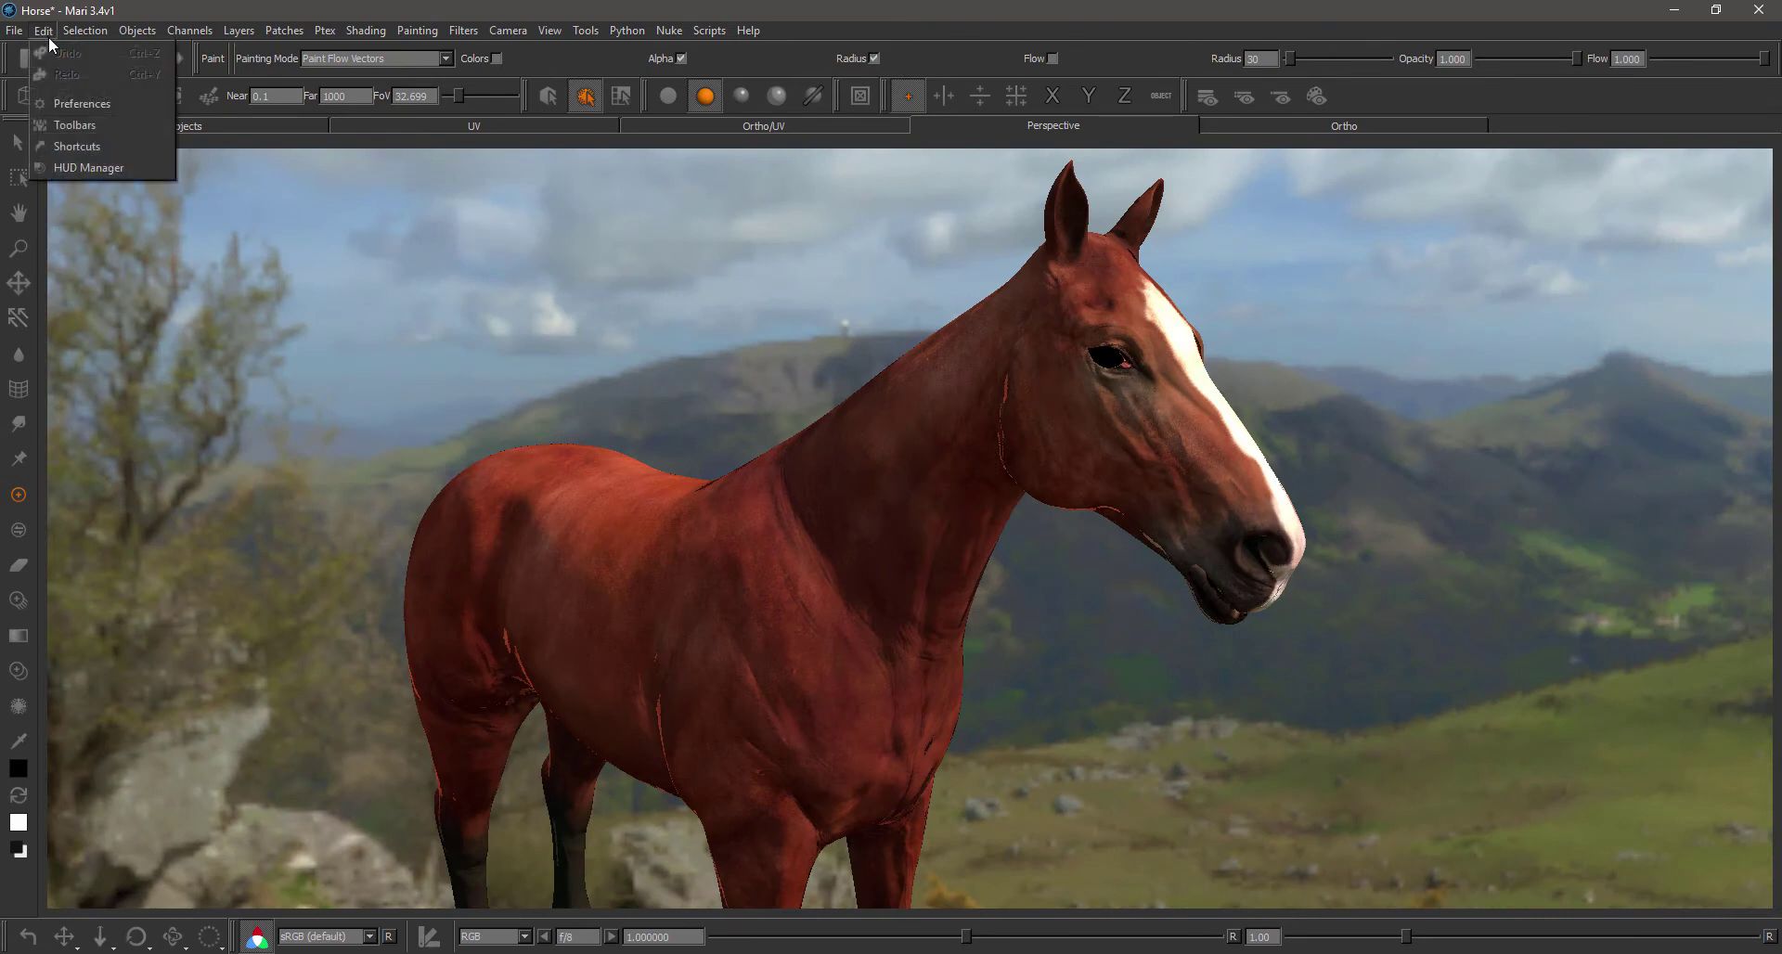
{"action": "left_click", "coordinate": [100, 147]}
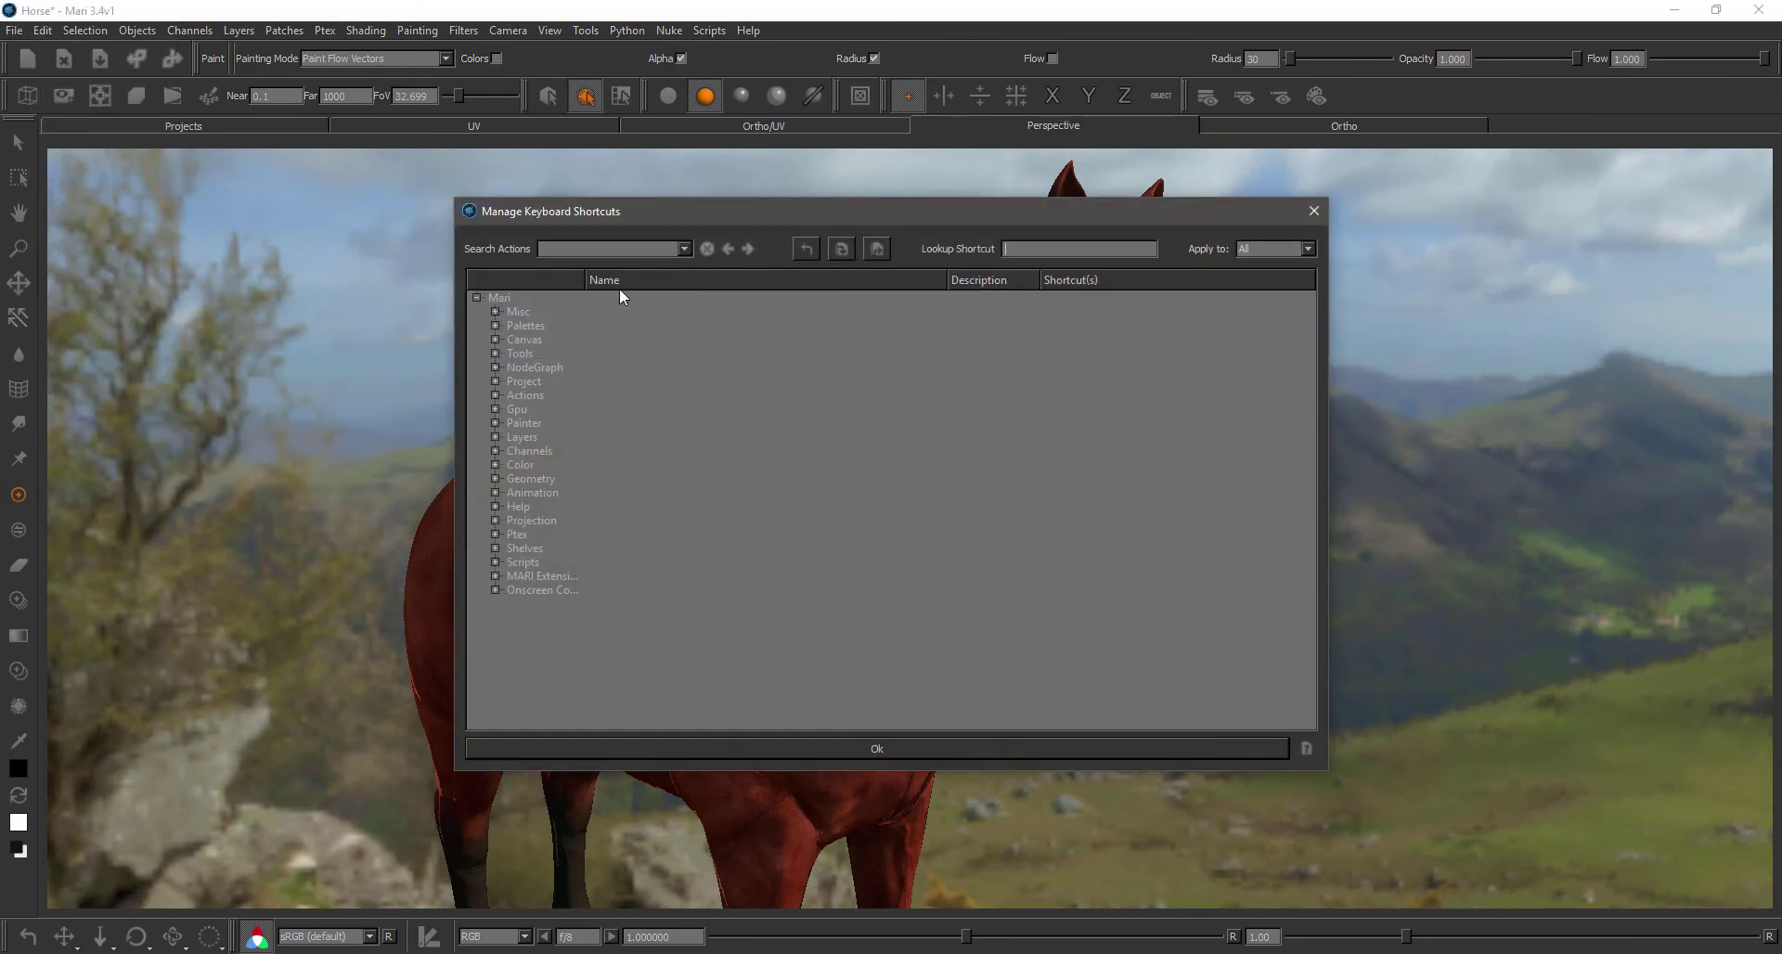
{"action": "left_click", "coordinate": [495, 577]}
{"action": "left_click_drag", "start_coordinate": [584, 279], "coordinate": [671, 280]}
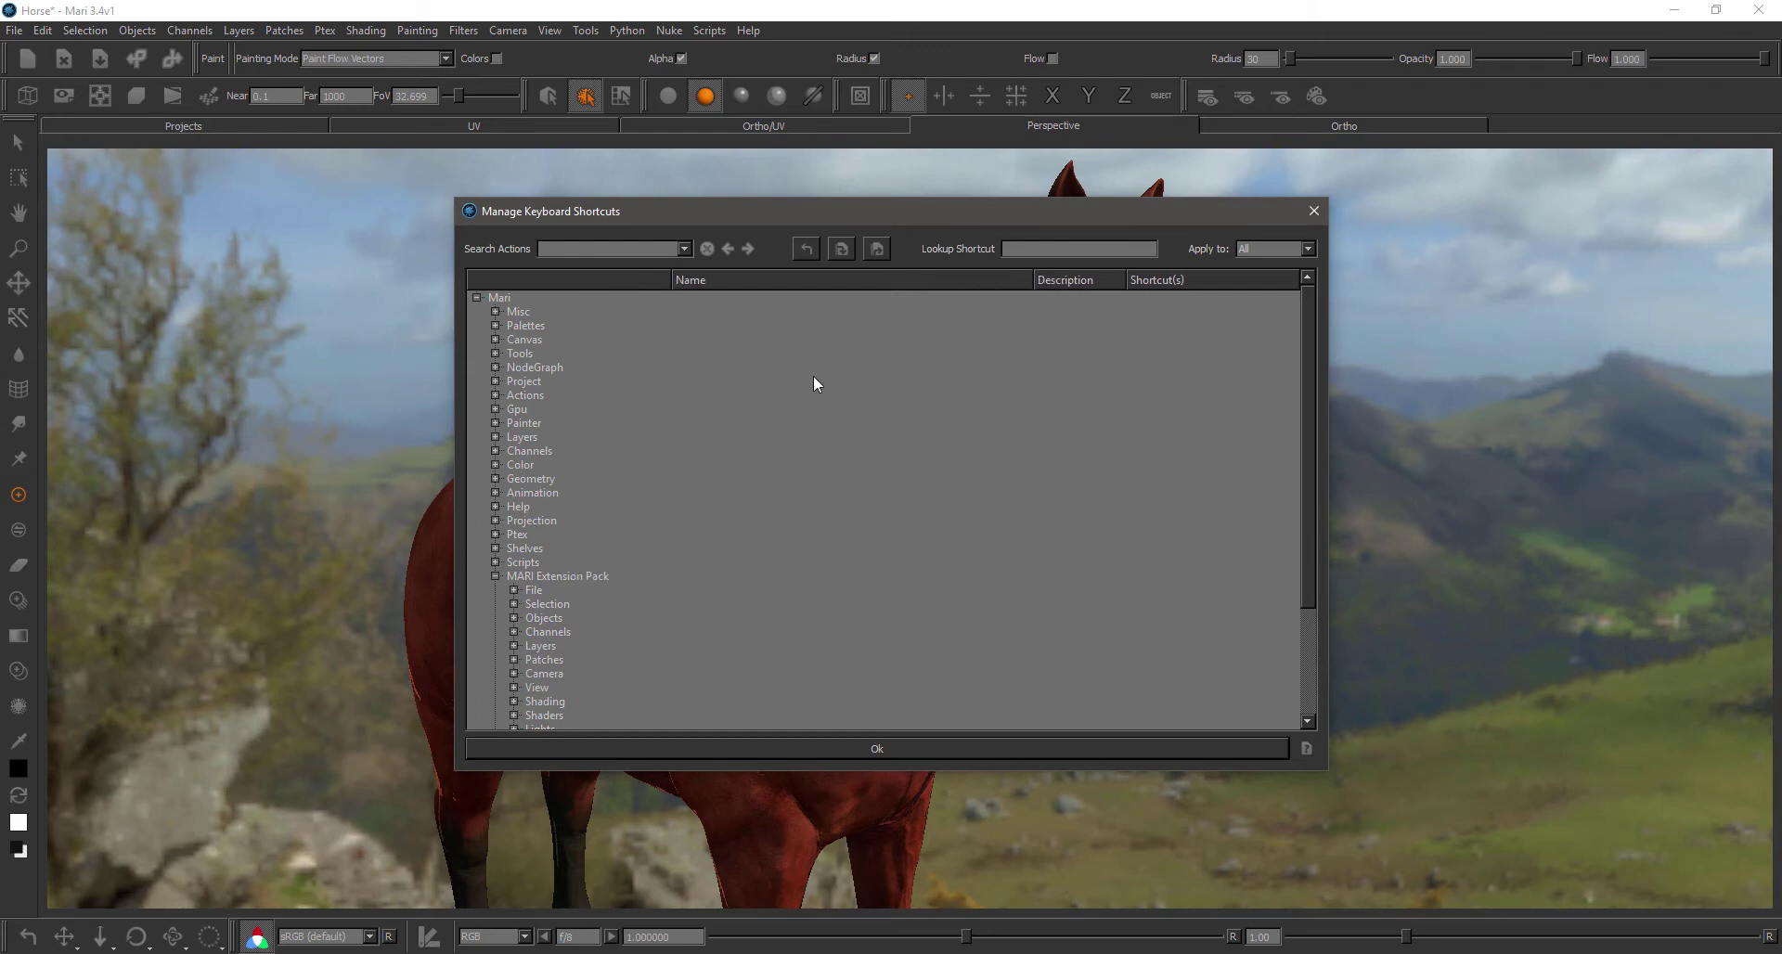
{"action": "left_click_drag", "start_coordinate": [1302, 479], "coordinate": [1303, 581]}
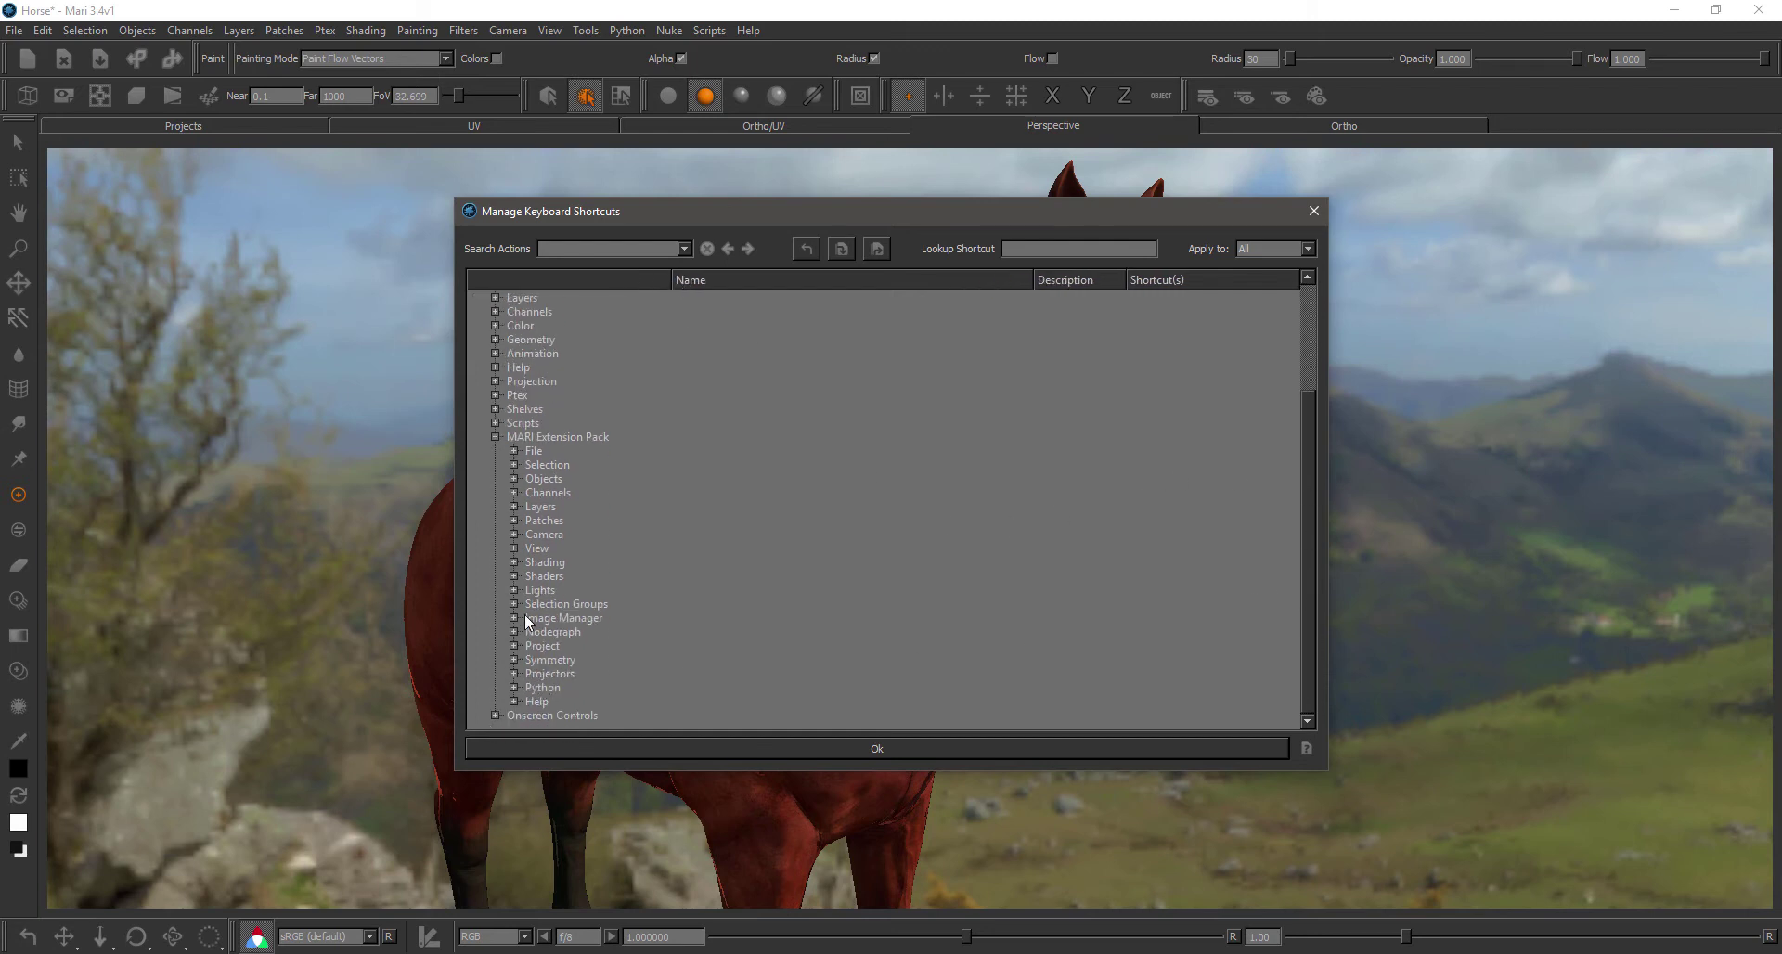
{"action": "left_click", "coordinate": [514, 590]}
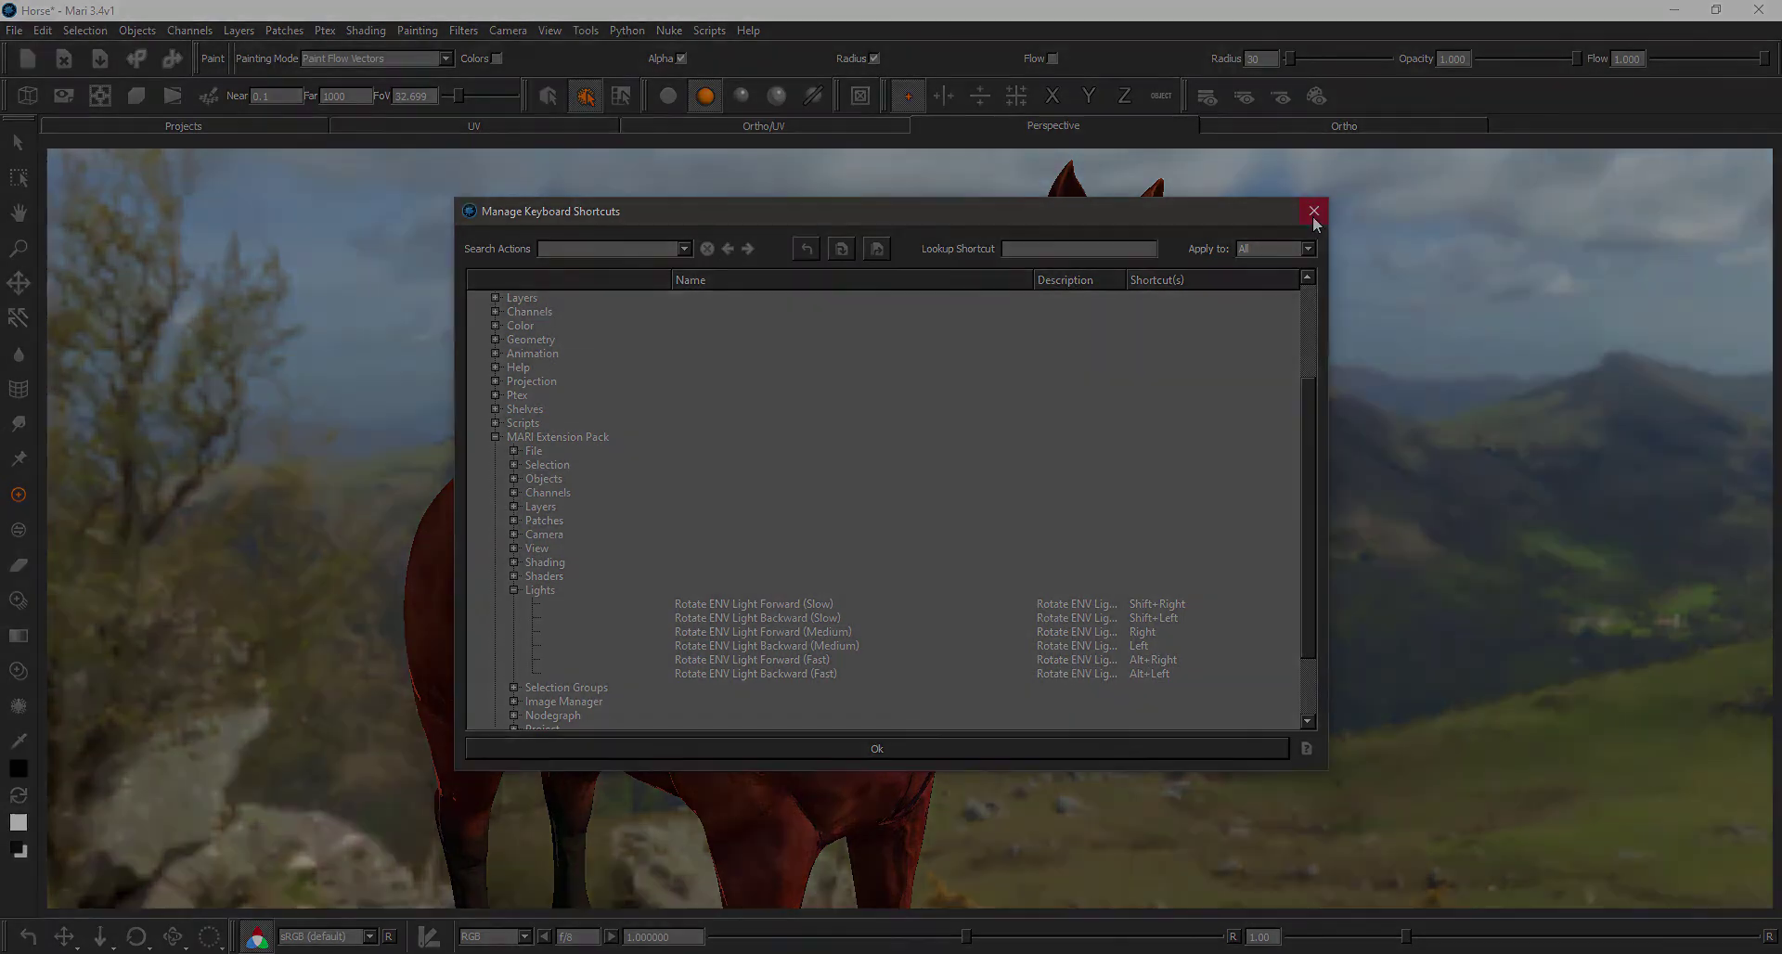
{"action": "left_click", "coordinate": [1314, 212]}
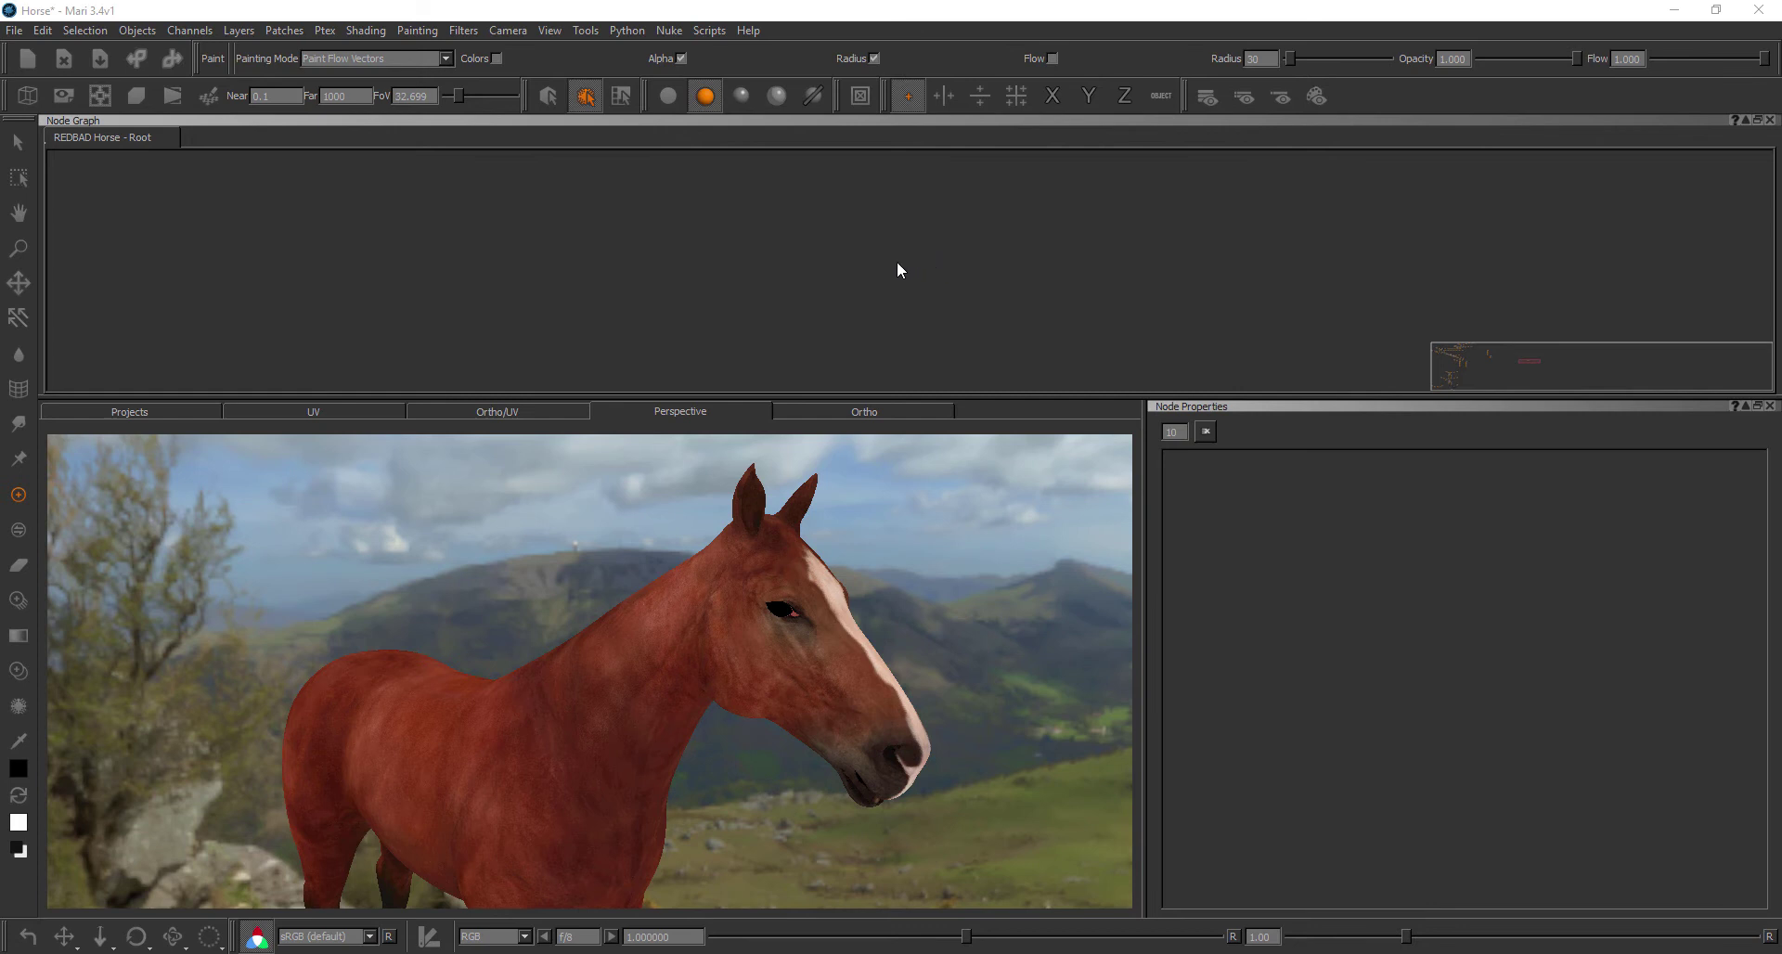
Step: Add an AB Wipe node from the Extension Pack layer nodes to the horse's node graph
{"action": "right_click", "coordinate": [820, 176]}
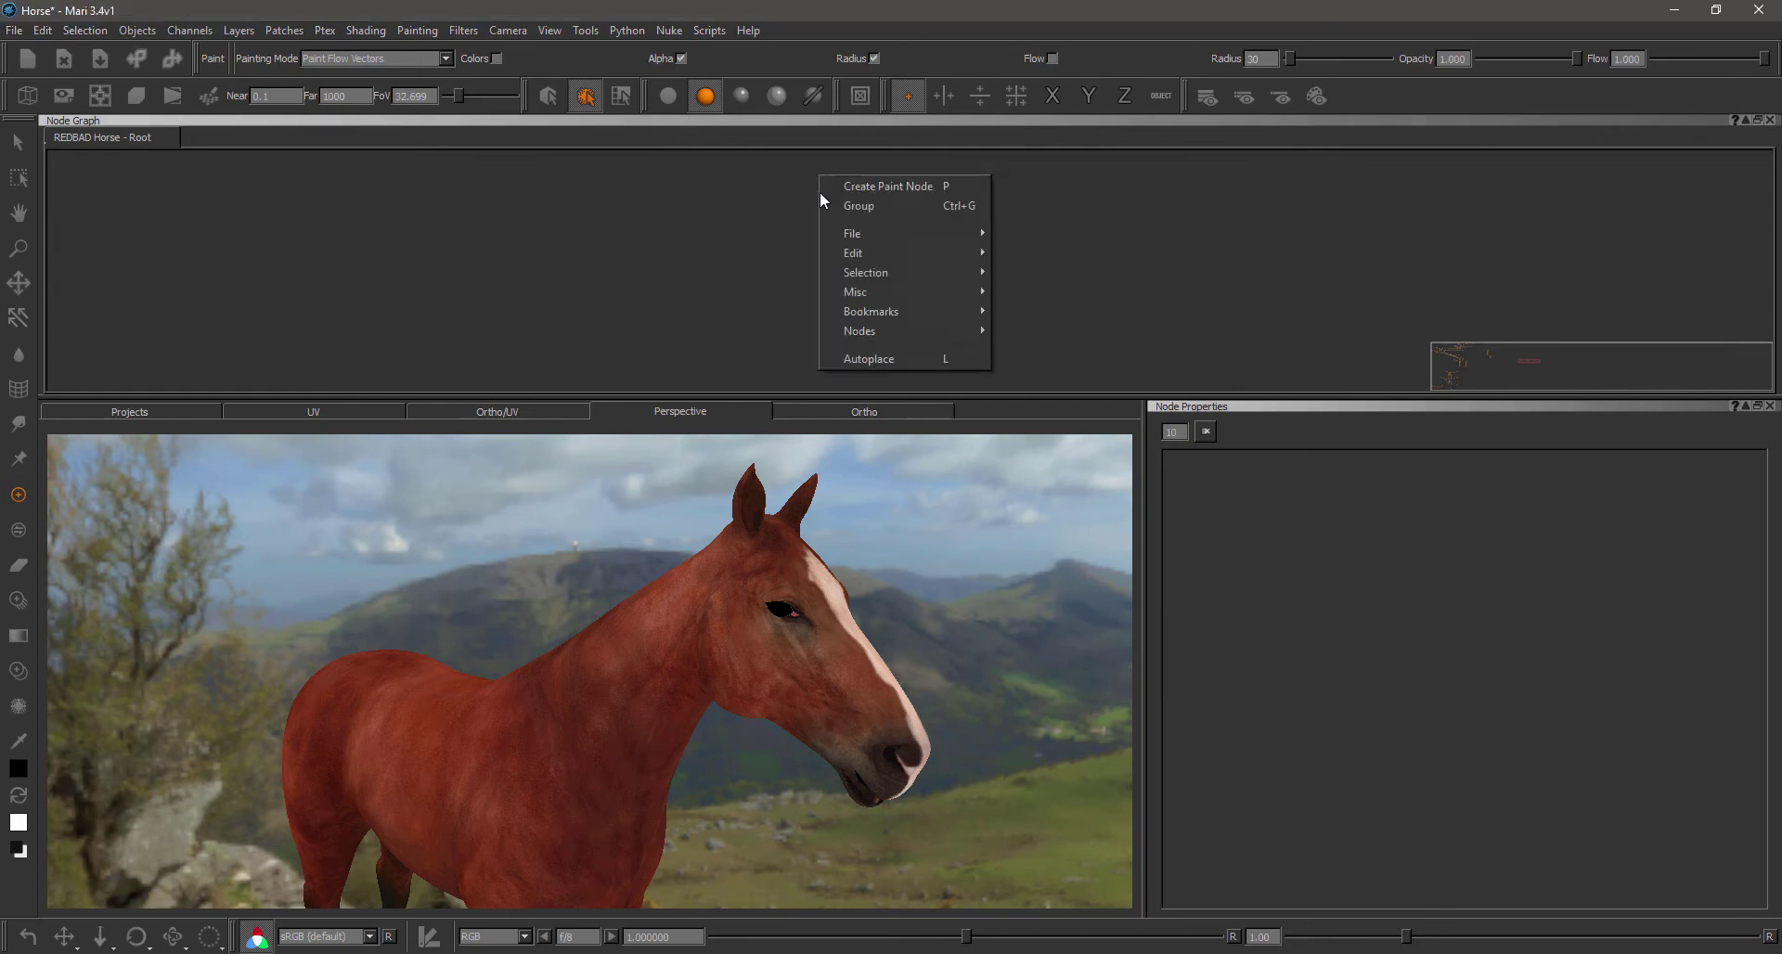
{"action": "mouse_move", "coordinate": [950, 316]}
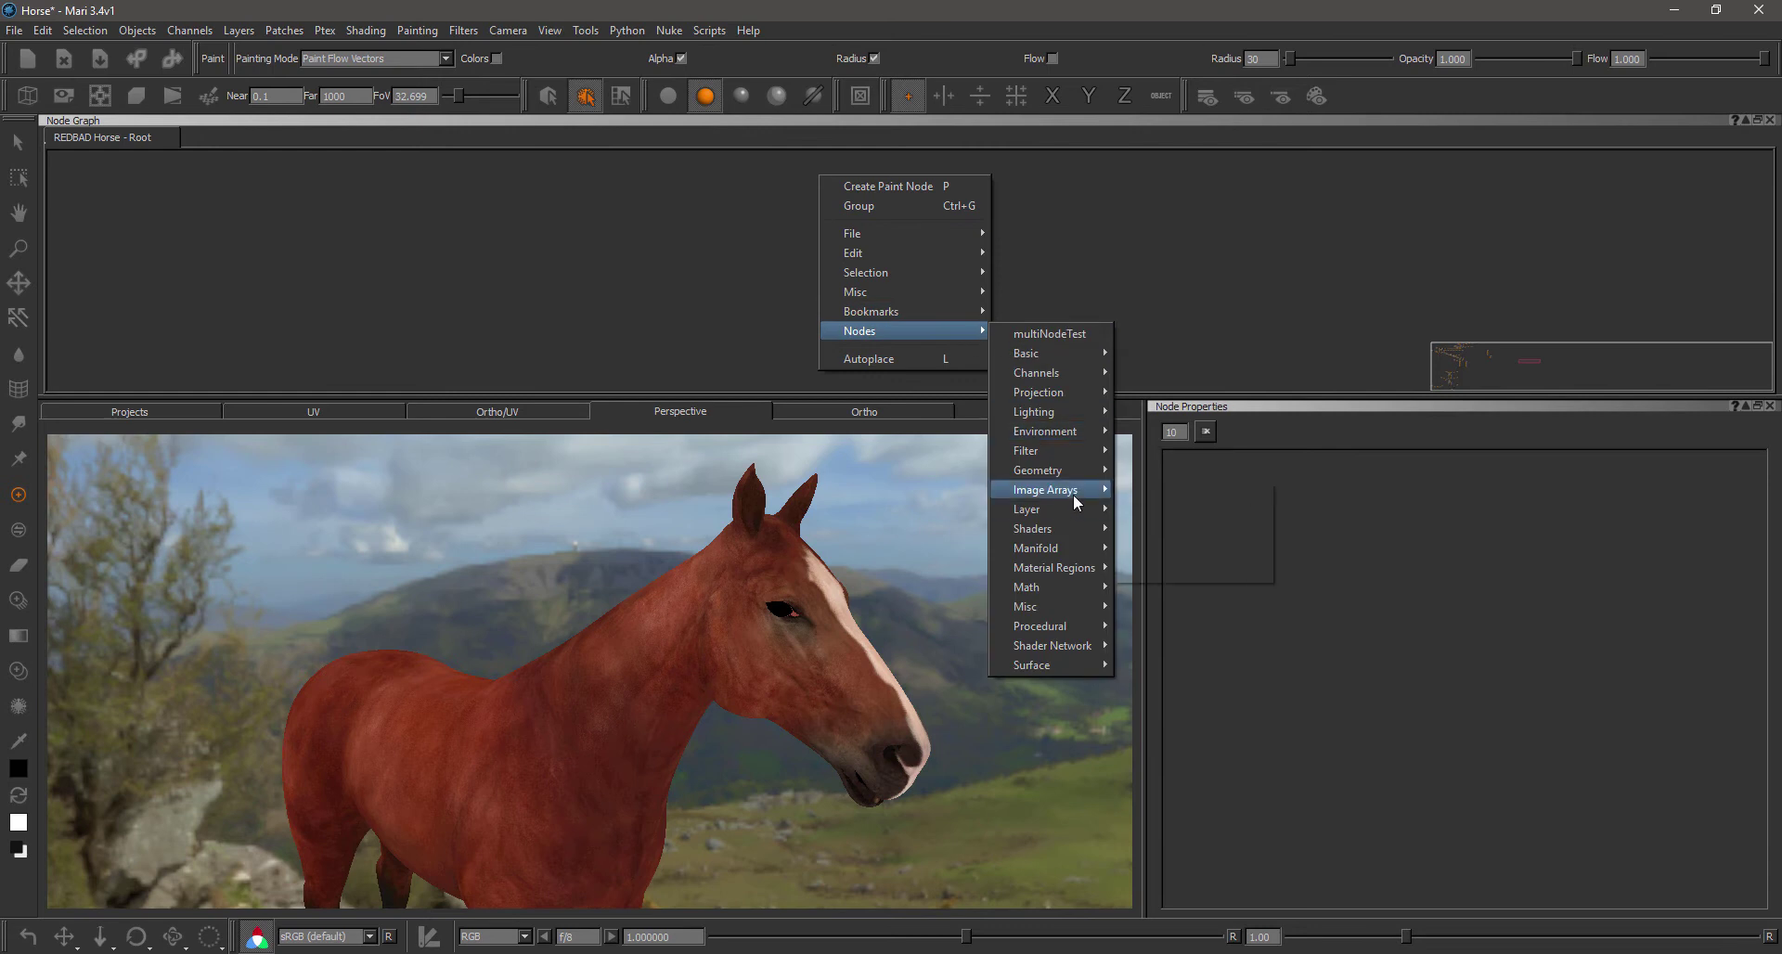
{"action": "mouse_move", "coordinate": [1058, 509]}
{"action": "mouse_move", "coordinate": [1240, 572]}
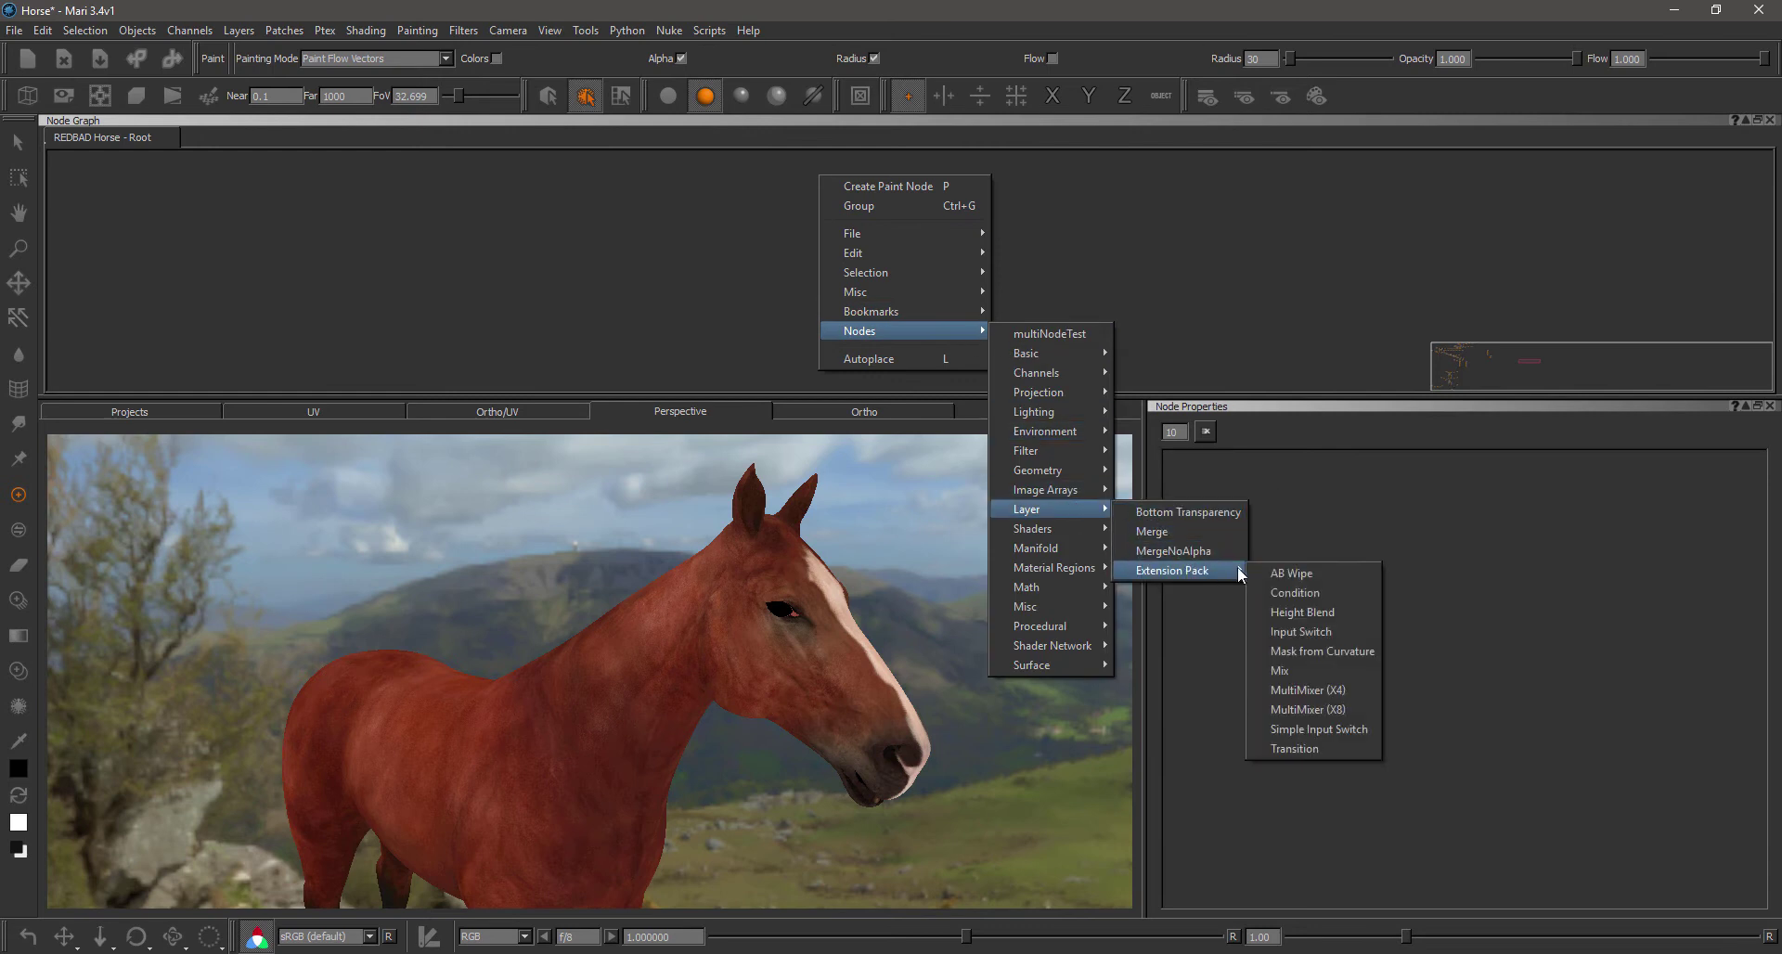
{"action": "left_click", "coordinate": [1297, 575]}
Step: Create a Radio Node beside the AB Wipe node and place a second Radio Node below it
{"action": "left_click", "coordinate": [707, 188]}
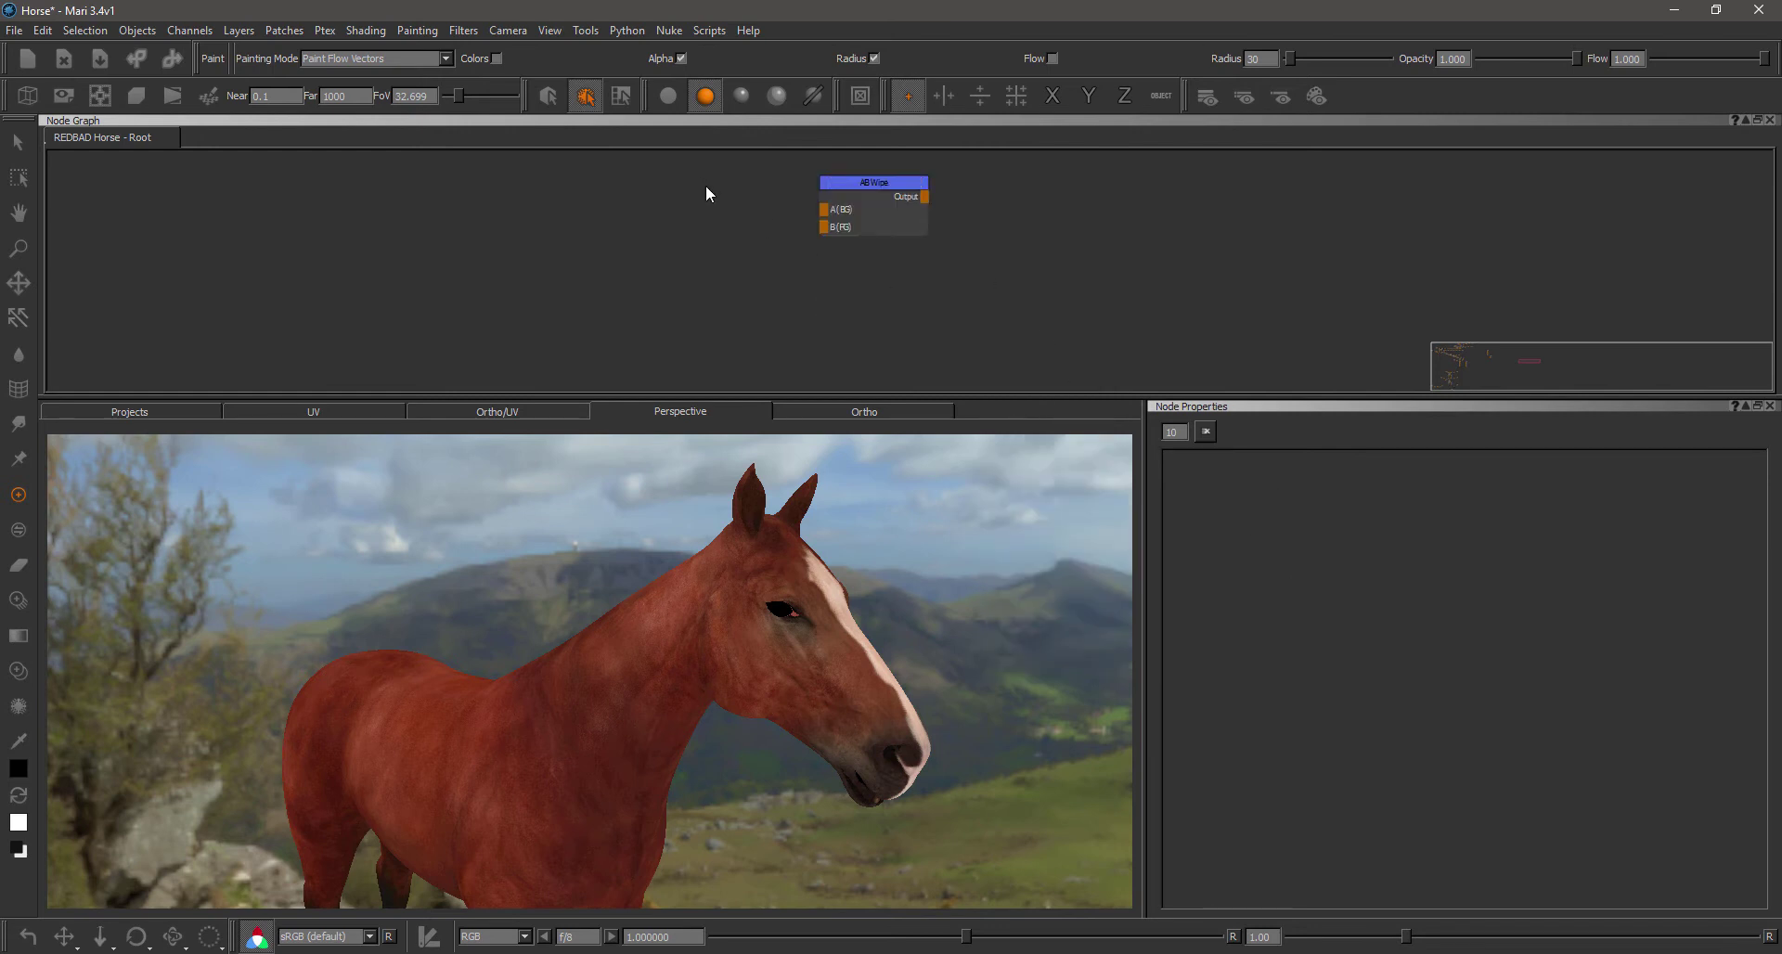
{"action": "key", "text": "Tab"}
{"action": "type", "text": "rad"}
{"action": "left_click", "coordinate": [682, 238]}
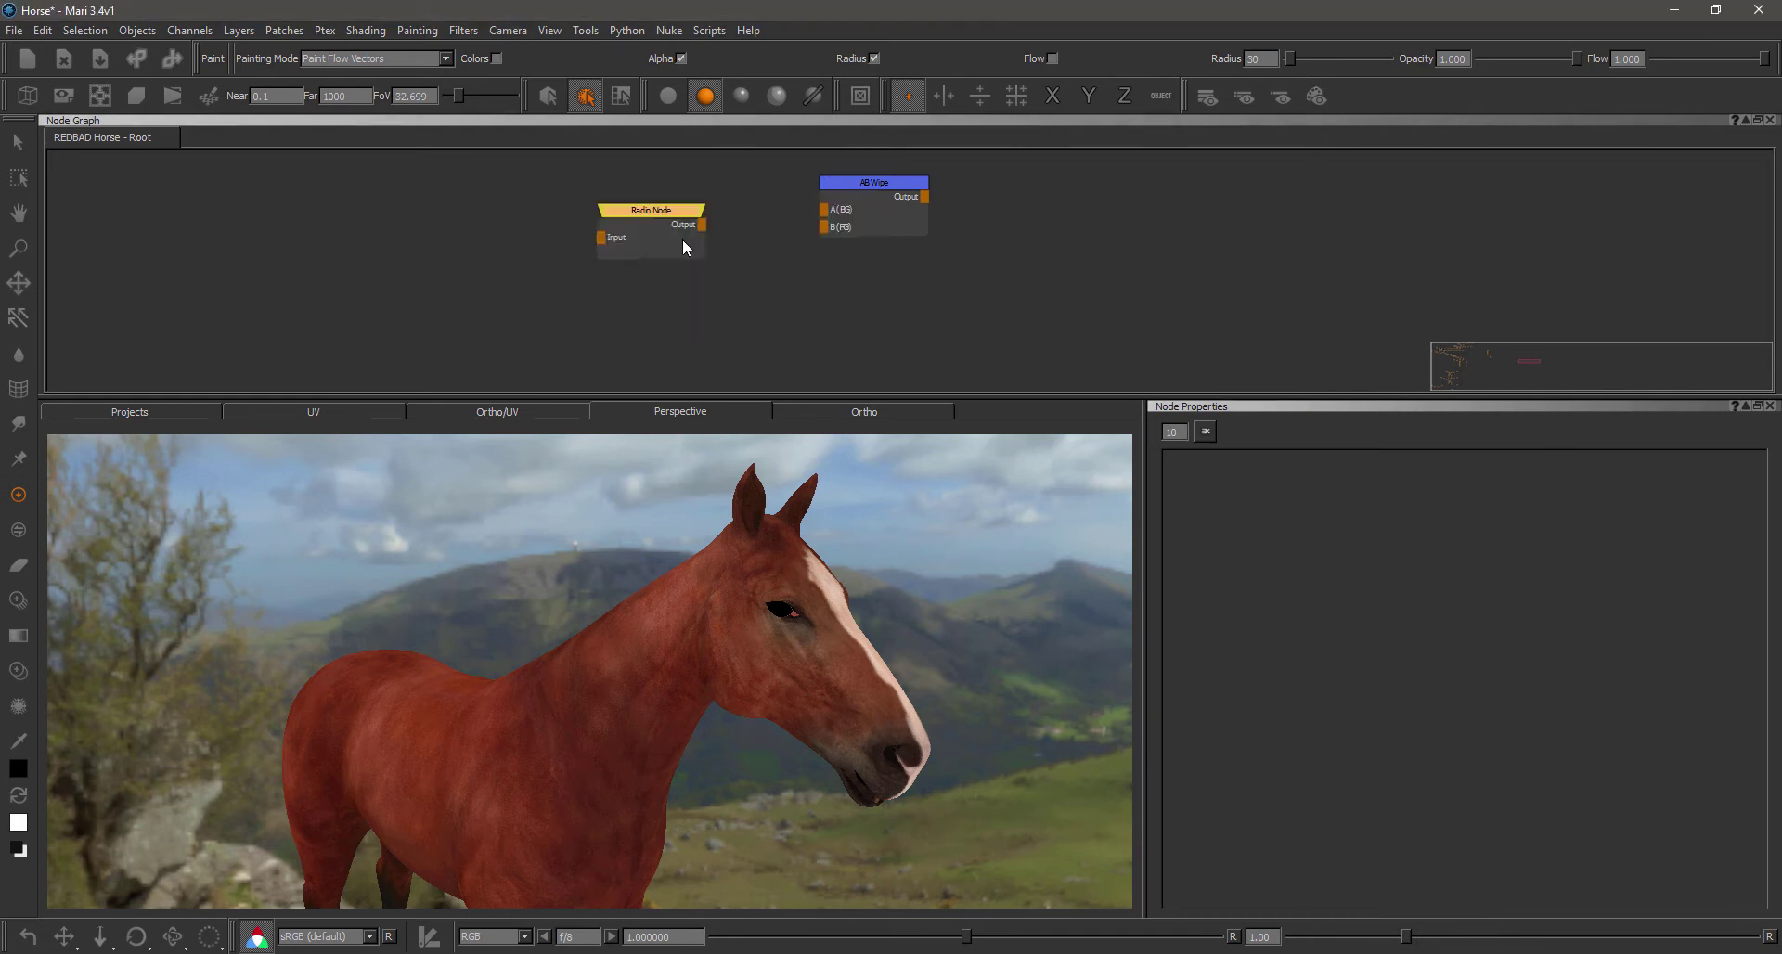
{"action": "key", "text": "ctrl+v"}
{"action": "left_click_drag", "start_coordinate": [730, 312], "coordinate": [658, 307]}
Step: Link the upper Radio Node to horseBrown_DIF and the lower Radio Node to horseBlack_DIF
{"action": "left_click", "coordinate": [668, 216]}
{"action": "key", "text": "r"}
{"action": "left_click", "coordinate": [644, 236]}
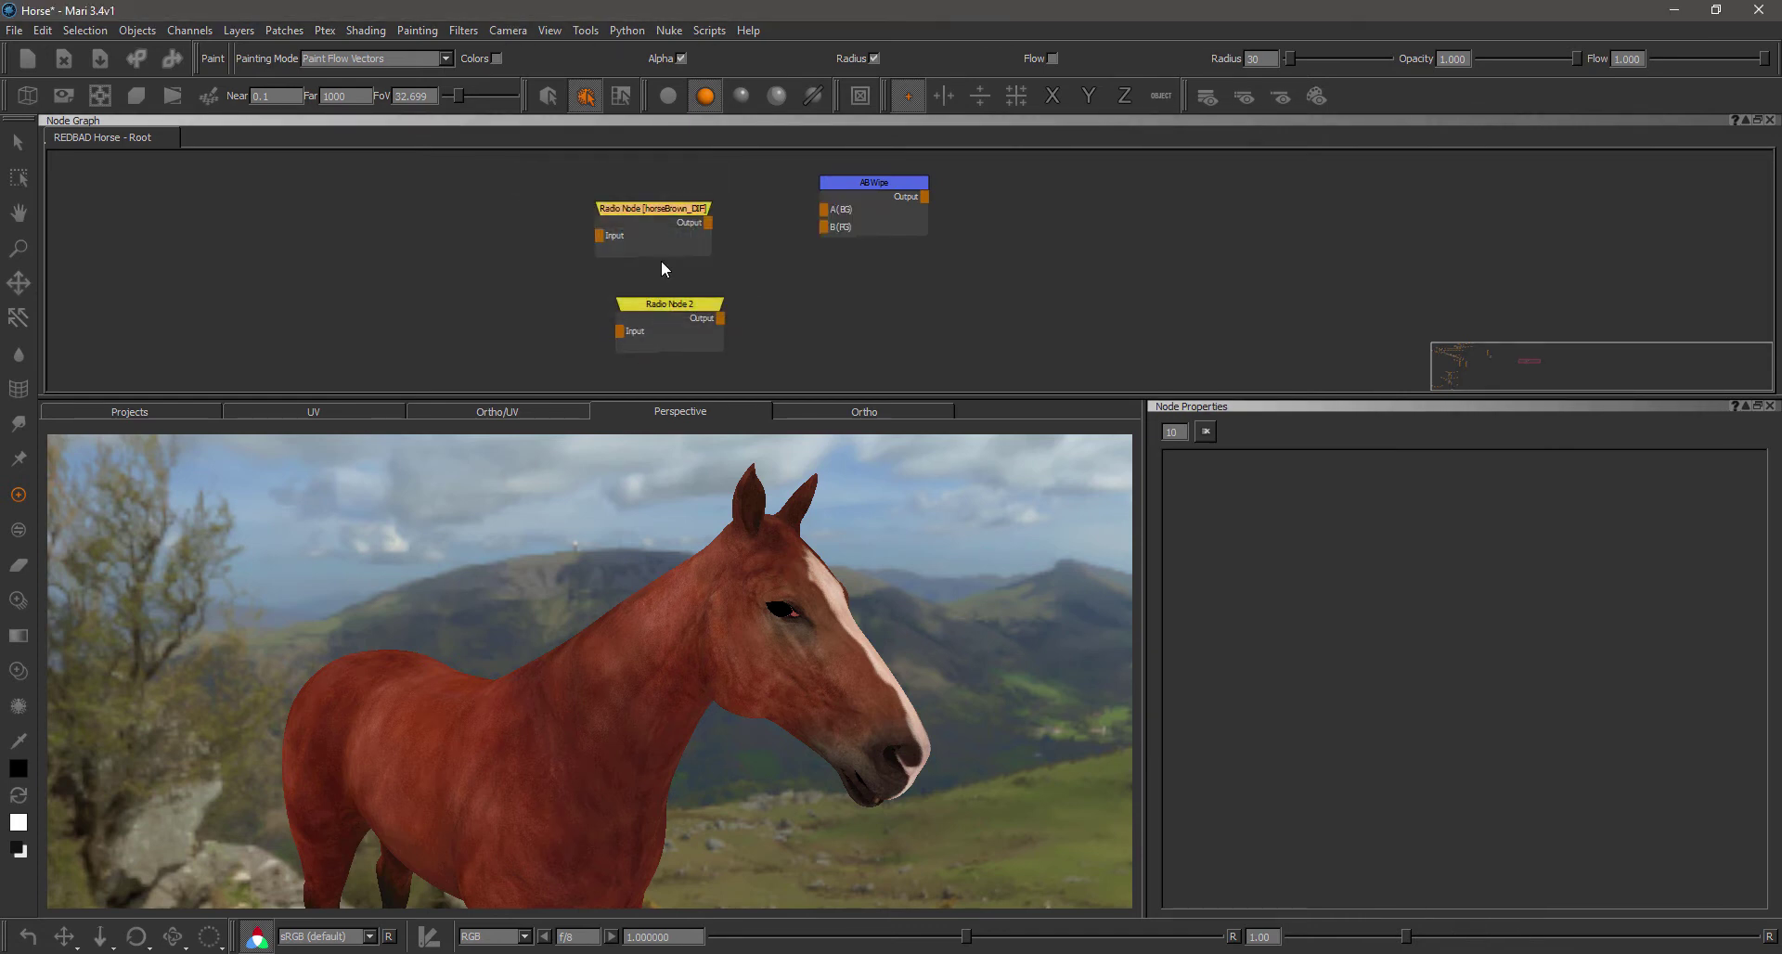
{"action": "double_click", "coordinate": [677, 315]}
{"action": "left_click", "coordinate": [661, 349]}
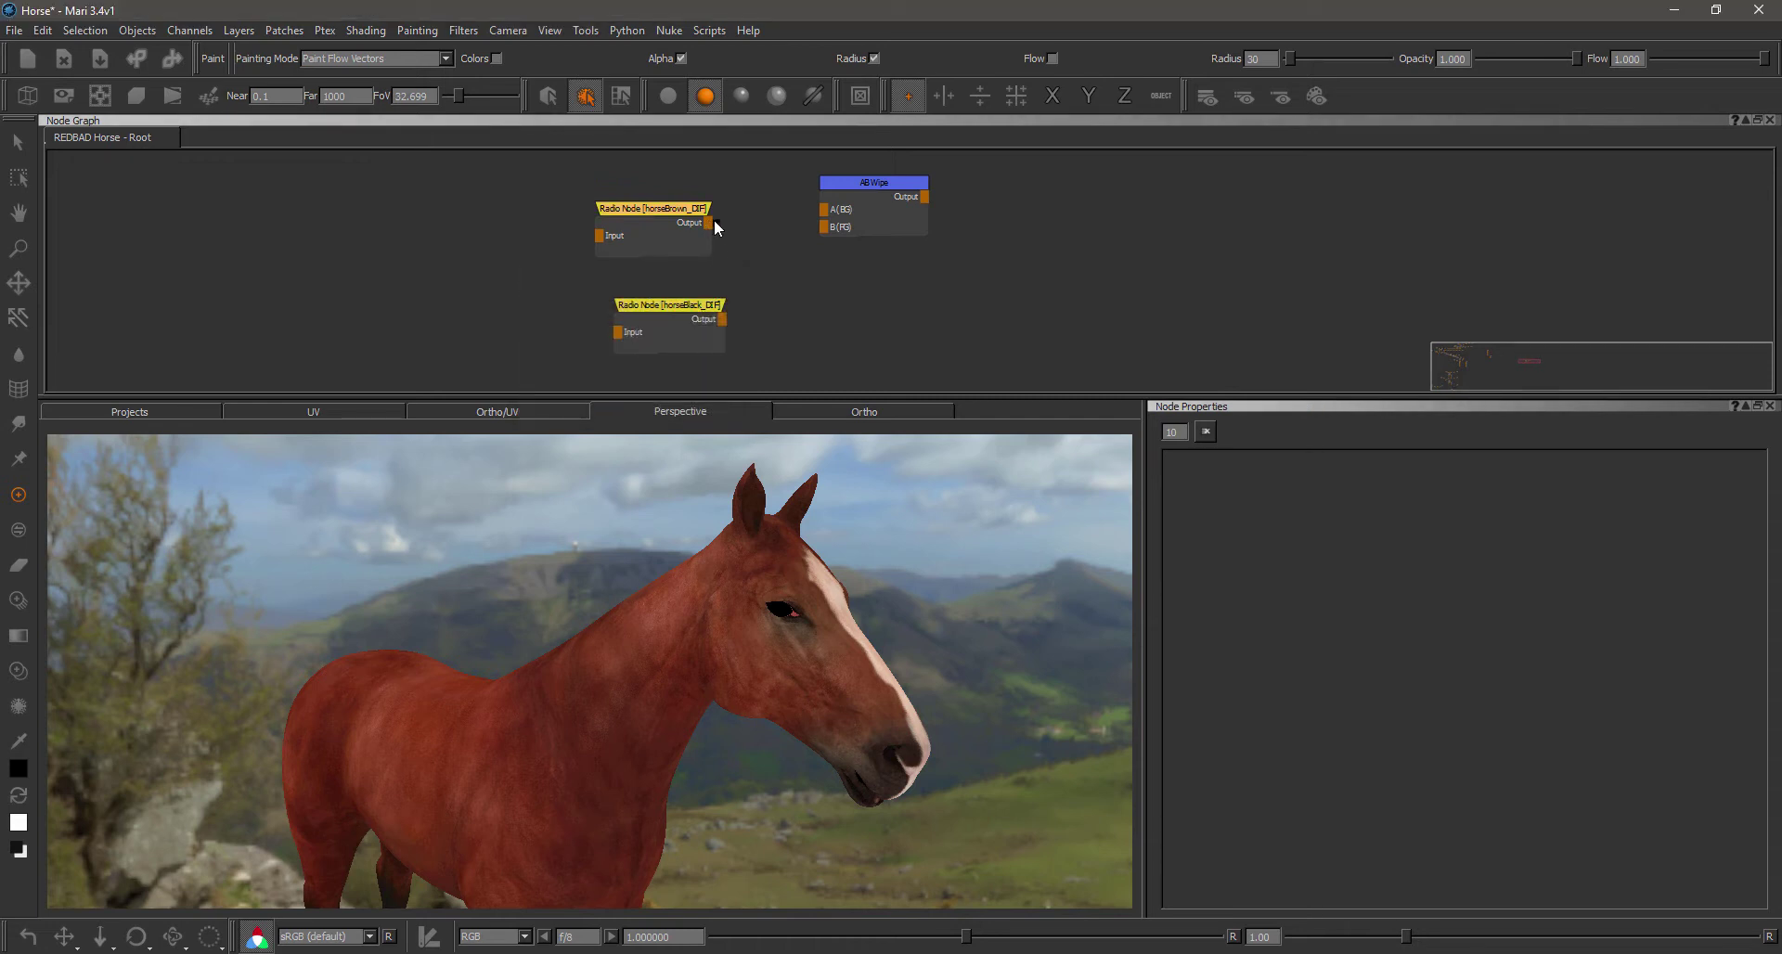
Step: Connect the brown Radio Node to AB Wipe's A(BG) and the black one to B(FG), and view the AB Wipe output
{"action": "left_click_drag", "start_coordinate": [712, 222], "coordinate": [825, 209]}
{"action": "left_click_drag", "start_coordinate": [723, 318], "coordinate": [895, 208]}
{"action": "key", "text": "1"}
{"action": "middle_click_drag", "start_coordinate": [720, 601], "coordinate": [712, 558], "text": "alt"}
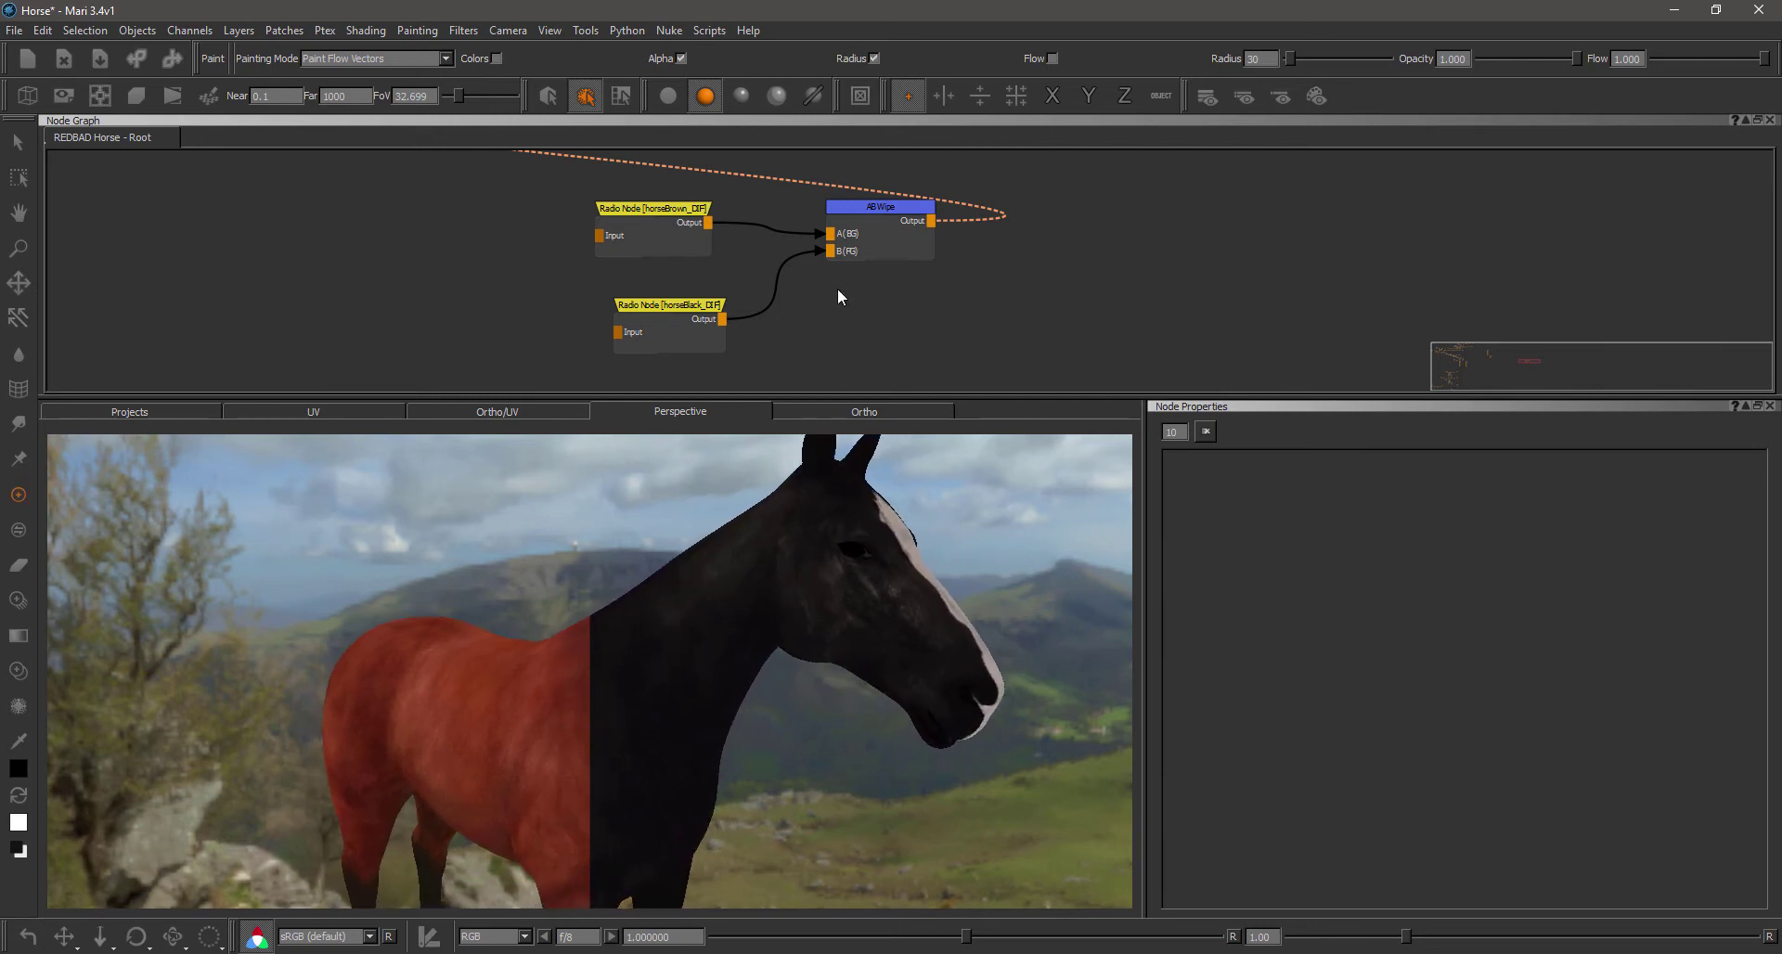
Step: Set the AB Wipe node's Wipe to 0.559 and test Reverse Wipe by switching it on and off
{"action": "left_click", "coordinate": [882, 213]}
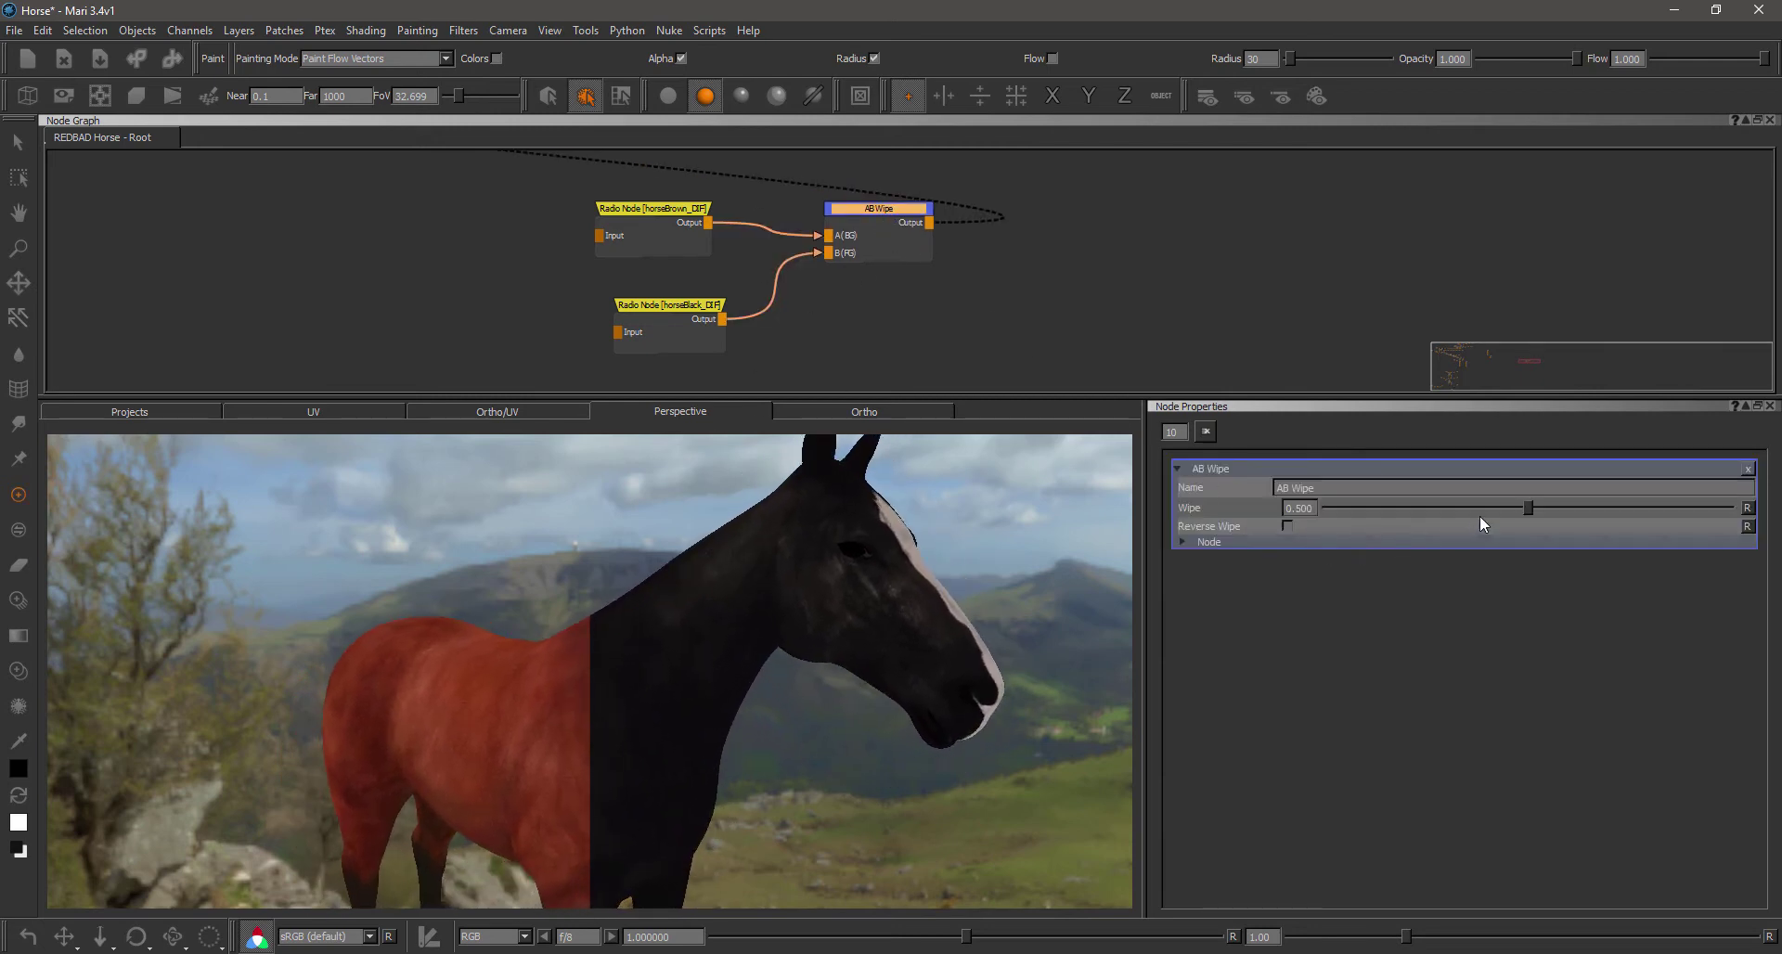
{"action": "left_click_drag", "start_coordinate": [1528, 505], "coordinate": [1338, 517]}
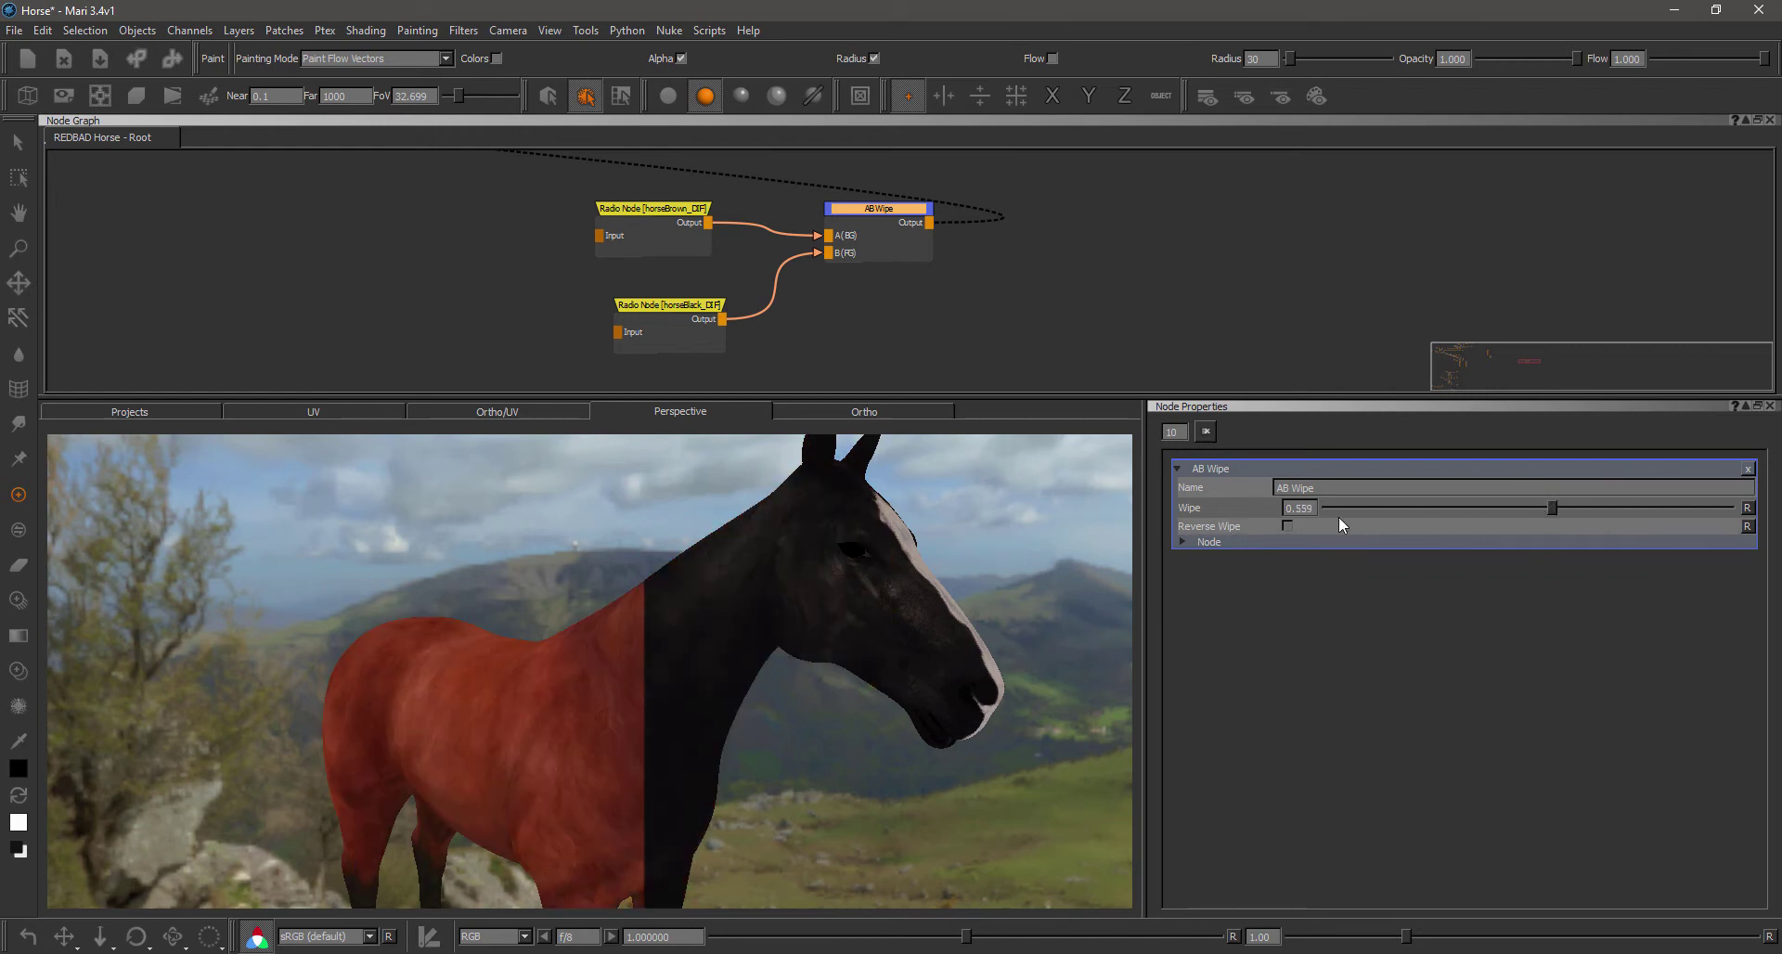
{"action": "left_click", "coordinate": [1286, 526]}
{"action": "left_click", "coordinate": [1287, 525]}
Step: Shift the wipe boundary toward the horse's neck with Transform Paint and increase the AB Wipe node's Wipe value
{"action": "scroll", "coordinate": [770, 606], "scroll_direction": "up", "scroll_amount": 2}
{"action": "scroll", "coordinate": [770, 606], "scroll_direction": "down", "scroll_amount": 2}
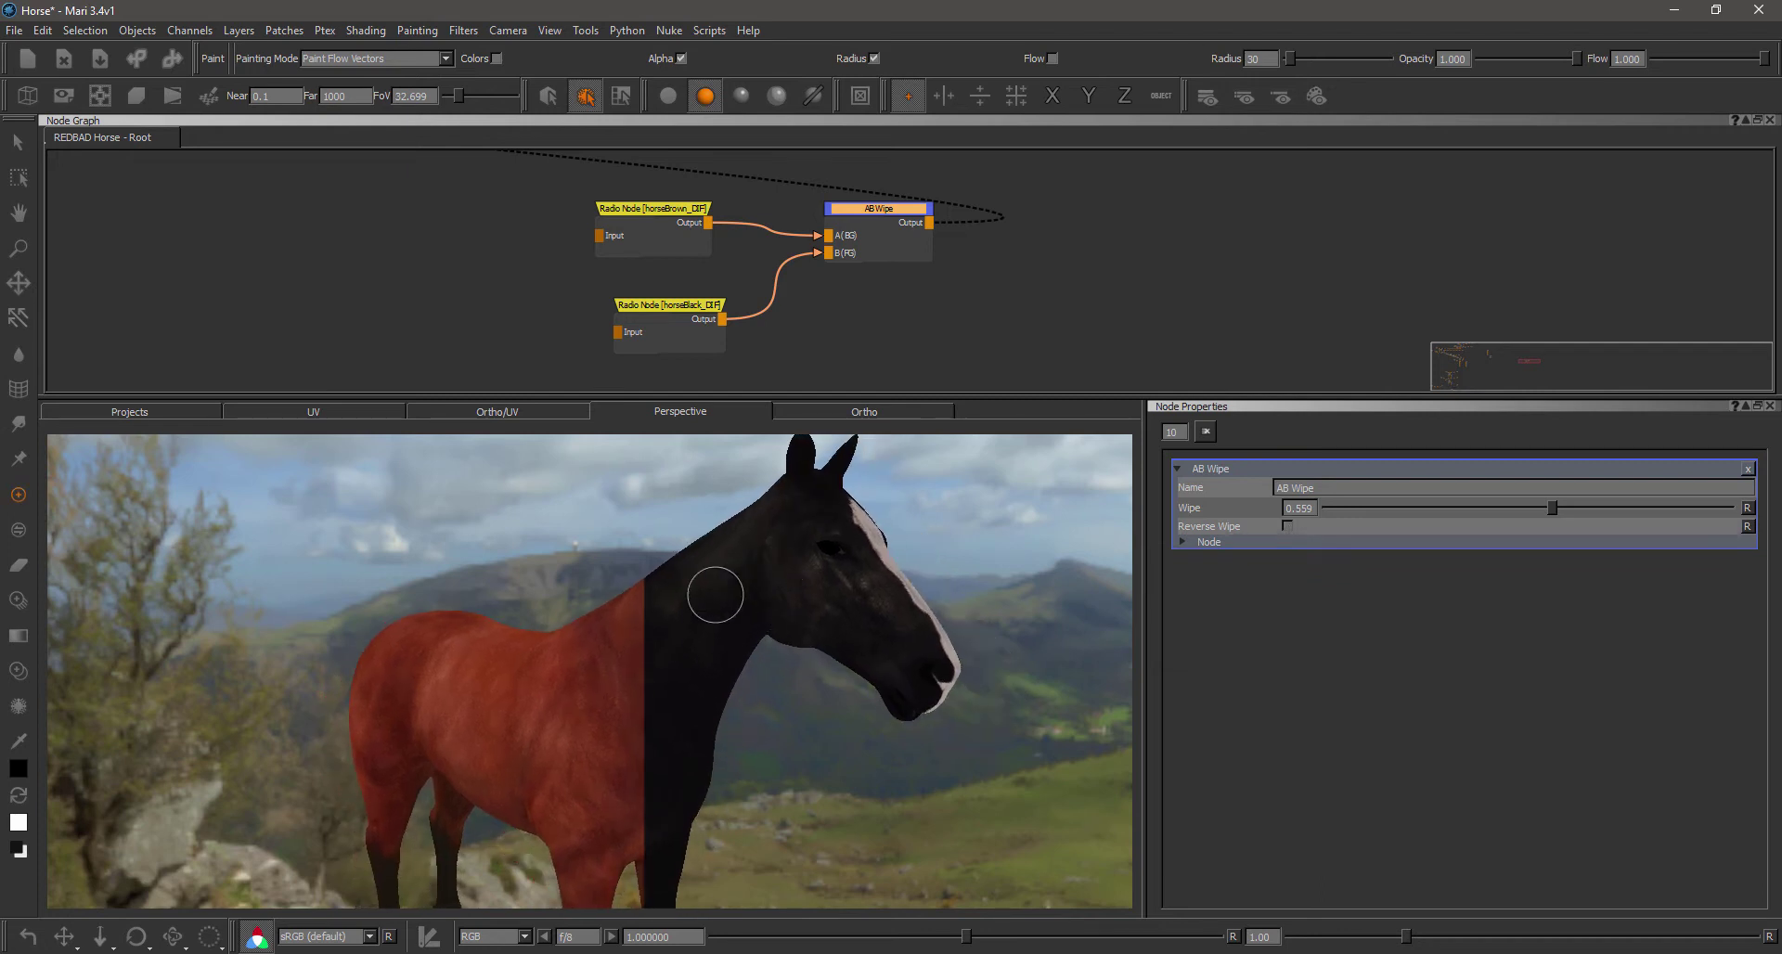
{"action": "middle_click_drag", "start_coordinate": [716, 588], "coordinate": [743, 587]}
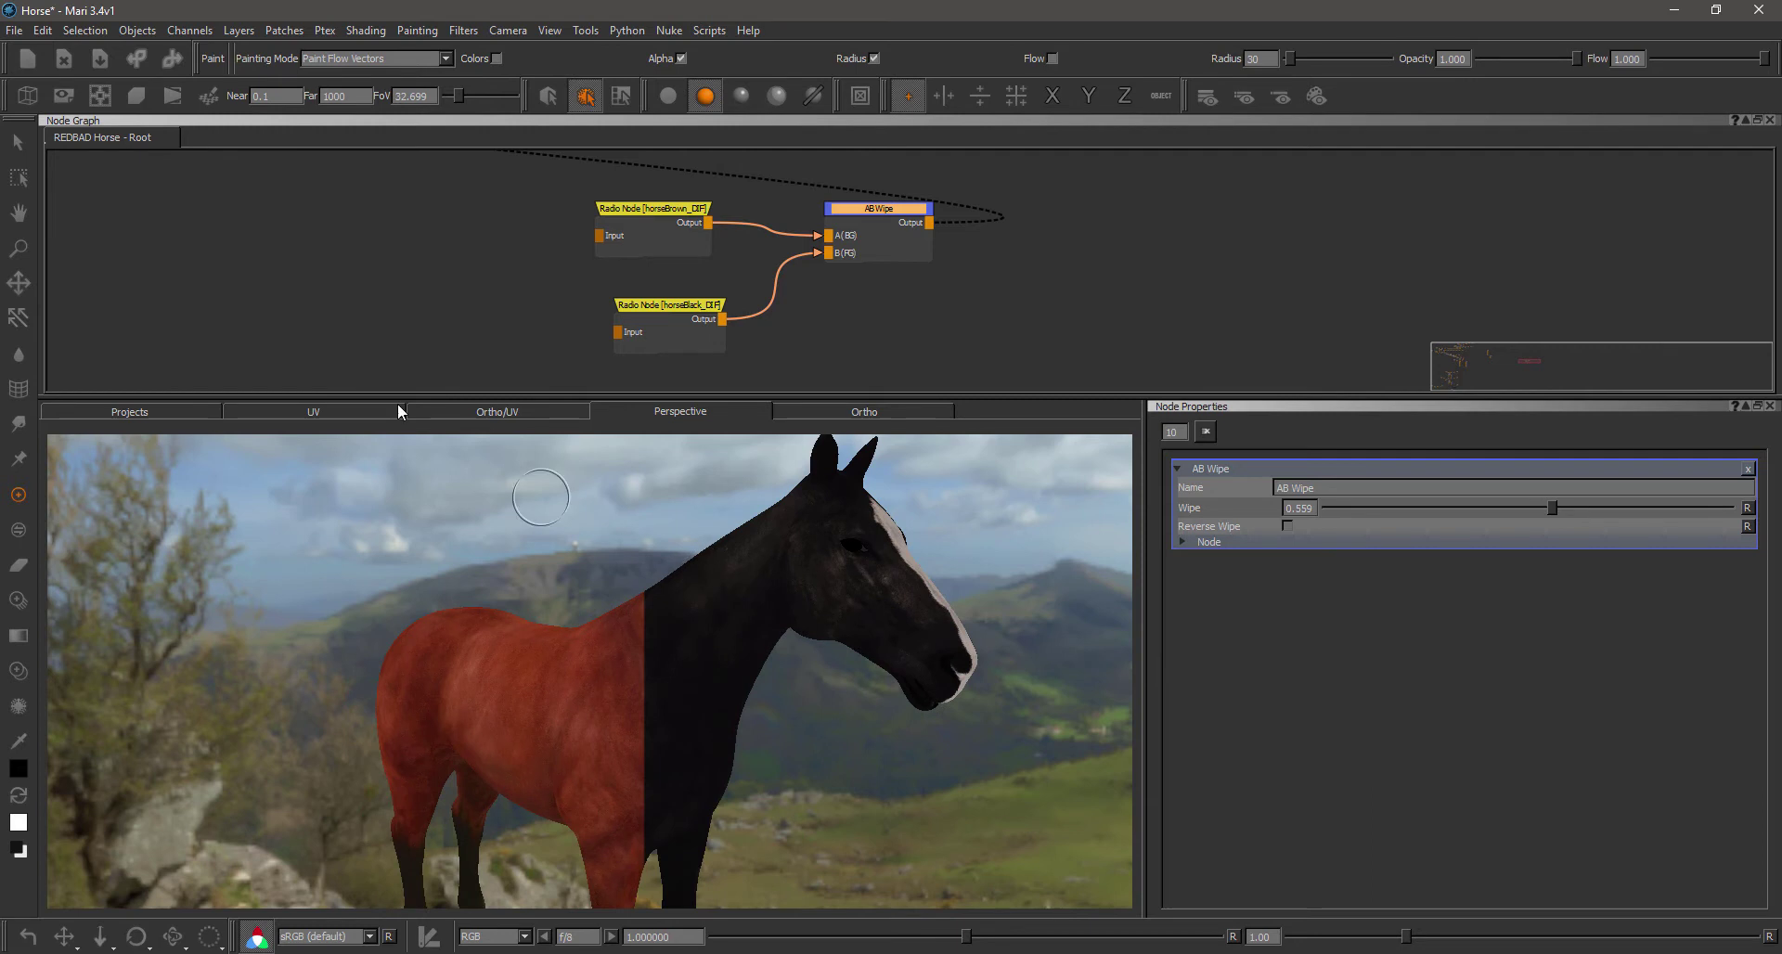
{"action": "left_click", "coordinate": [20, 218]}
{"action": "mouse_move", "coordinate": [572, 554]}
{"action": "left_mouse_down"}
{"action": "mouse_move", "coordinate": [848, 756]}
{"action": "mouse_move", "coordinate": [411, 657]}
{"action": "mouse_move", "coordinate": [788, 636]}
{"action": "mouse_move", "coordinate": [548, 608]}
{"action": "mouse_move", "coordinate": [644, 599]}
{"action": "left_mouse_up"}
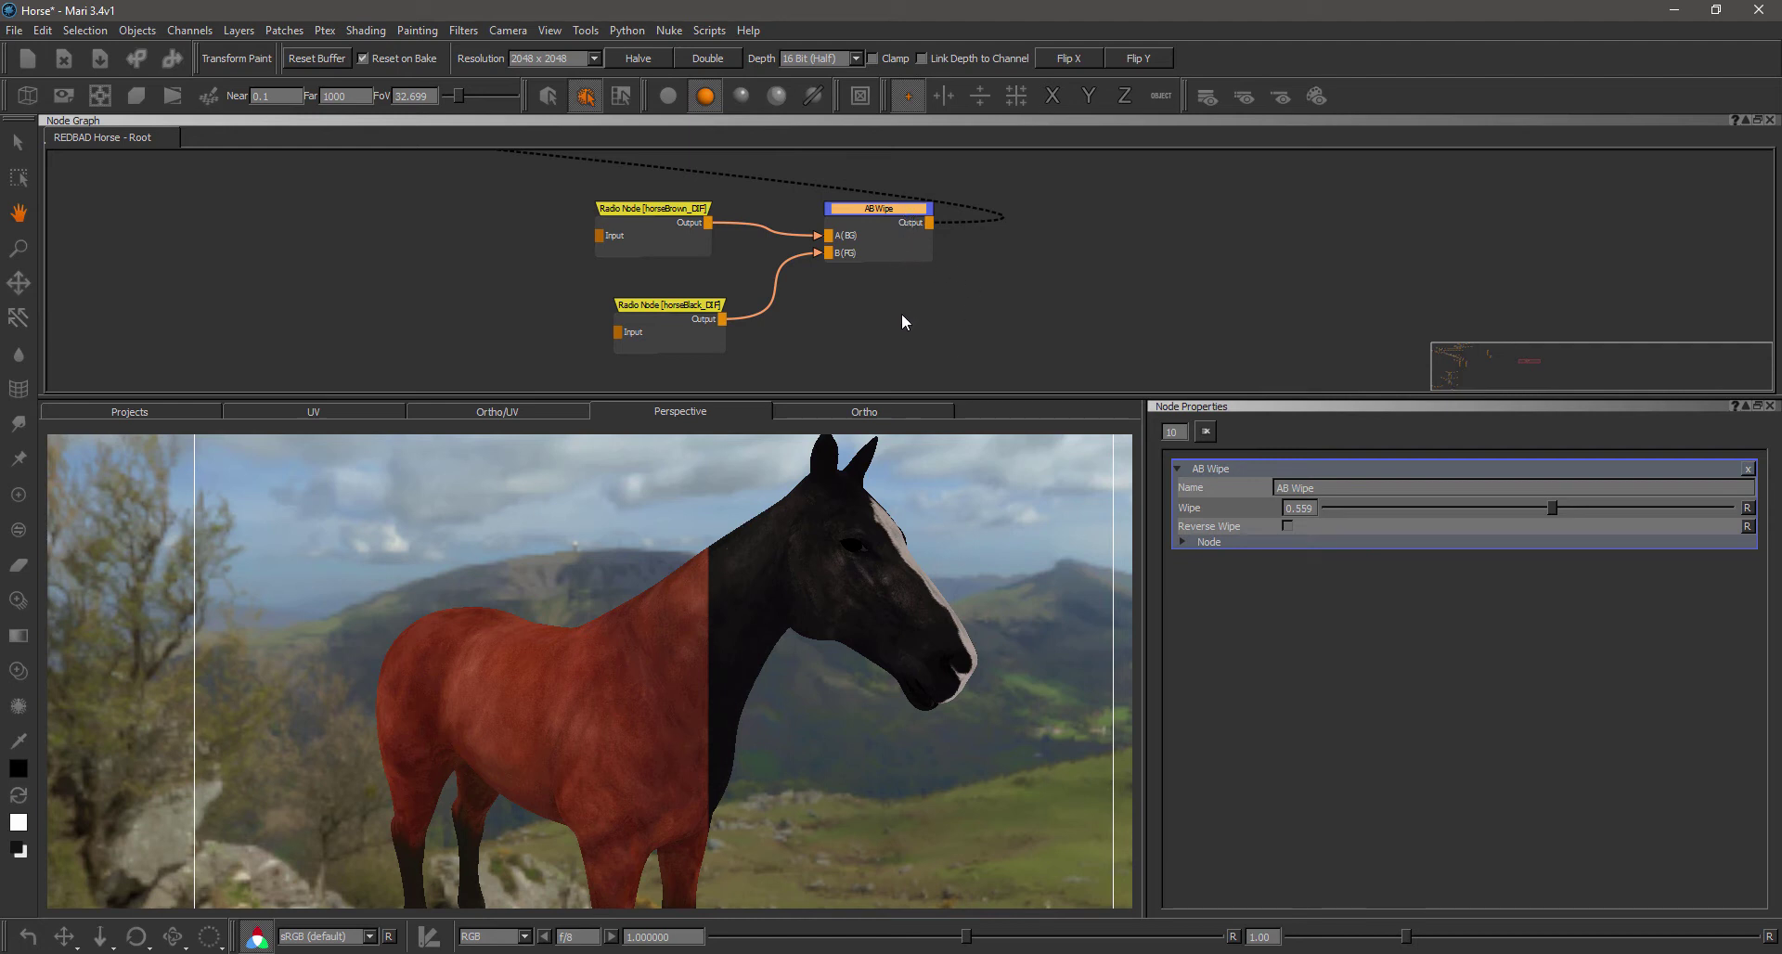
{"action": "left_click_drag", "start_coordinate": [895, 213], "coordinate": [891, 237]}
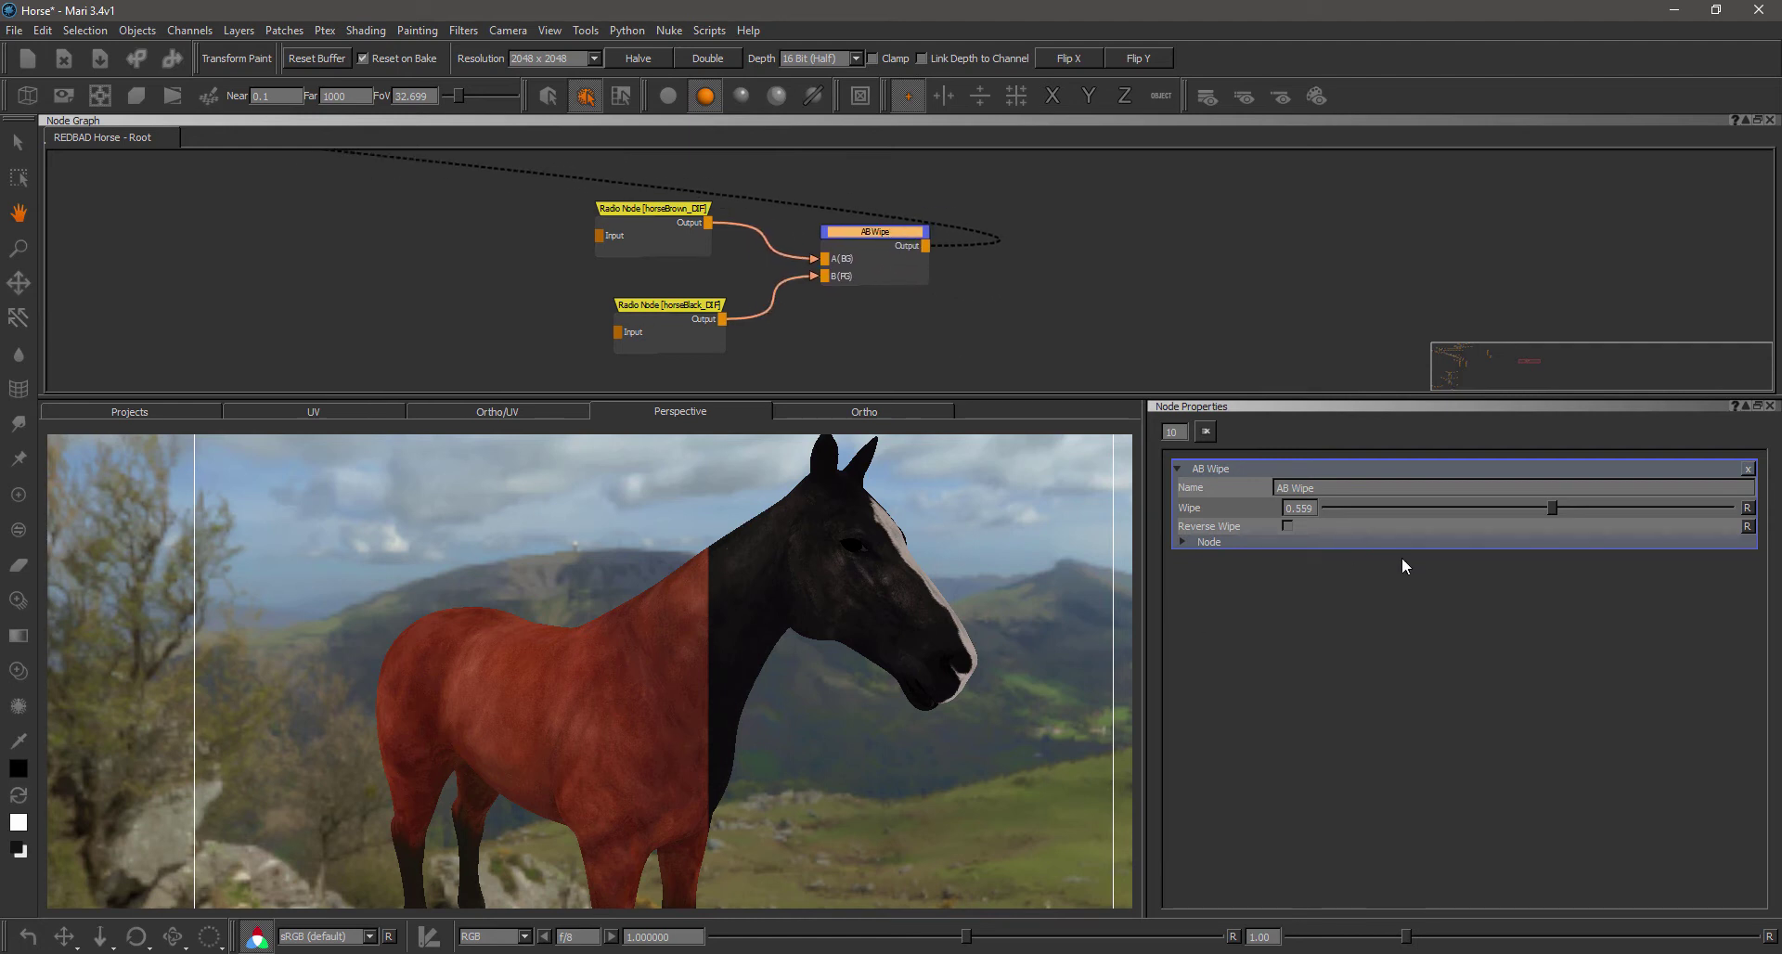
{"action": "left_click_drag", "start_coordinate": [1553, 509], "coordinate": [1713, 510]}
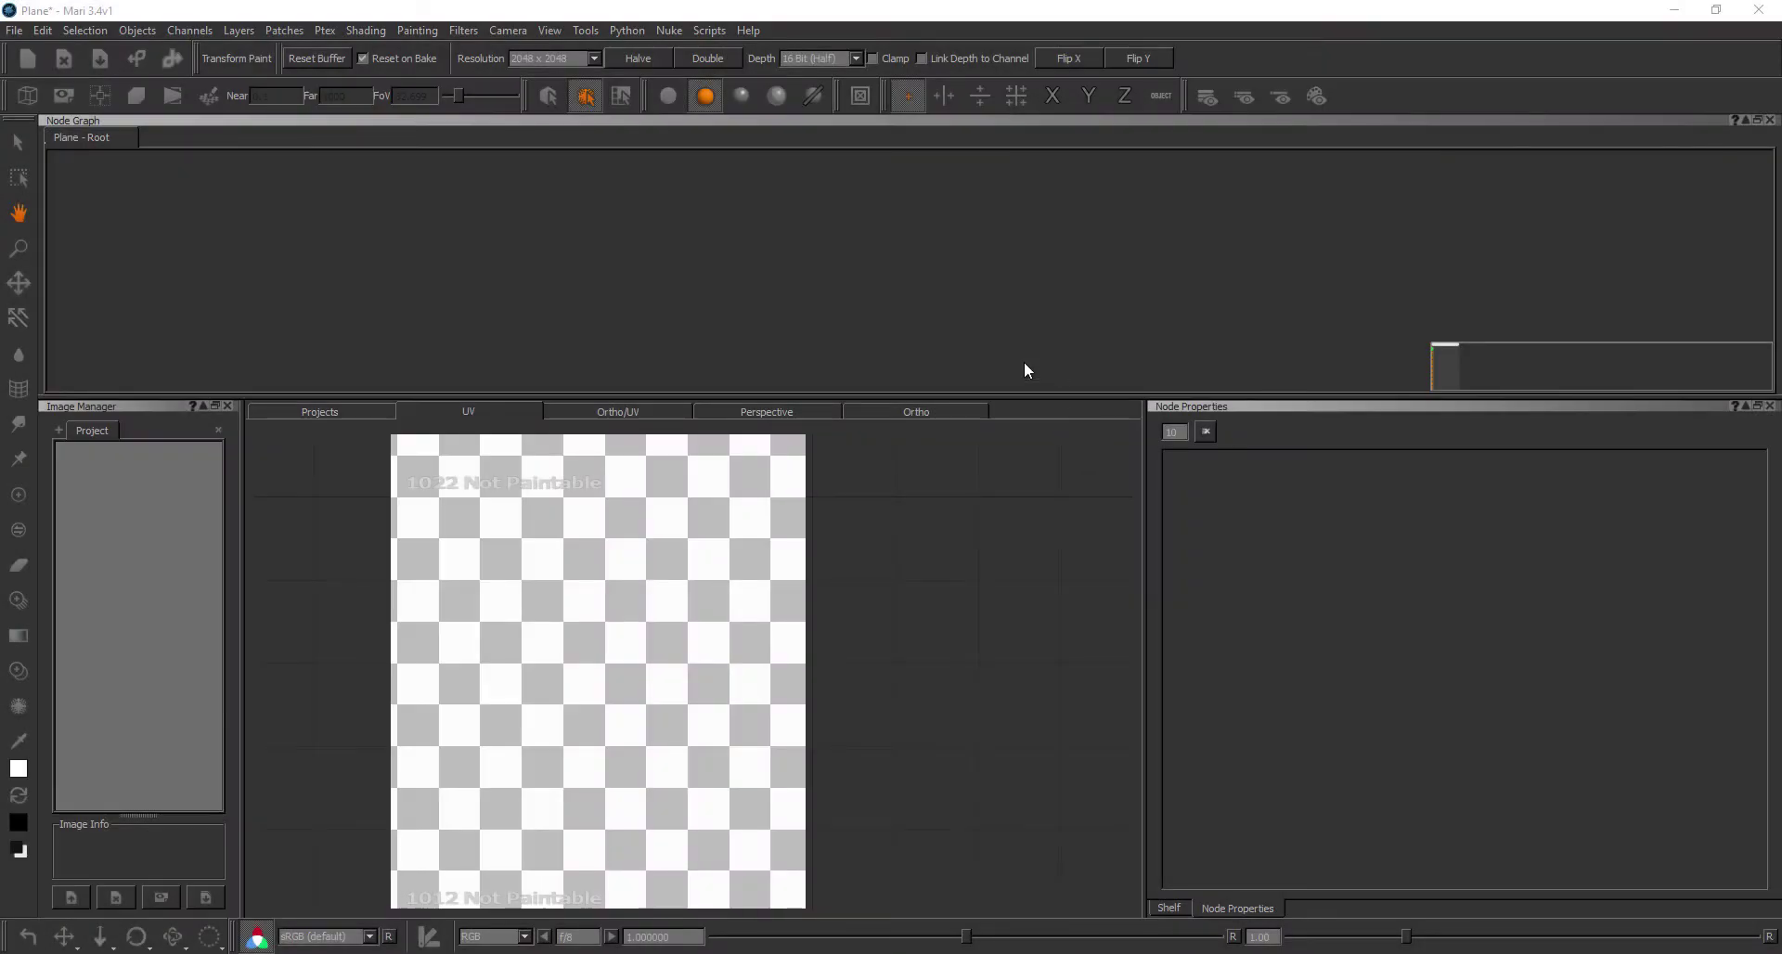
Step: Add an Image node to the Plane project's node graph and show its properties
{"action": "left_click", "coordinate": [854, 225]}
{"action": "key", "text": "Tab"}
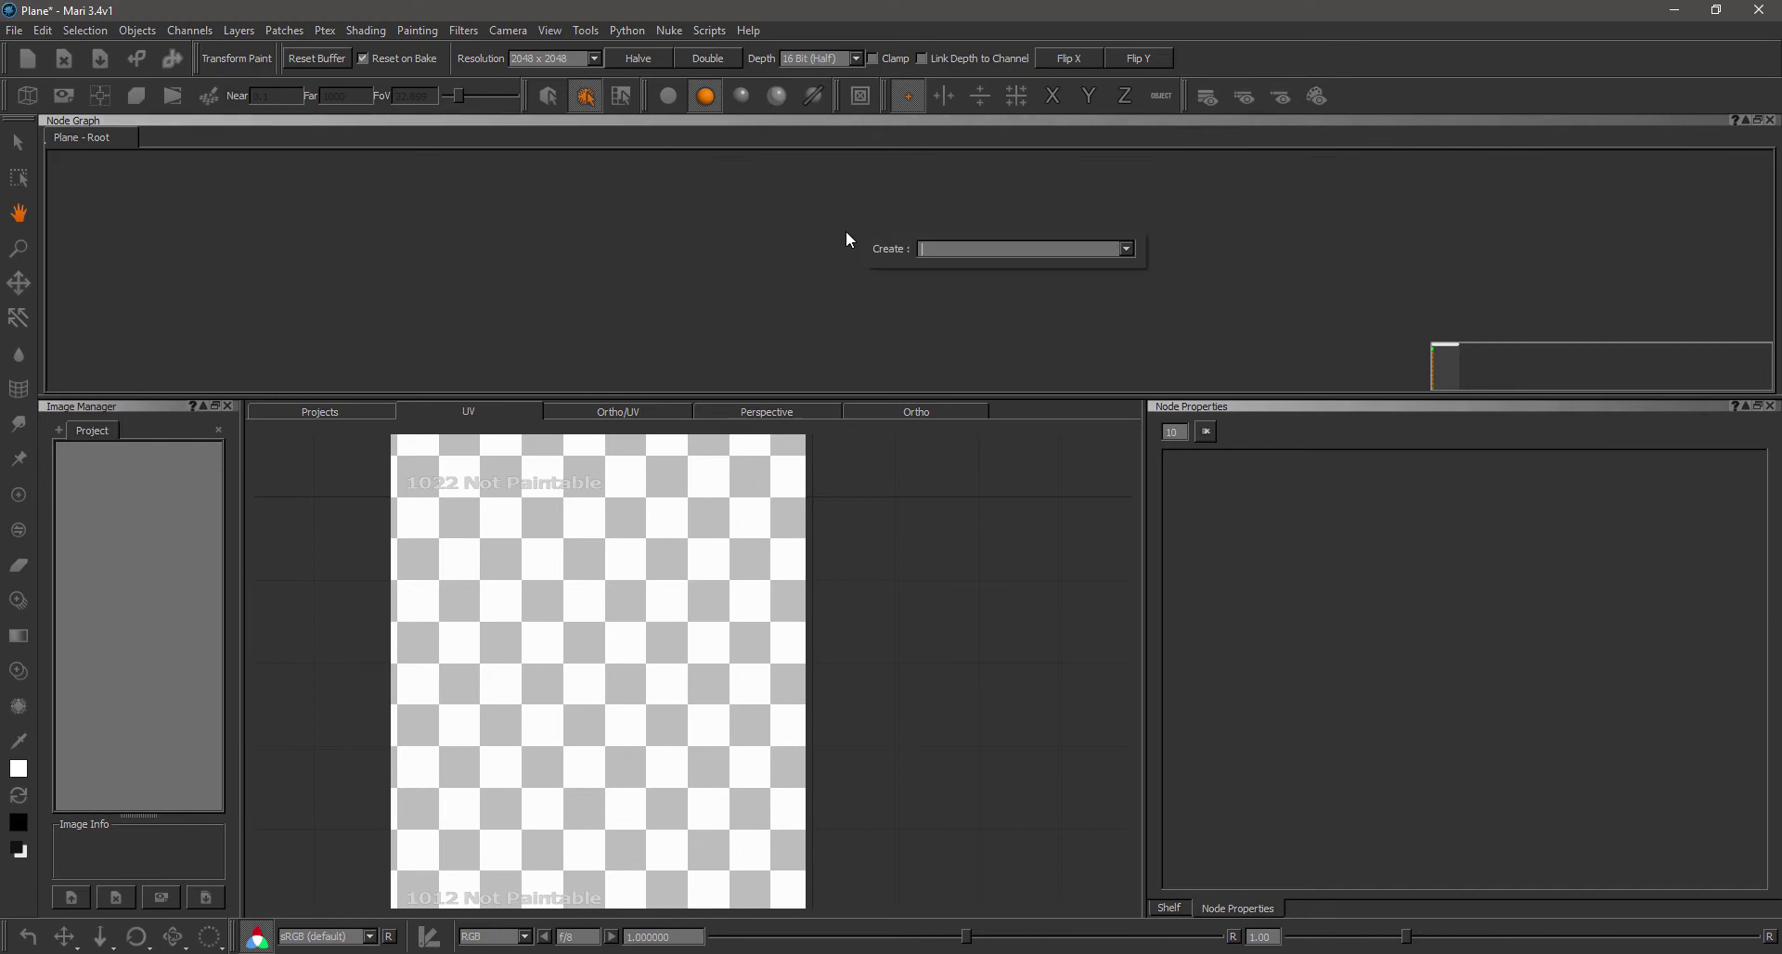
{"action": "type", "text": "image"}
{"action": "key", "text": "Return"}
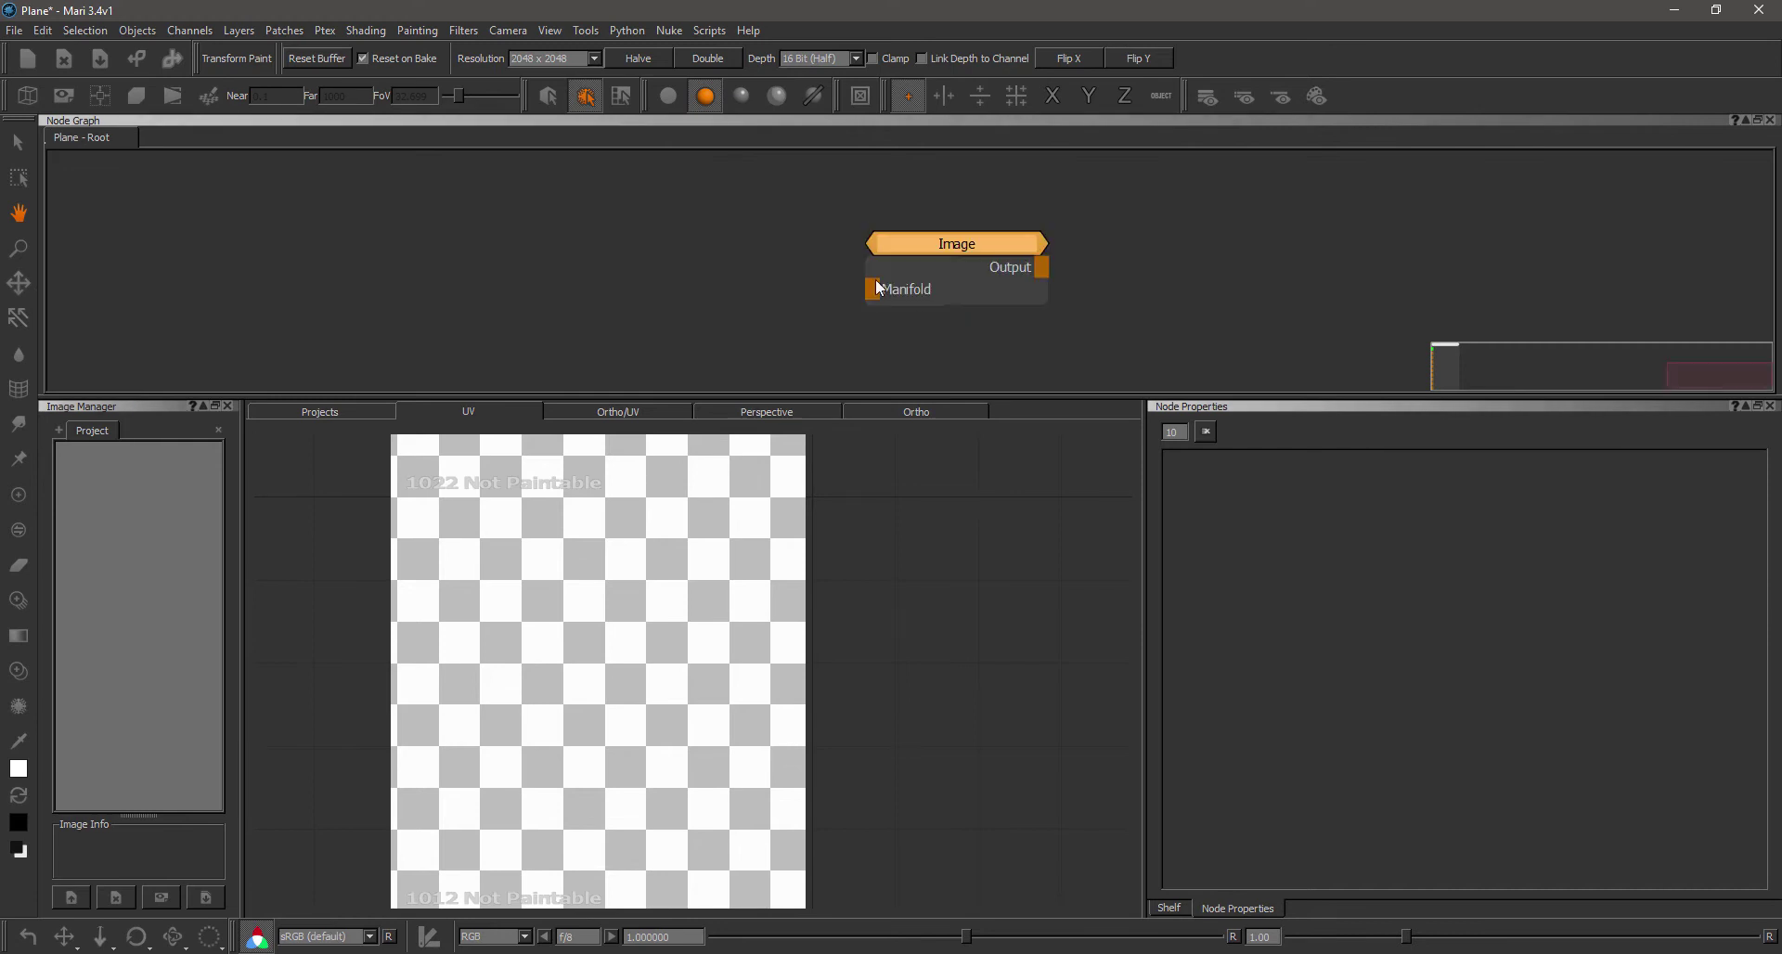
{"action": "left_click_drag", "start_coordinate": [973, 248], "coordinate": [968, 251]}
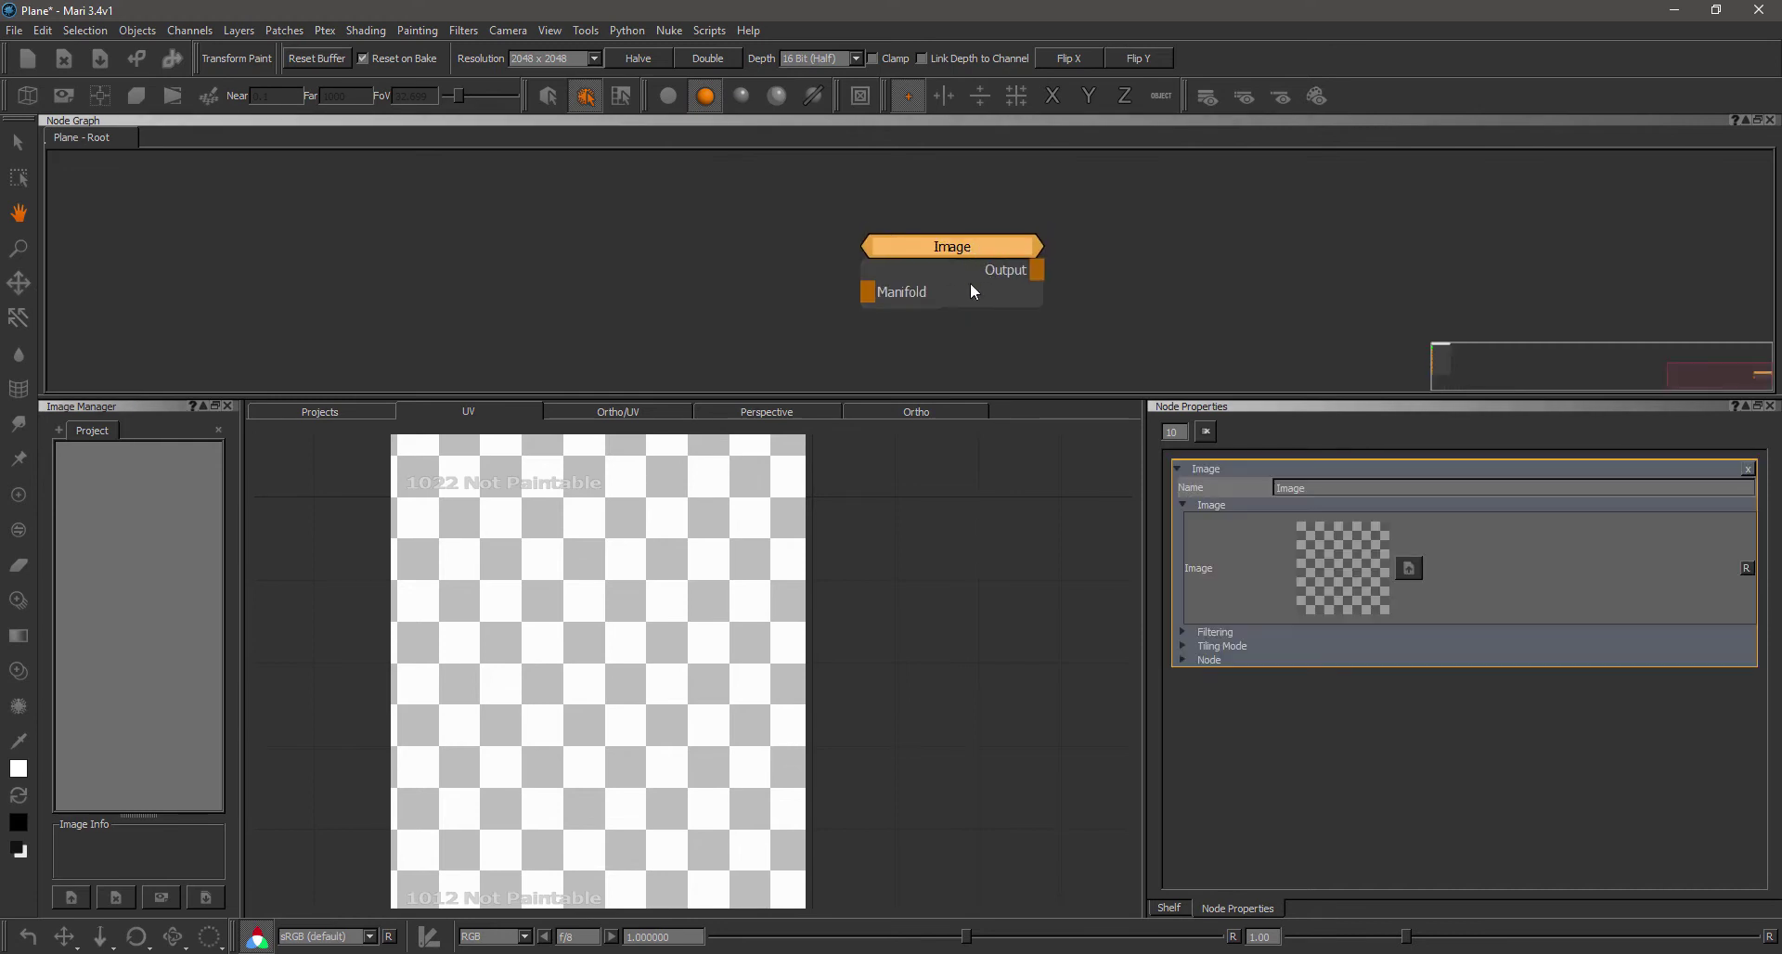
Step: Add 0007.jpg from the Grunge_Vertical_FullFrame shelf to the Image Manager and assign it to the Image node
{"action": "left_click", "coordinate": [1170, 907]}
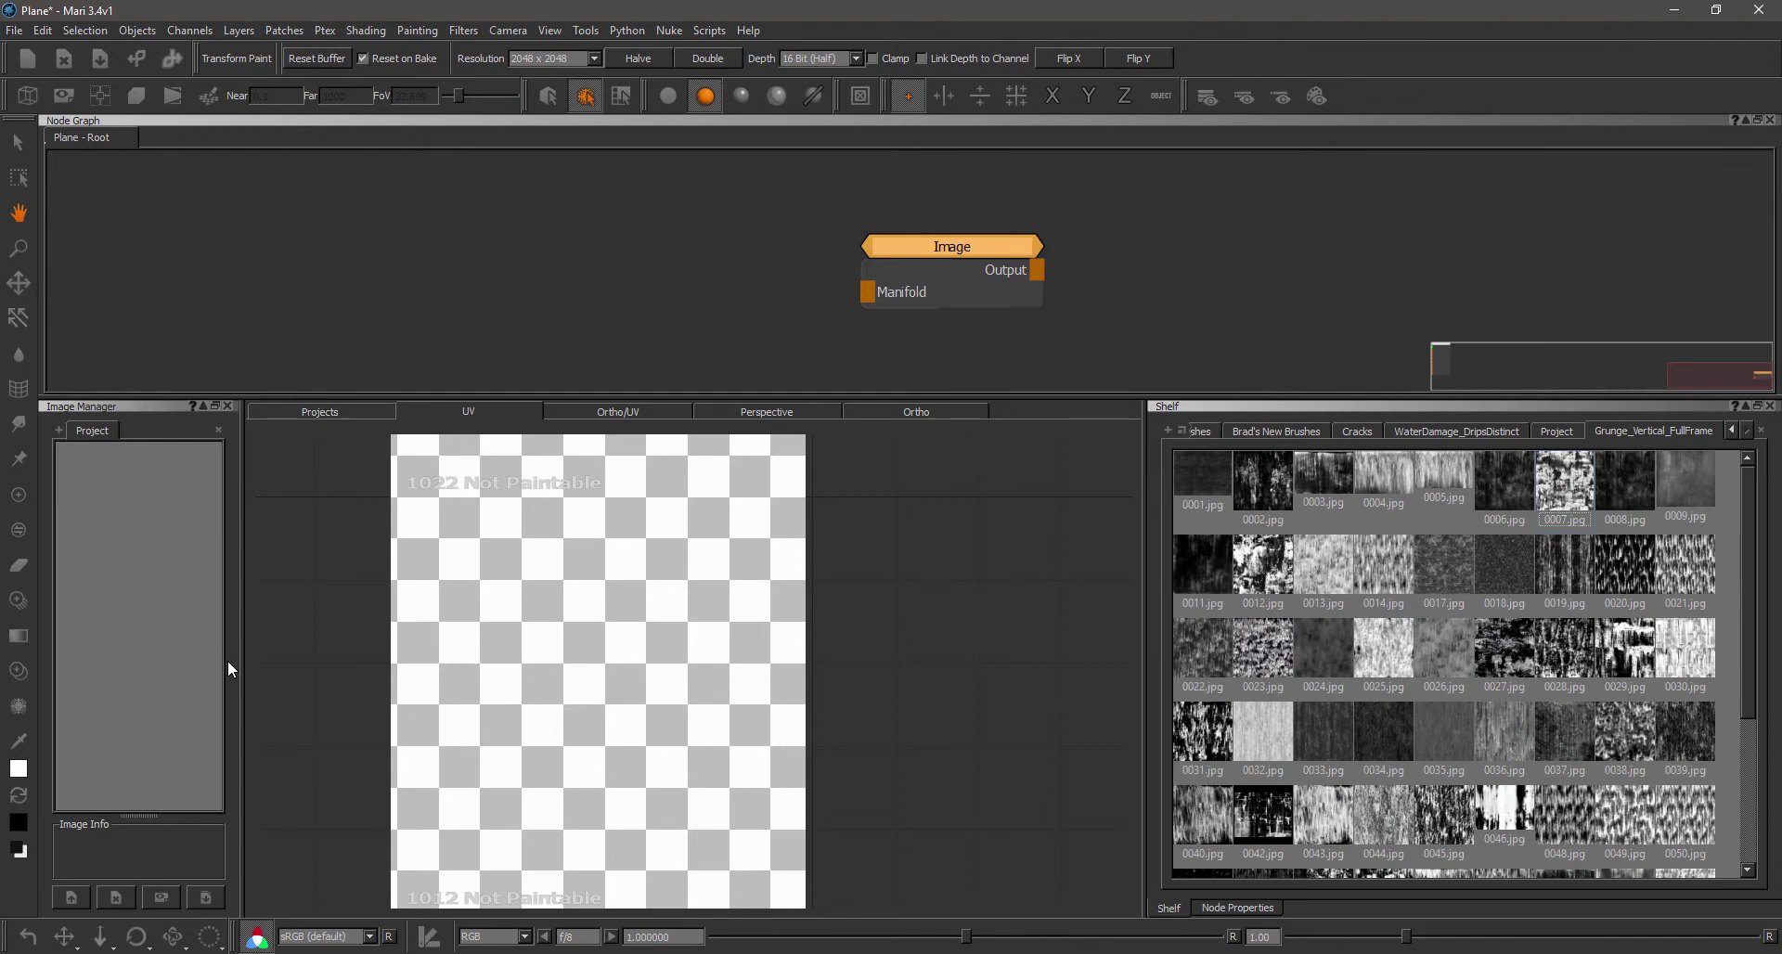
{"action": "left_click_drag", "start_coordinate": [226, 659], "coordinate": [219, 660]}
{"action": "left_click", "coordinate": [1207, 905]}
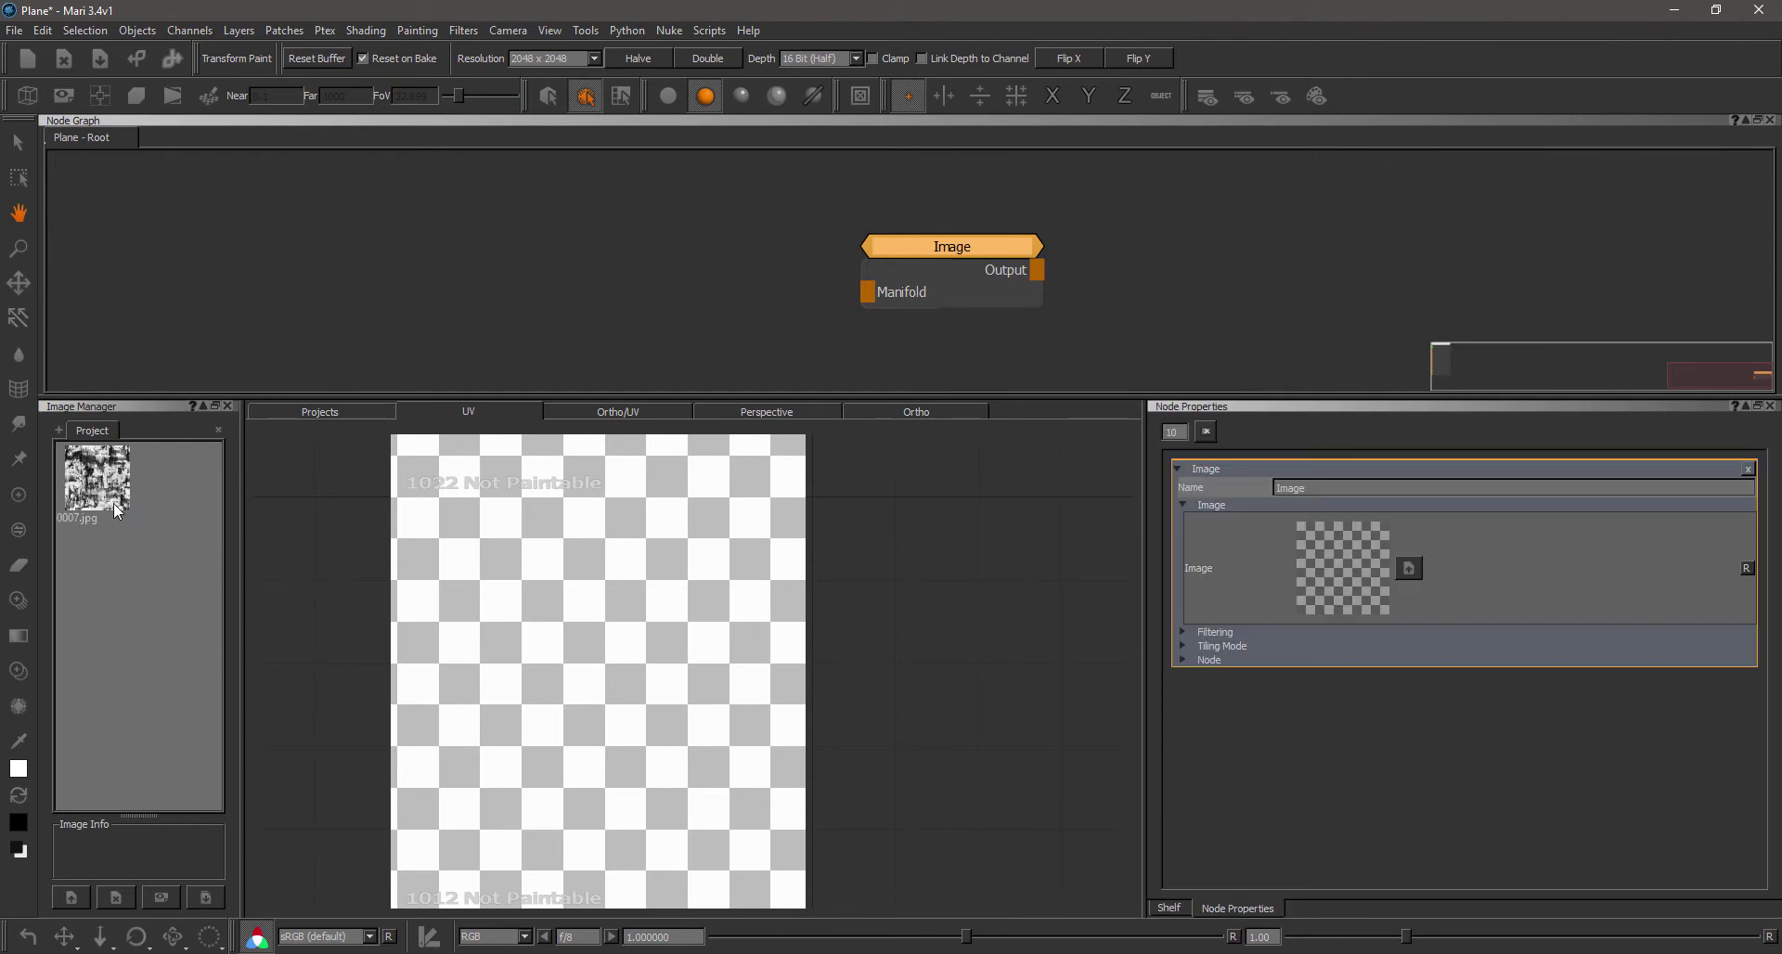
{"action": "left_click_drag", "start_coordinate": [114, 503], "coordinate": [1312, 562]}
Step: View the Image node's output on the plane in the UV view
{"action": "left_click_drag", "start_coordinate": [957, 248], "coordinate": [930, 241]}
{"action": "key", "text": "1"}
{"action": "left_click_drag", "start_coordinate": [644, 627], "coordinate": [719, 684]}
{"action": "scroll", "coordinate": [721, 683], "scroll_direction": "down", "scroll_amount": 3}
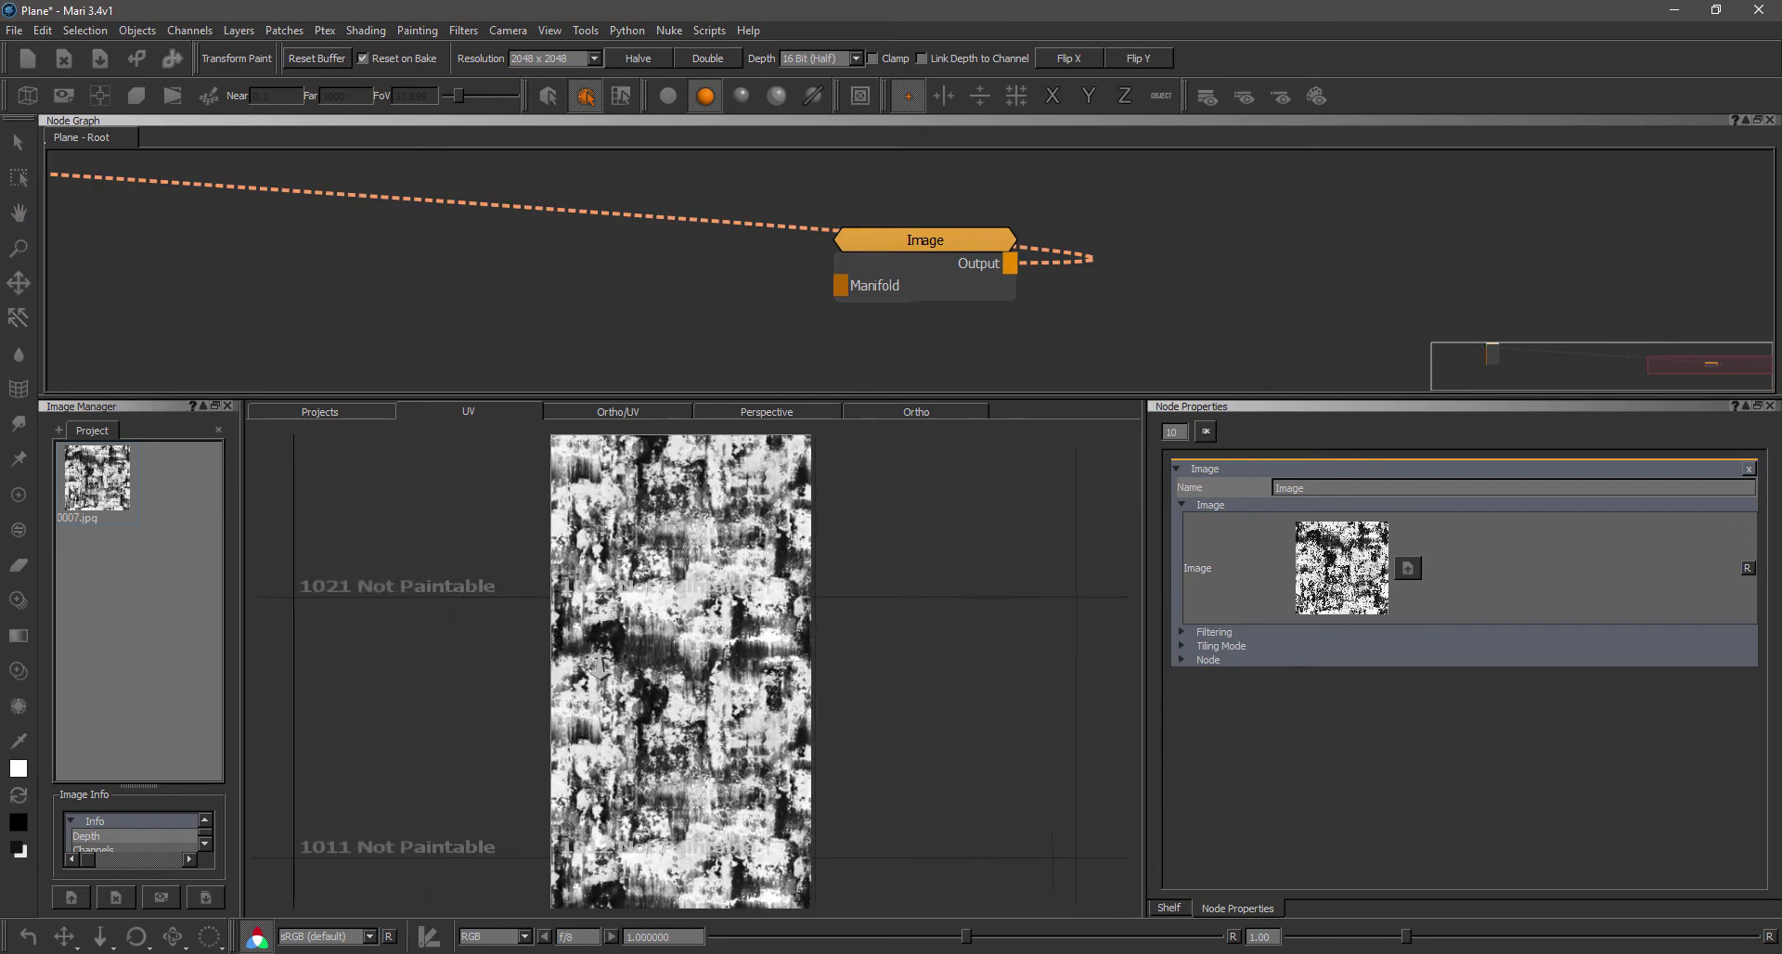
Step: Add a Manifold UV node and connect its Output to the Image node's Manifold input
{"action": "middle_click_drag", "start_coordinate": [562, 299], "coordinate": [685, 276]}
{"action": "key", "text": "Tab"}
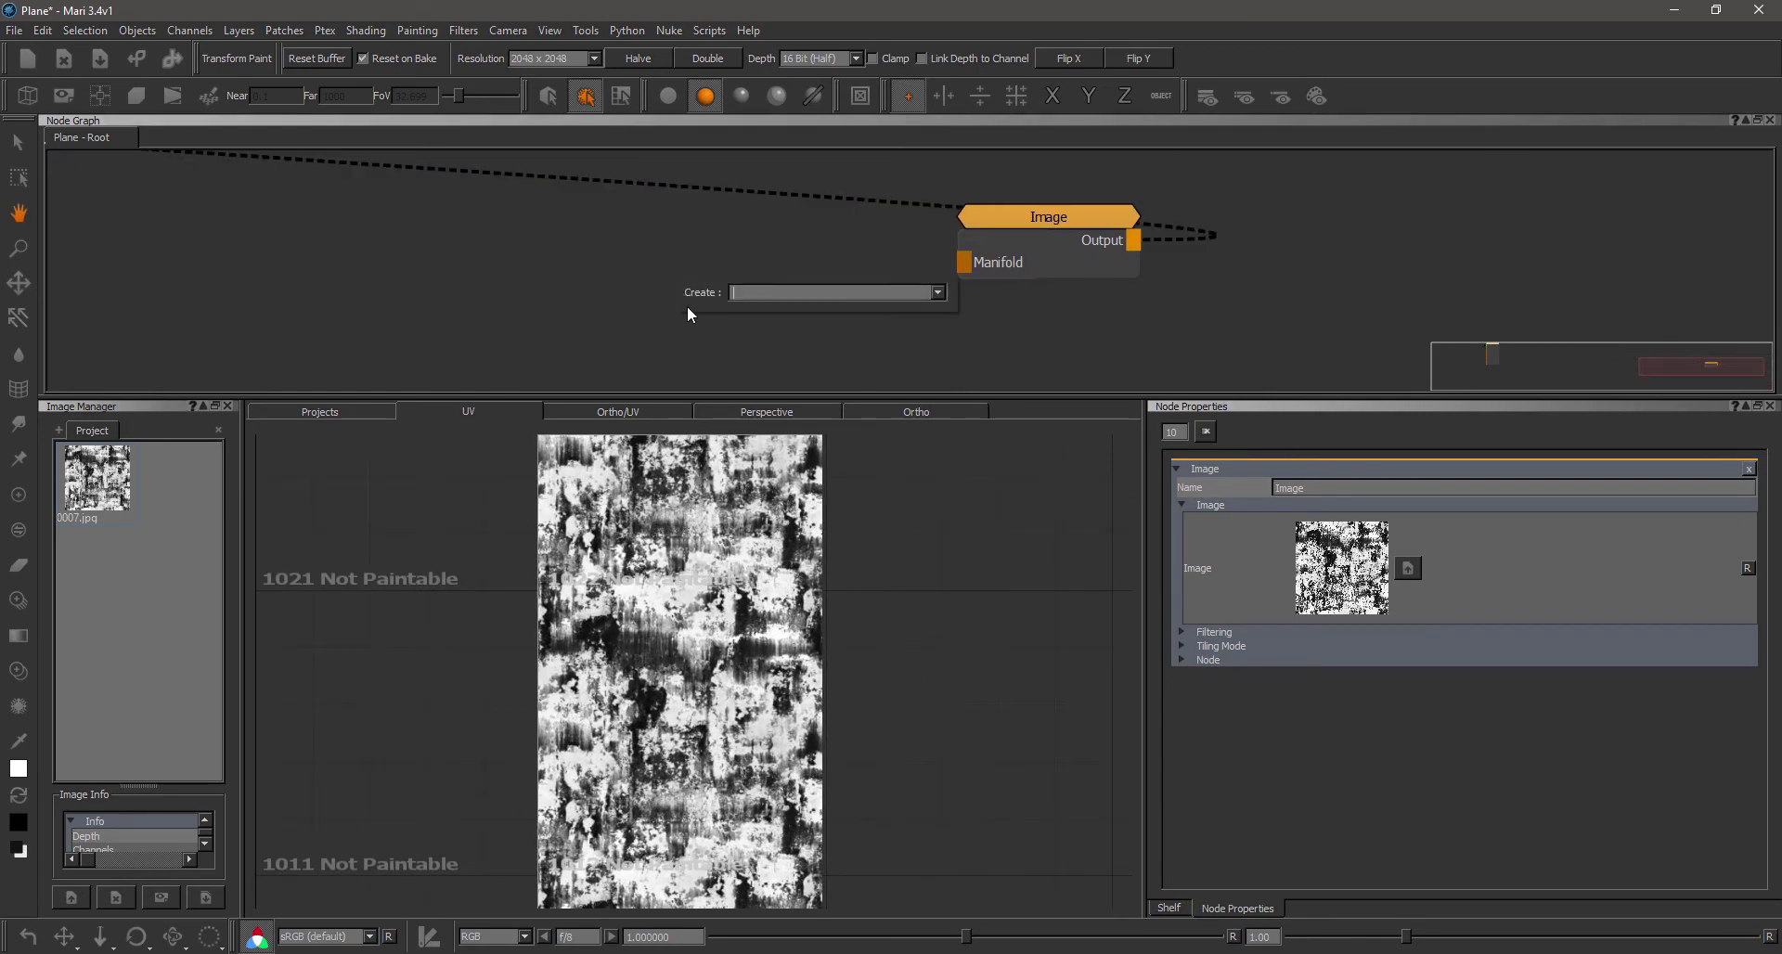
{"action": "type", "text": "mani"}
{"action": "key", "text": "Down"}
{"action": "key", "text": "Down"}
{"action": "key", "text": "Return"}
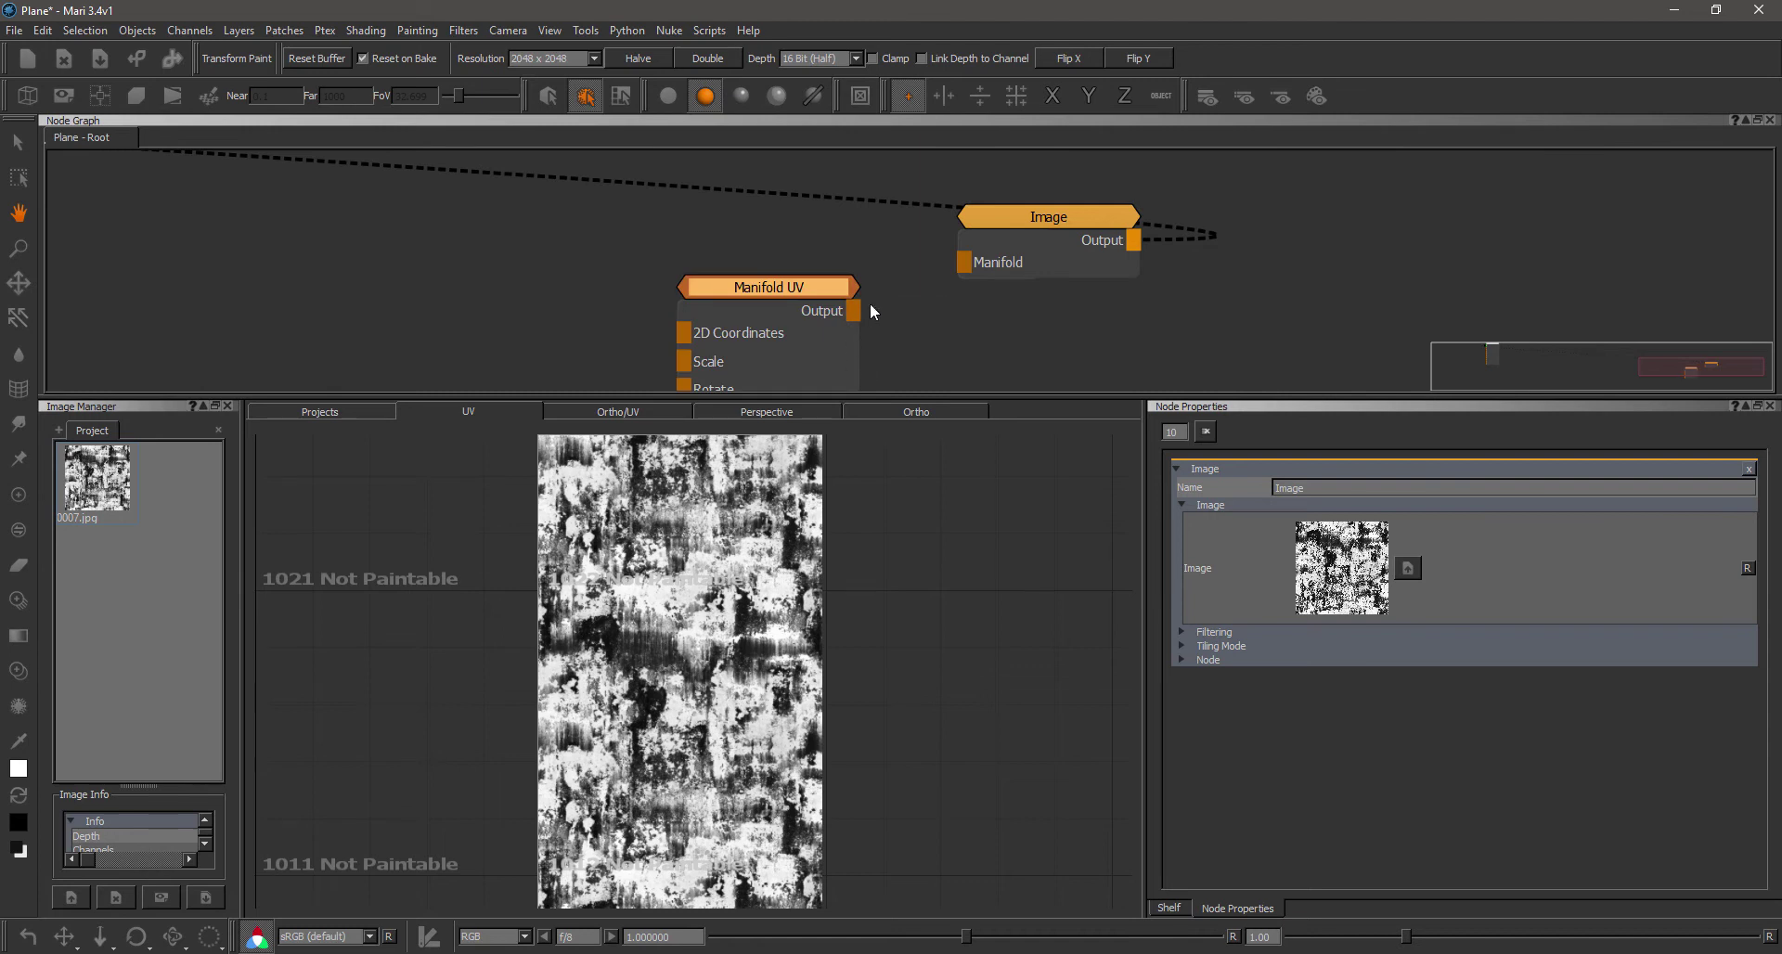
{"action": "left_click_drag", "start_coordinate": [939, 294], "coordinate": [962, 262]}
Step: Set the Manifold UV node's Repeat UV to 5 and inspect the repeated texture in the UV view
{"action": "left_click", "coordinate": [809, 288]}
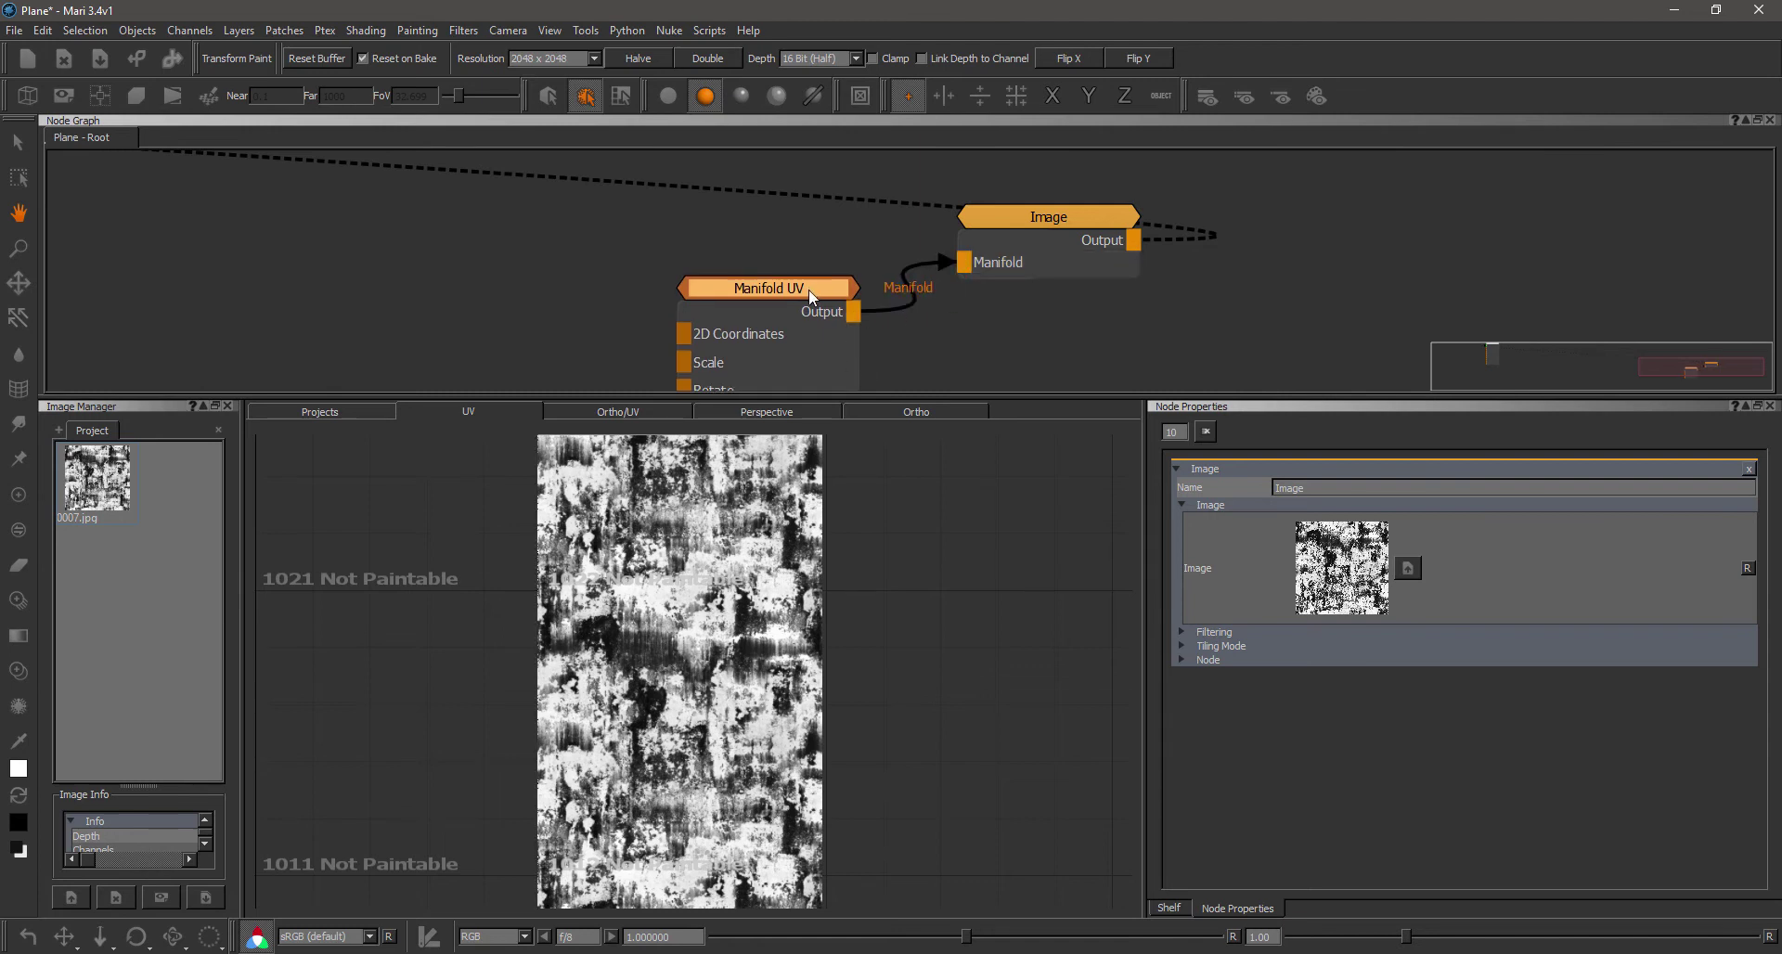
{"action": "left_click", "coordinate": [1231, 506]}
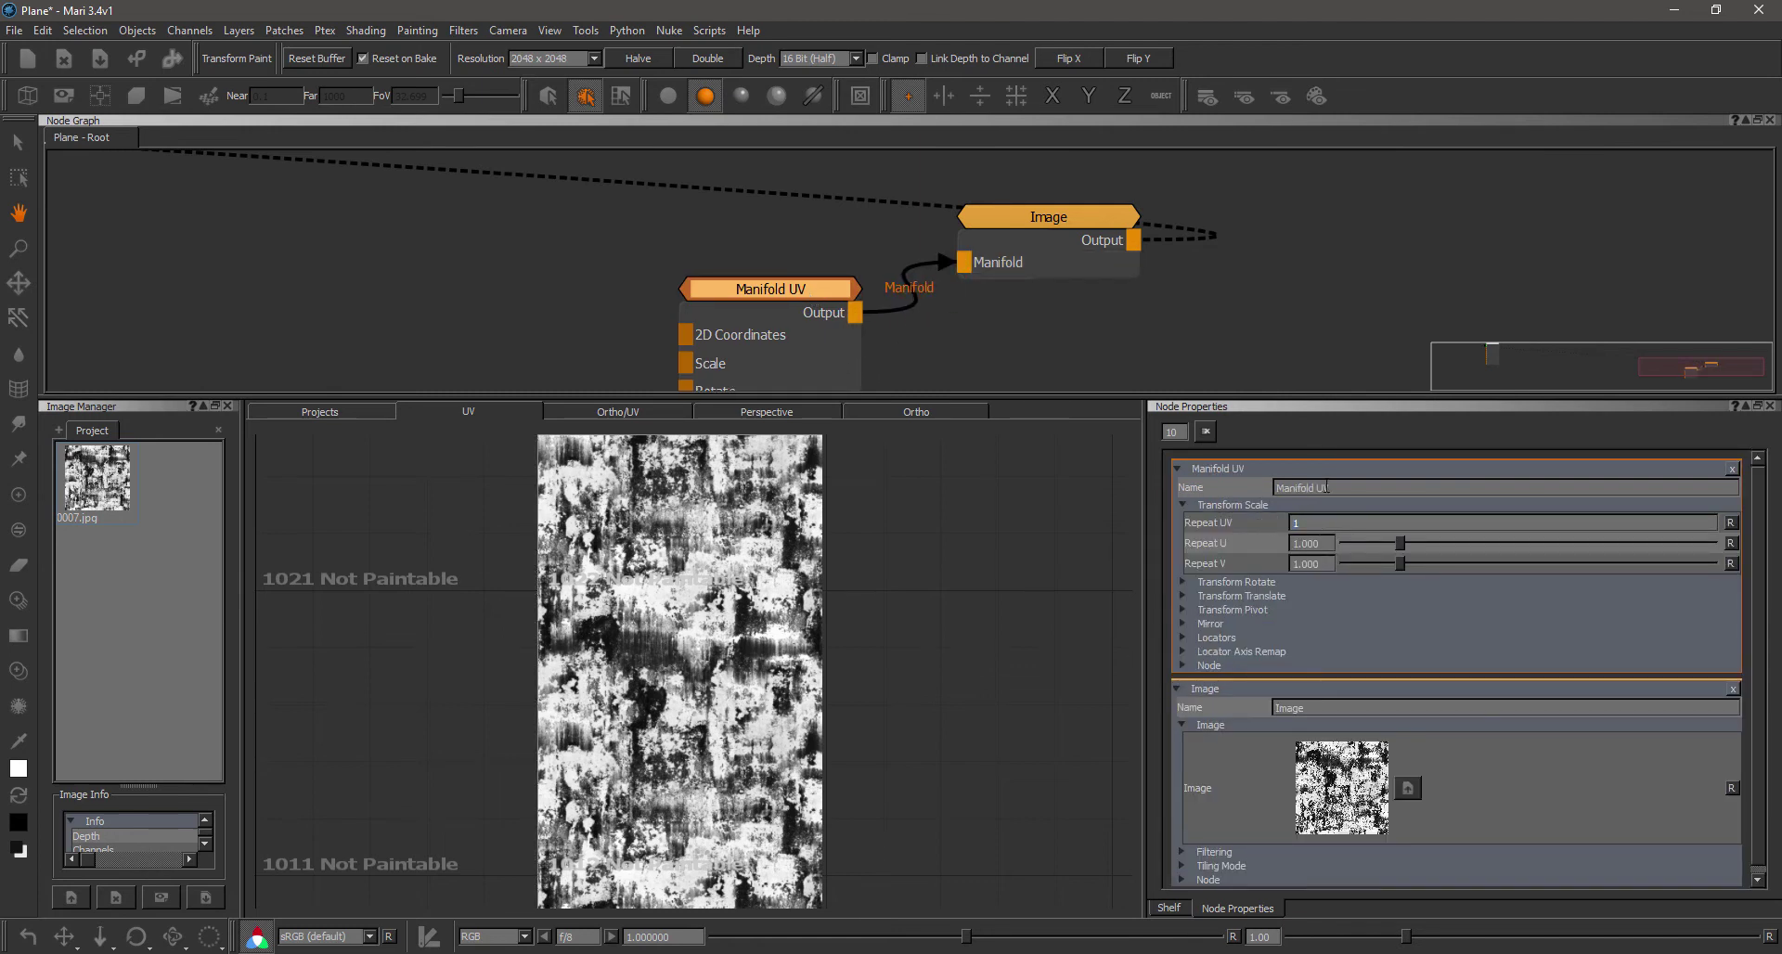
{"action": "double_click", "coordinate": [1328, 522]}
{"action": "type", "text": "5"}
{"action": "key", "text": "Return"}
{"action": "scroll", "coordinate": [826, 712], "scroll_direction": "up", "scroll_amount": 4}
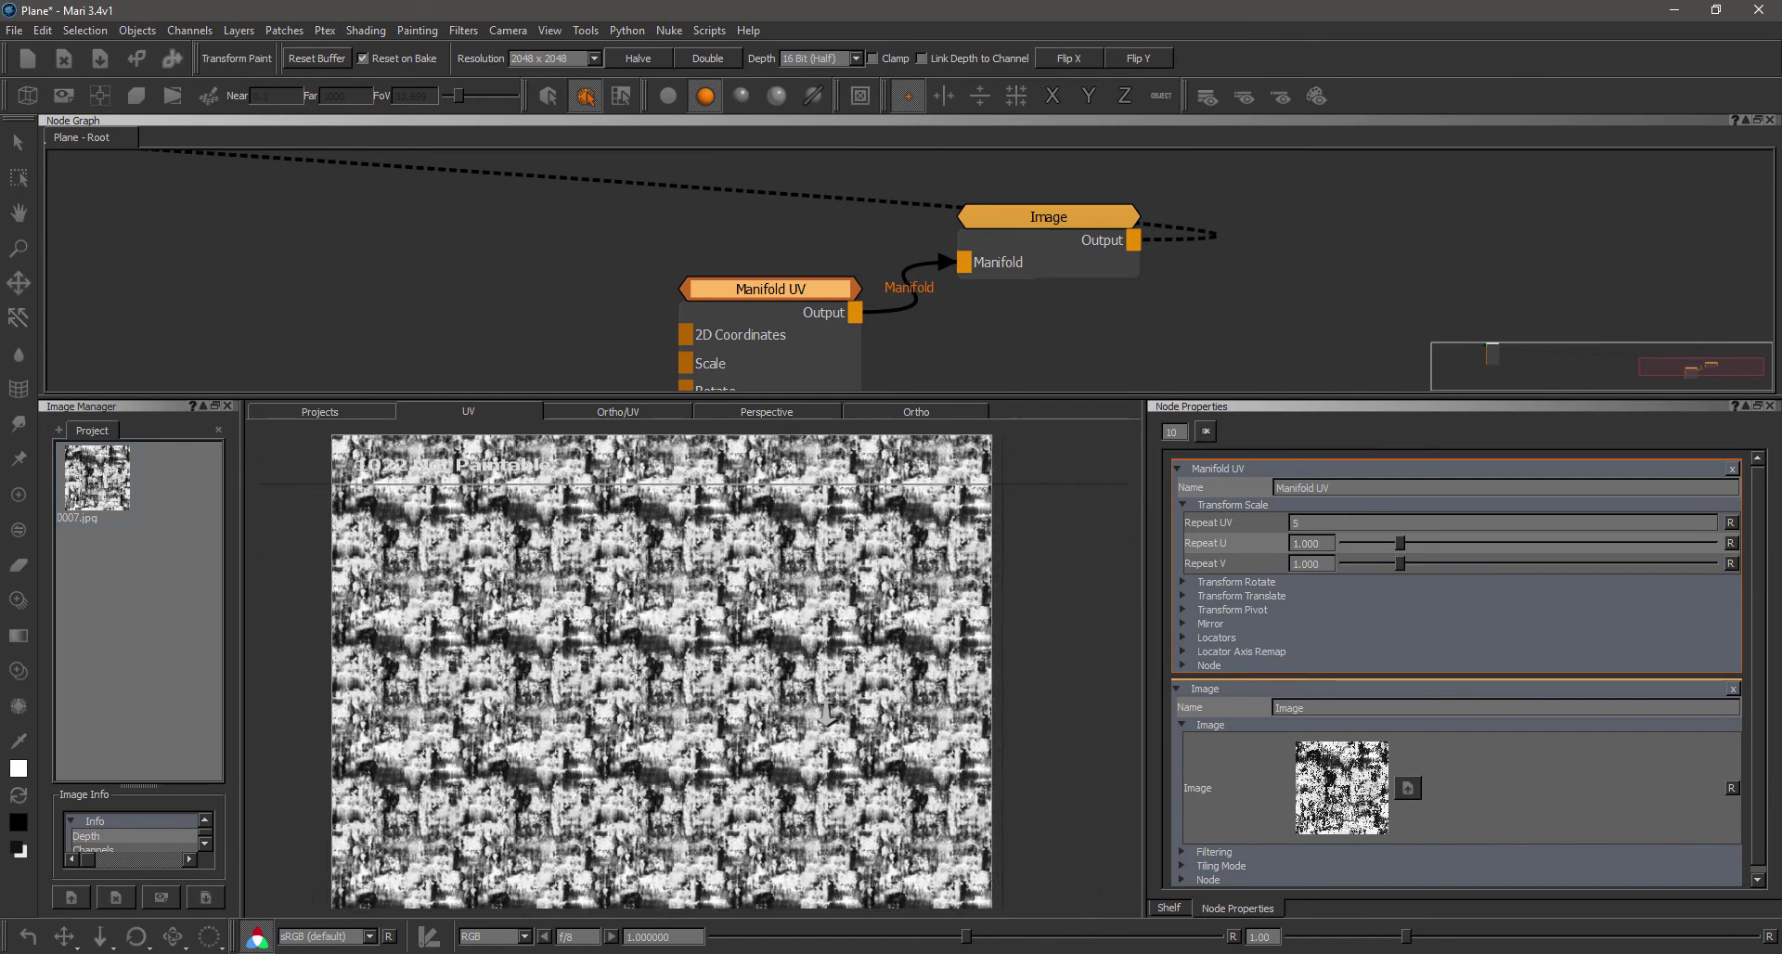
{"action": "right_click_drag", "start_coordinate": [826, 712], "coordinate": [881, 522], "text": "alt"}
{"action": "middle_click_drag", "start_coordinate": [882, 521], "coordinate": [868, 483], "text": "alt"}
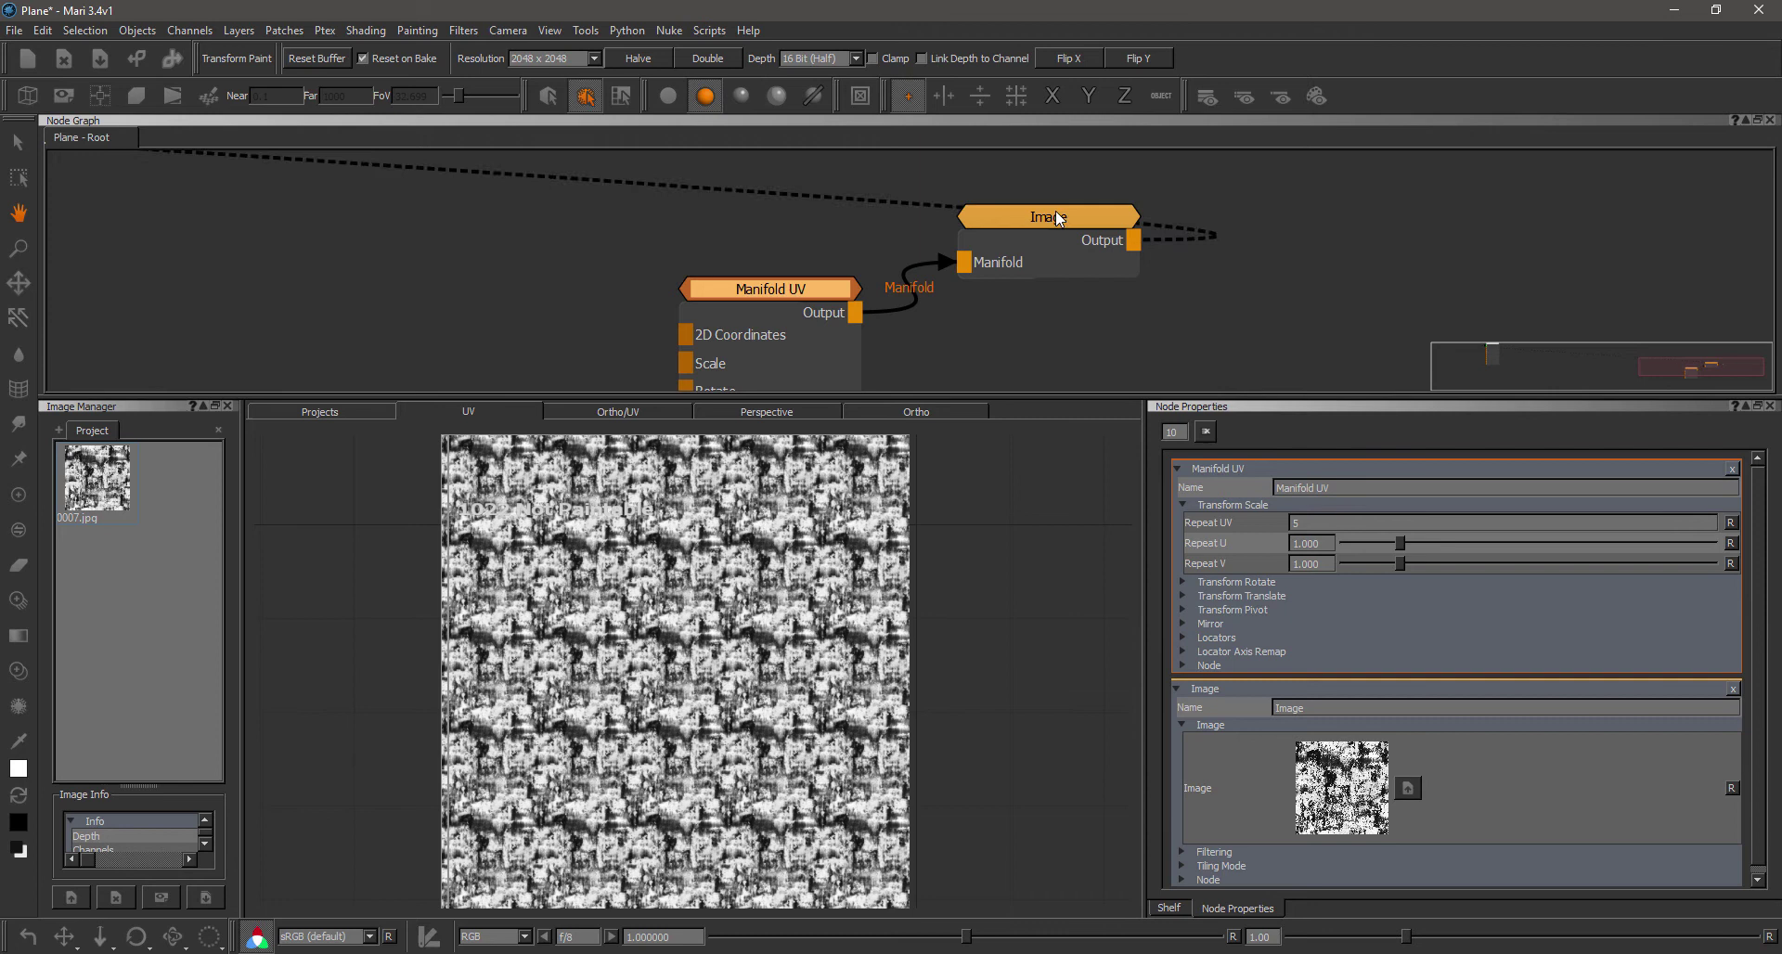
Step: Set the Image node's Tiling to No Tiling (Stencil in UDIM) and locate the plane's UDIM patches
{"action": "left_click", "coordinate": [1058, 217]}
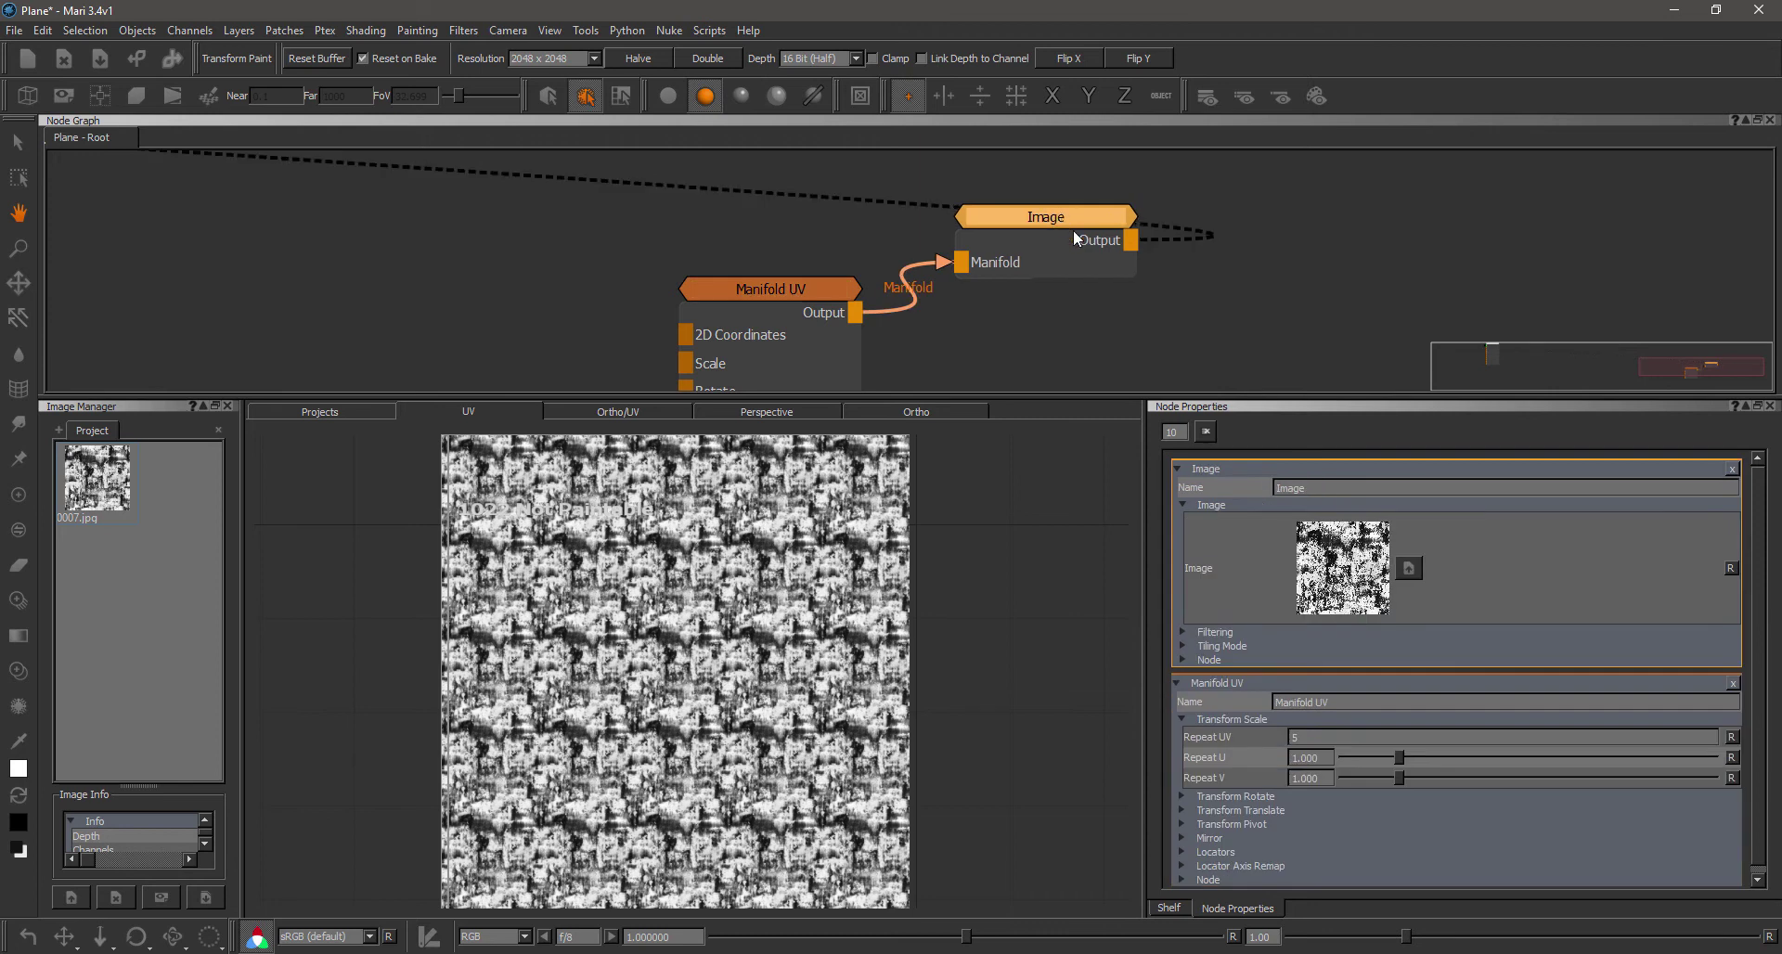
{"action": "left_click", "coordinate": [1223, 646]}
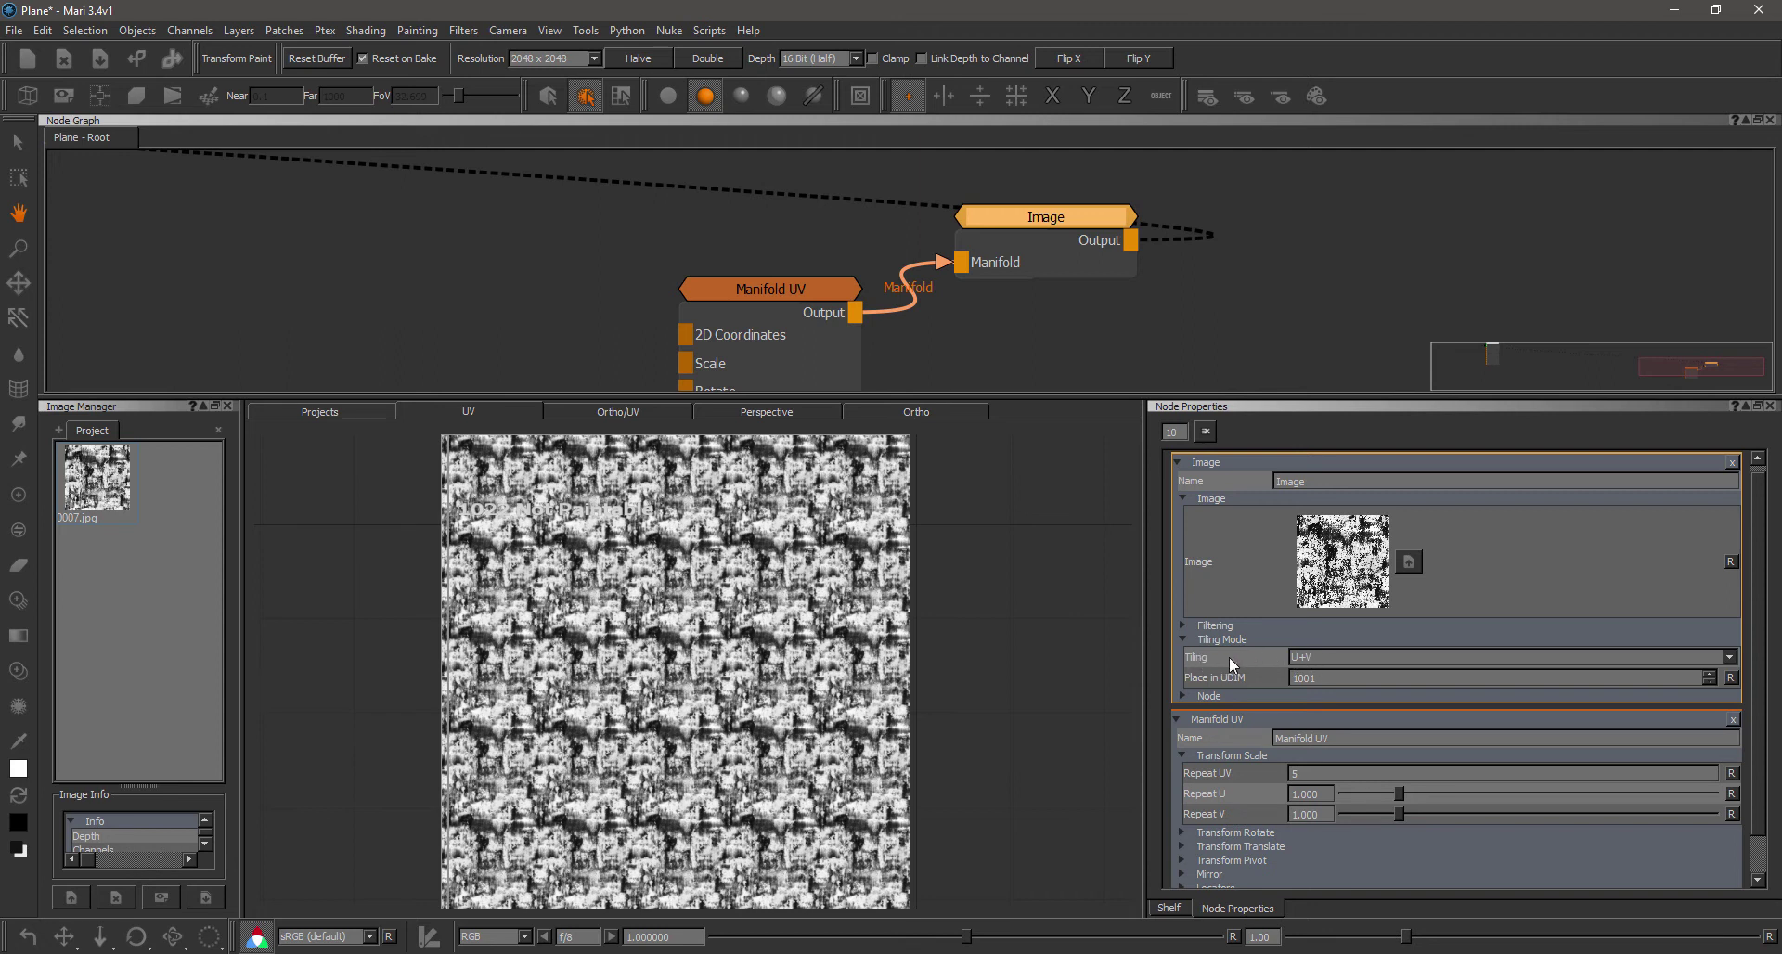
{"action": "left_click", "coordinate": [1324, 661]}
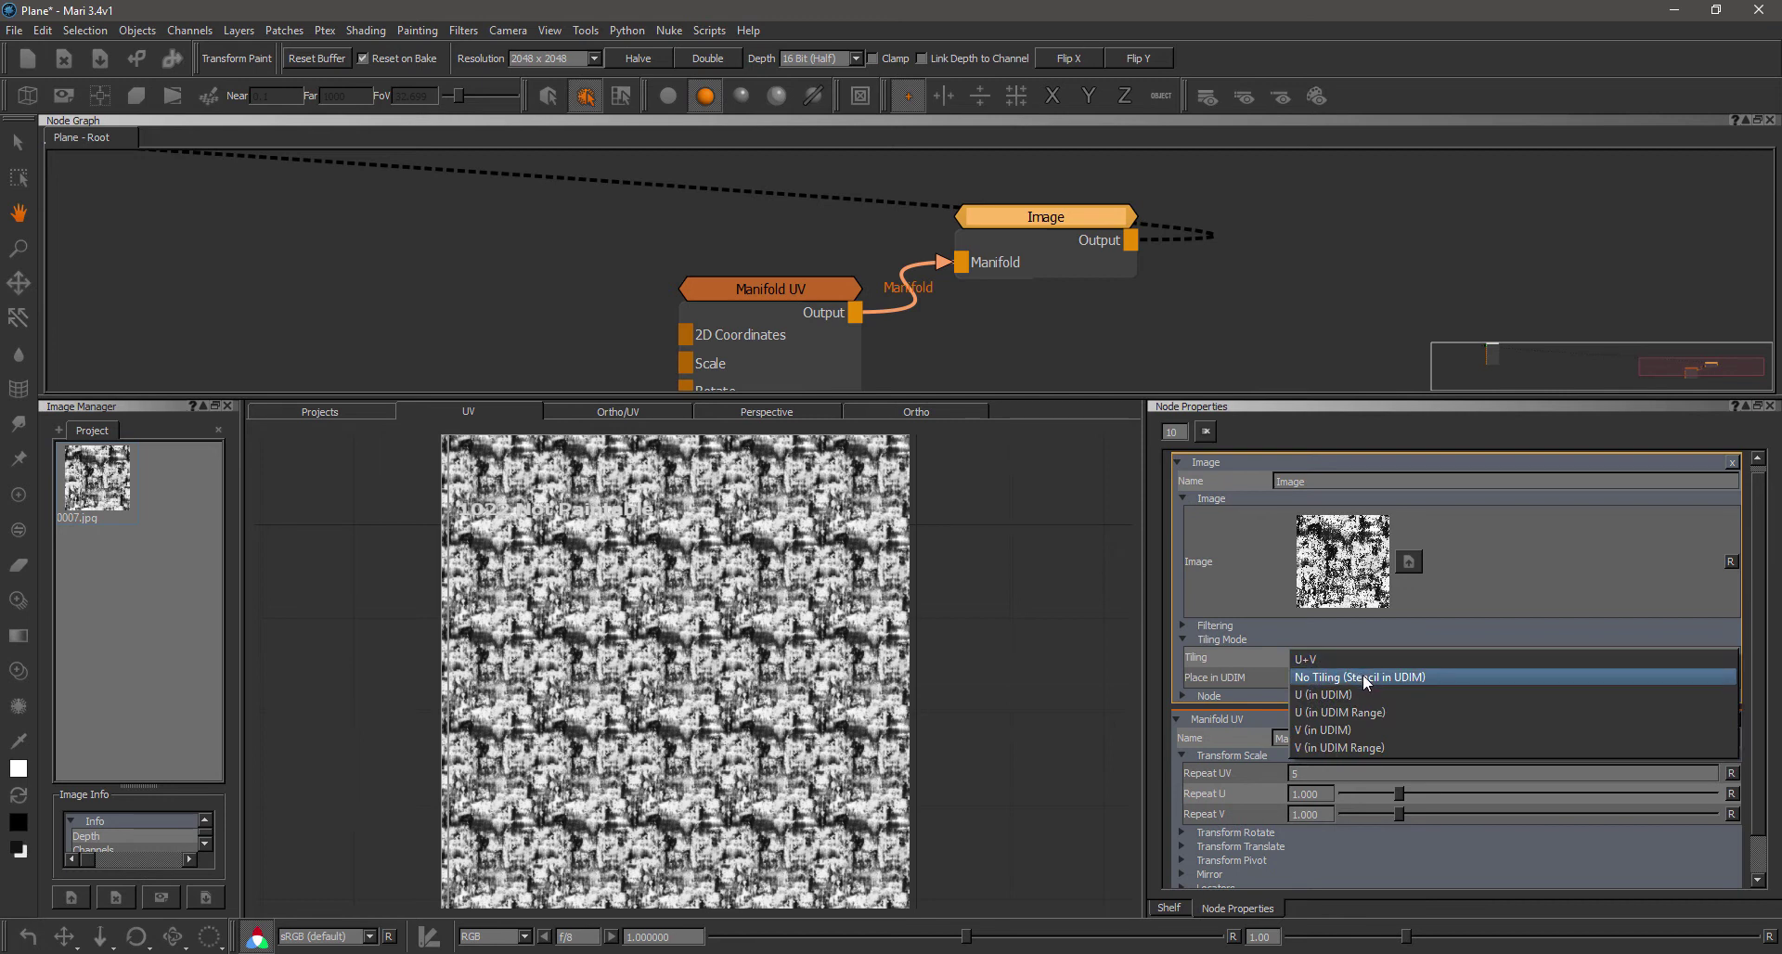
{"action": "left_click", "coordinate": [1366, 677]}
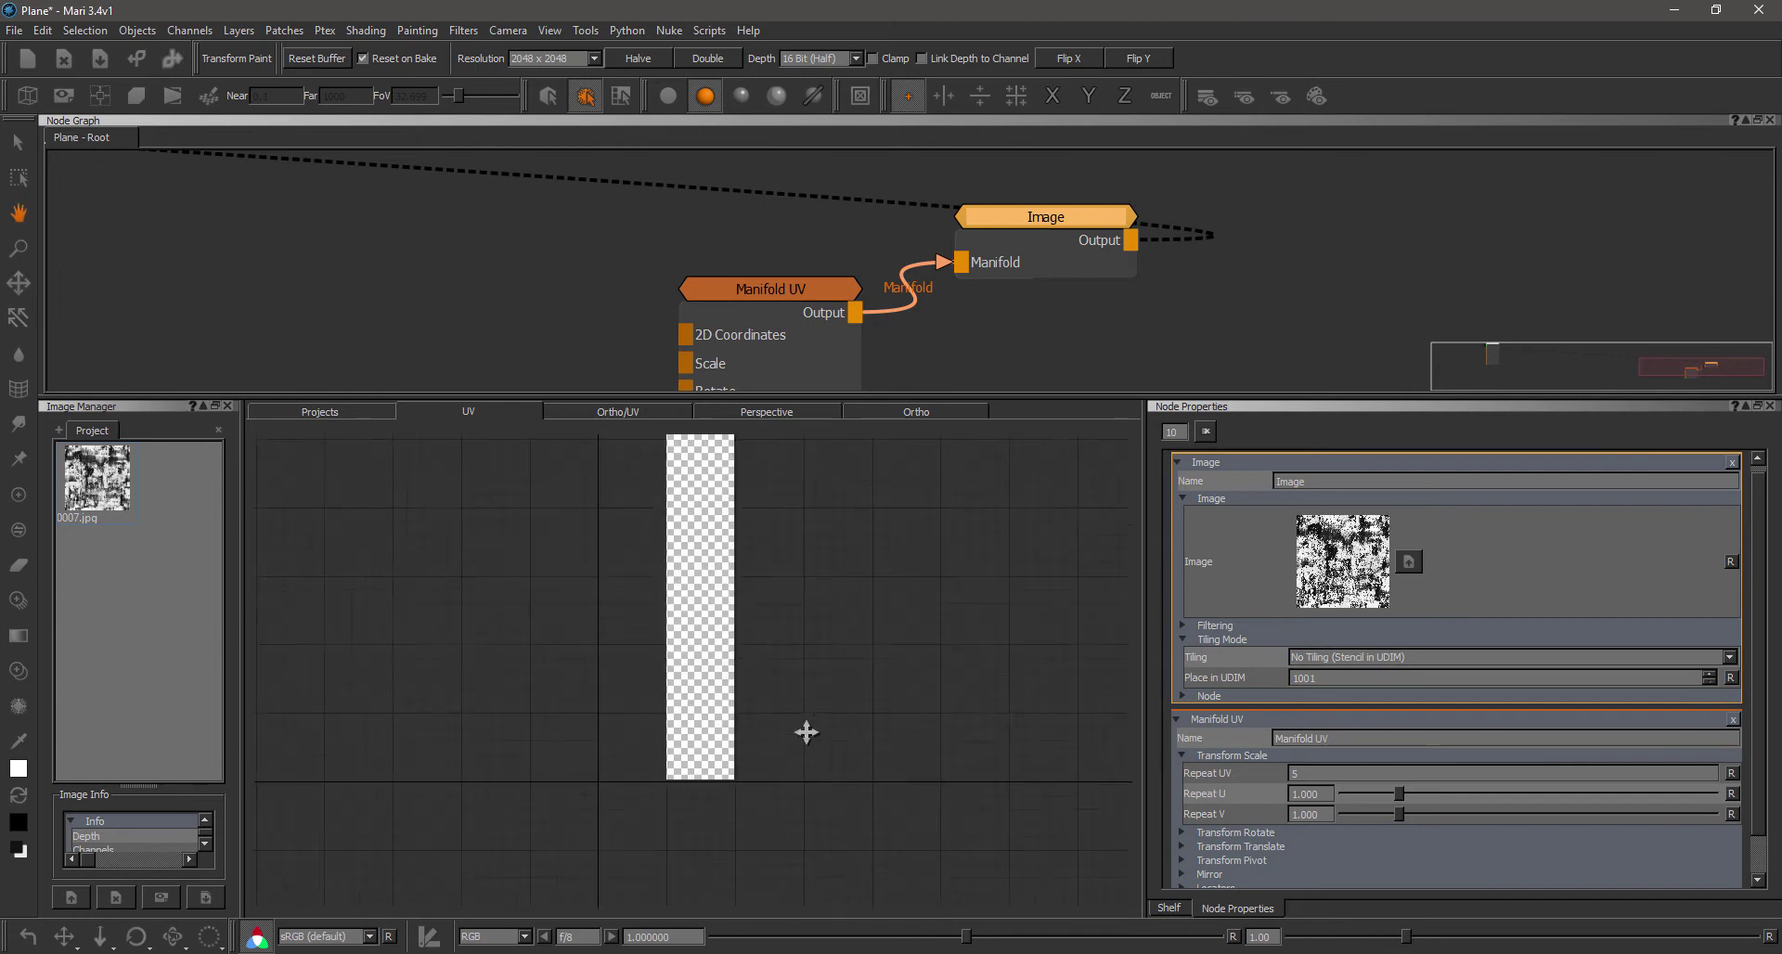
{"action": "middle_click_drag", "start_coordinate": [807, 733], "coordinate": [843, 628], "text": "alt"}
{"action": "right_click_drag", "start_coordinate": [843, 627], "coordinate": [999, 689], "text": "alt"}
{"action": "middle_click_drag", "start_coordinate": [928, 595], "coordinate": [875, 662], "text": "alt"}
{"action": "middle_click_drag", "start_coordinate": [812, 569], "coordinate": [876, 759], "text": "alt"}
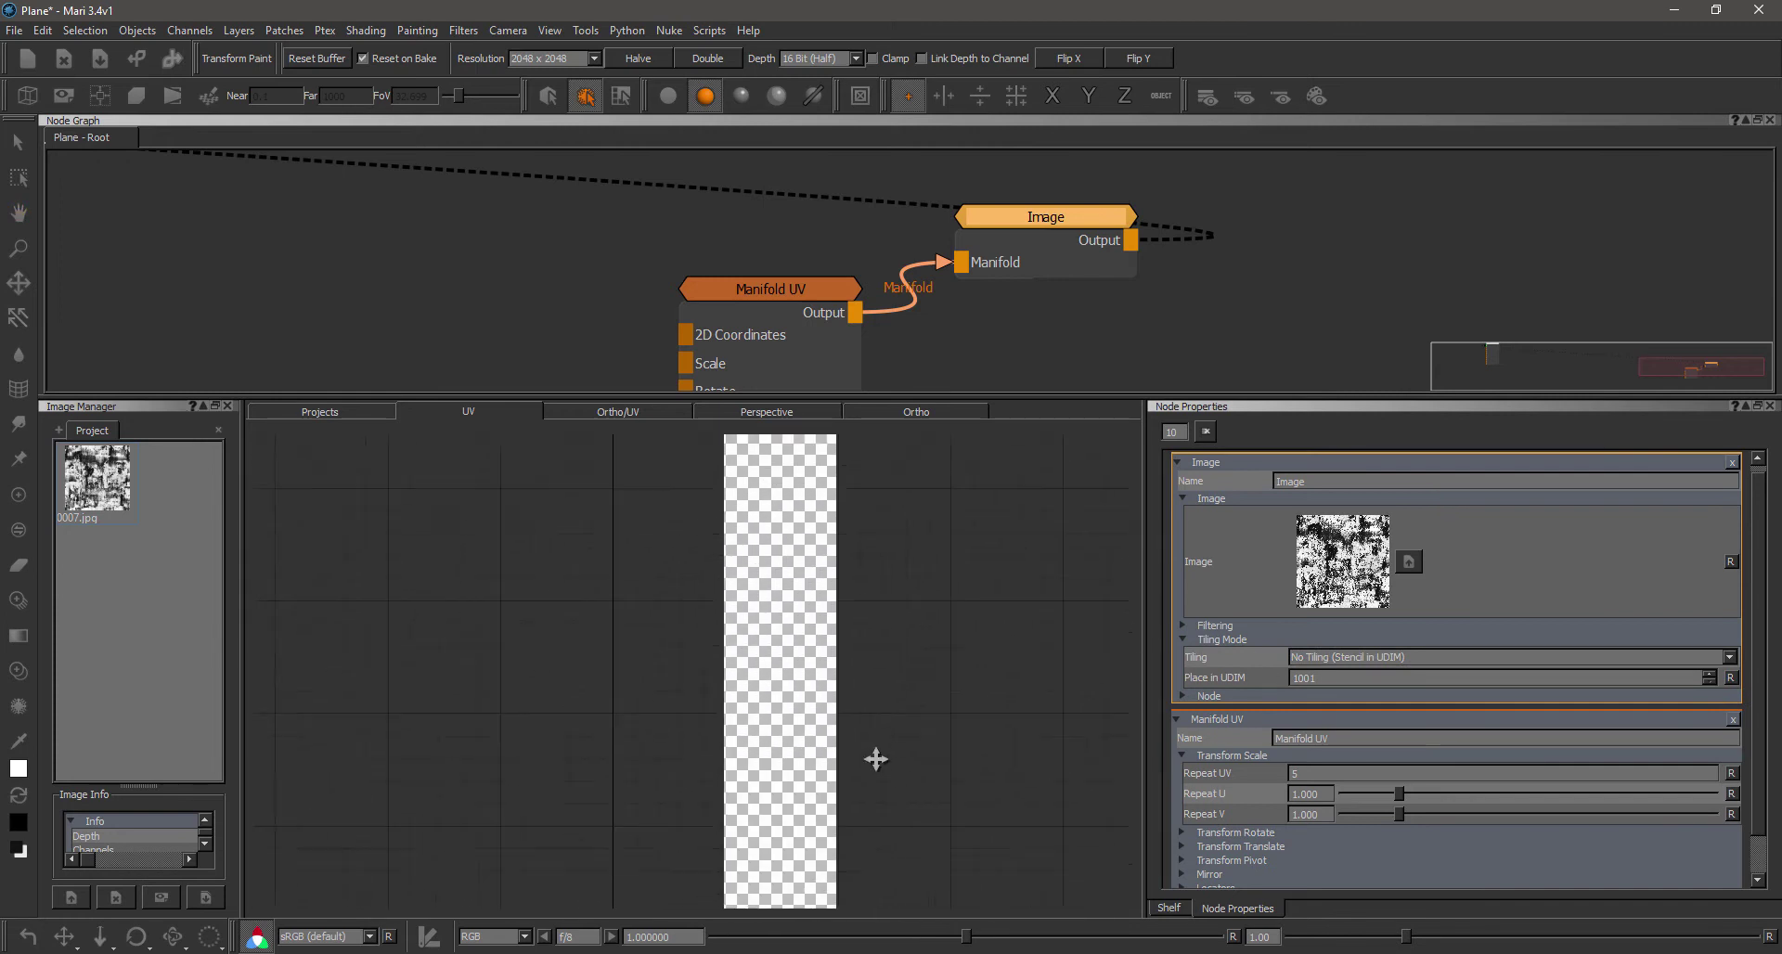
{"action": "right_click_drag", "start_coordinate": [876, 759], "coordinate": [866, 813], "text": "alt"}
{"action": "middle_click_drag", "start_coordinate": [866, 813], "coordinate": [816, 637], "text": "alt"}
{"action": "right_click_drag", "start_coordinate": [816, 636], "coordinate": [799, 786], "text": "alt"}
{"action": "middle_click_drag", "start_coordinate": [800, 786], "coordinate": [827, 729], "text": "alt"}
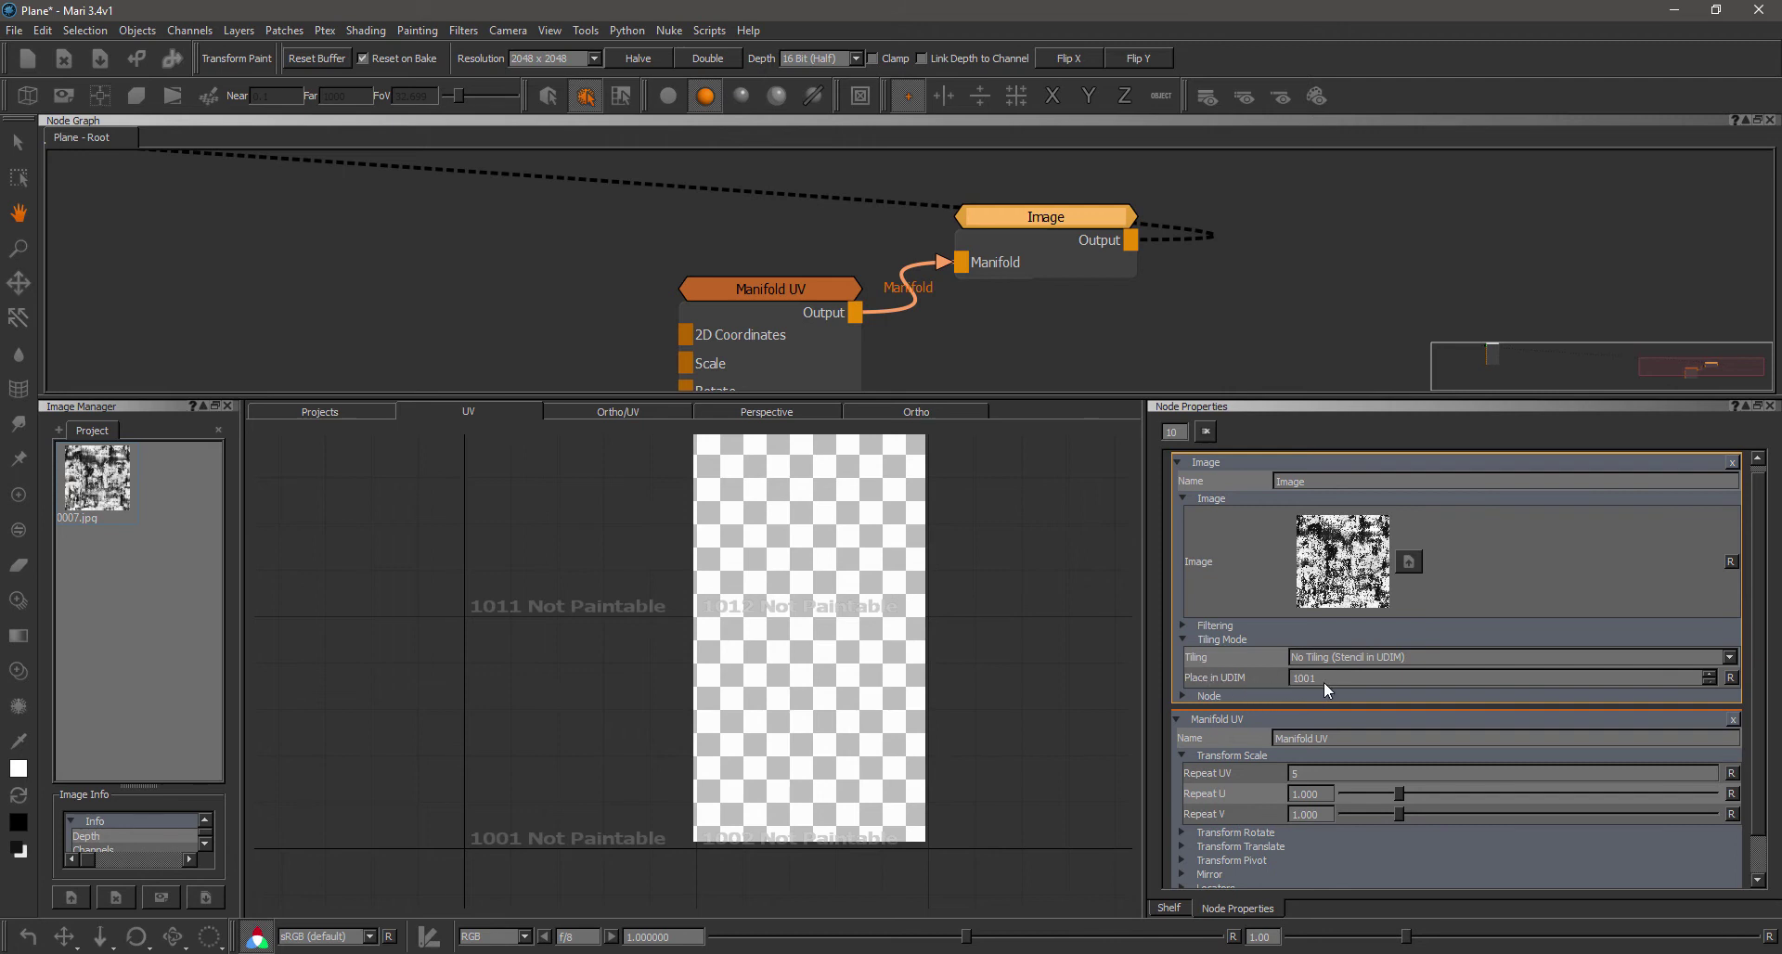
Step: Set the Image node's Place in UDIM to 1002 and check the single stencilled image
{"action": "left_click", "coordinate": [1708, 675]}
{"action": "scroll", "coordinate": [847, 648], "scroll_direction": "up", "scroll_amount": 3}
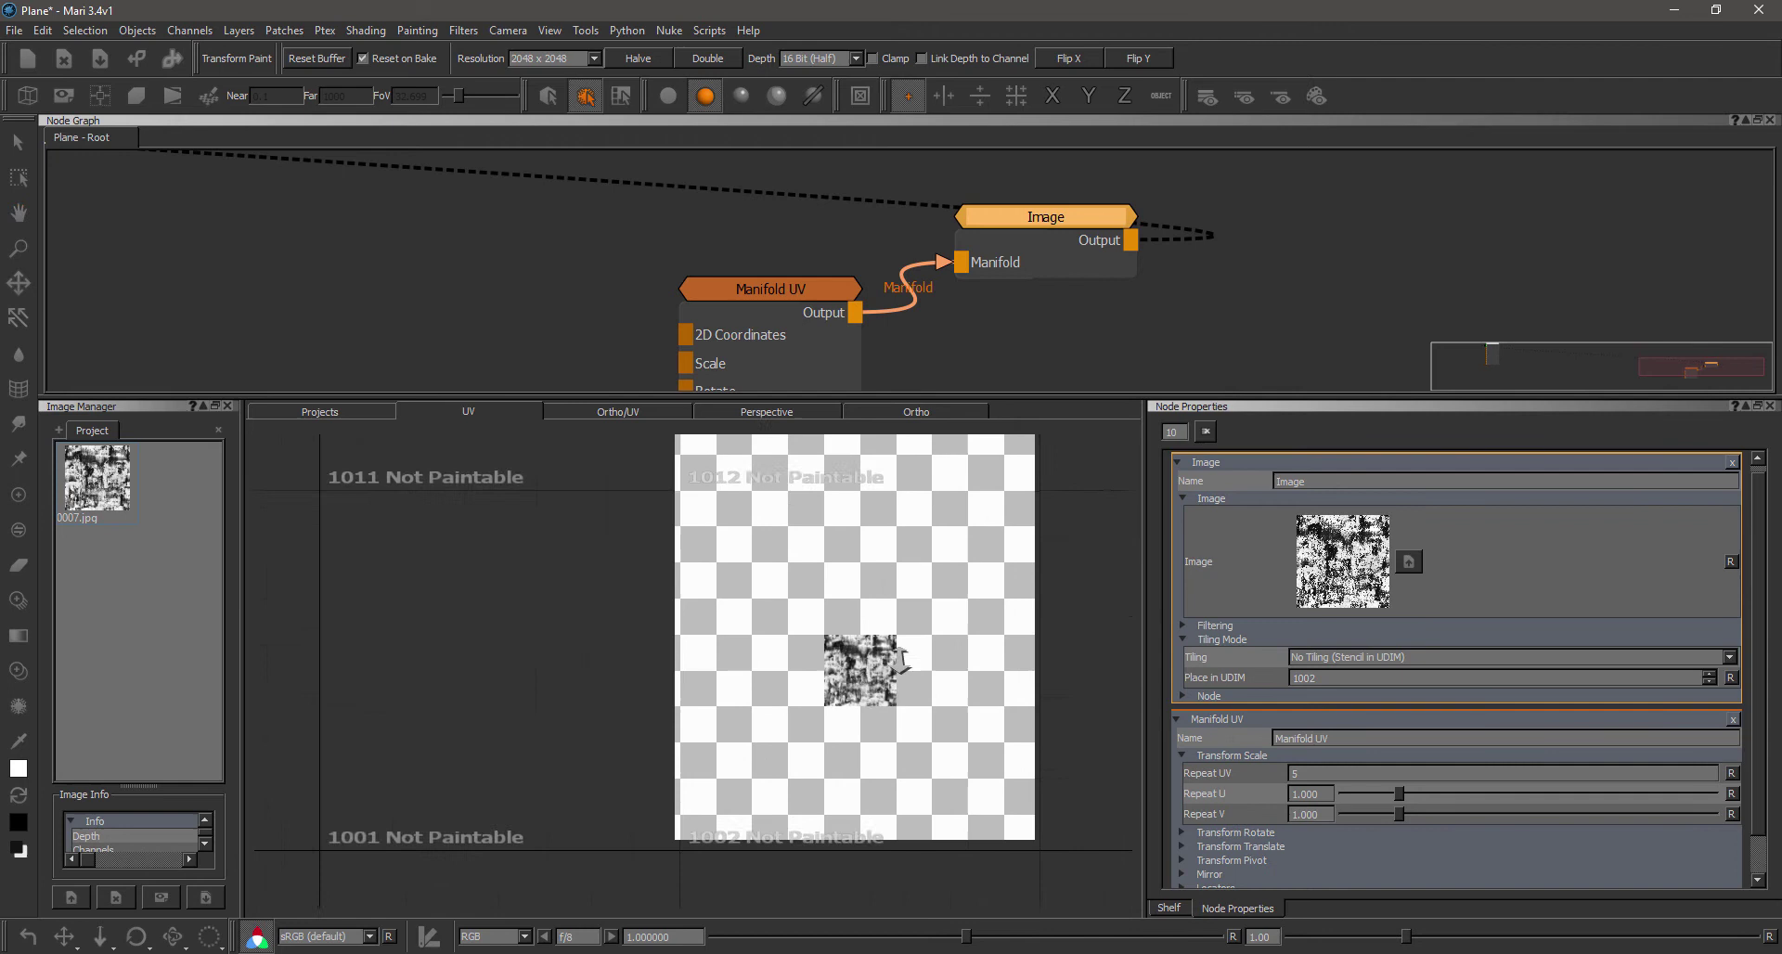
{"action": "scroll", "coordinate": [733, 679], "scroll_direction": "down", "scroll_amount": 2}
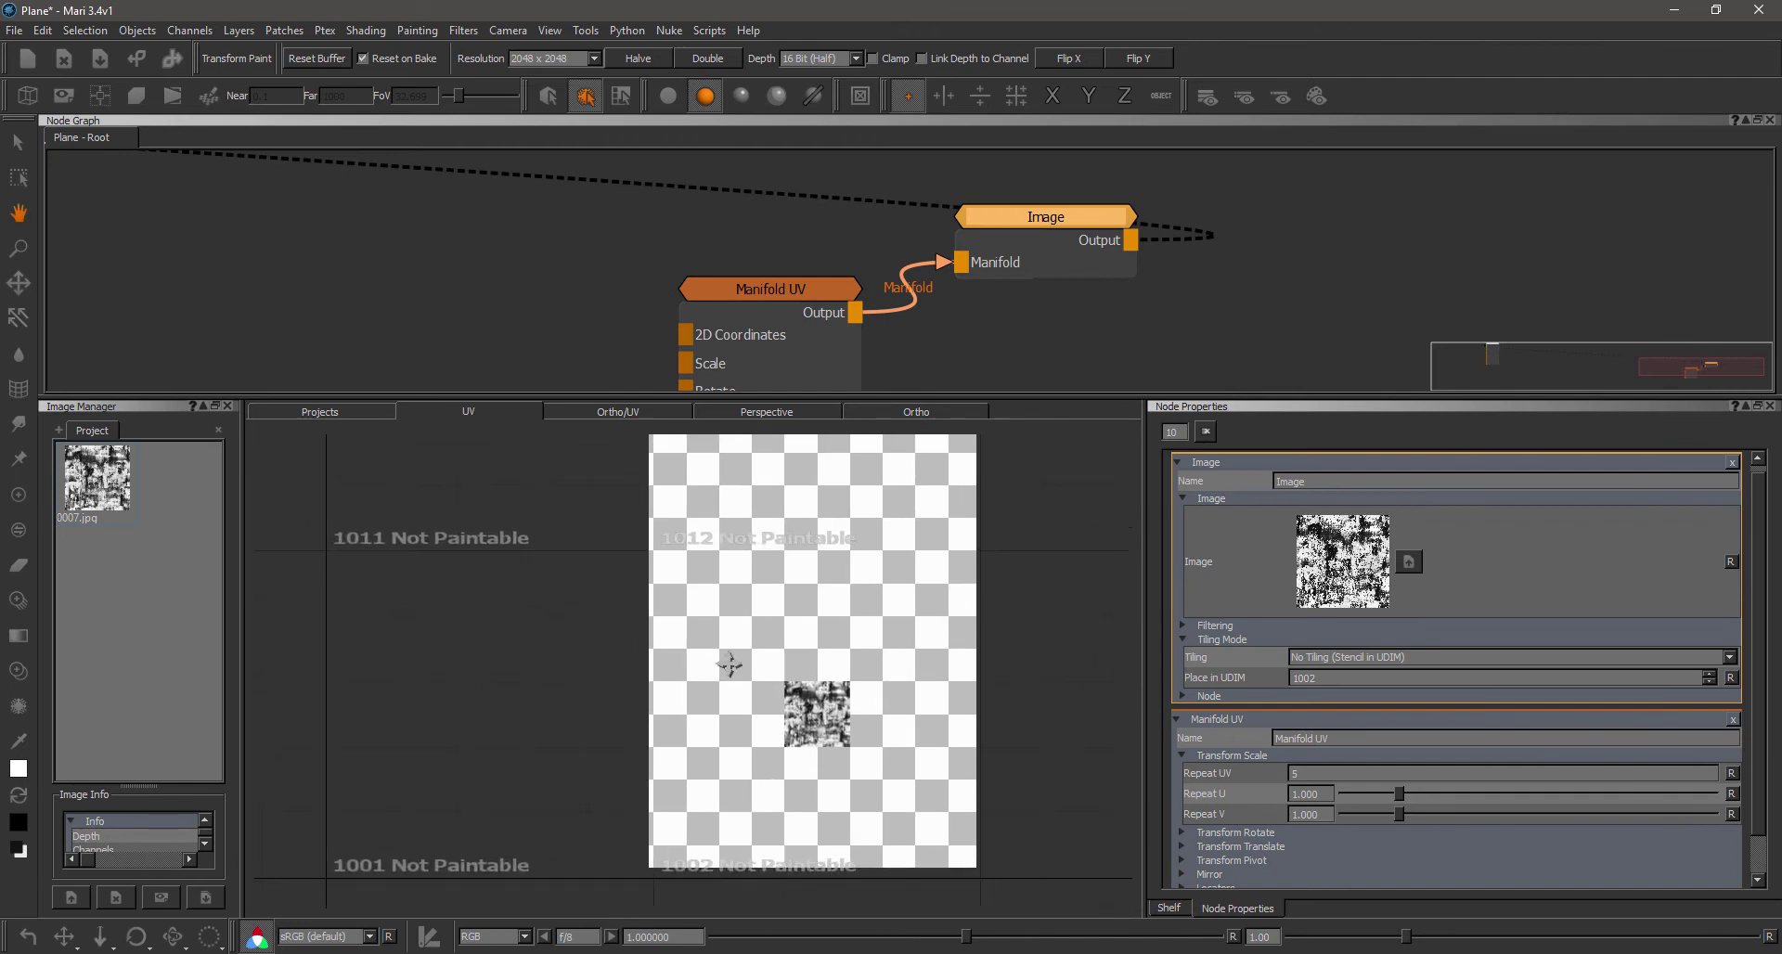
{"action": "mouse_move", "coordinate": [736, 789]}
{"action": "left_mouse_down"}
{"action": "mouse_move", "coordinate": [732, 692]}
{"action": "mouse_move", "coordinate": [714, 770]}
{"action": "left_mouse_up"}
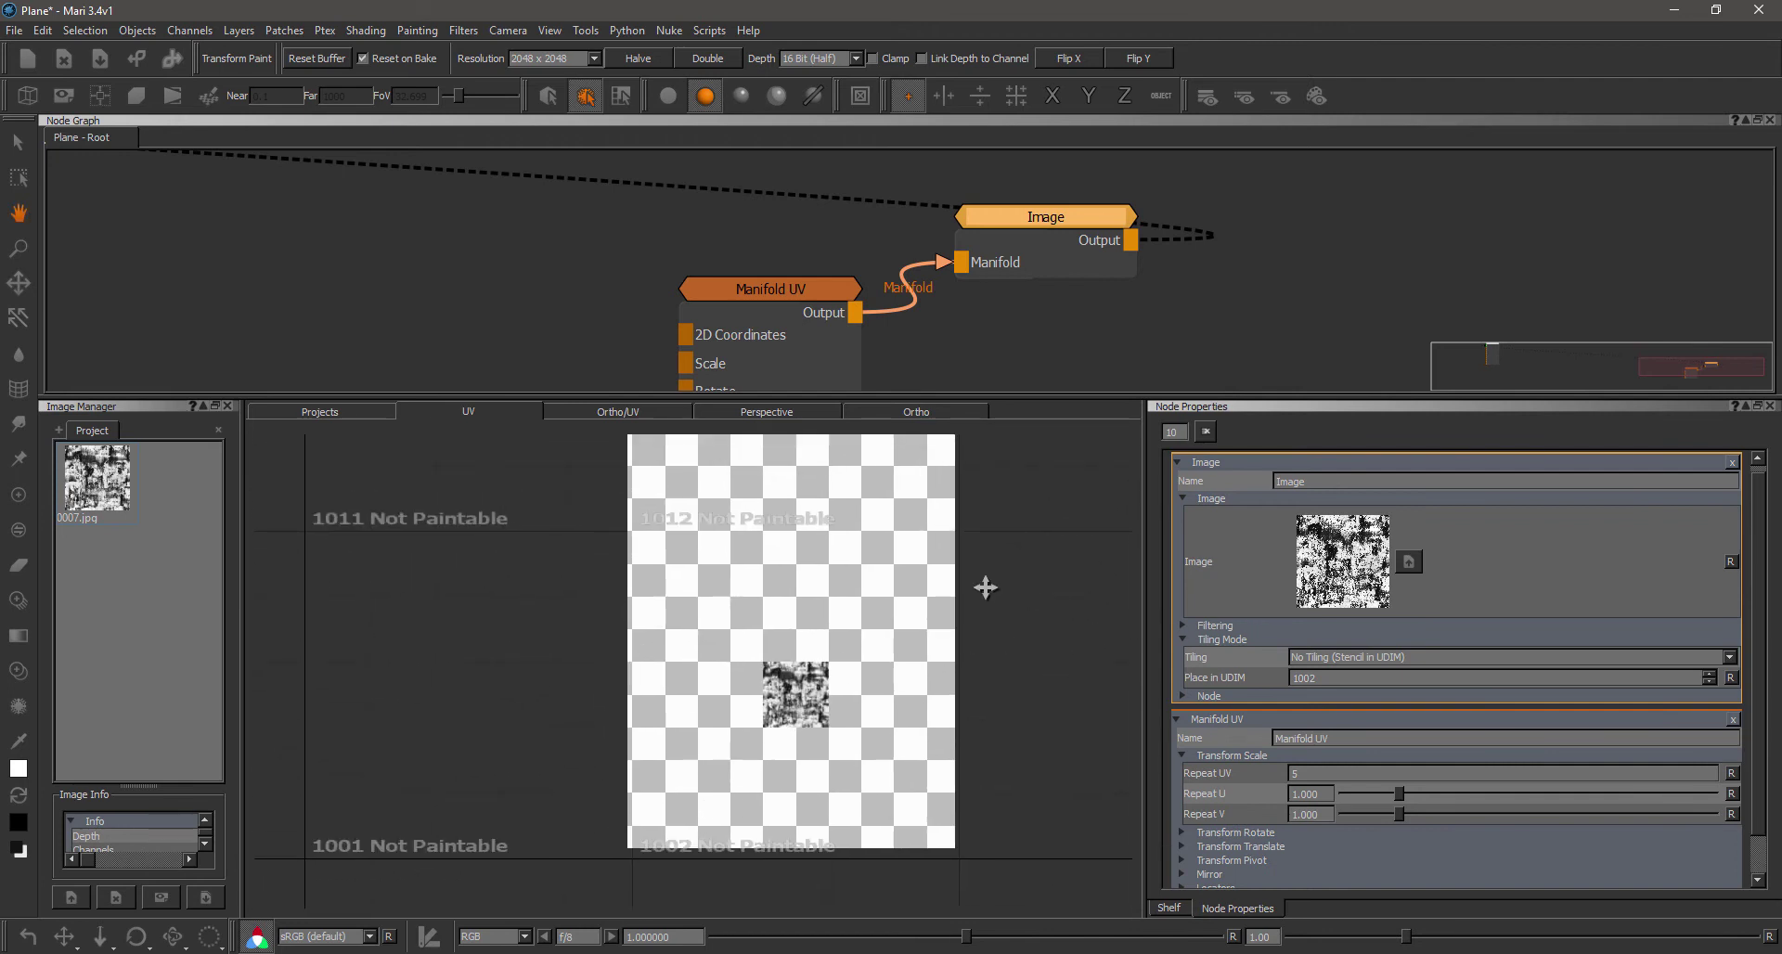
{"action": "left_click_drag", "start_coordinate": [984, 589], "coordinate": [926, 608]}
Step: Switch the Image node's Tiling to U (in UDIM) and inspect the horizontal strip within patch 1002
{"action": "left_click", "coordinate": [1334, 657]}
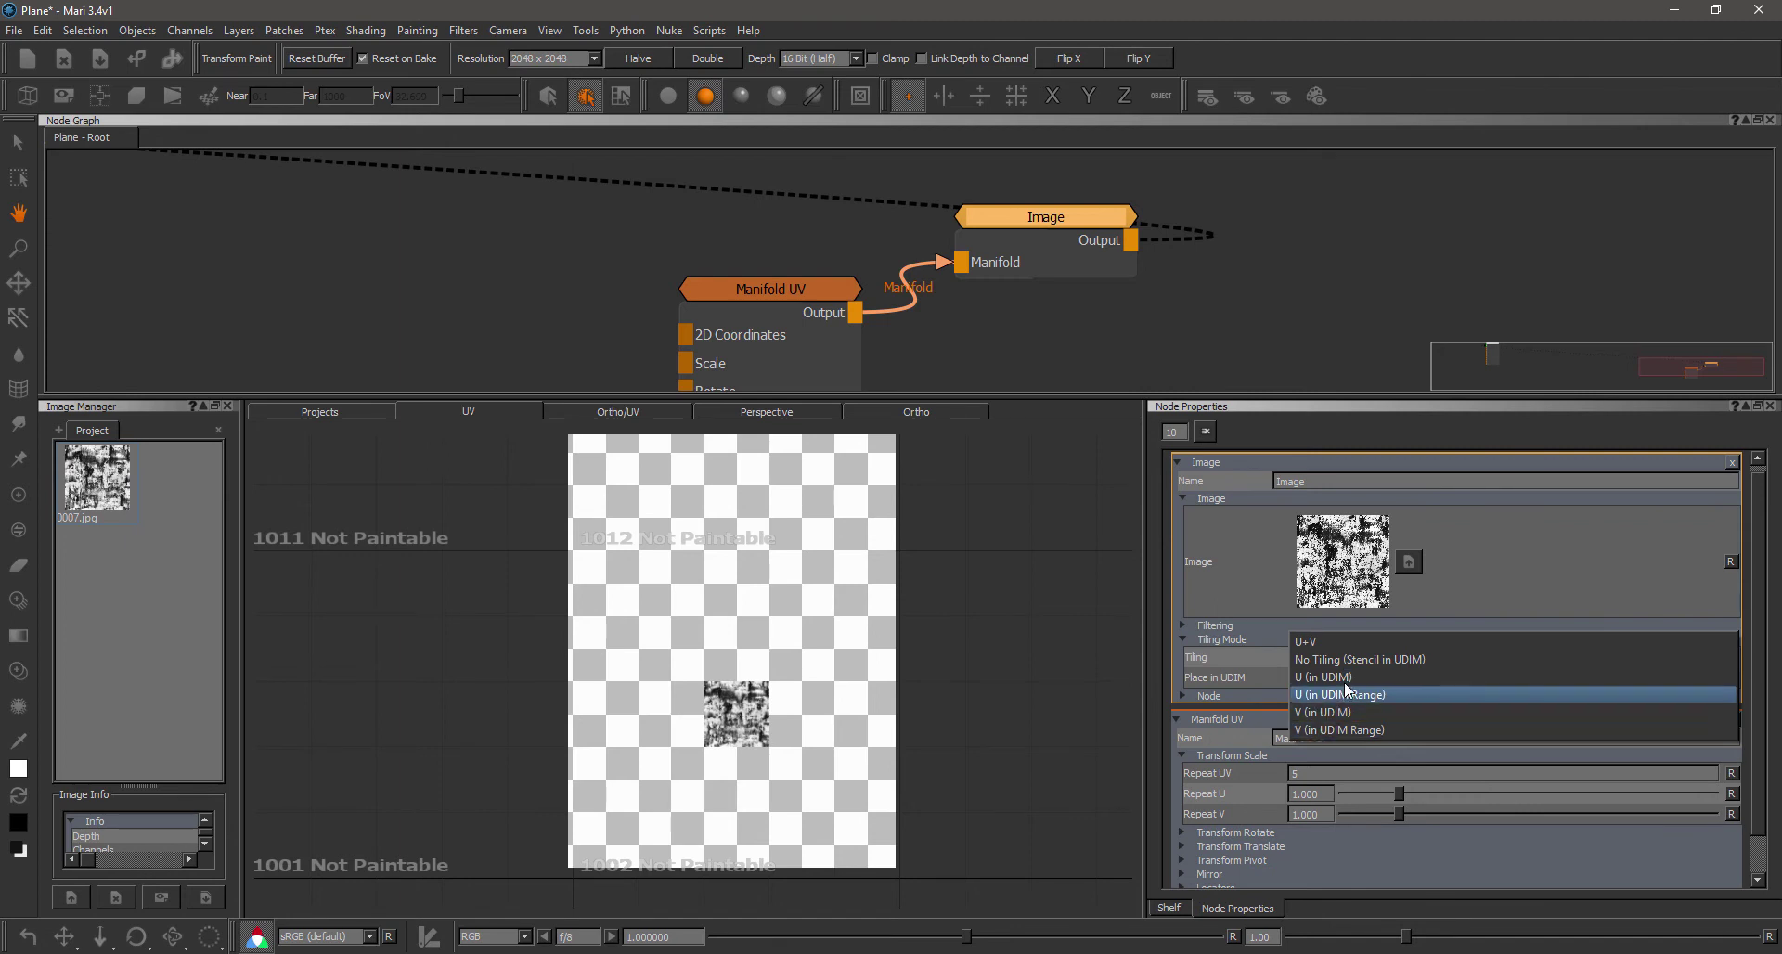
{"action": "left_click", "coordinate": [1346, 678]}
{"action": "scroll", "coordinate": [856, 684], "scroll_direction": "up", "scroll_amount": 3}
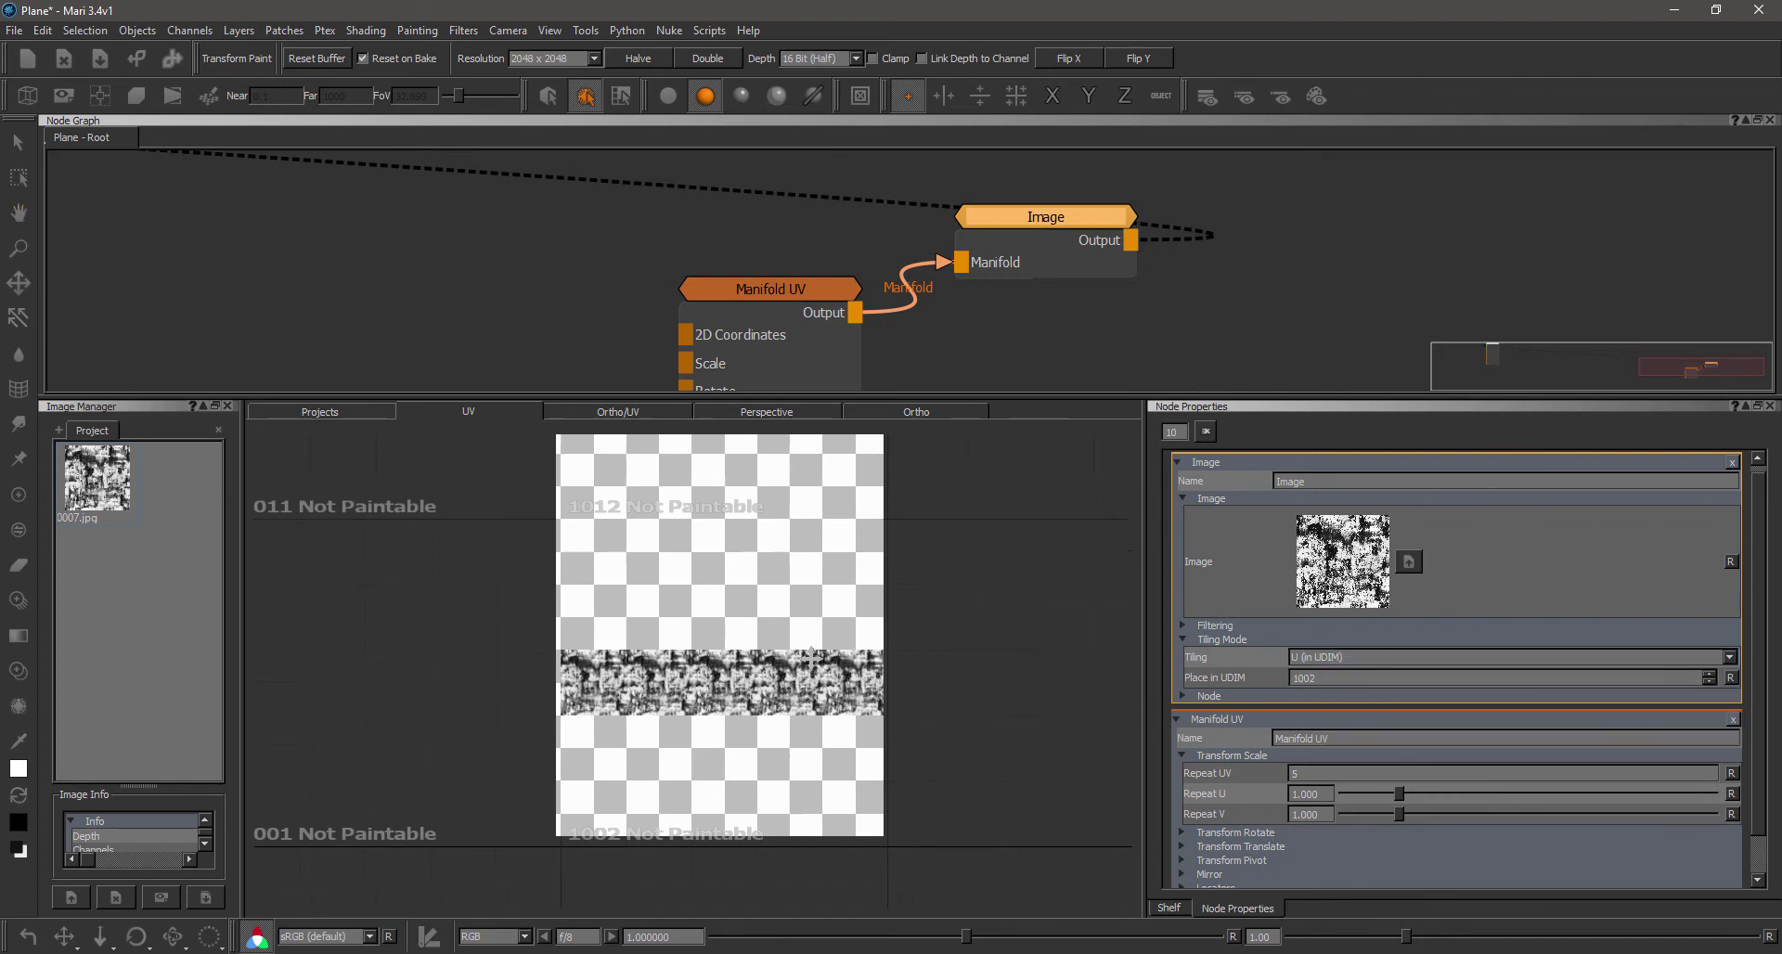
{"action": "scroll", "coordinate": [856, 684], "scroll_direction": "up", "scroll_amount": 1}
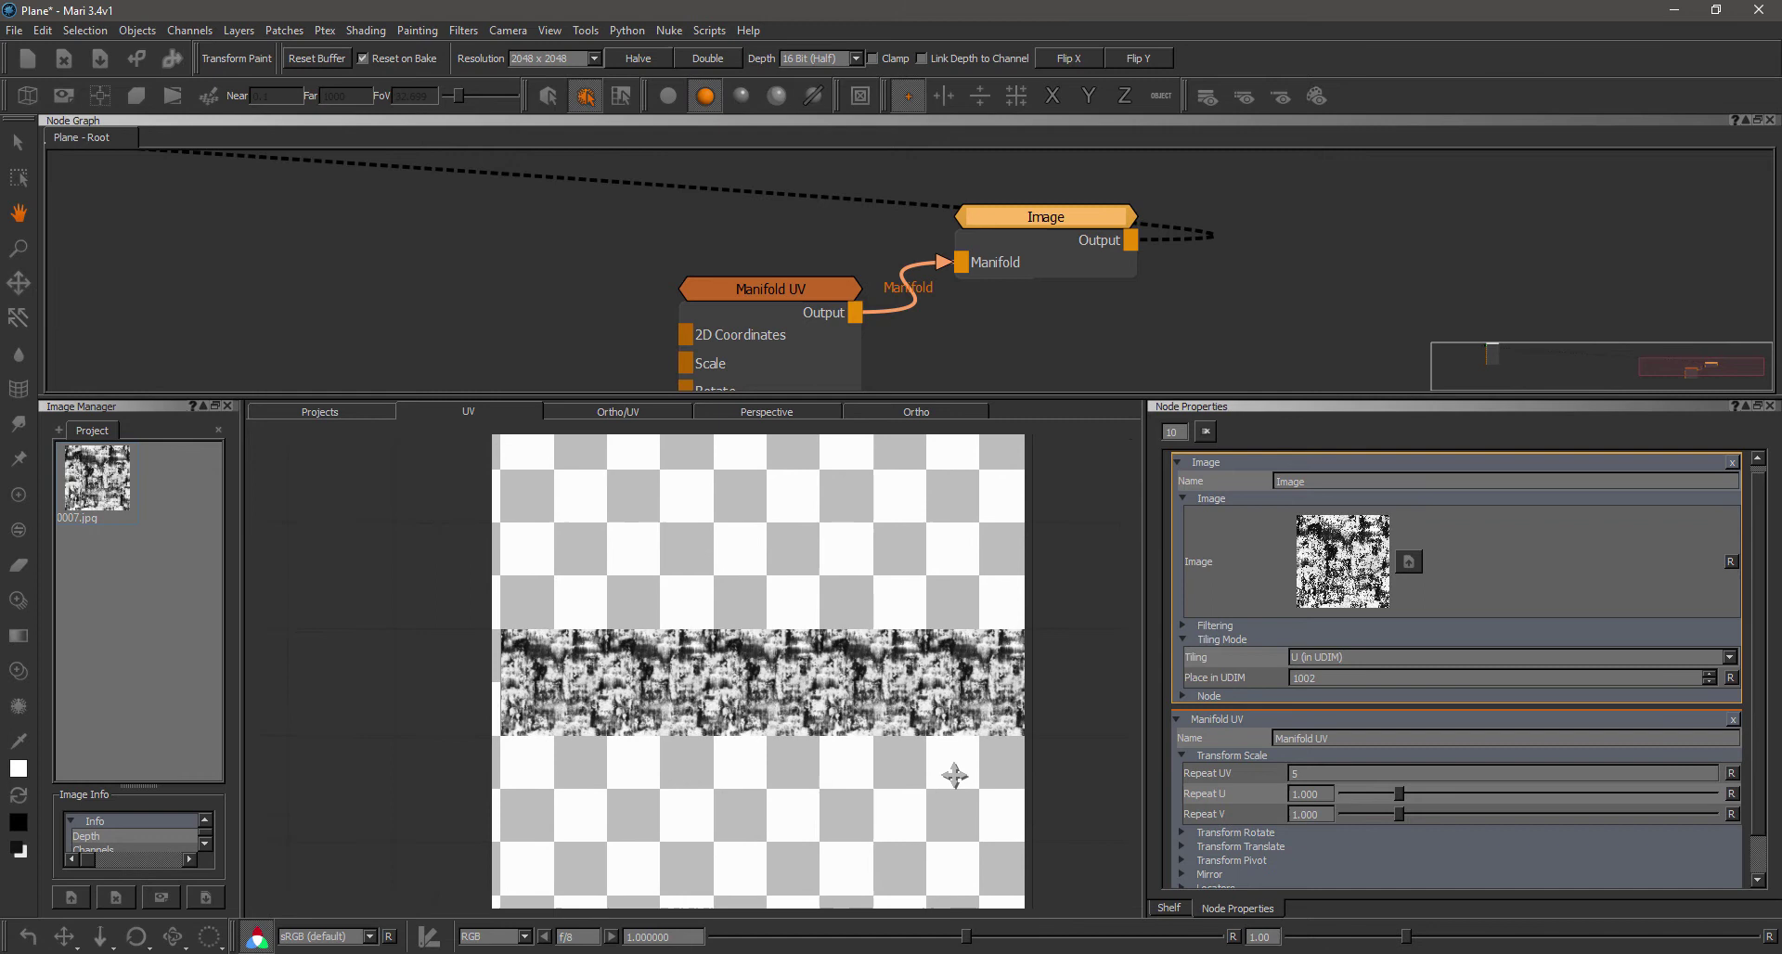
{"action": "middle_click_drag", "start_coordinate": [643, 630], "coordinate": [751, 546]}
{"action": "scroll", "coordinate": [752, 547], "scroll_direction": "up", "scroll_amount": 4}
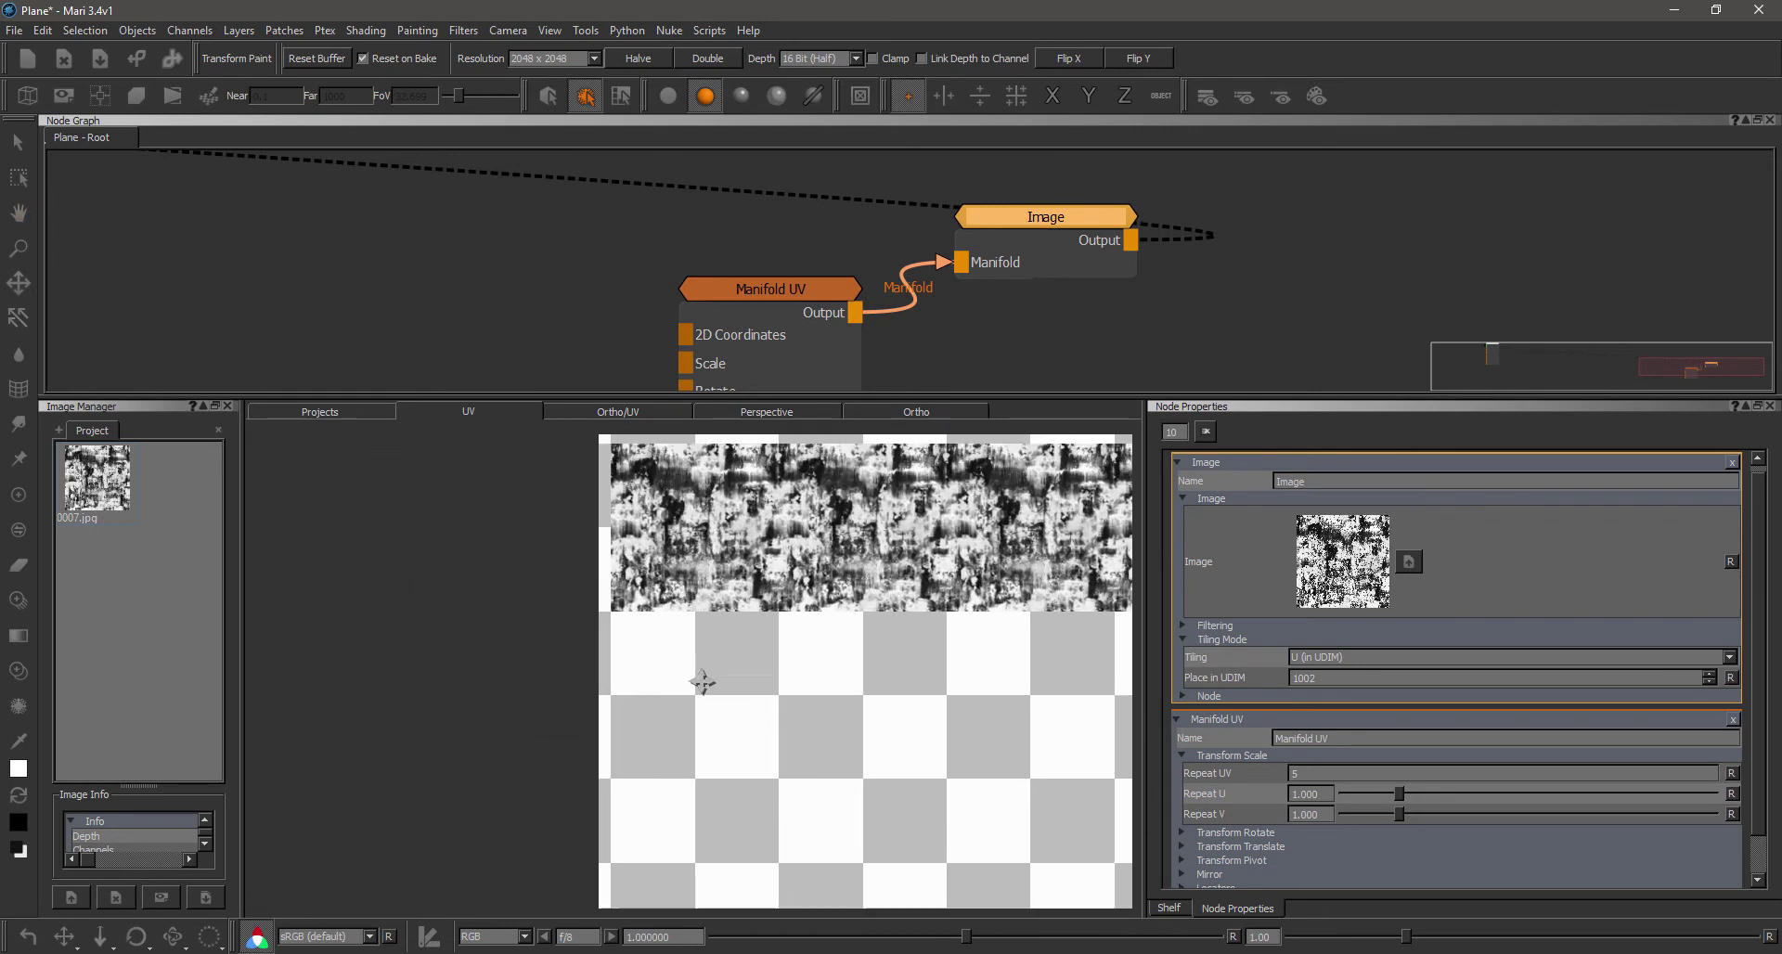
{"action": "middle_click_drag", "start_coordinate": [705, 680], "coordinate": [671, 722], "text": "alt"}
{"action": "scroll", "coordinate": [574, 521], "scroll_direction": "up", "scroll_amount": 2}
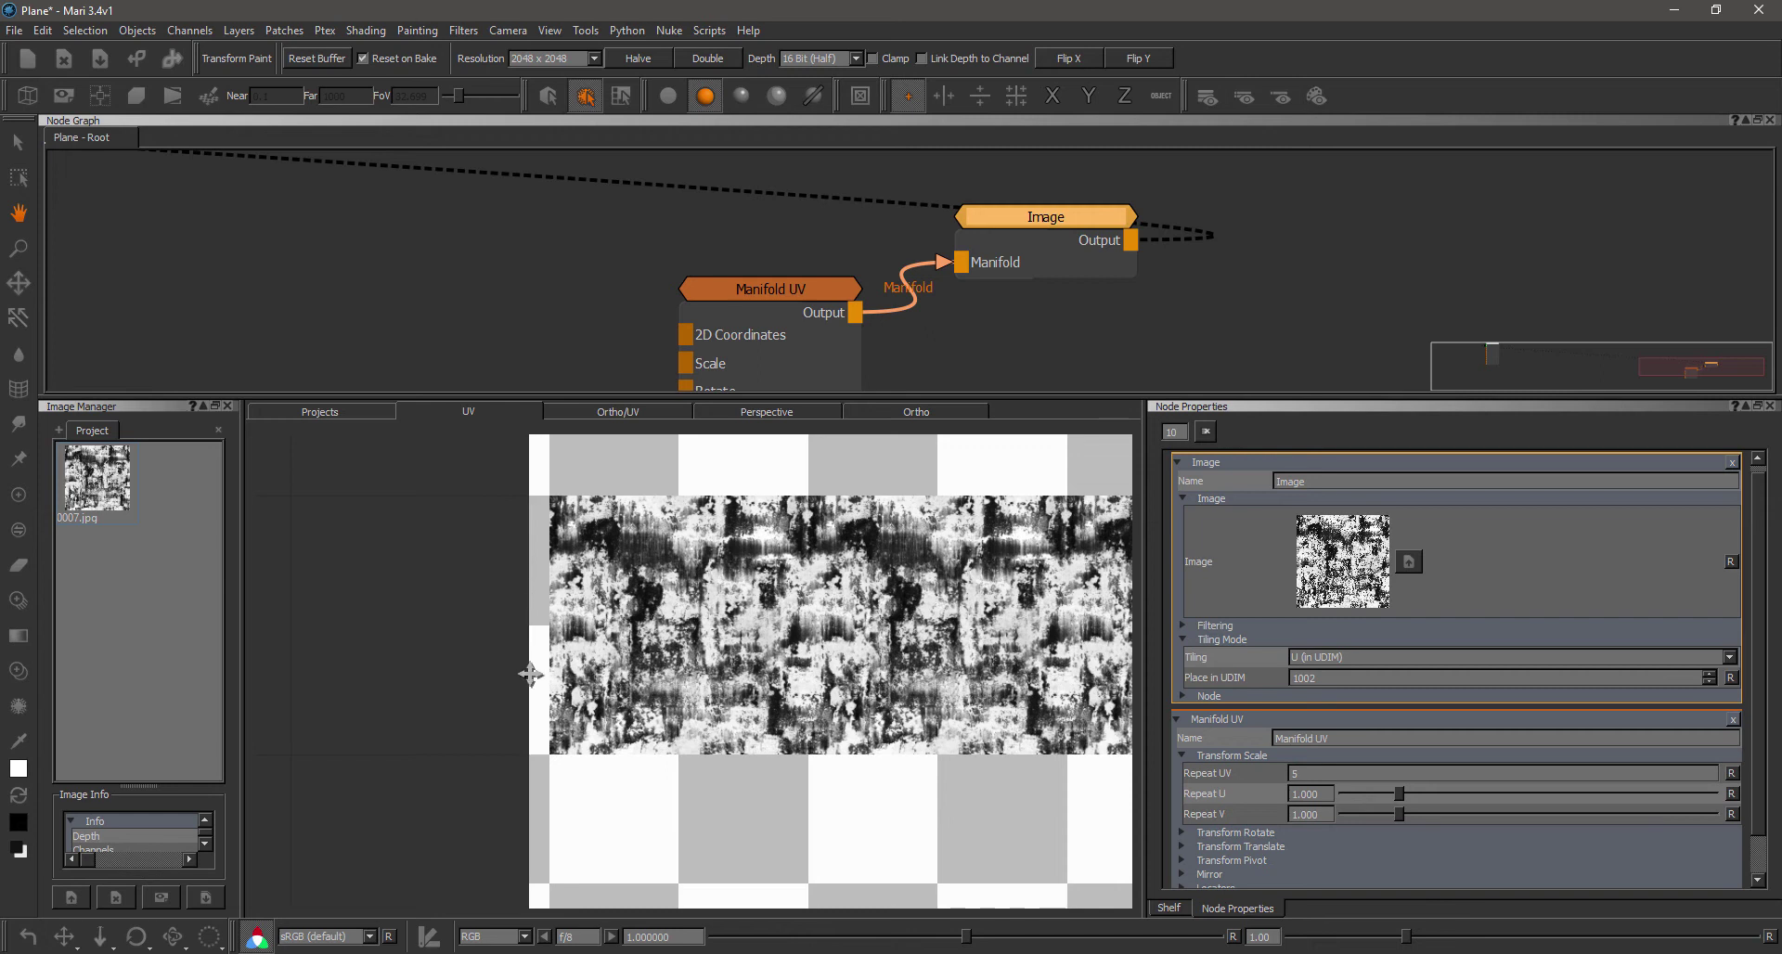
{"action": "mouse_move", "coordinate": [529, 676]}
{"action": "middle_mouse_down"}
{"action": "mouse_move", "coordinate": [580, 673]}
{"action": "mouse_move", "coordinate": [606, 636]}
{"action": "mouse_move", "coordinate": [644, 748]}
{"action": "middle_mouse_up"}
{"action": "scroll", "coordinate": [650, 752], "scroll_direction": "up", "scroll_amount": 2}
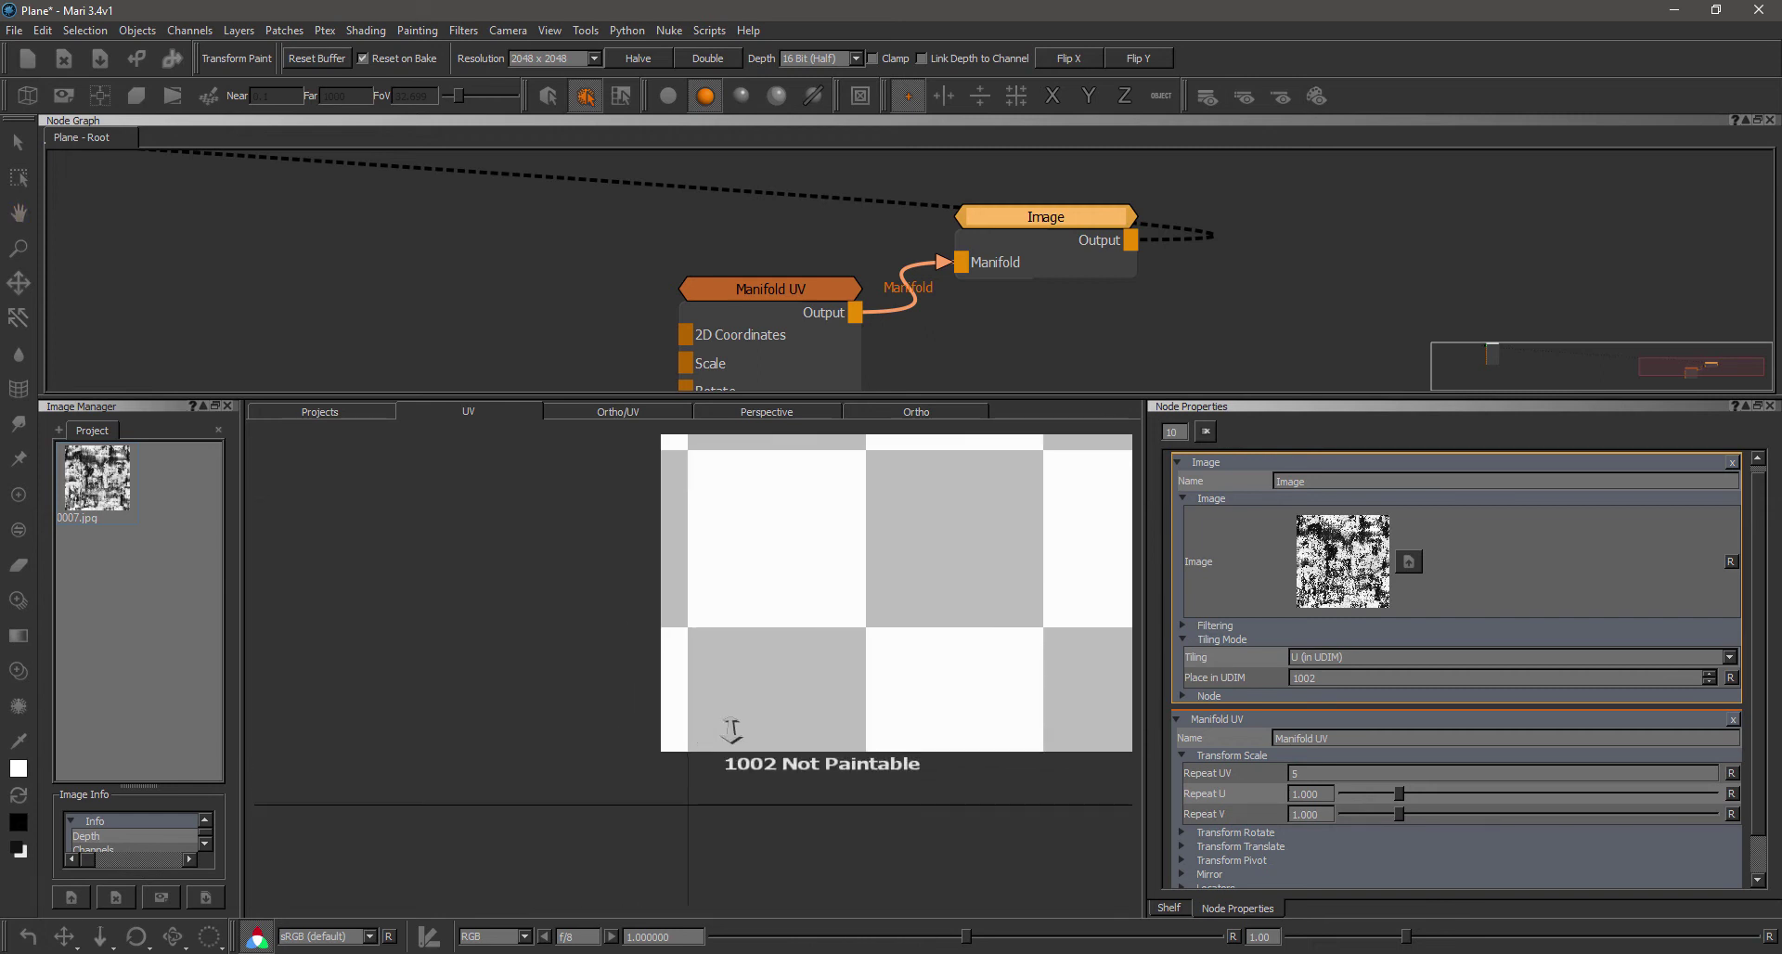
{"action": "scroll", "coordinate": [716, 692], "scroll_direction": "down", "scroll_amount": 4}
{"action": "middle_click_drag", "start_coordinate": [650, 593], "coordinate": [663, 665]}
Step: Switch the Image node's Tiling to U (in UDIM Range) and examine the strip across the UV patches
{"action": "left_click", "coordinate": [1308, 658]}
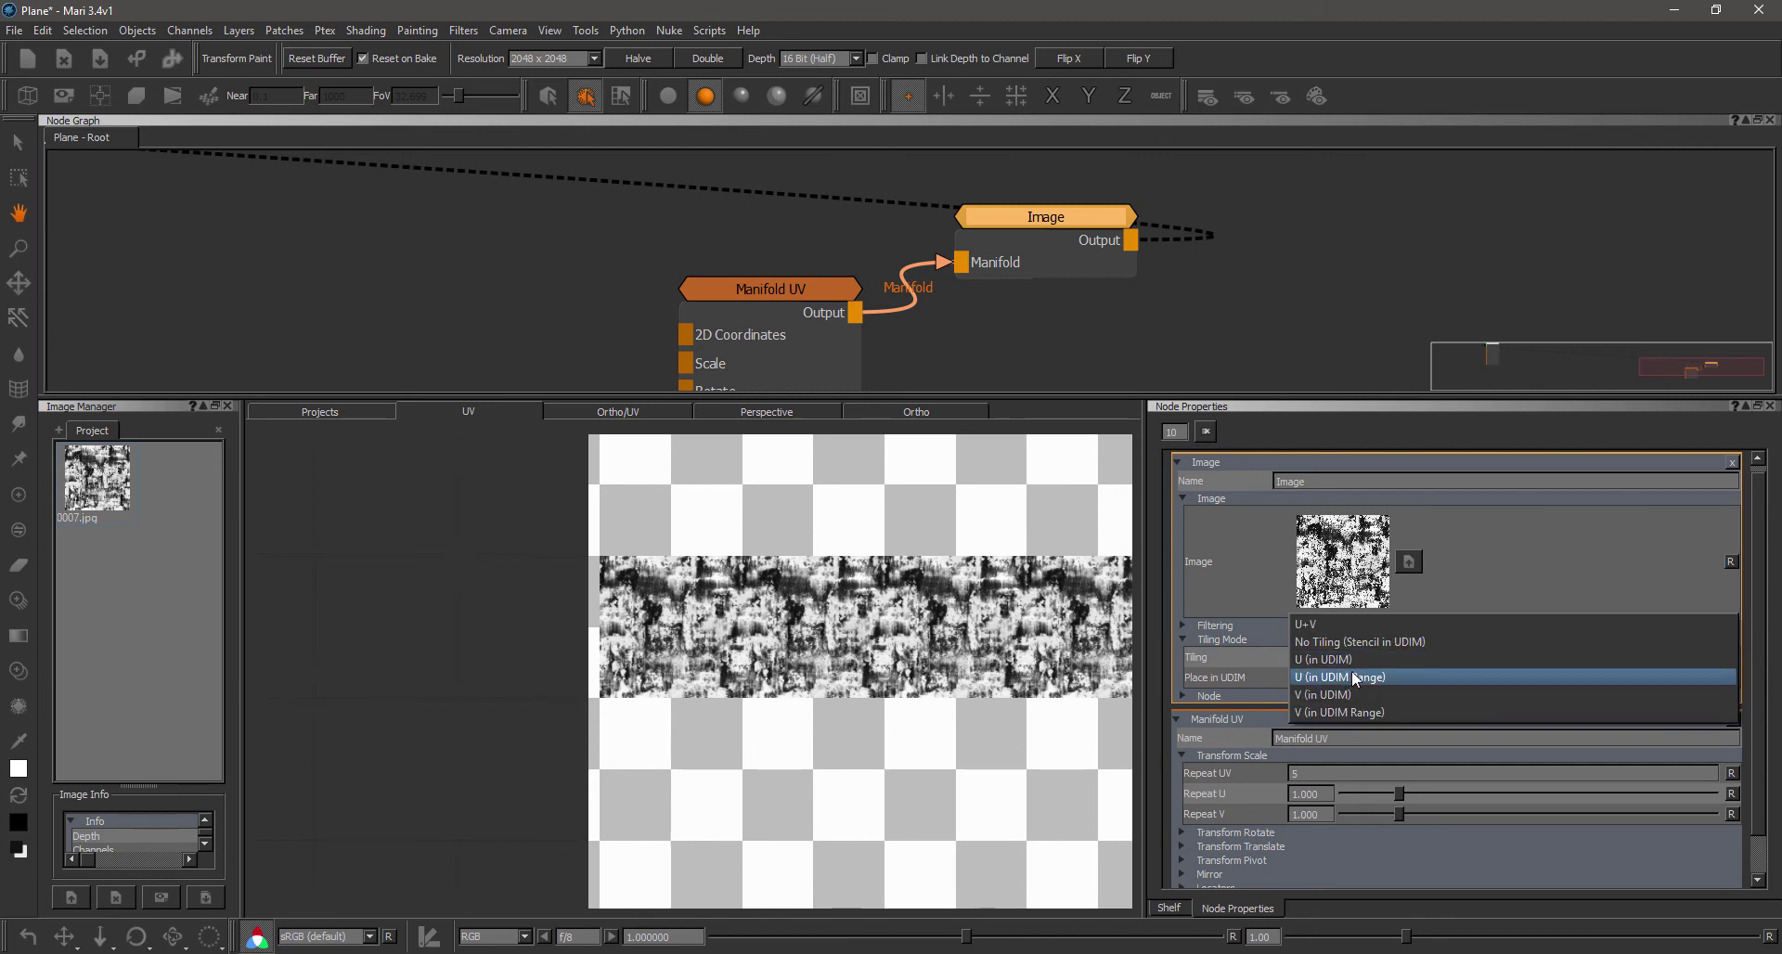
{"action": "left_click", "coordinate": [1359, 672]}
{"action": "scroll", "coordinate": [683, 599], "scroll_direction": "down", "scroll_amount": 2}
{"action": "middle_click_drag", "start_coordinate": [712, 595], "coordinate": [623, 642], "text": "alt"}
{"action": "scroll", "coordinate": [623, 642], "scroll_direction": "down", "scroll_amount": 2}
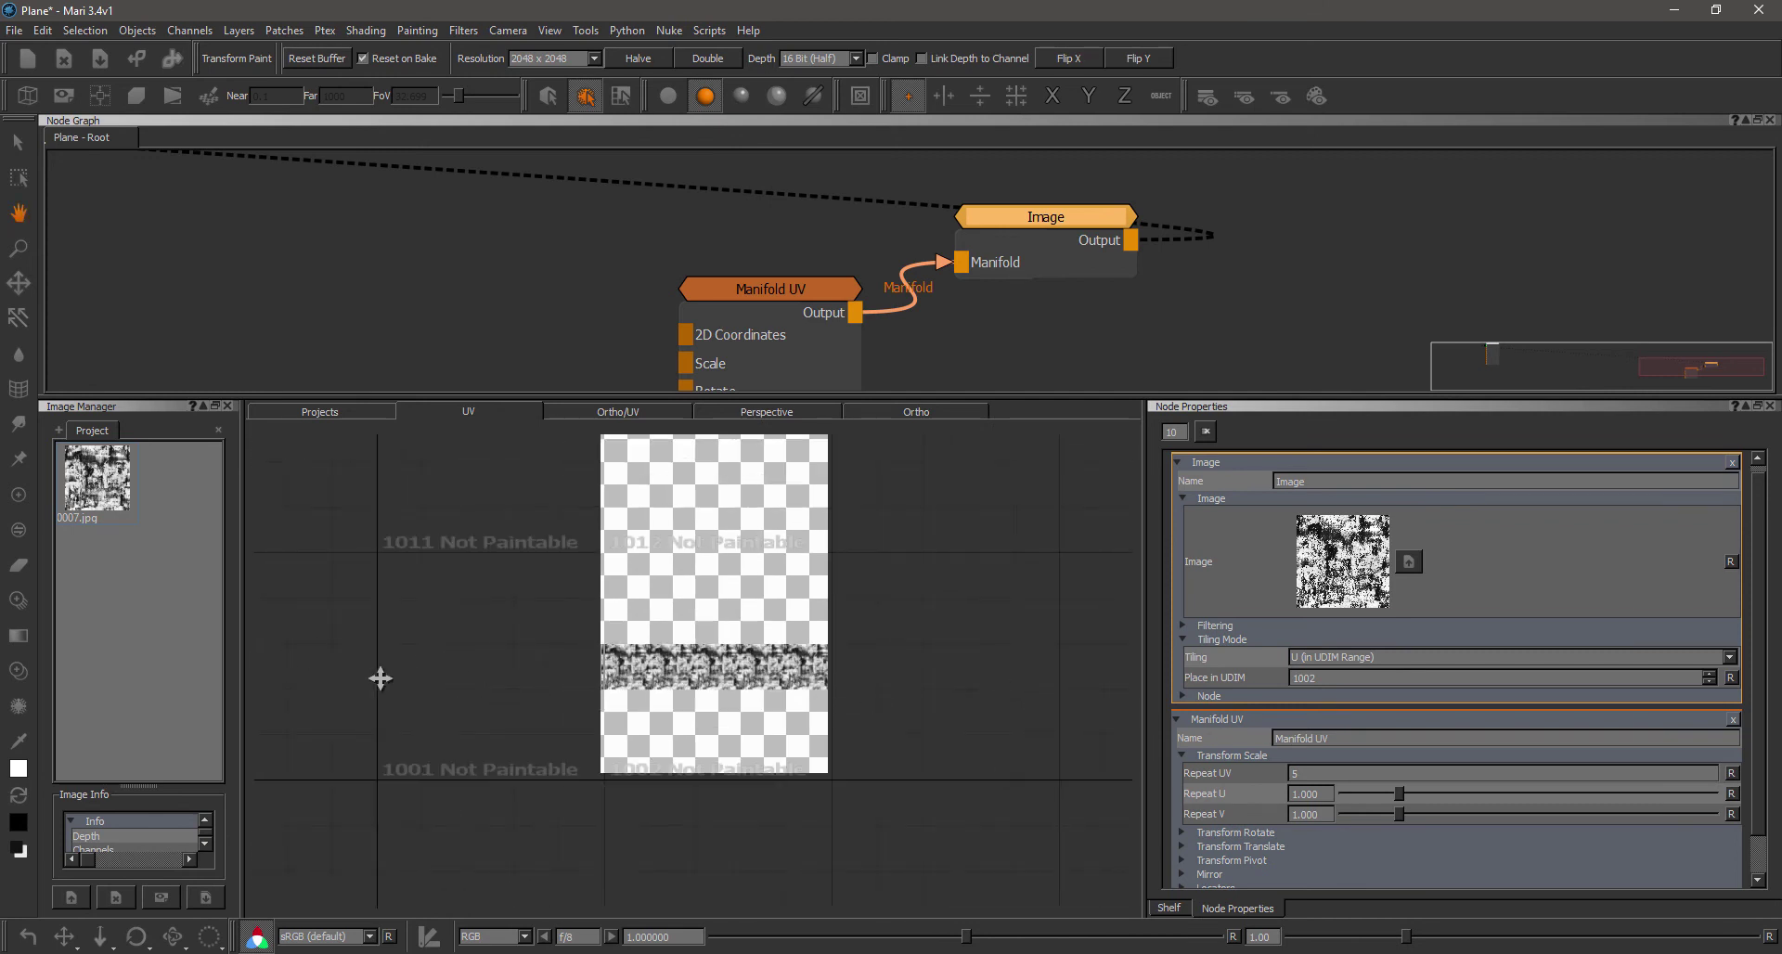
{"action": "middle_click_drag", "start_coordinate": [903, 699], "coordinate": [859, 668], "text": "alt"}
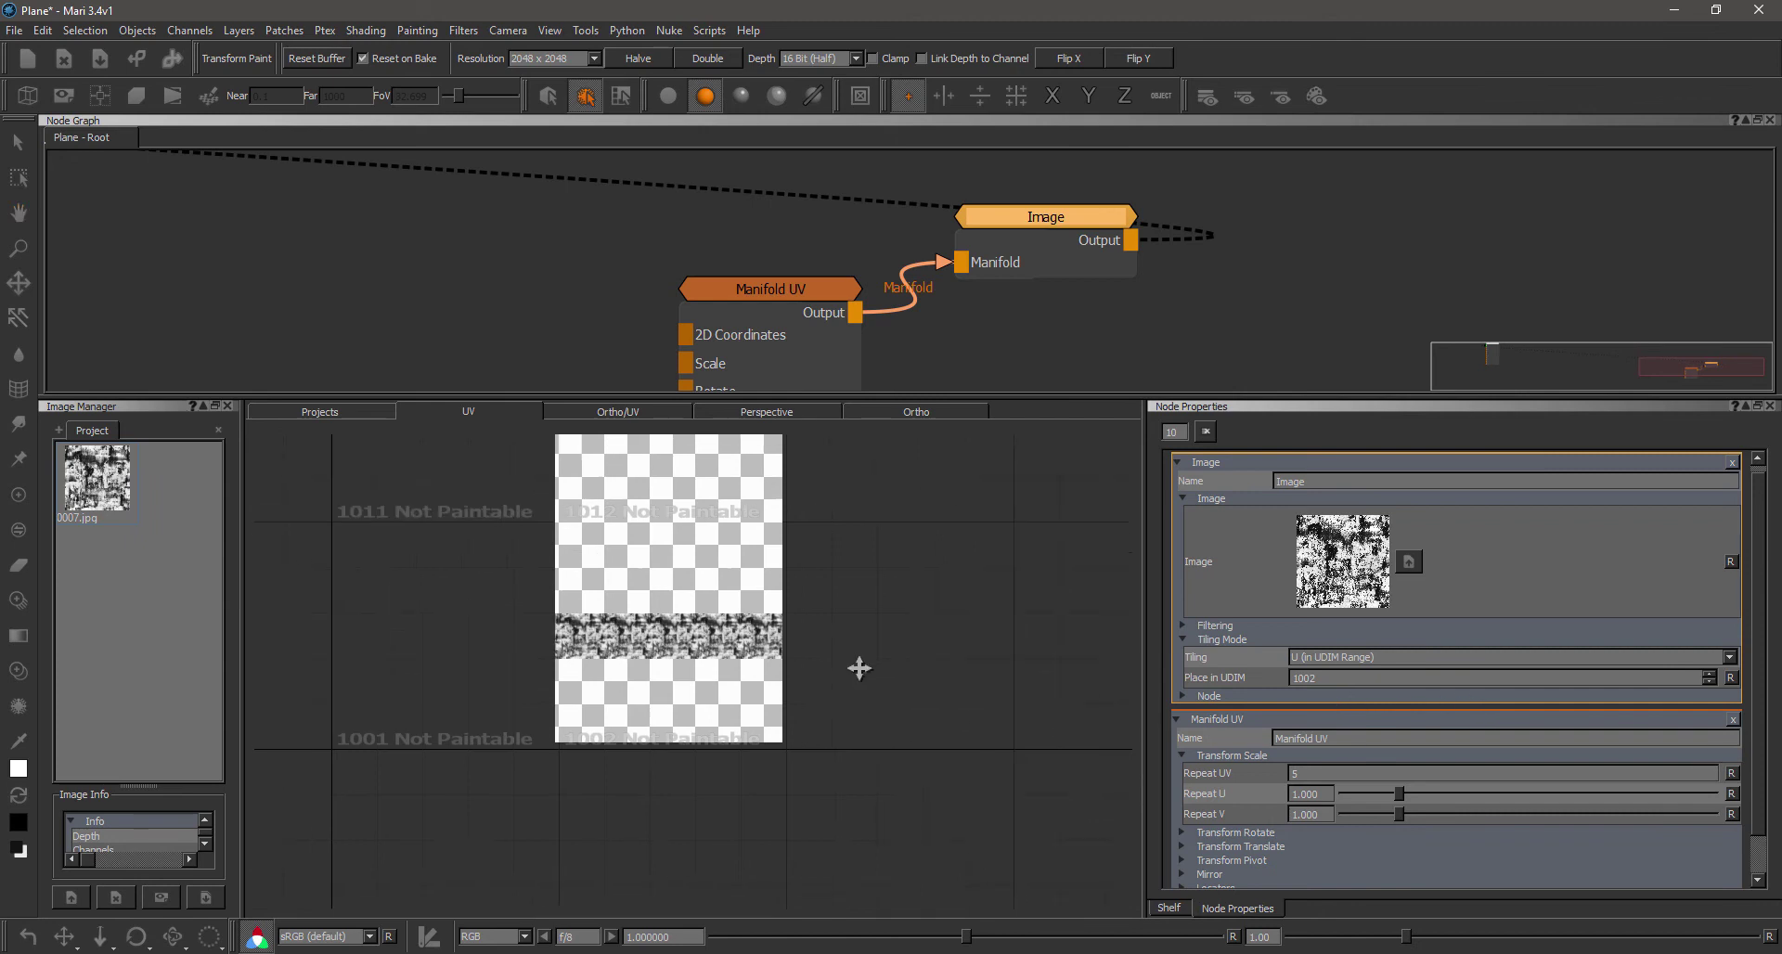
{"action": "mouse_move", "coordinate": [858, 669]}
{"action": "right_mouse_down", "text": "alt"}
{"action": "mouse_move", "coordinate": [1052, 670]}
{"action": "mouse_move", "coordinate": [829, 676]}
{"action": "right_mouse_up", "text": "alt"}
{"action": "middle_click_drag", "start_coordinate": [829, 676], "coordinate": [815, 724], "text": "alt"}
{"action": "right_click_drag", "start_coordinate": [815, 724], "coordinate": [518, 693], "text": "alt"}
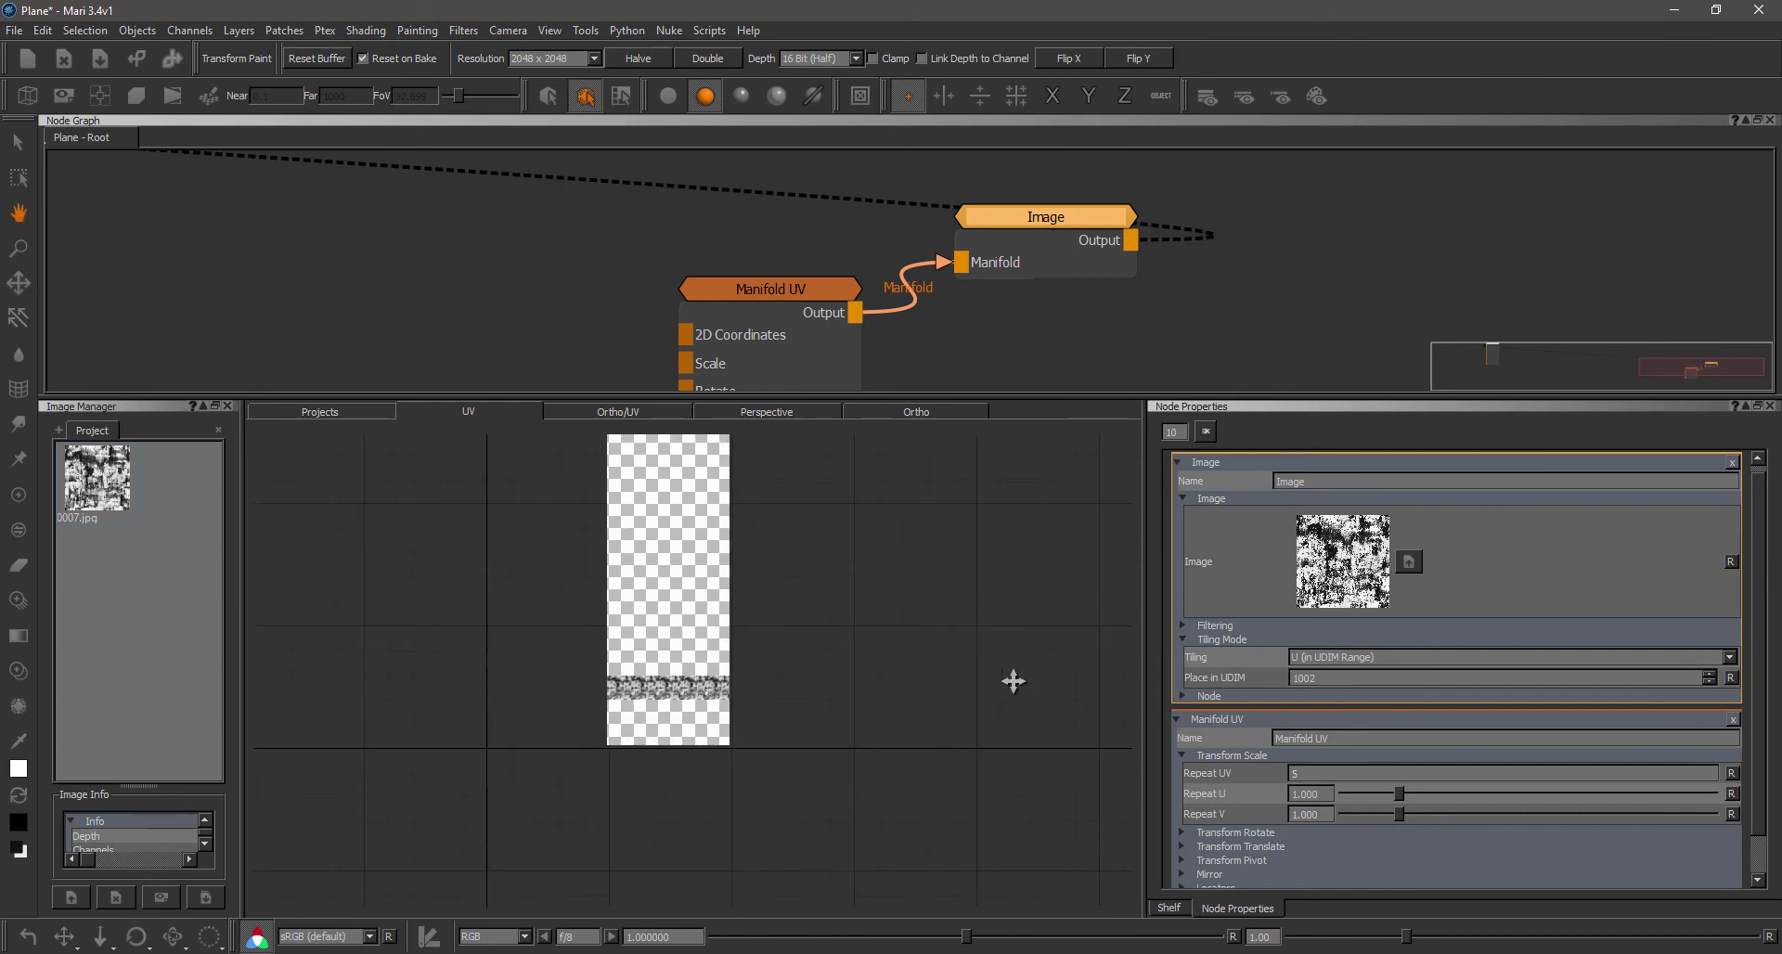
{"action": "scroll", "coordinate": [1014, 684], "scroll_direction": "up", "scroll_amount": 3}
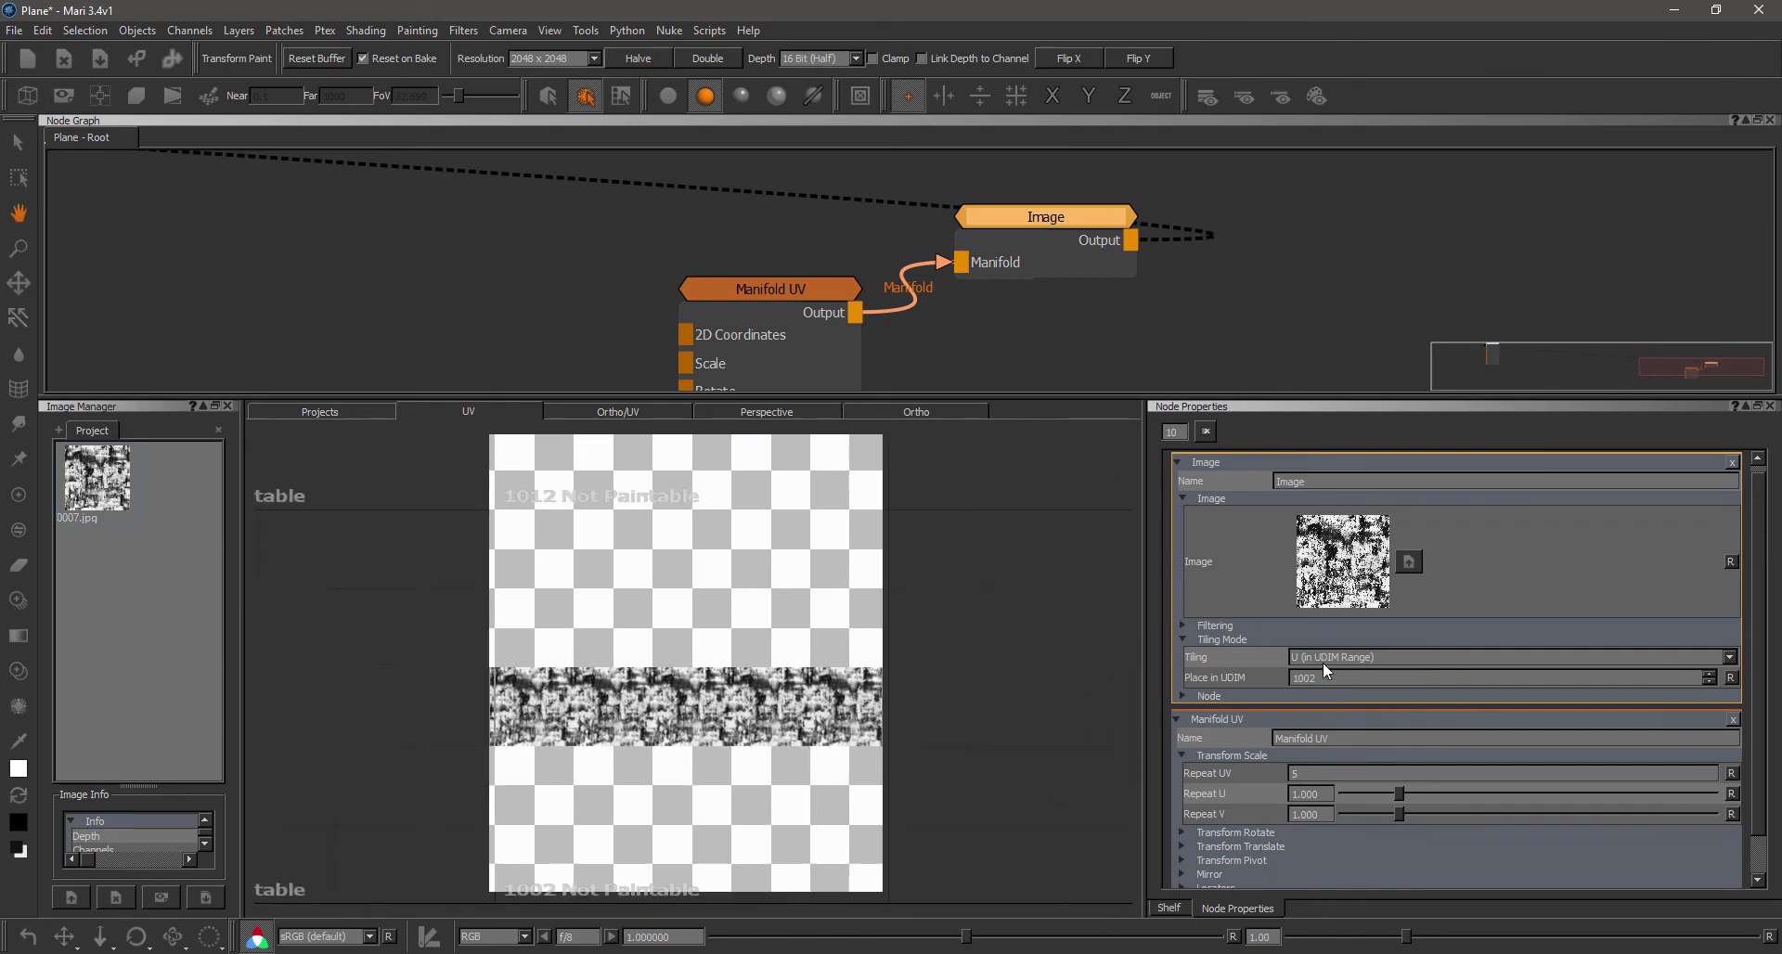
Step: Switch the Image node's Tiling to V (in UDIM) and inspect the vertical strip in patch 1002
{"action": "left_click", "coordinate": [1332, 653]}
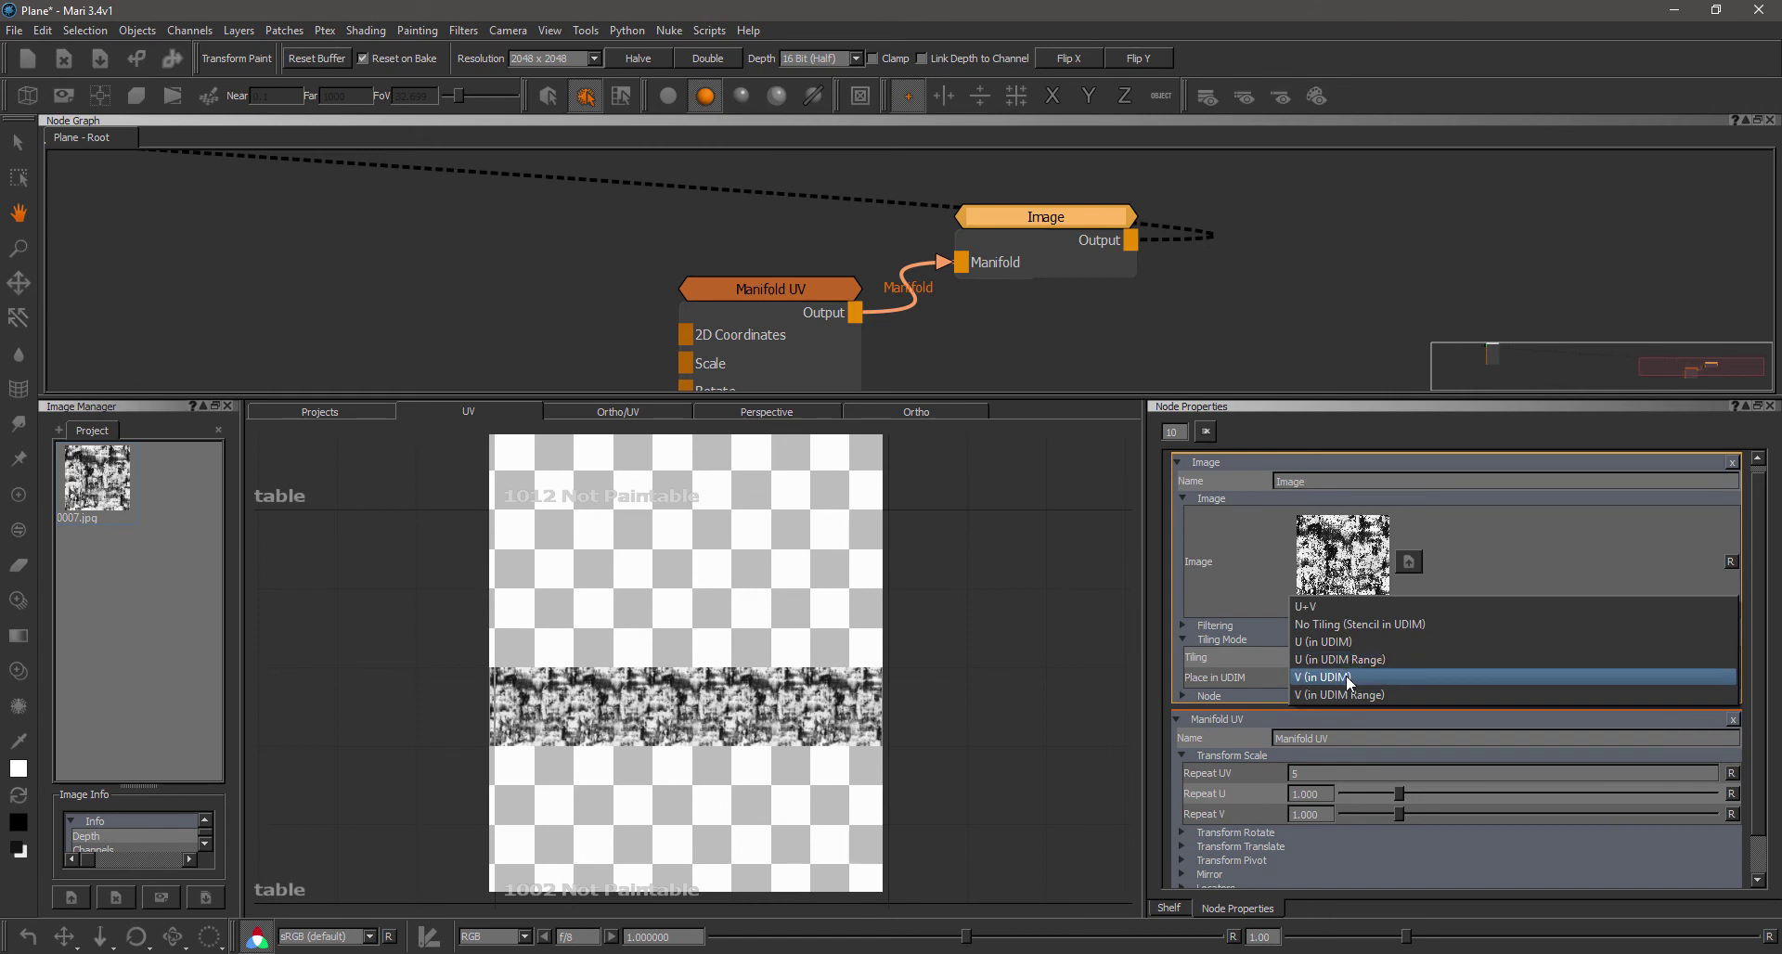
{"action": "left_click", "coordinate": [1344, 675]}
{"action": "scroll", "coordinate": [882, 720], "scroll_direction": "down", "scroll_amount": 3}
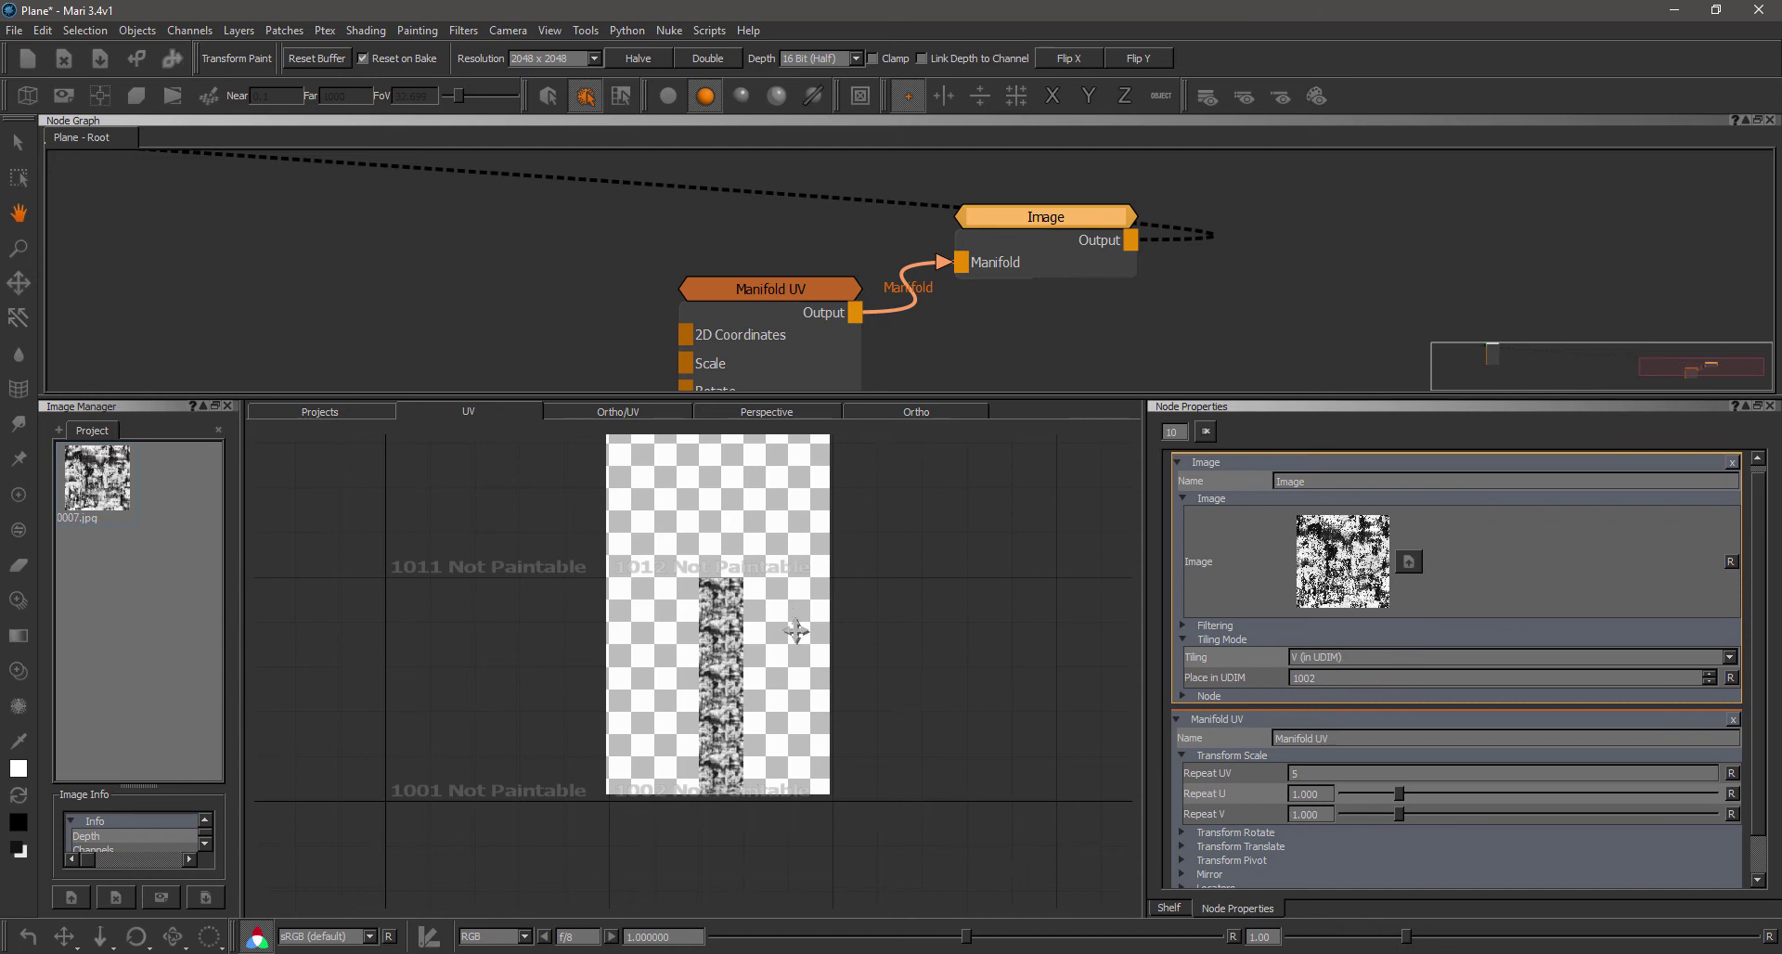
{"action": "scroll", "coordinate": [795, 624], "scroll_direction": "up", "scroll_amount": 2}
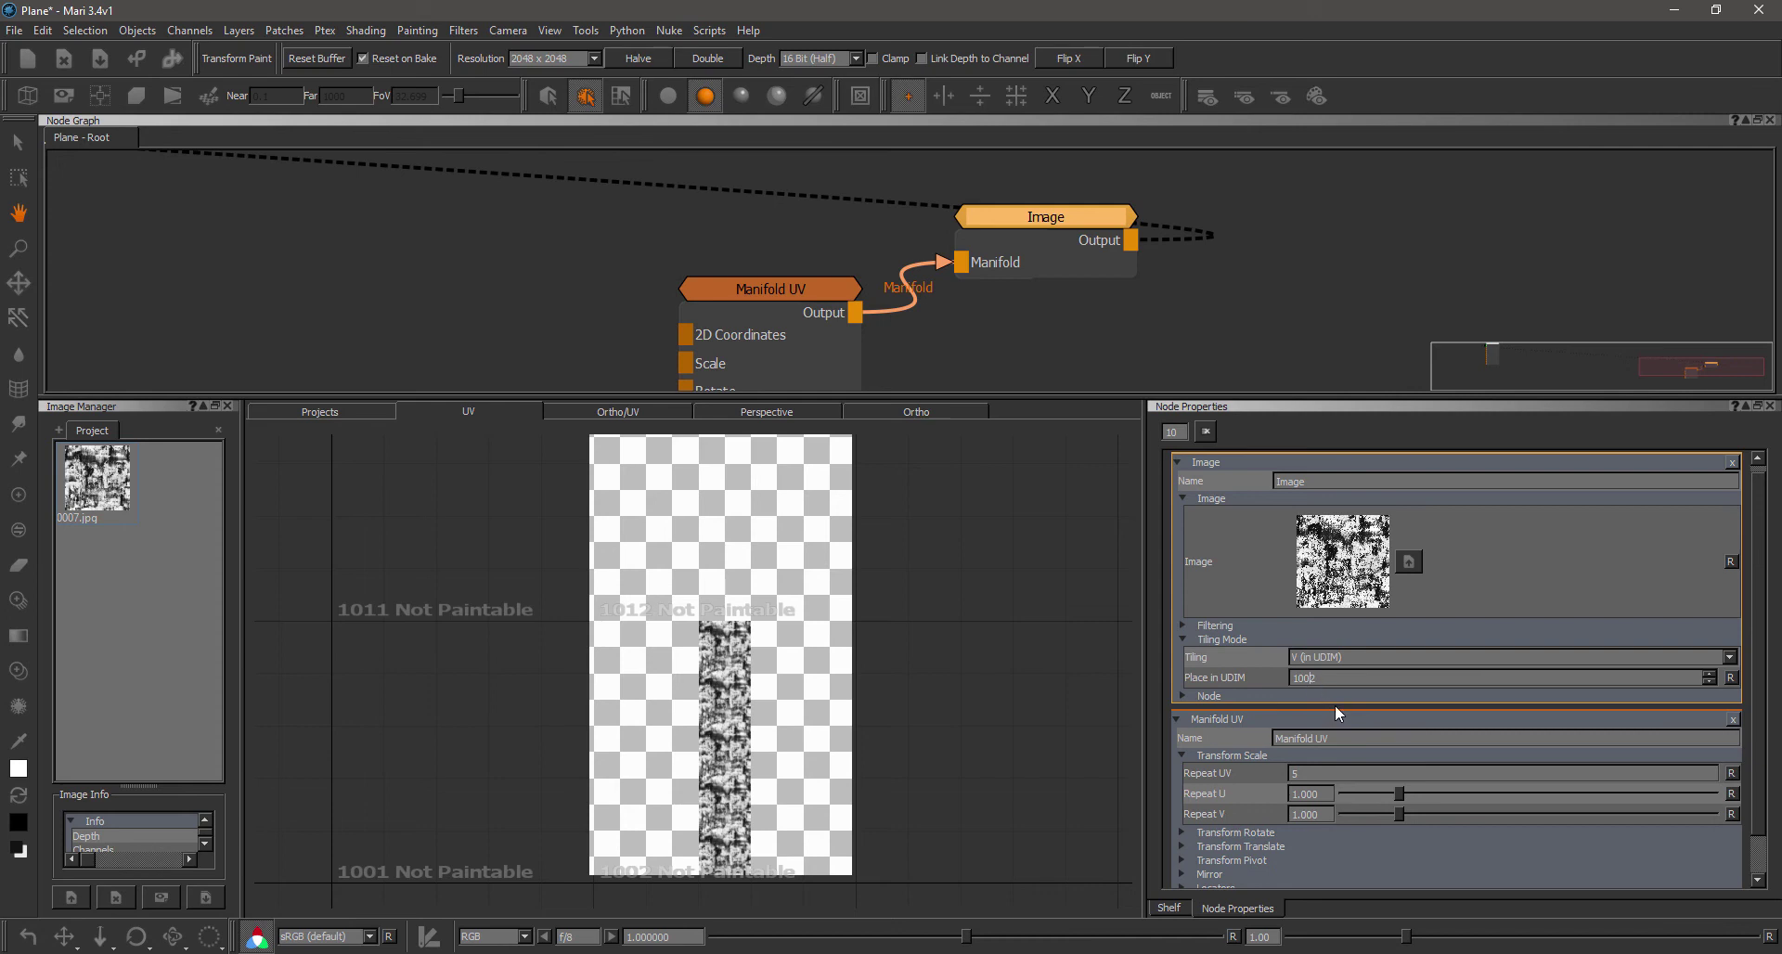
Step: Set the Image node's Place in UDIM to 1012
{"action": "type", "text": "1"}
{"action": "key", "text": "Return"}
{"action": "middle_click_drag", "start_coordinate": [577, 617], "coordinate": [678, 599]}
Step: Set the Image node's Tiling to V (in UDIM Range) and inspect the vertical strip across all patches
{"action": "left_click", "coordinate": [1323, 657]}
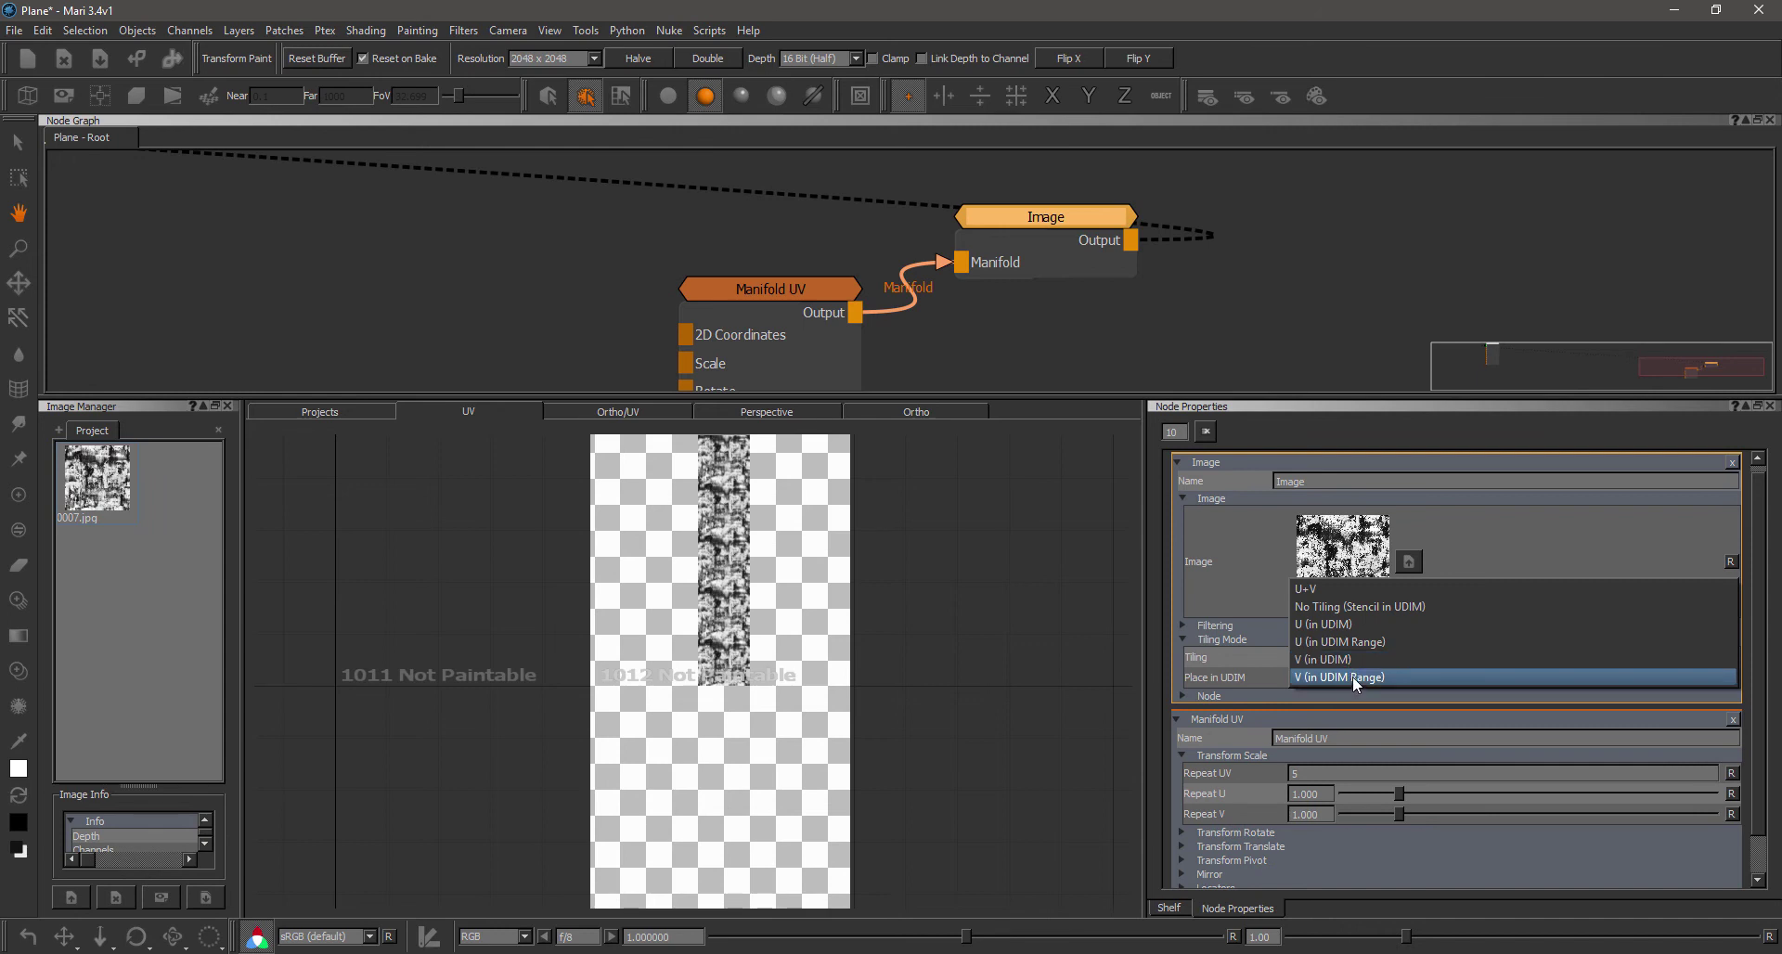
{"action": "left_click", "coordinate": [1350, 678]}
{"action": "scroll", "coordinate": [709, 682], "scroll_direction": "down", "scroll_amount": 5}
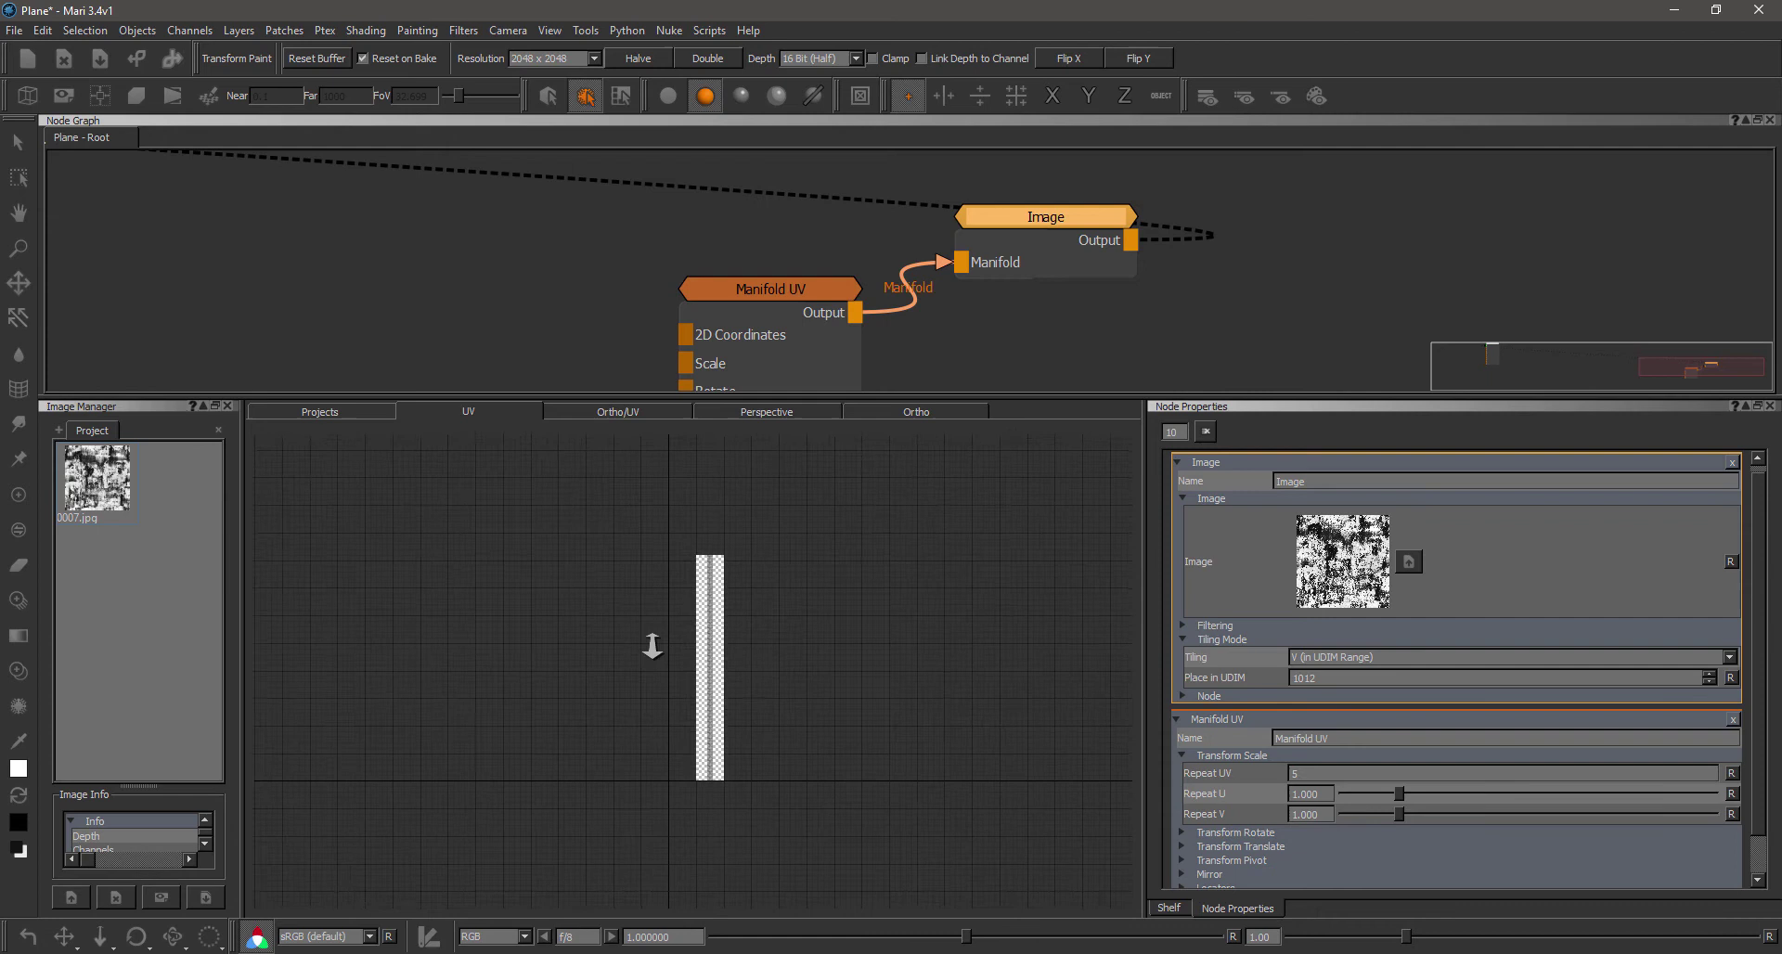
{"action": "scroll", "coordinate": [752, 648], "scroll_direction": "up", "scroll_amount": 5}
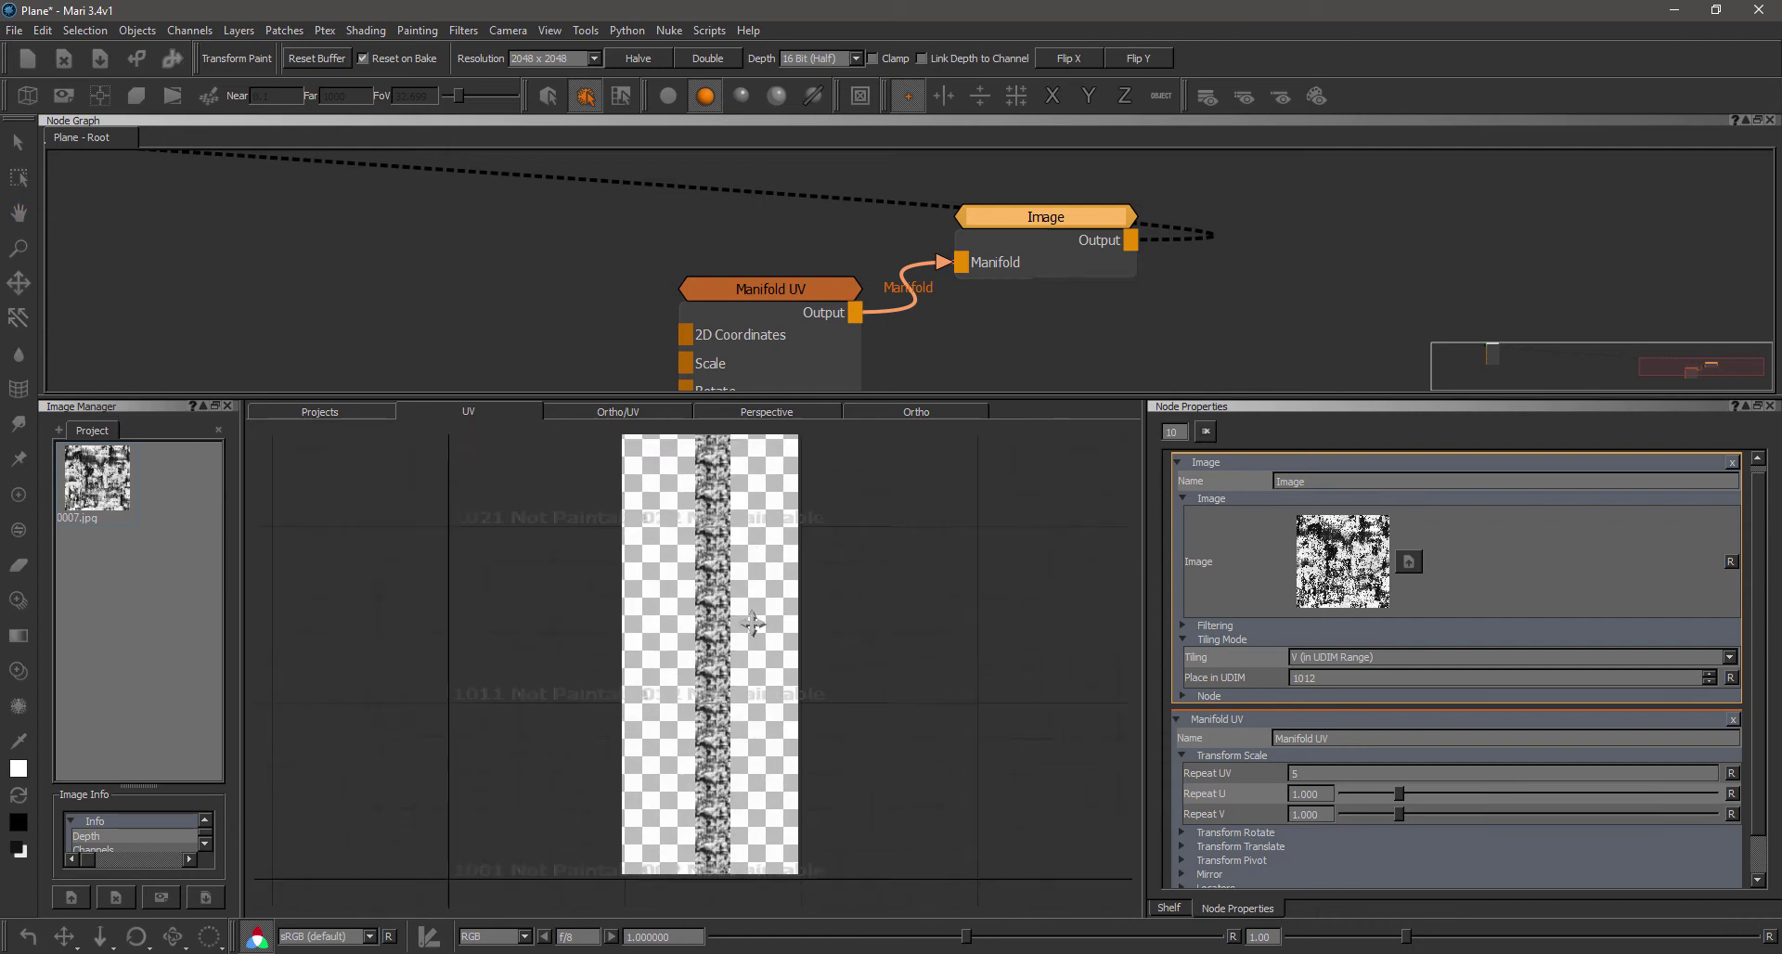
{"action": "scroll", "coordinate": [748, 625], "scroll_direction": "up", "scroll_amount": 2}
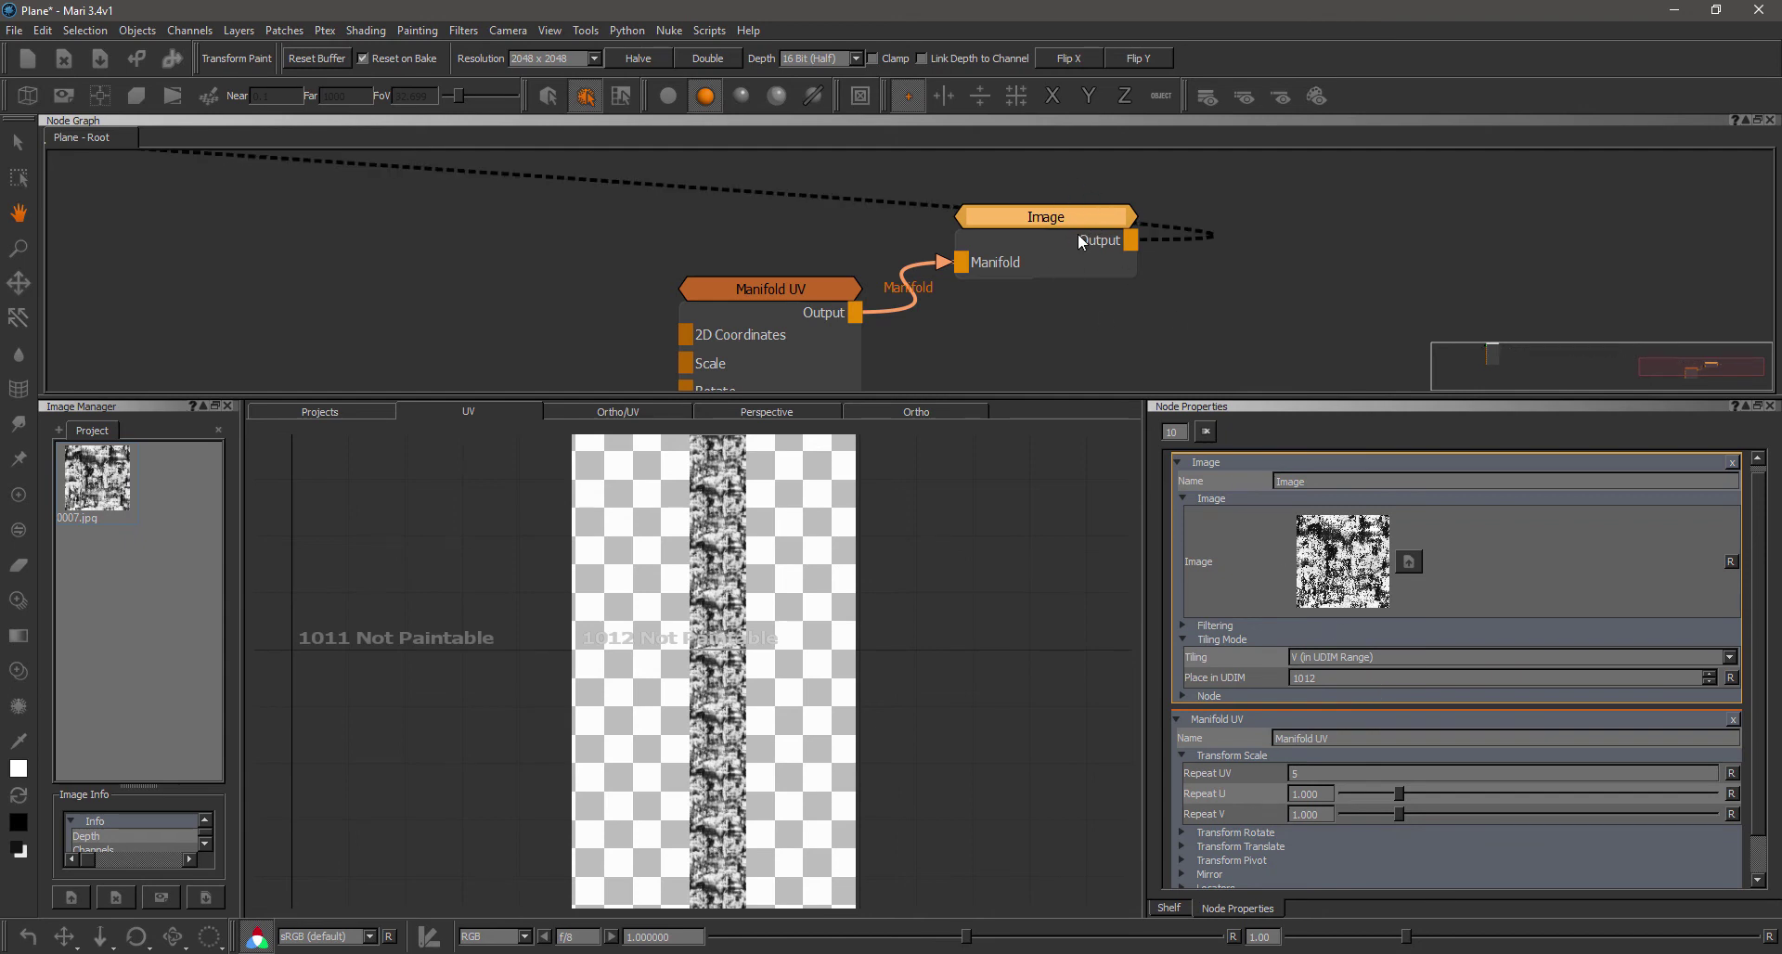
{"action": "left_click_drag", "start_coordinate": [1080, 213], "coordinate": [1082, 208]}
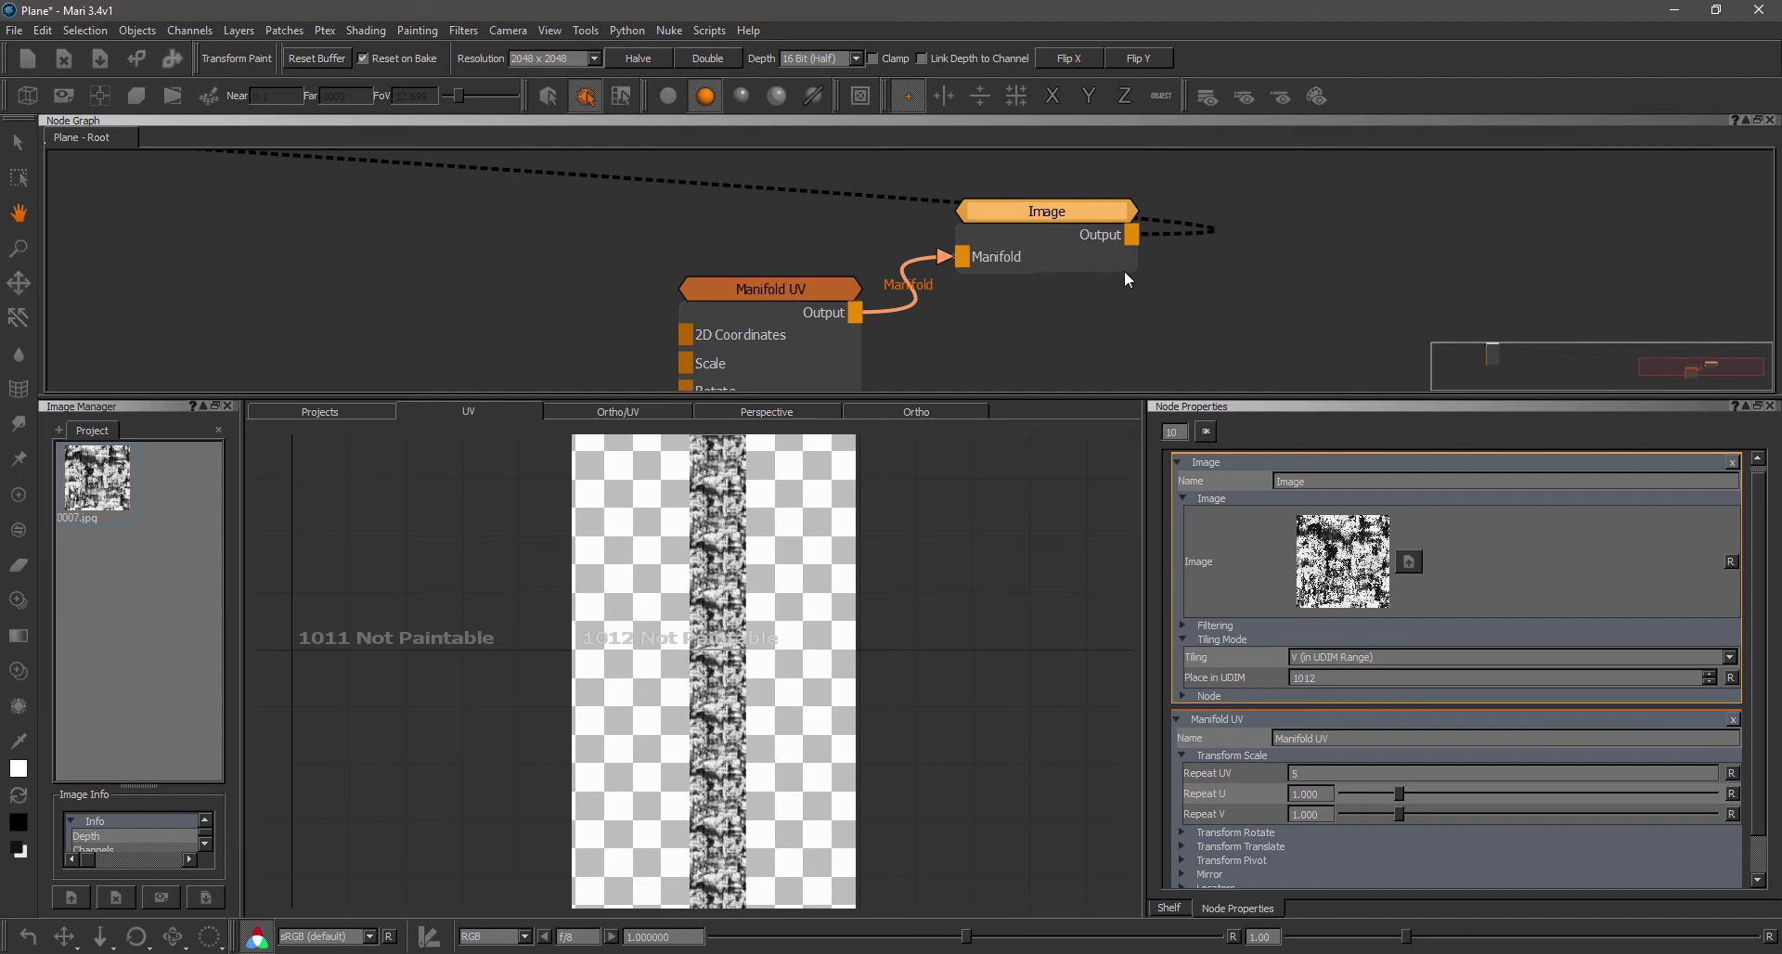
{"action": "middle_click_drag", "start_coordinate": [1076, 323], "coordinate": [1013, 326]}
{"action": "right_click_drag", "start_coordinate": [1013, 327], "coordinate": [1015, 336], "text": "alt"}
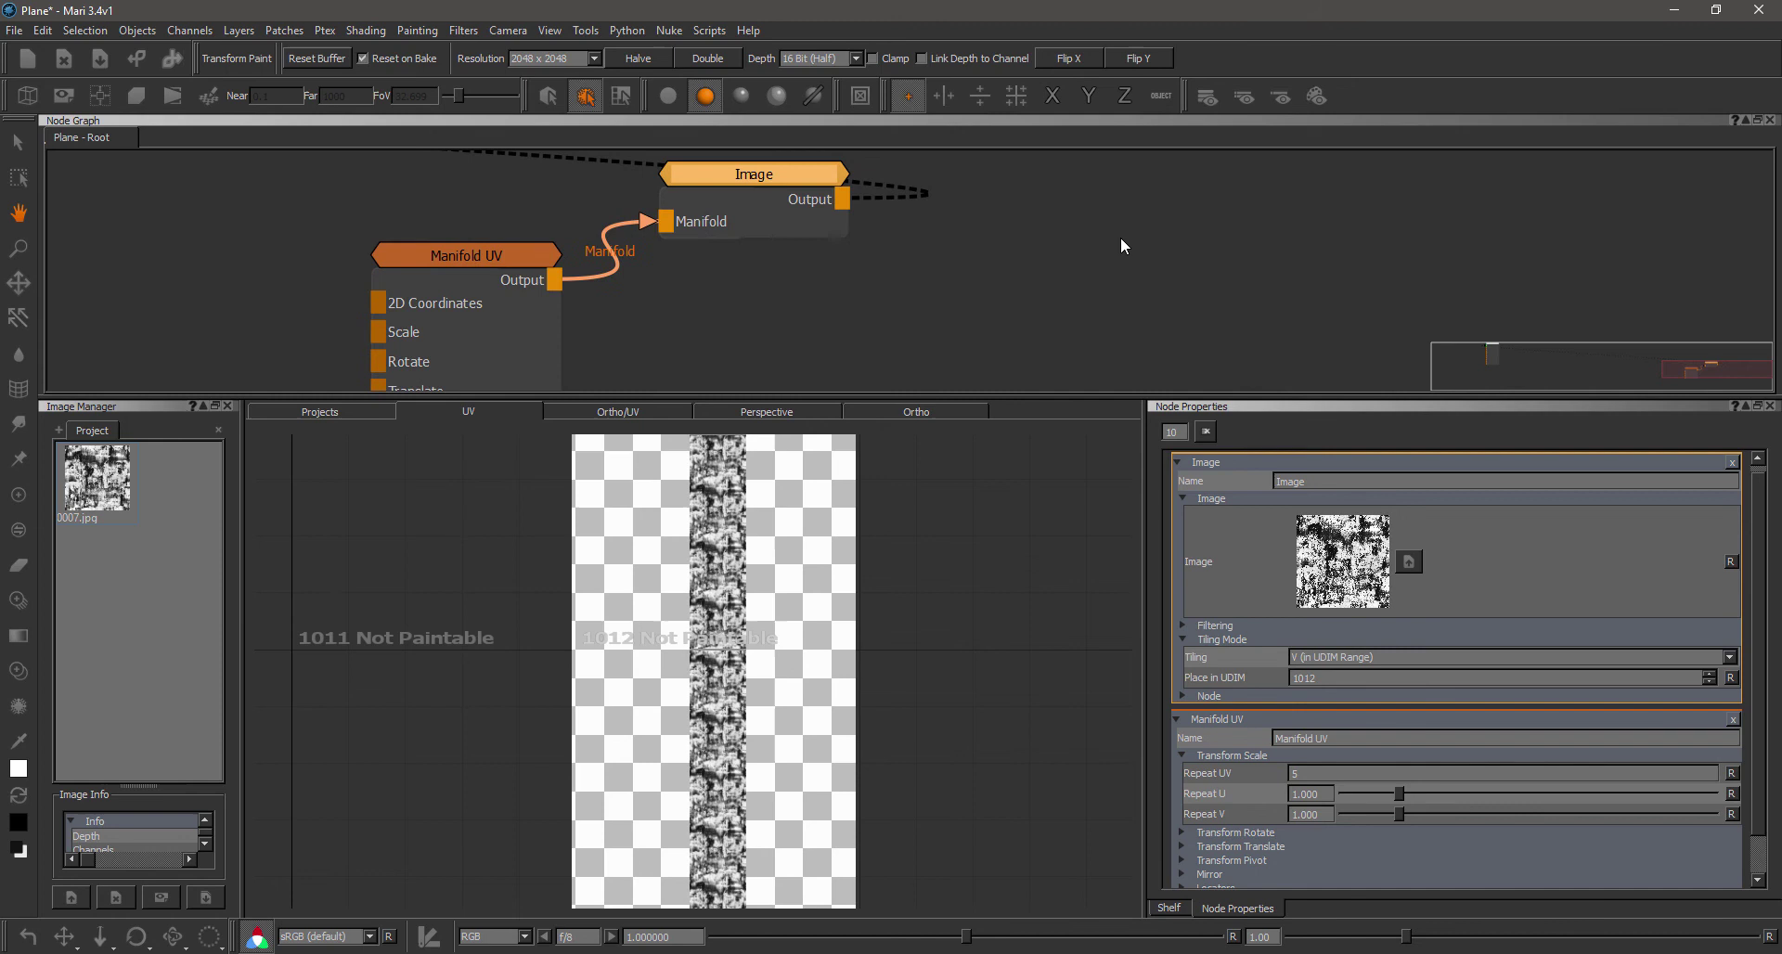
{"action": "key", "text": "Tab"}
{"action": "type", "text": "image"}
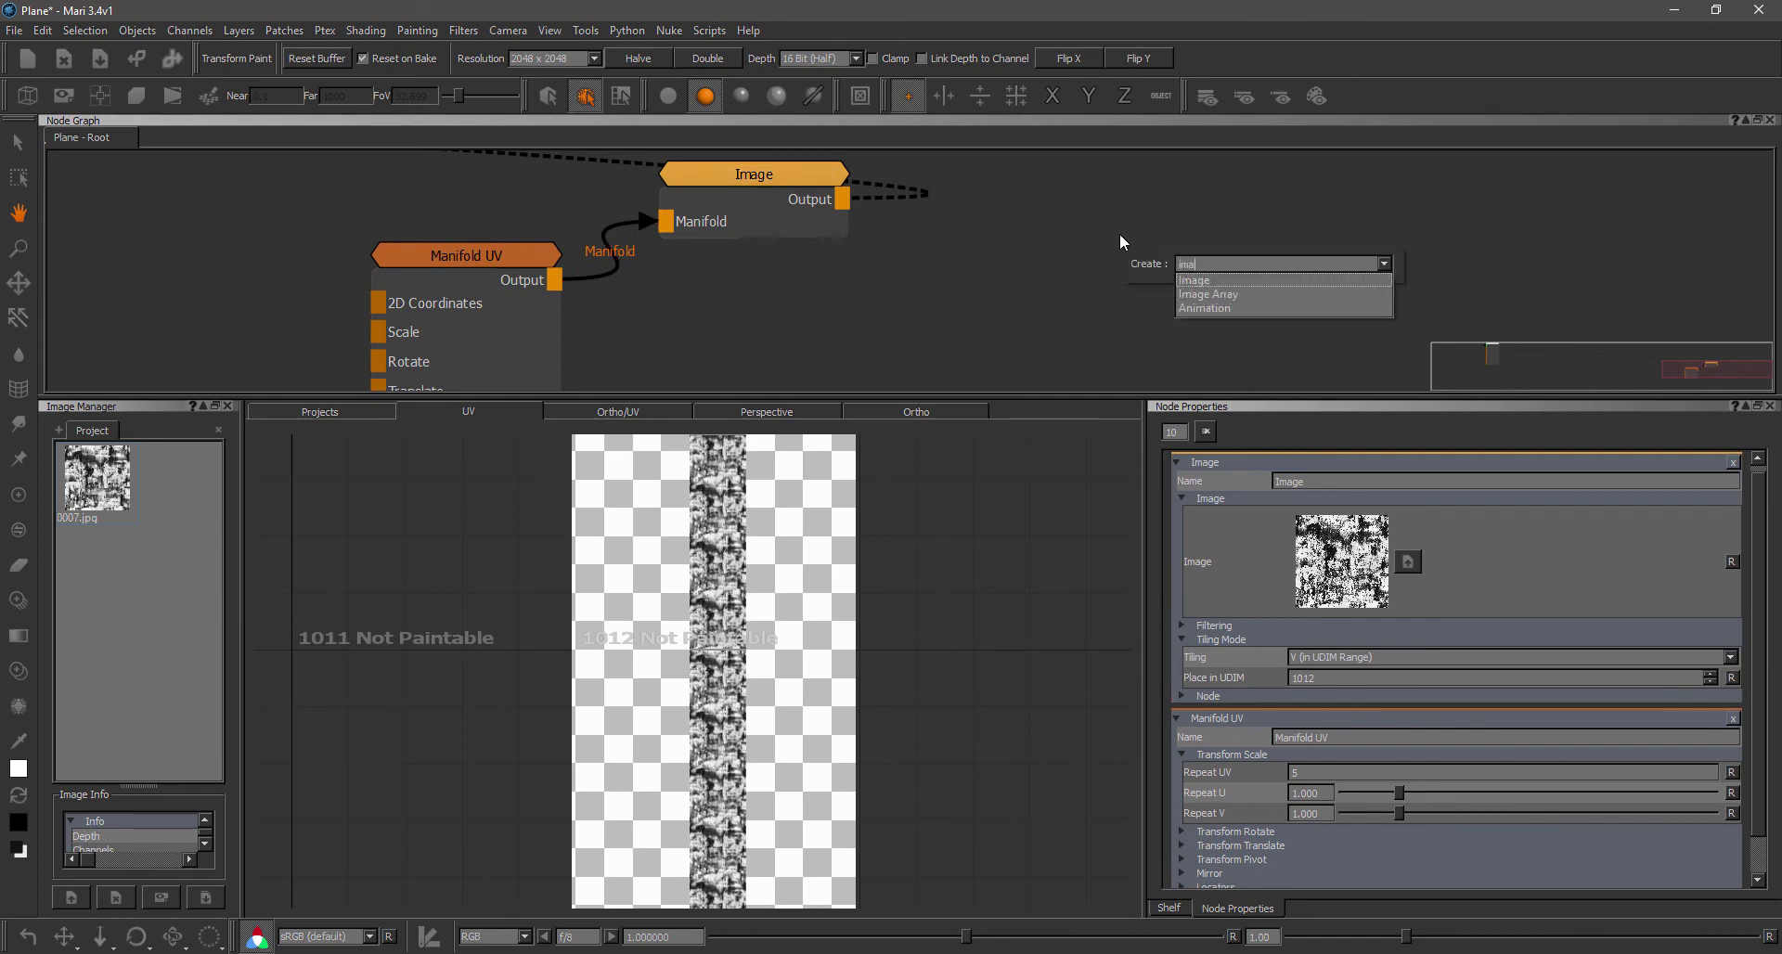
{"action": "key", "text": "Return"}
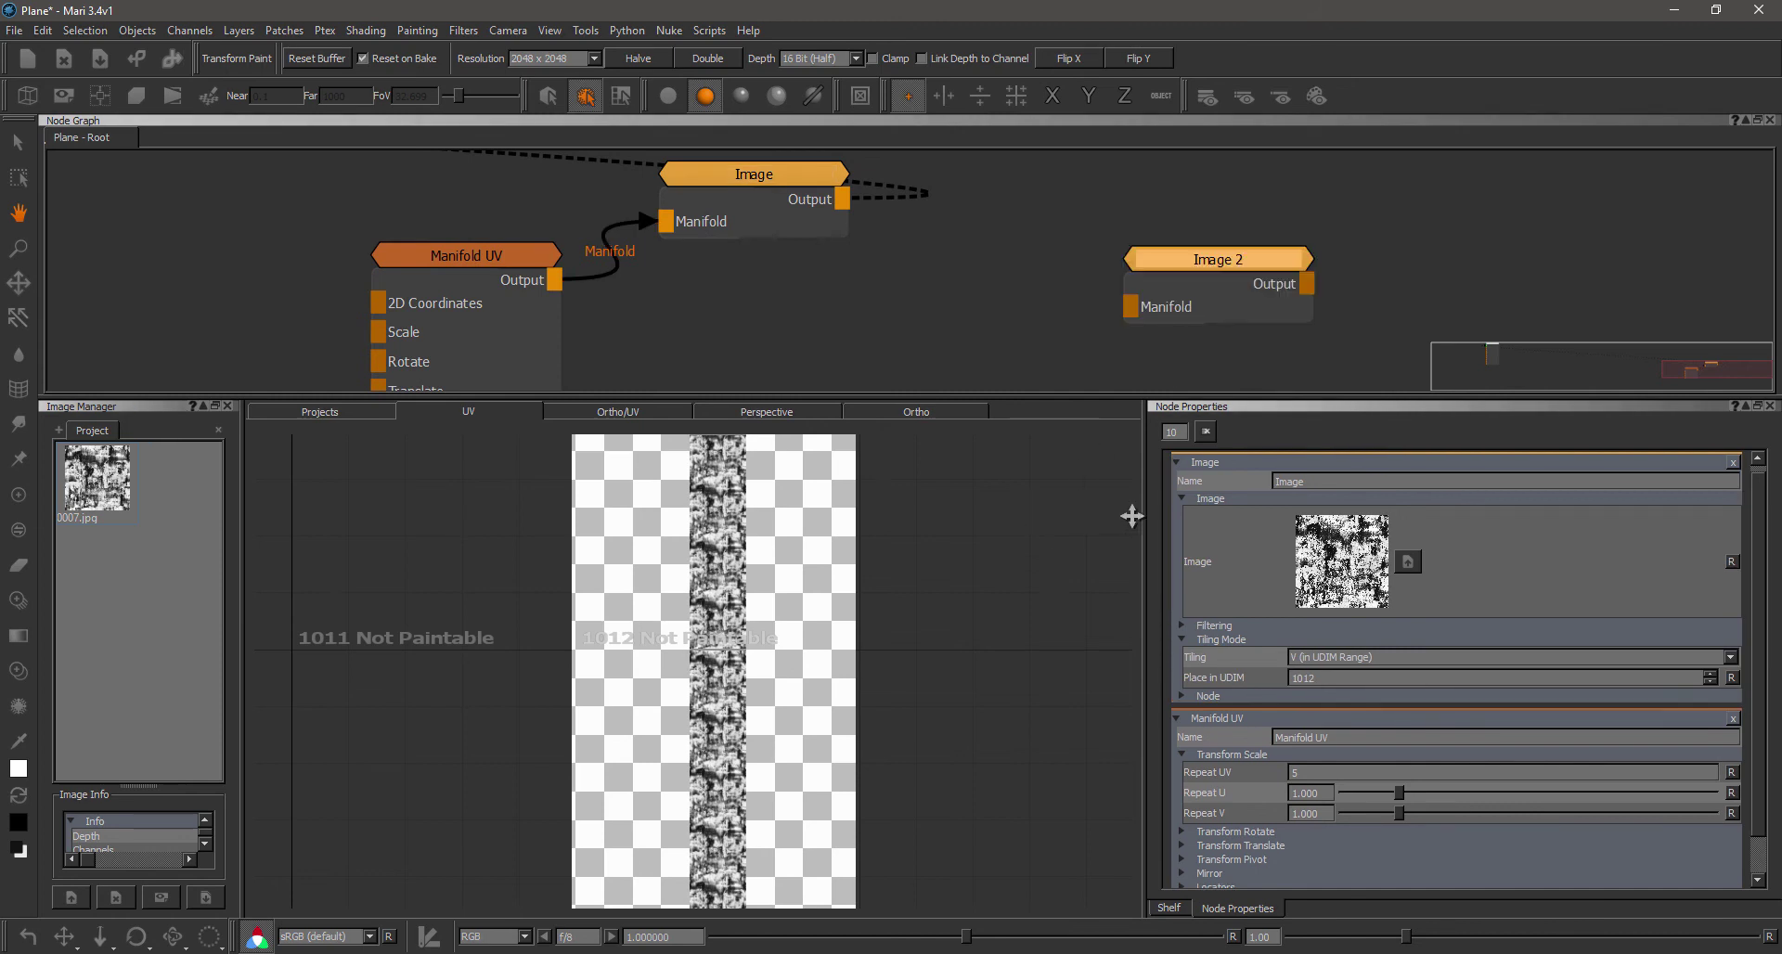
{"action": "left_click_drag", "start_coordinate": [1238, 267], "coordinate": [1216, 267]}
{"action": "key", "text": "Delete"}
Step: Add an Image Array node beside the Image node and open its properties
{"action": "key", "text": "Tab"}
{"action": "type", "text": "image array"}
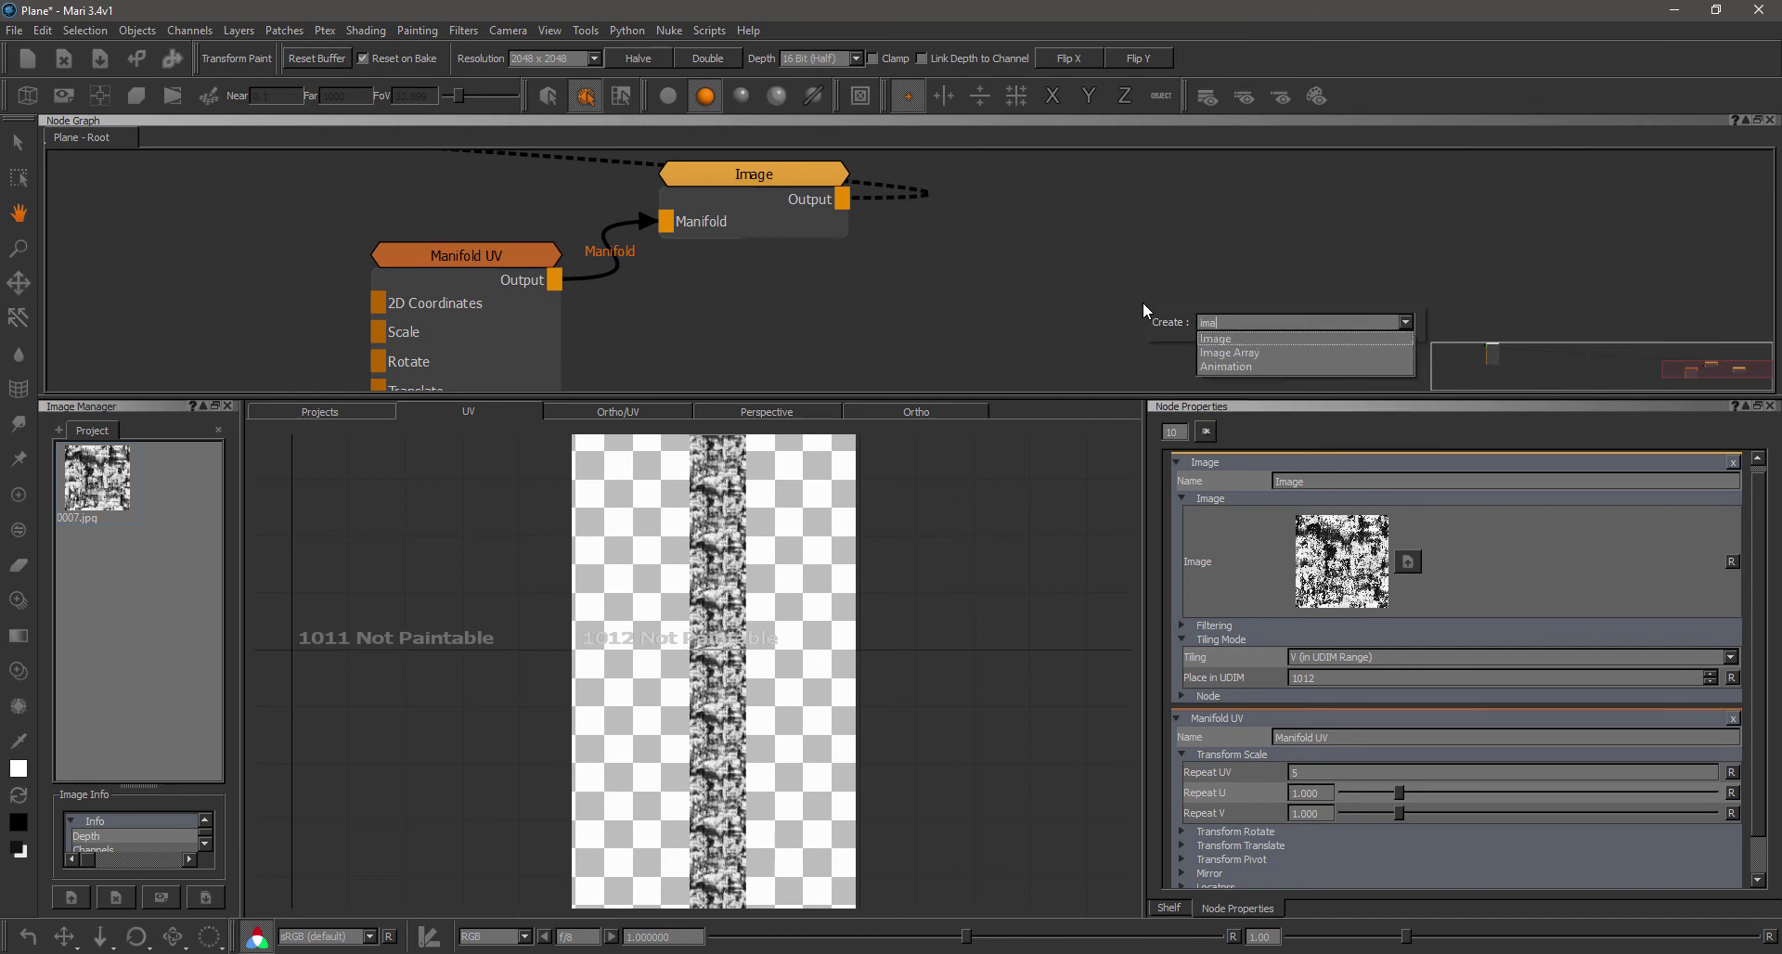
{"action": "key", "text": "Return"}
{"action": "left_click_drag", "start_coordinate": [1248, 320], "coordinate": [1215, 243]}
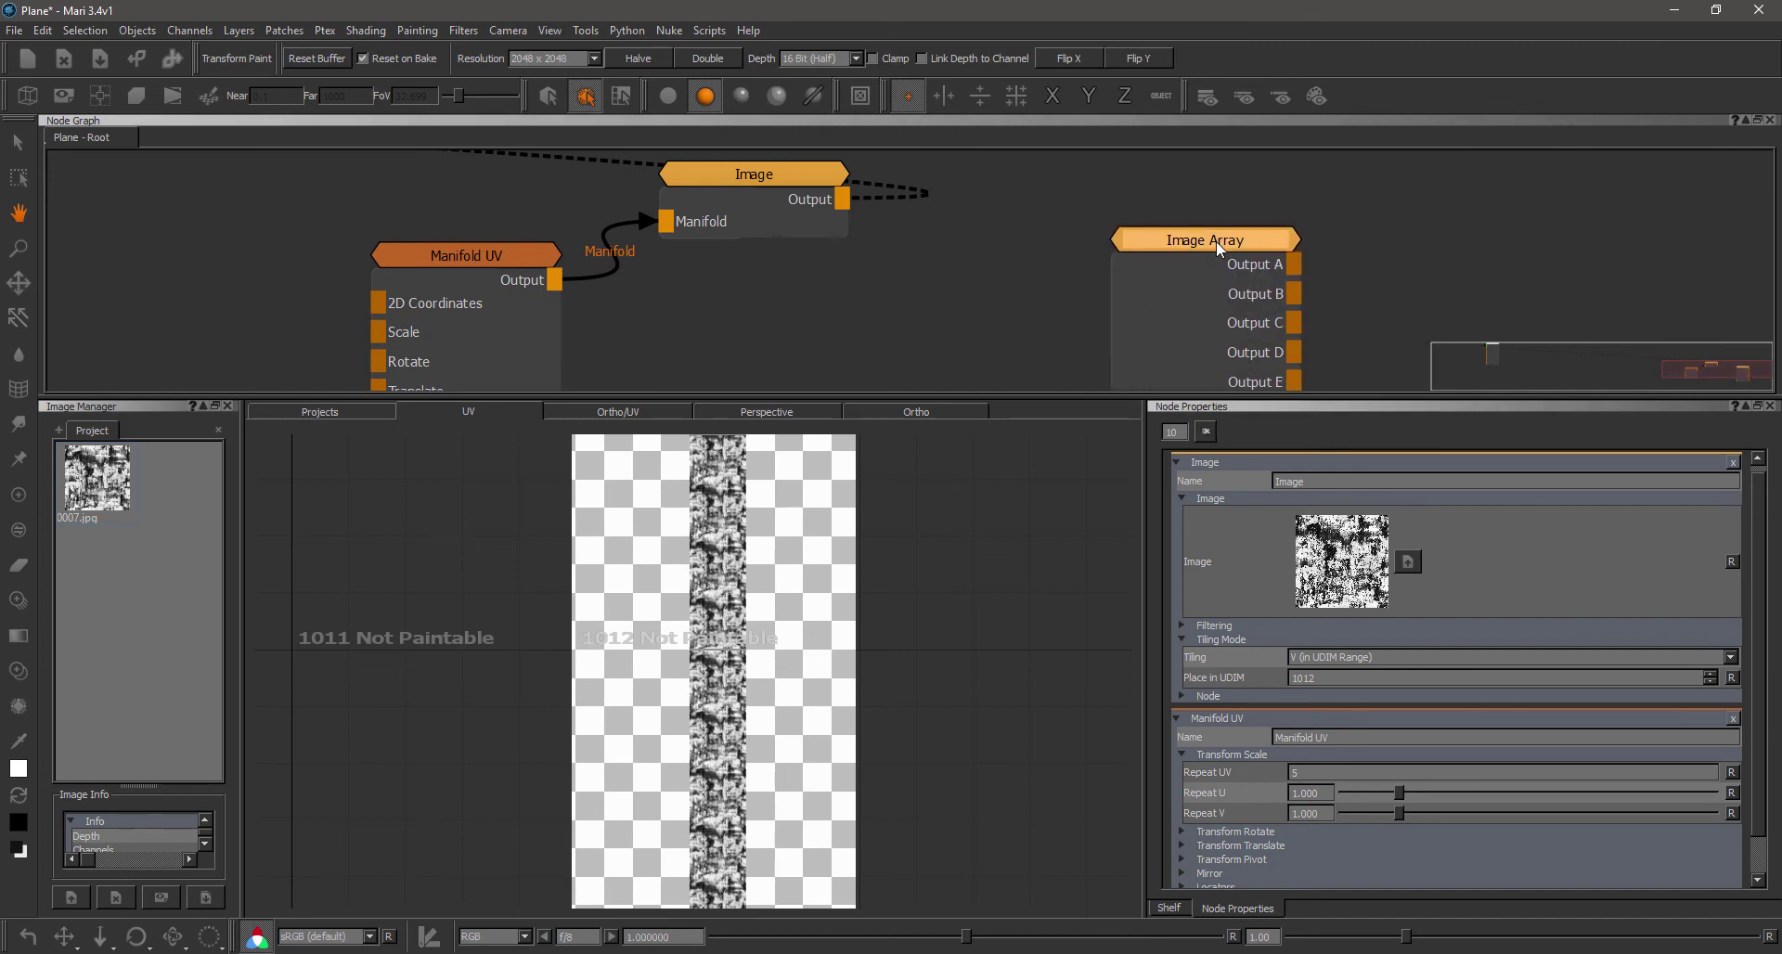
{"action": "double_click", "coordinate": [1215, 243]}
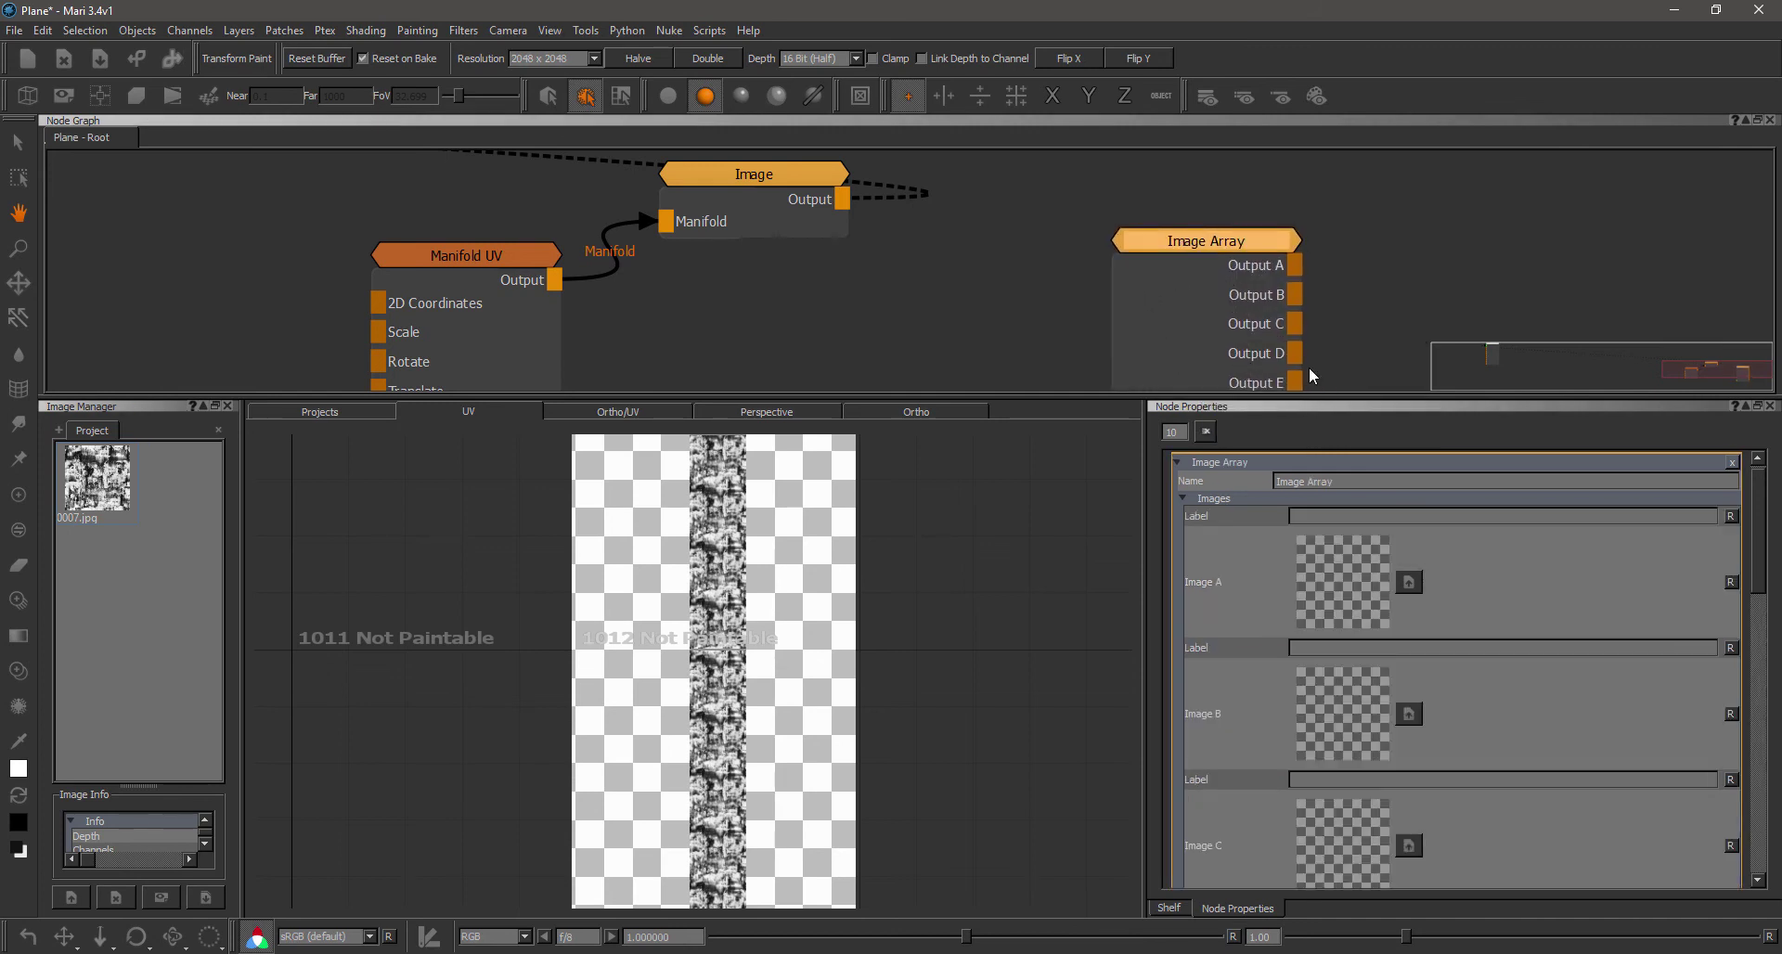
{"action": "left_click", "coordinate": [1215, 498]}
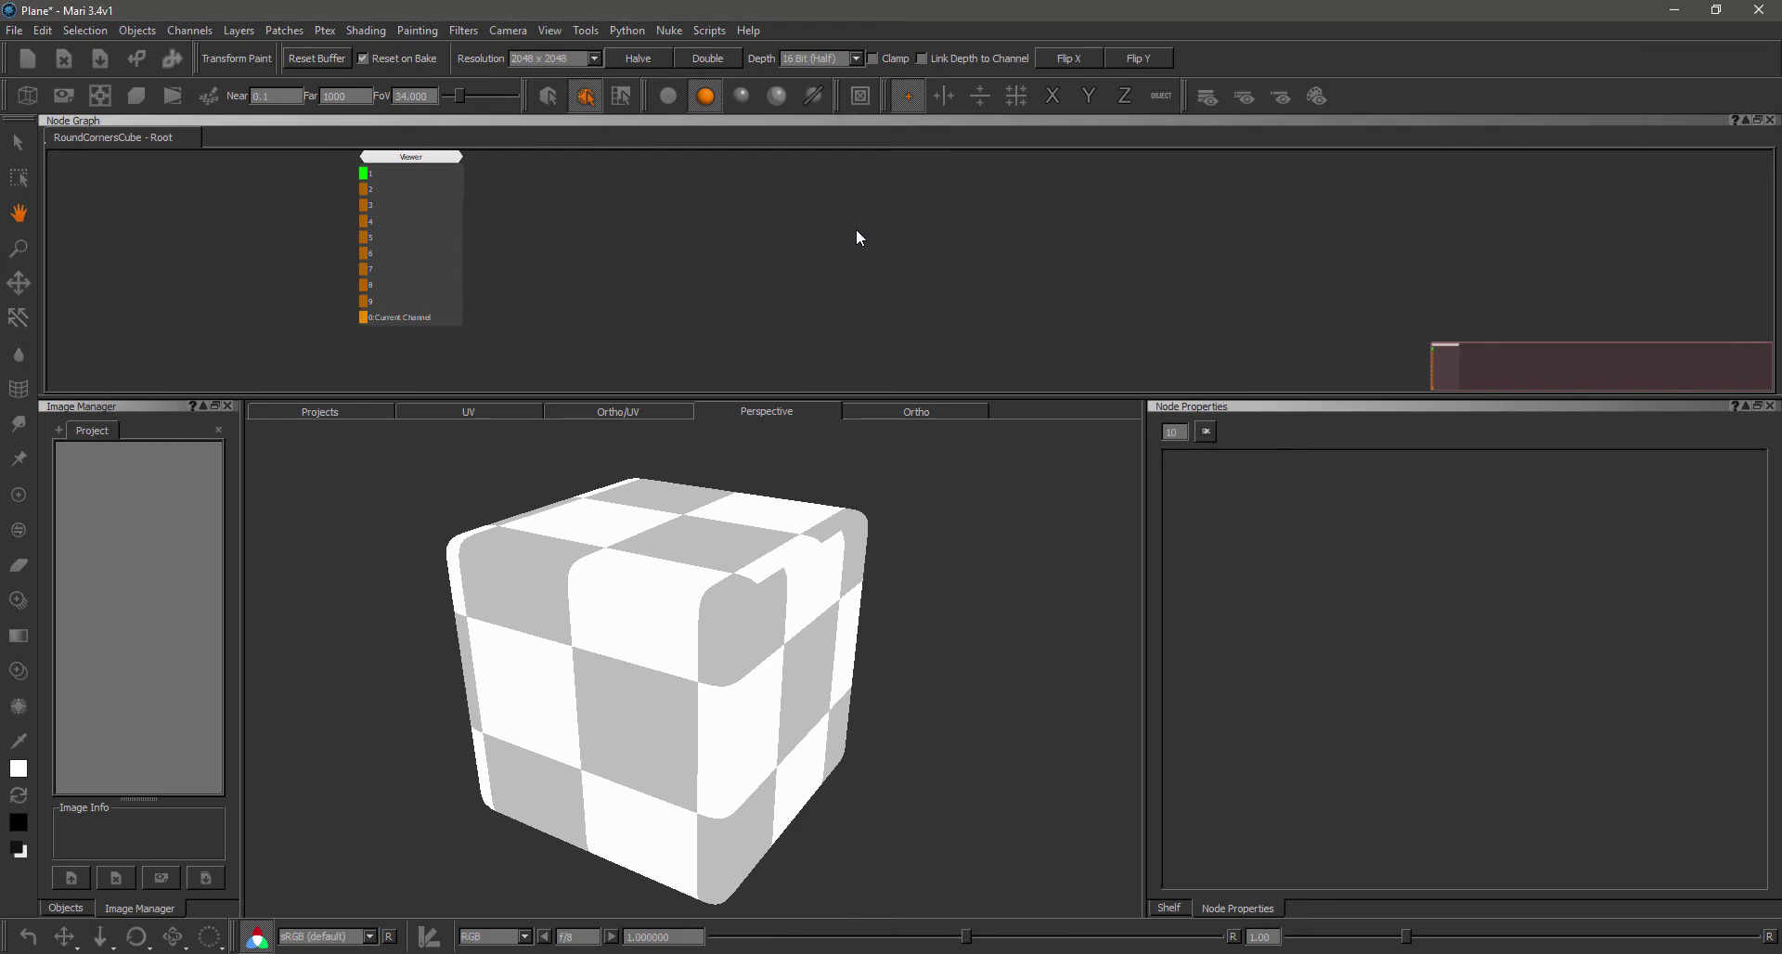
Step: Add an Axis Projection node to the RoundCornersCube graph, feeding the Viewer, with its properties open
{"action": "key", "text": "Tab"}
{"action": "type", "text": "axis"}
{"action": "key", "text": "Down"}
{"action": "key", "text": "Down"}
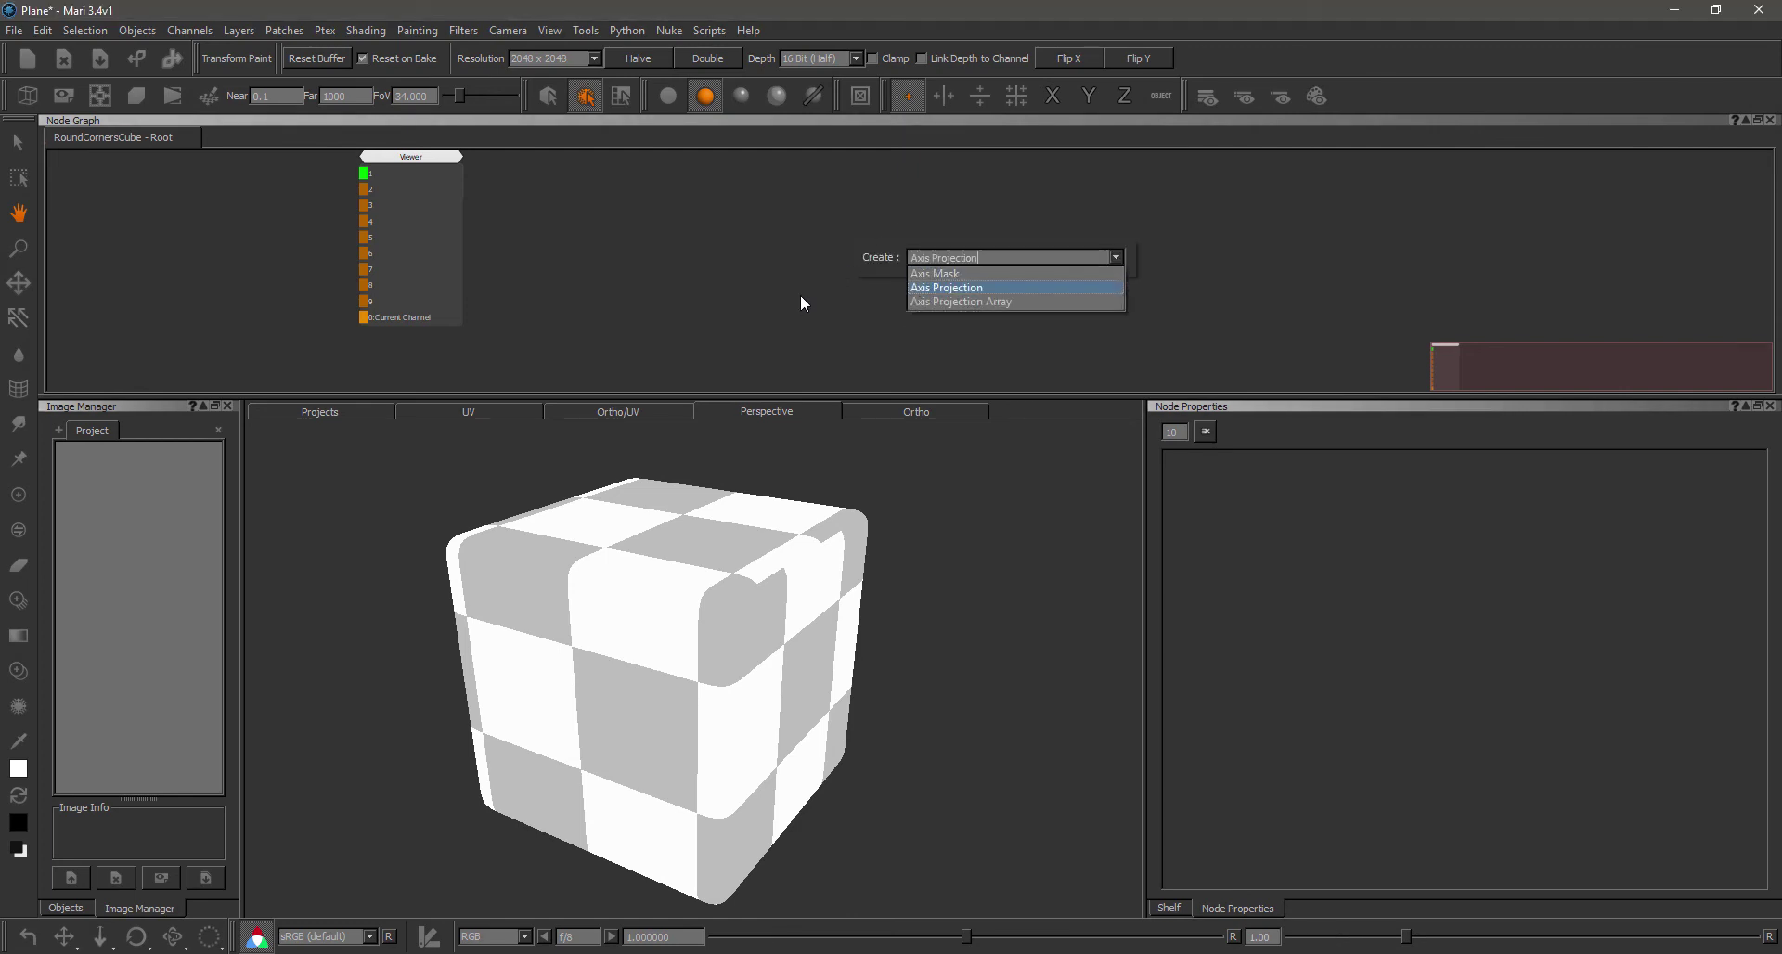
{"action": "key", "text": "Return"}
{"action": "left_click_drag", "start_coordinate": [916, 253], "coordinate": [891, 242]}
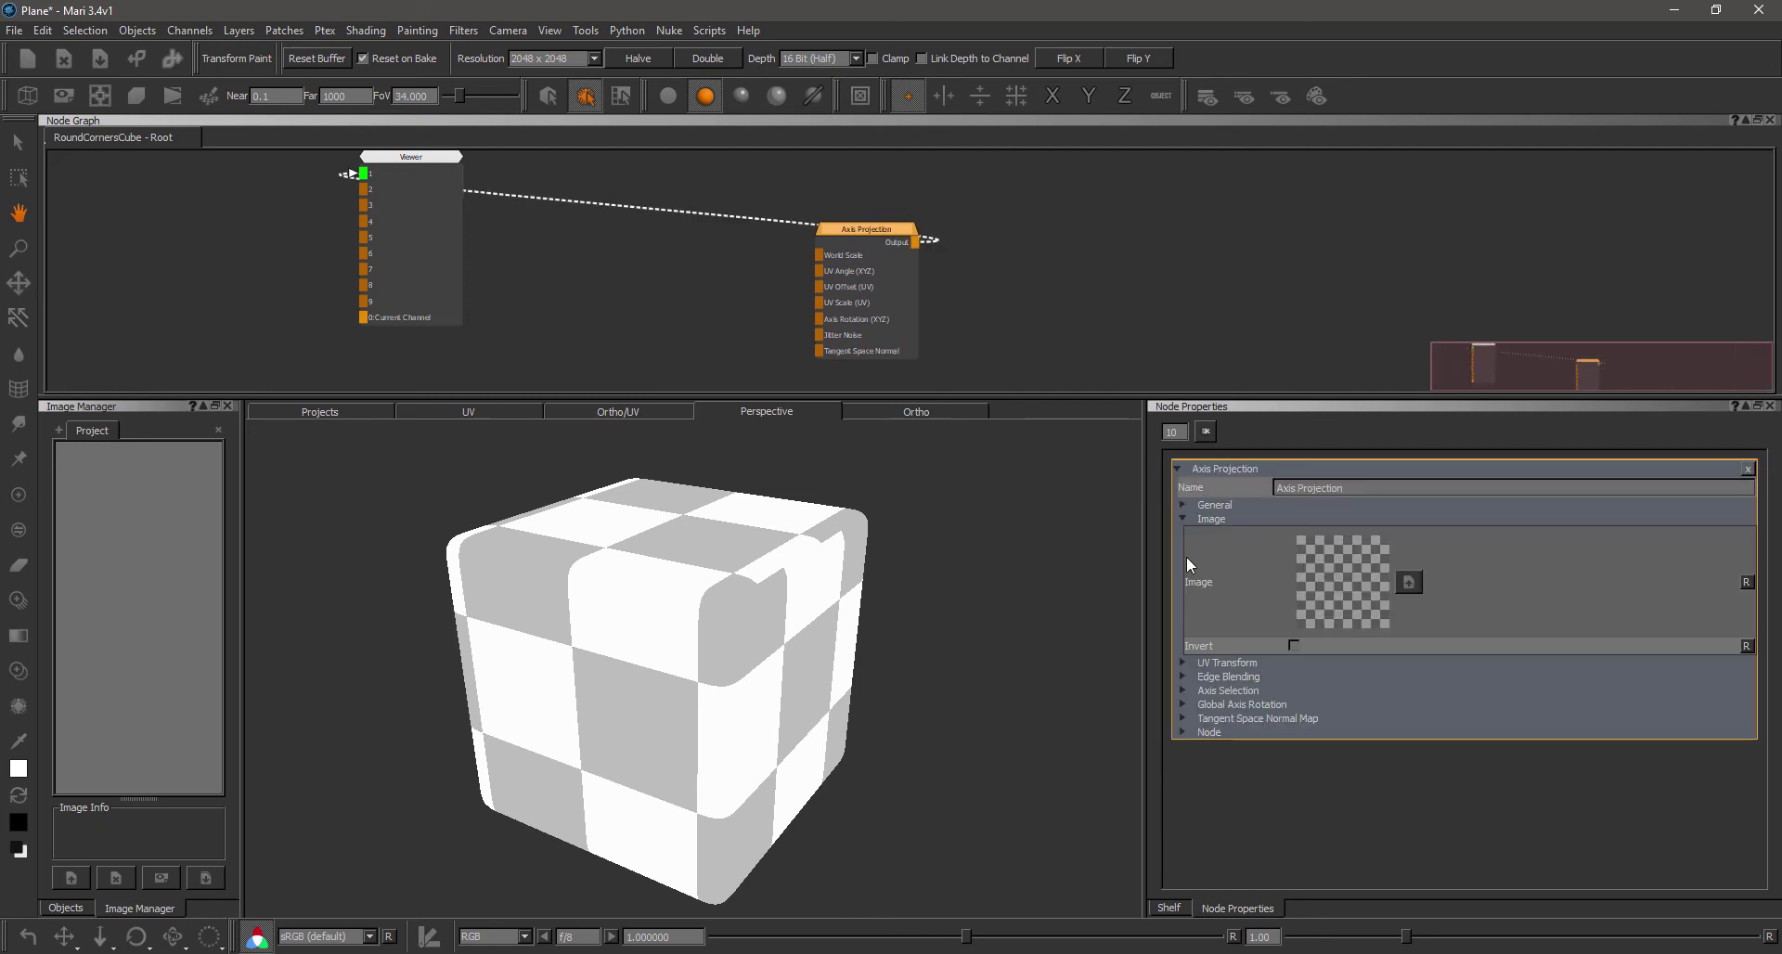
Step: Load 0005.jpg from the WaterDamage_DripsDistinct shelf and assign it as the Axis Projection's image
{"action": "left_click", "coordinate": [1170, 908]}
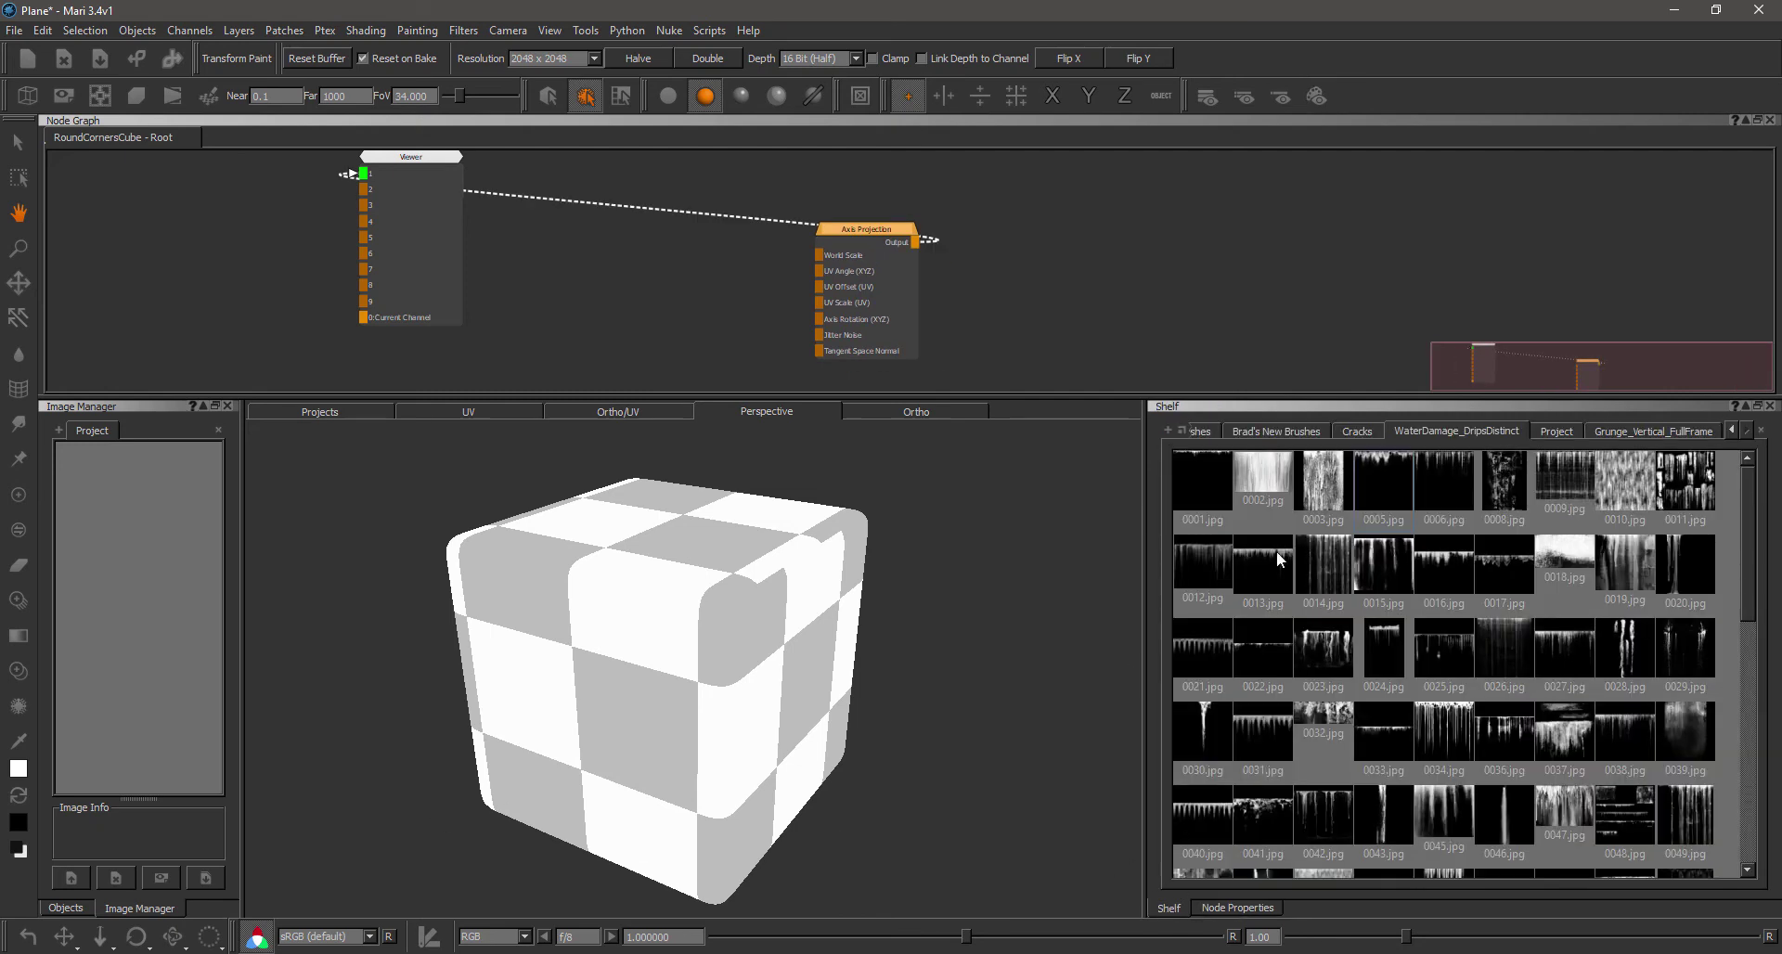
{"action": "double_click", "coordinate": [1389, 475]}
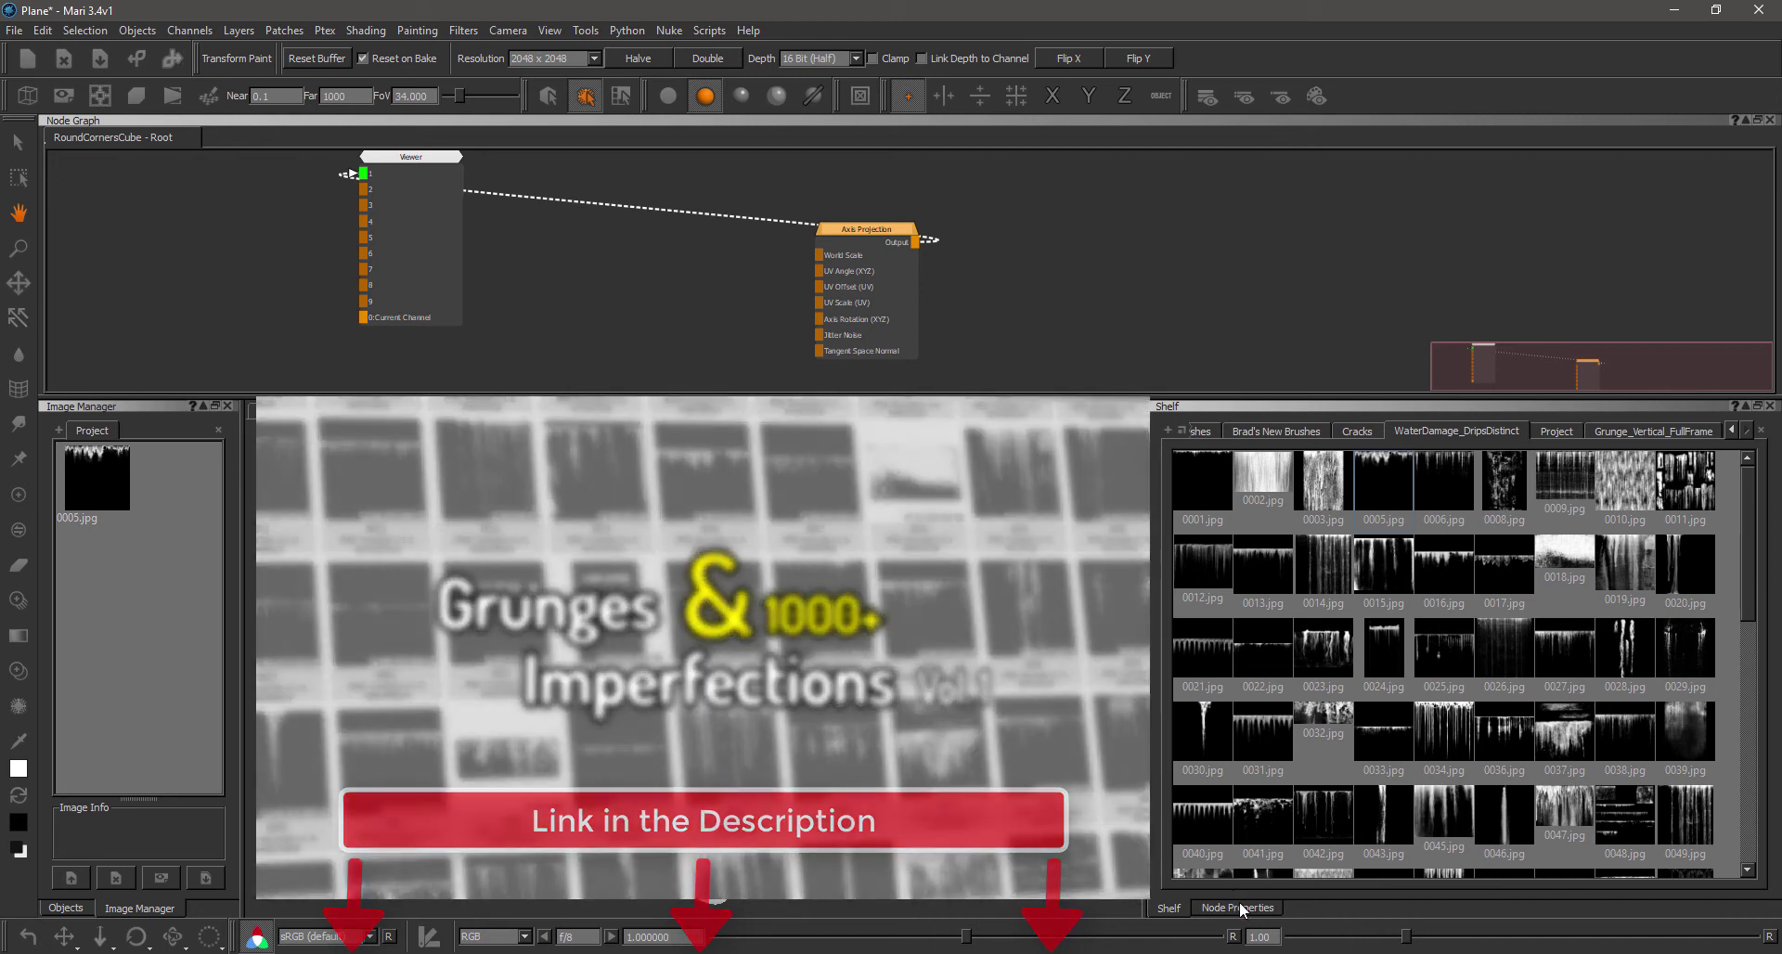
{"action": "left_click", "coordinate": [1237, 908]}
{"action": "left_click_drag", "start_coordinate": [108, 481], "coordinate": [1342, 581]}
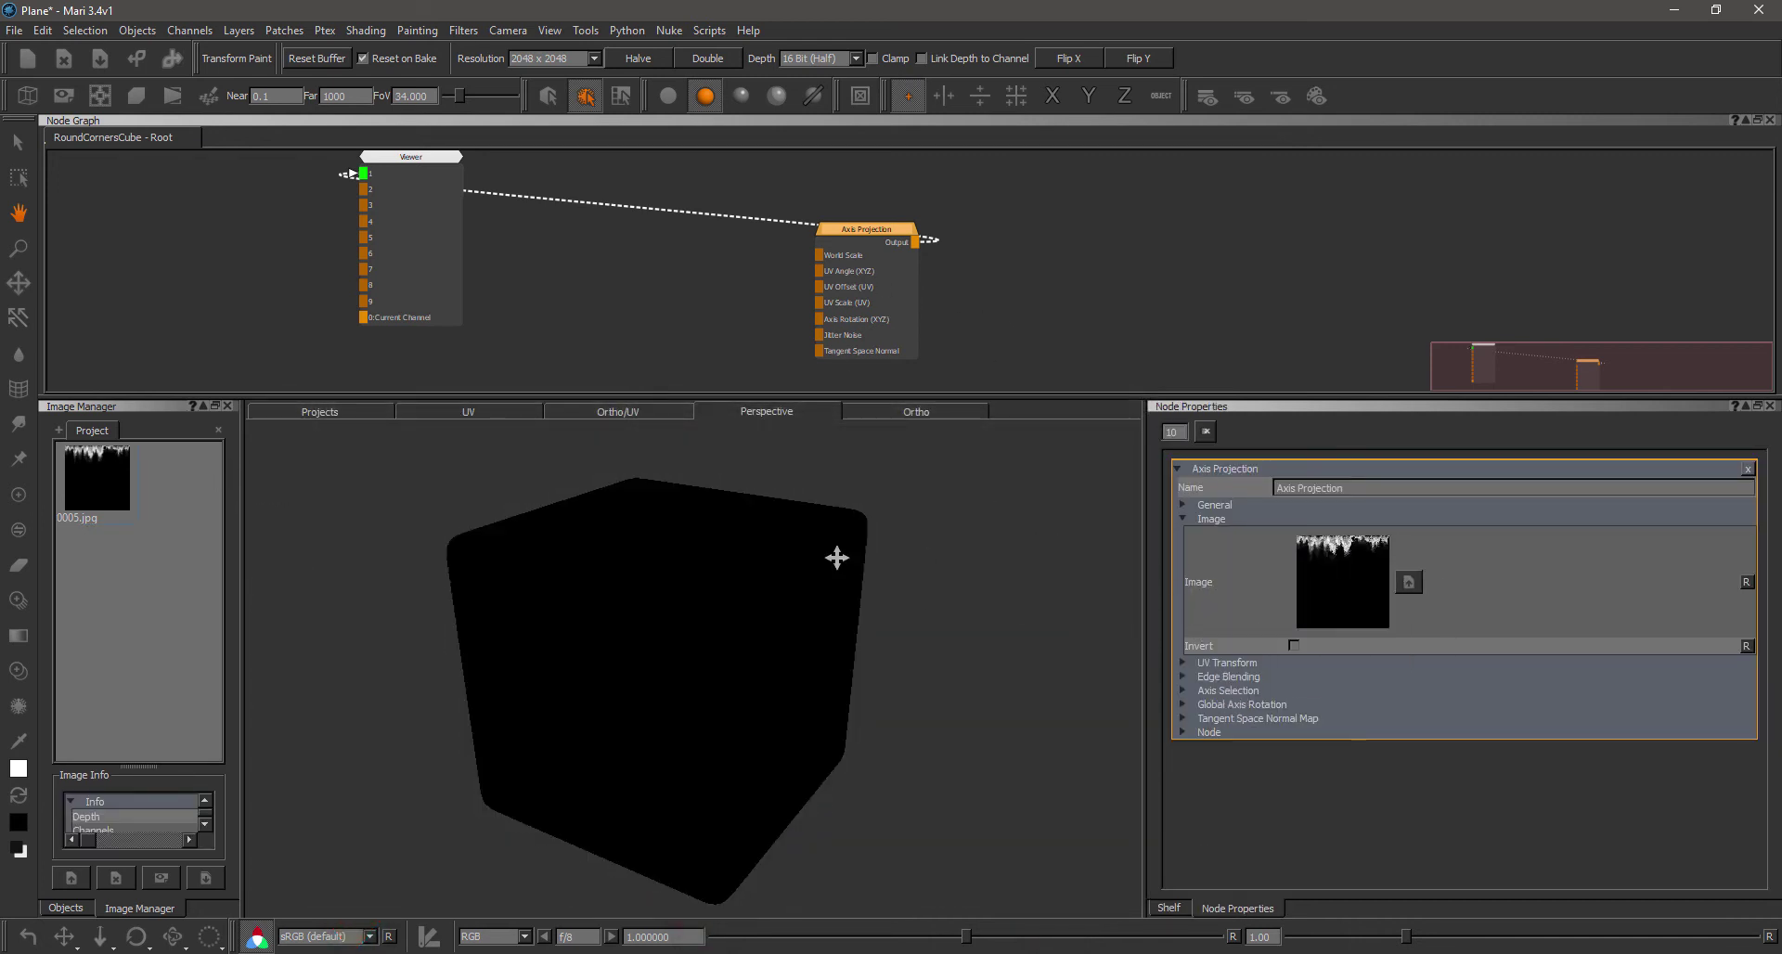
Step: Try a World Scale of 10 on the Axis Projection and set it to 20
{"action": "left_click", "coordinate": [1234, 504]}
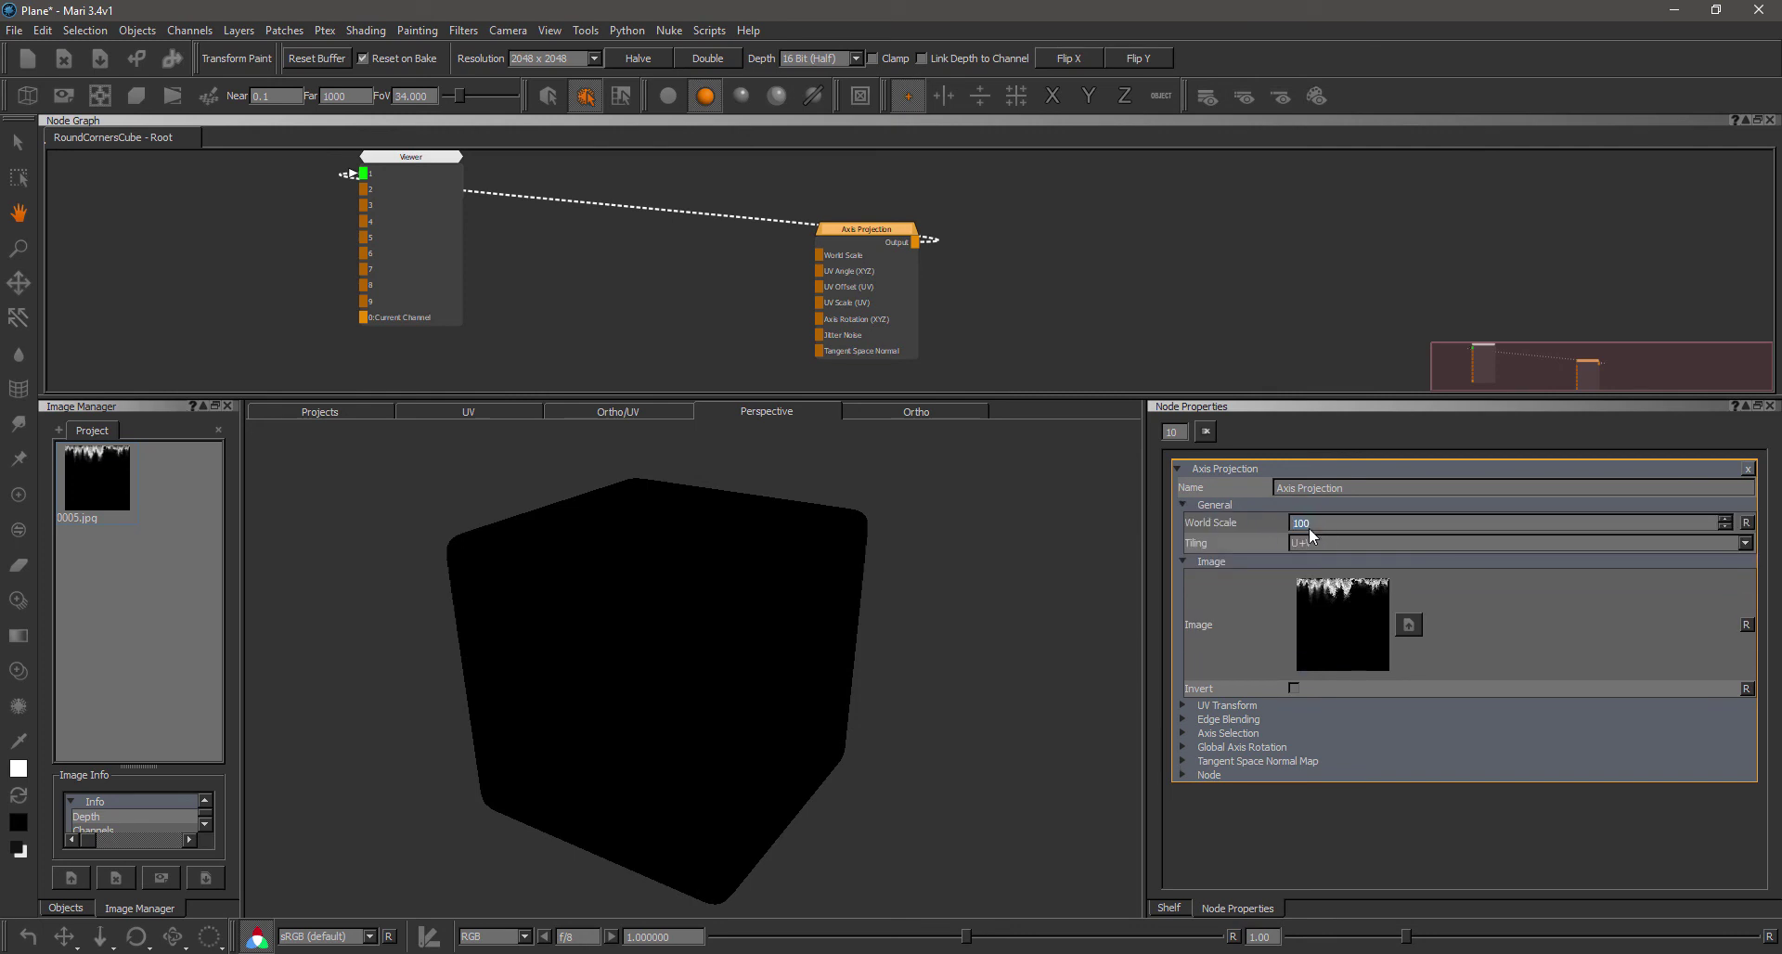
{"action": "type", "text": "10"}
{"action": "key", "text": "Return"}
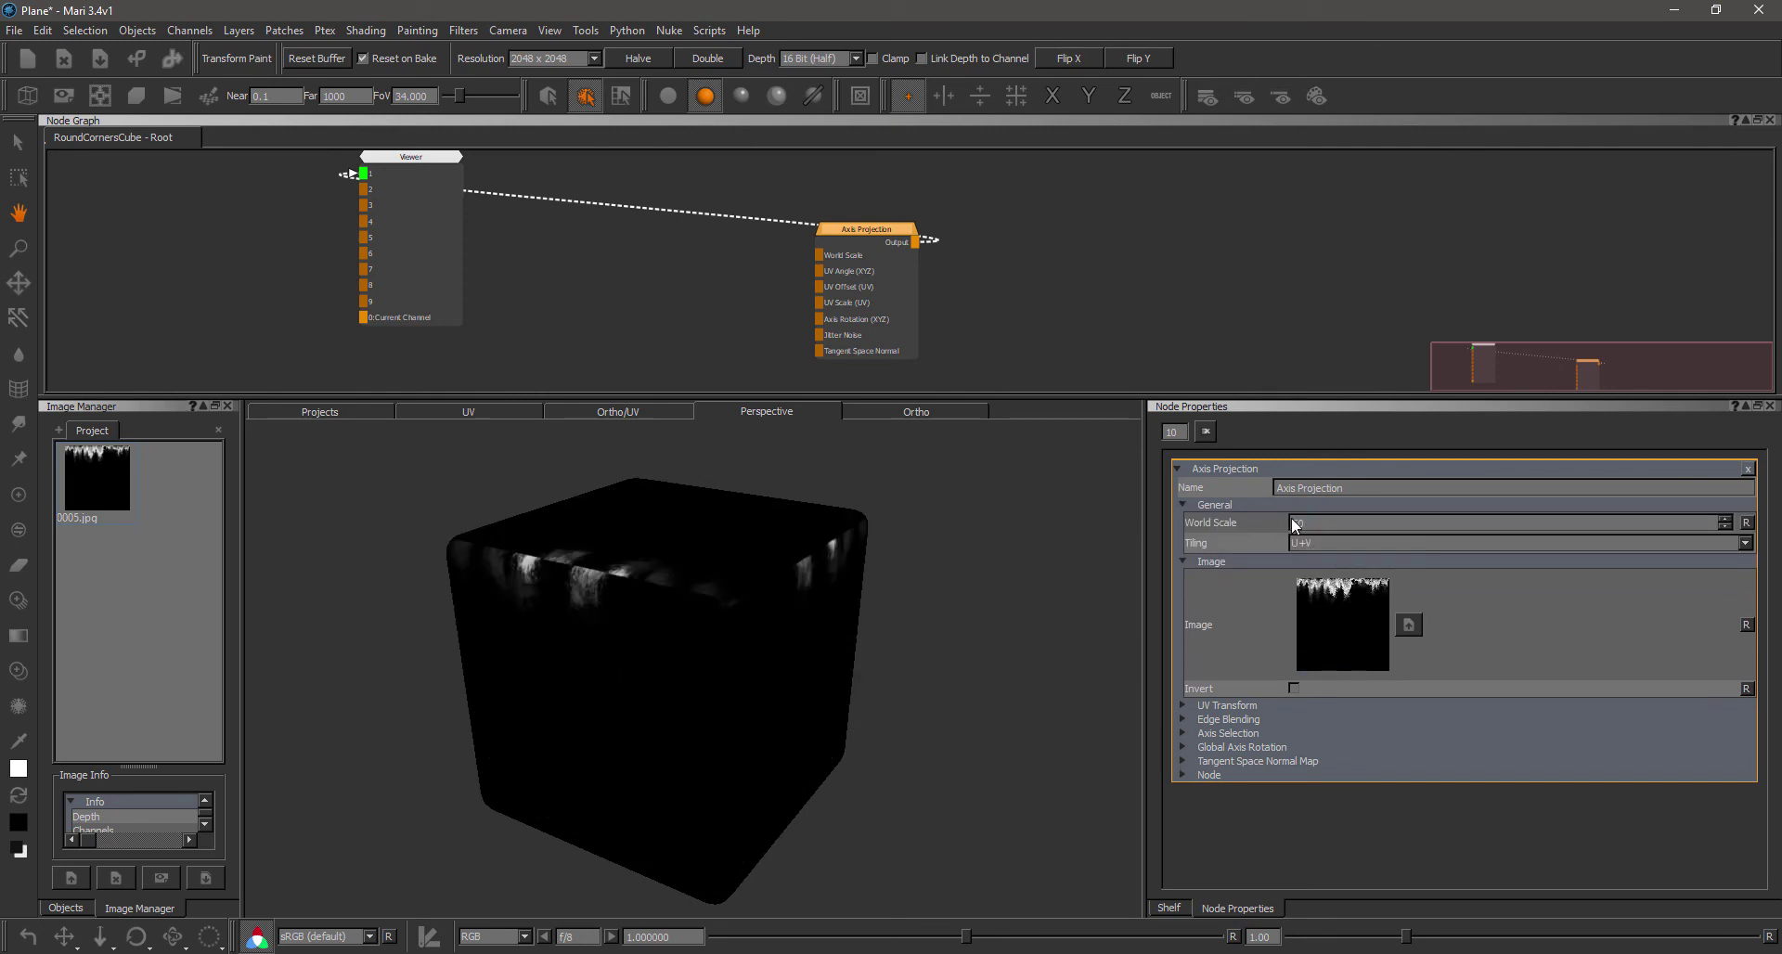
{"action": "type", "text": "20"}
{"action": "key", "text": "Return"}
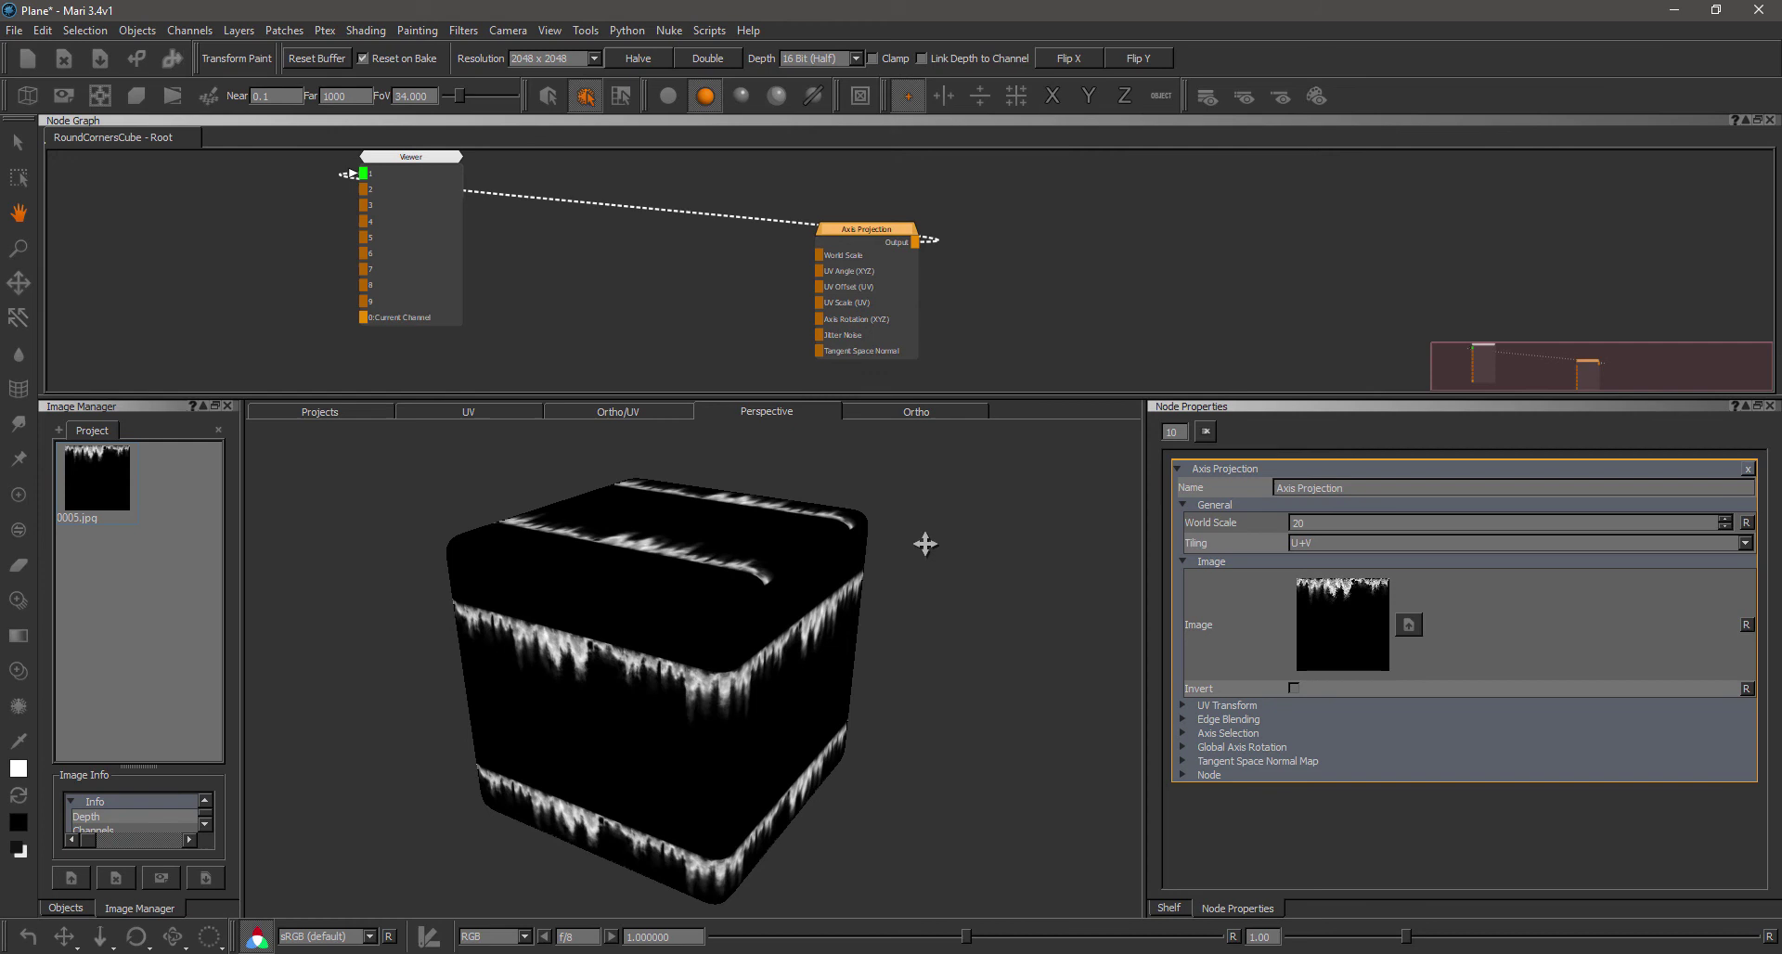
{"action": "mouse_move", "coordinate": [791, 698]}
{"action": "middle_mouse_down", "text": "alt"}
{"action": "mouse_move", "coordinate": [788, 652]}
{"action": "mouse_move", "coordinate": [788, 669]}
{"action": "middle_mouse_up", "text": "alt"}
Step: Disable the Y and -Y axes in the Axis Projection's Axis Selection
{"action": "left_click", "coordinate": [1230, 733]}
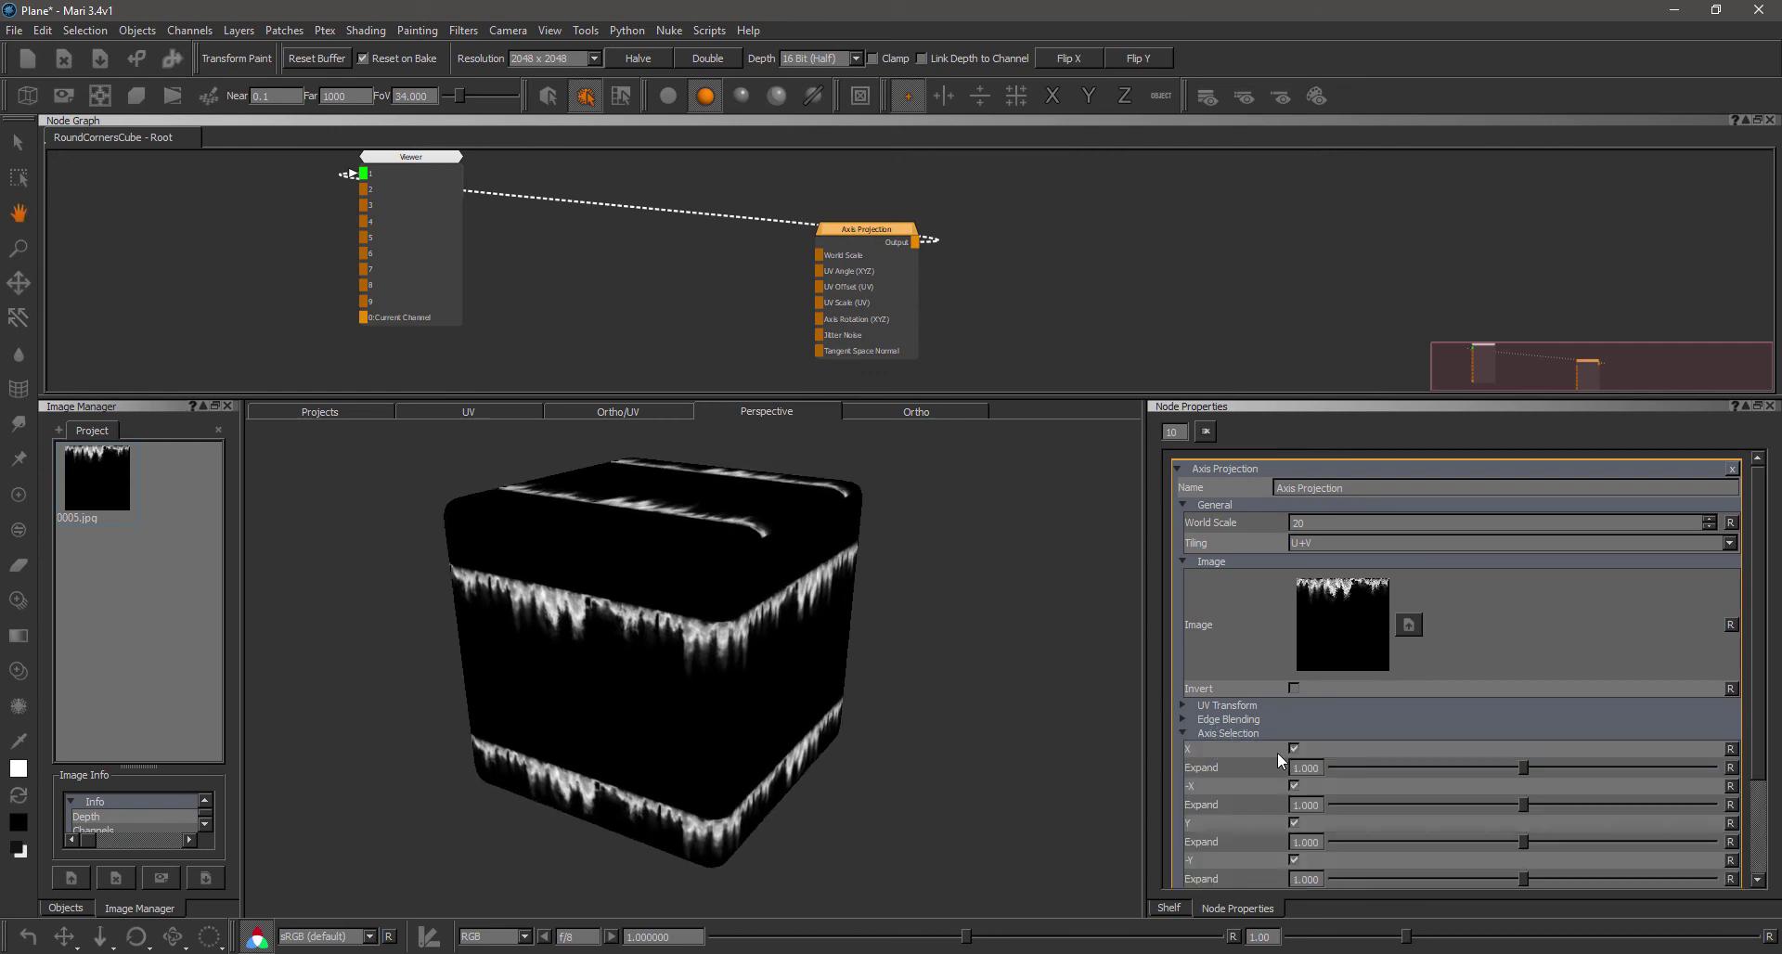
{"action": "scroll", "coordinate": [1667, 748], "scroll_direction": "down", "scroll_amount": 3}
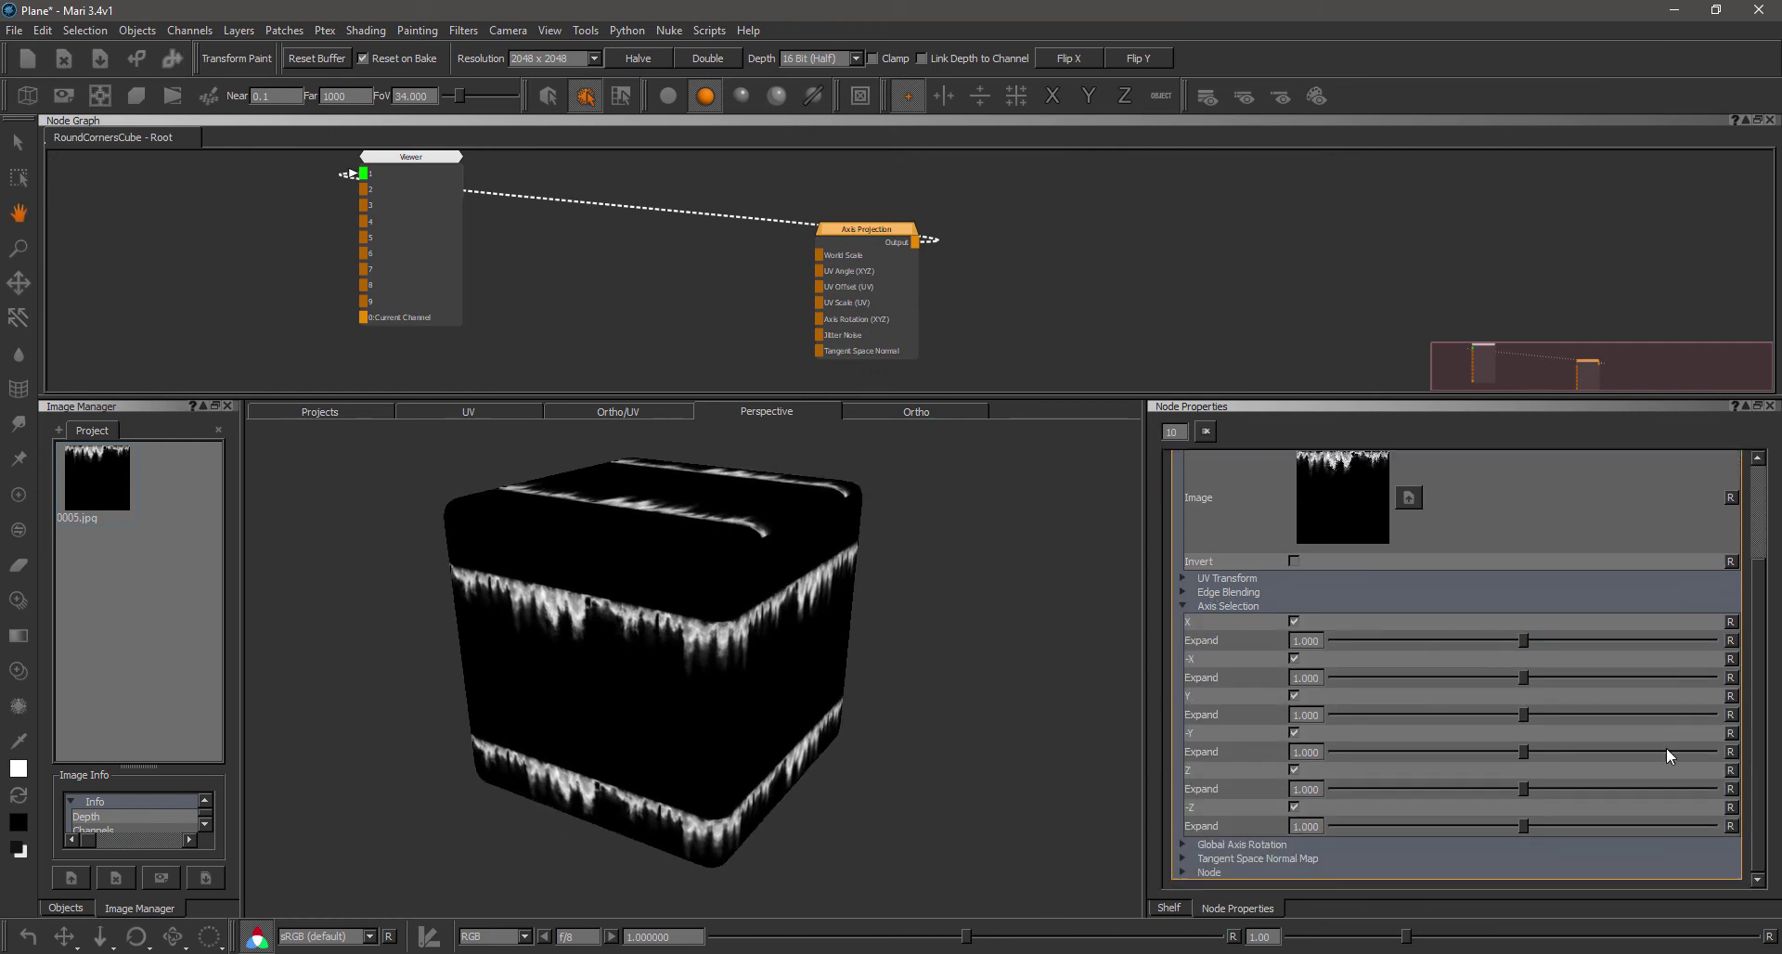
{"action": "left_click", "coordinate": [1294, 696]}
{"action": "left_click", "coordinate": [1293, 734]}
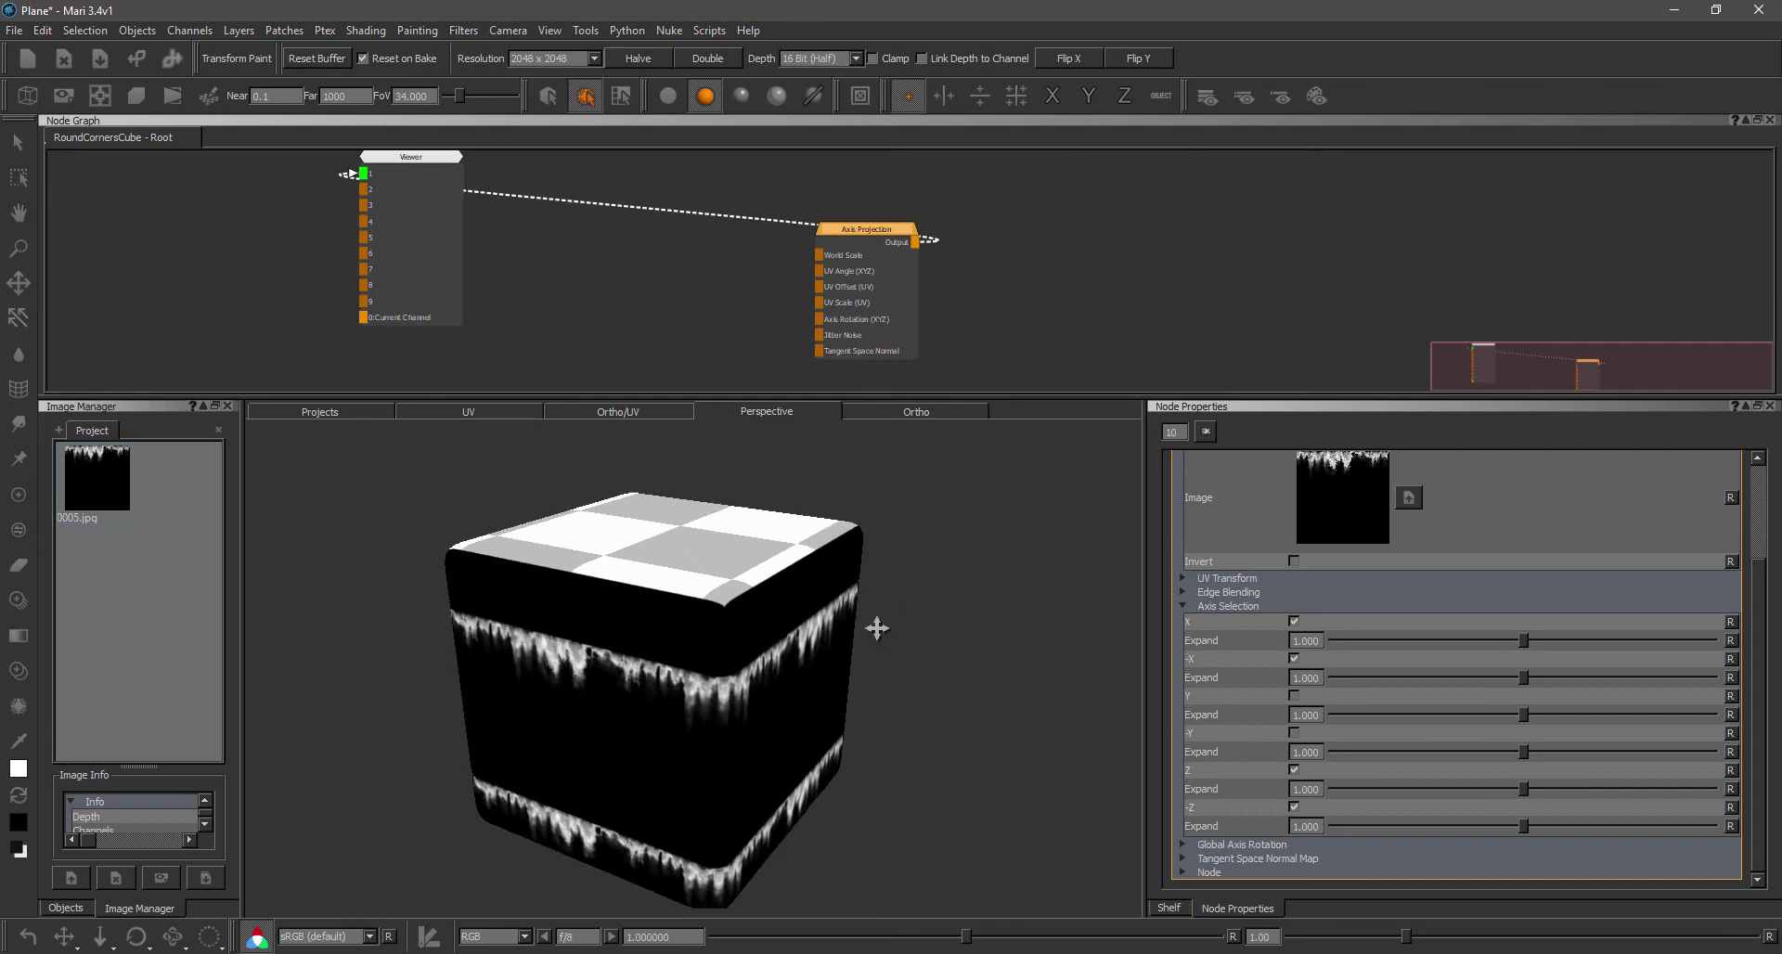
{"action": "left_click_drag", "start_coordinate": [877, 629], "coordinate": [780, 637], "text": "alt"}
{"action": "middle_click_drag", "start_coordinate": [780, 637], "coordinate": [787, 596], "text": "alt"}
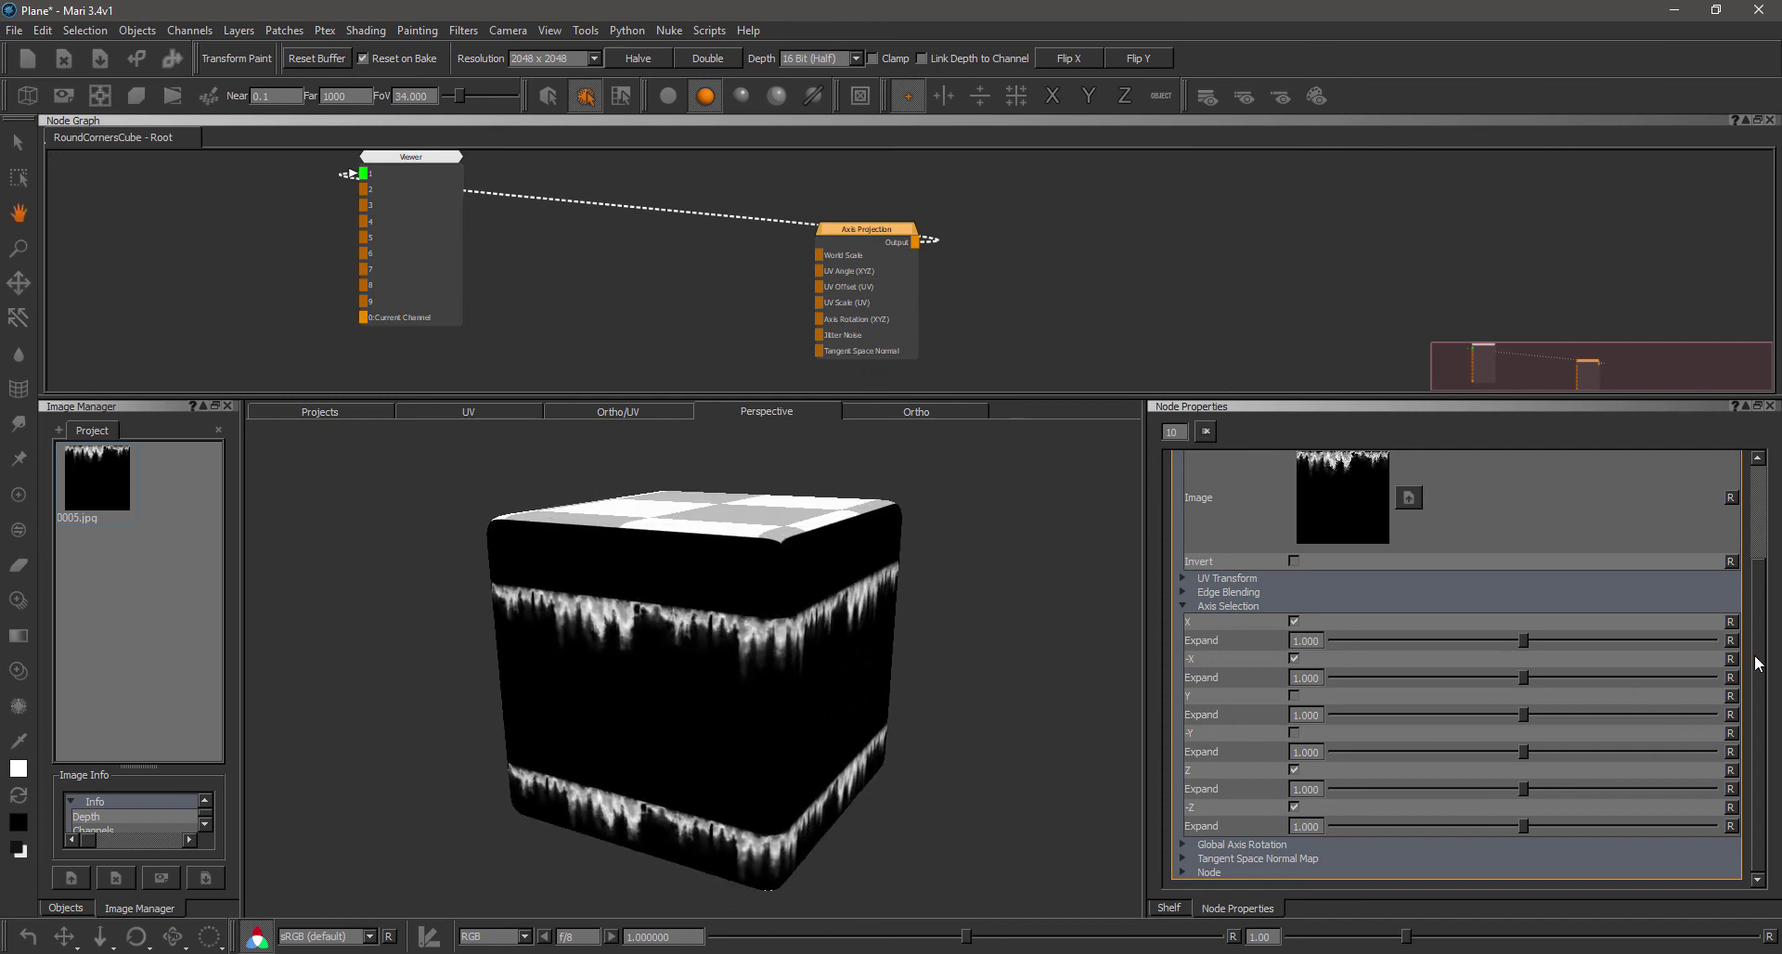
Step: Switch the Axis Projection's Tiling to No Tiling (Stencil) and inspect the projected image on the cube
{"action": "scroll", "coordinate": [1757, 663], "scroll_direction": "up", "scroll_amount": 3}
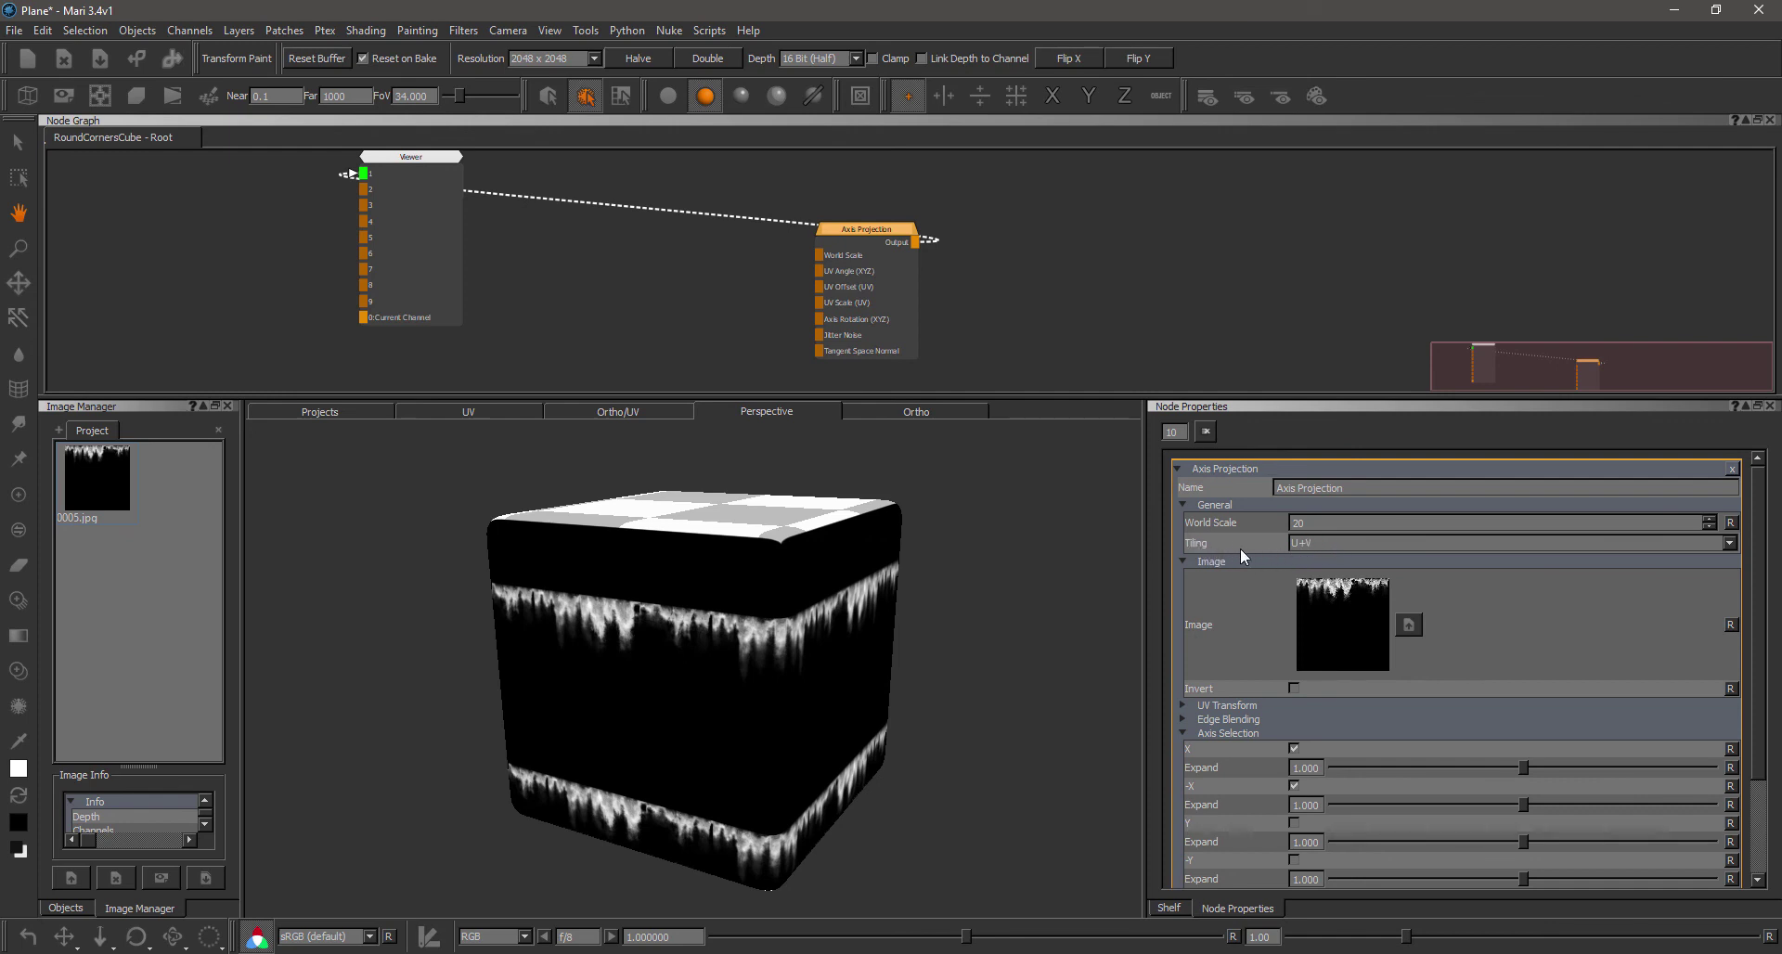
{"action": "left_click", "coordinate": [1329, 542]}
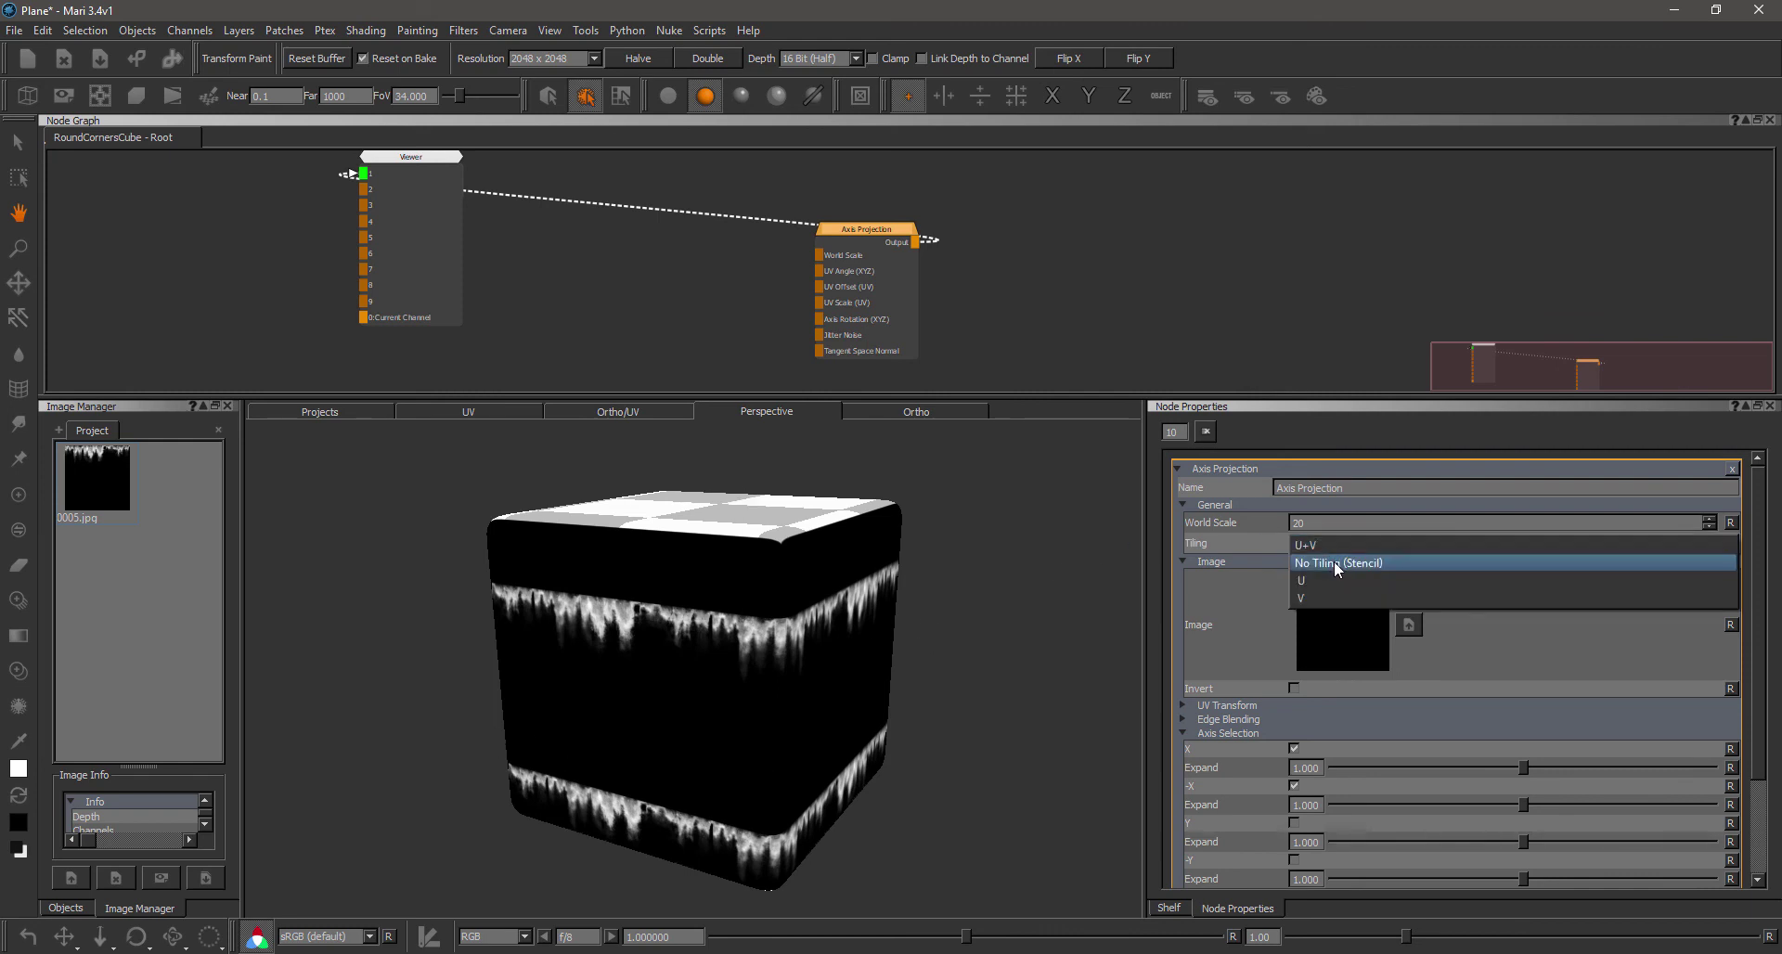
{"action": "left_click", "coordinate": [1327, 563]}
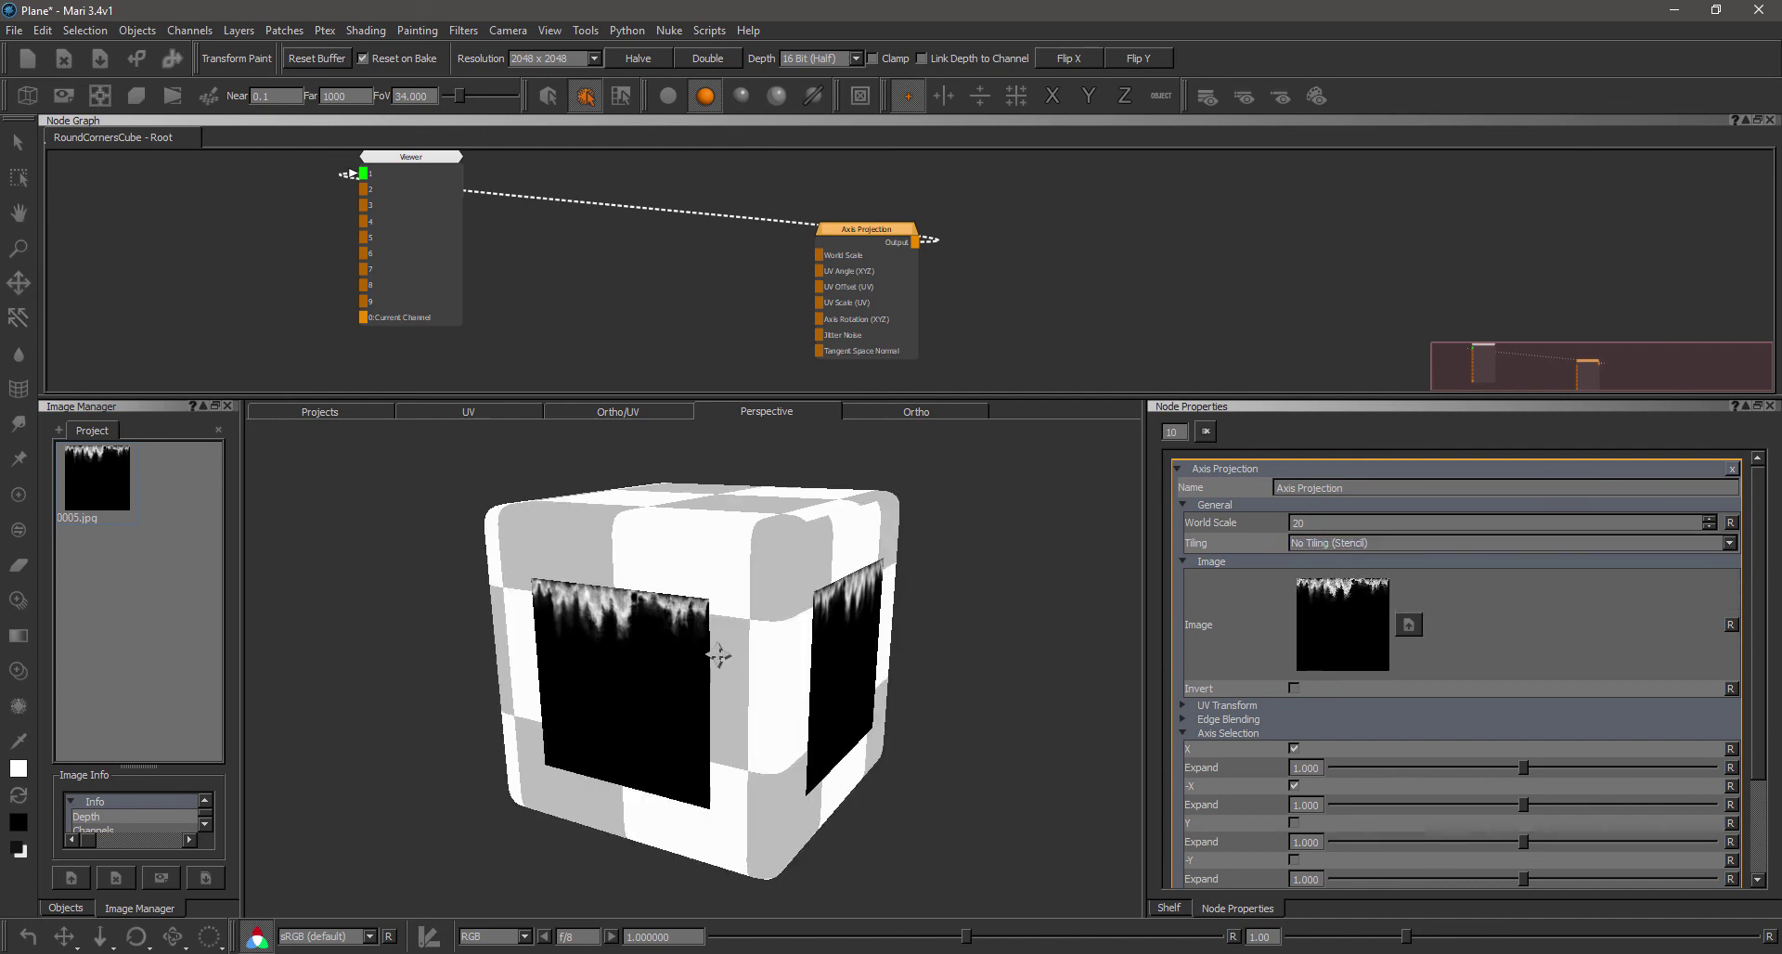
{"action": "left_click_drag", "start_coordinate": [687, 640], "coordinate": [733, 649]}
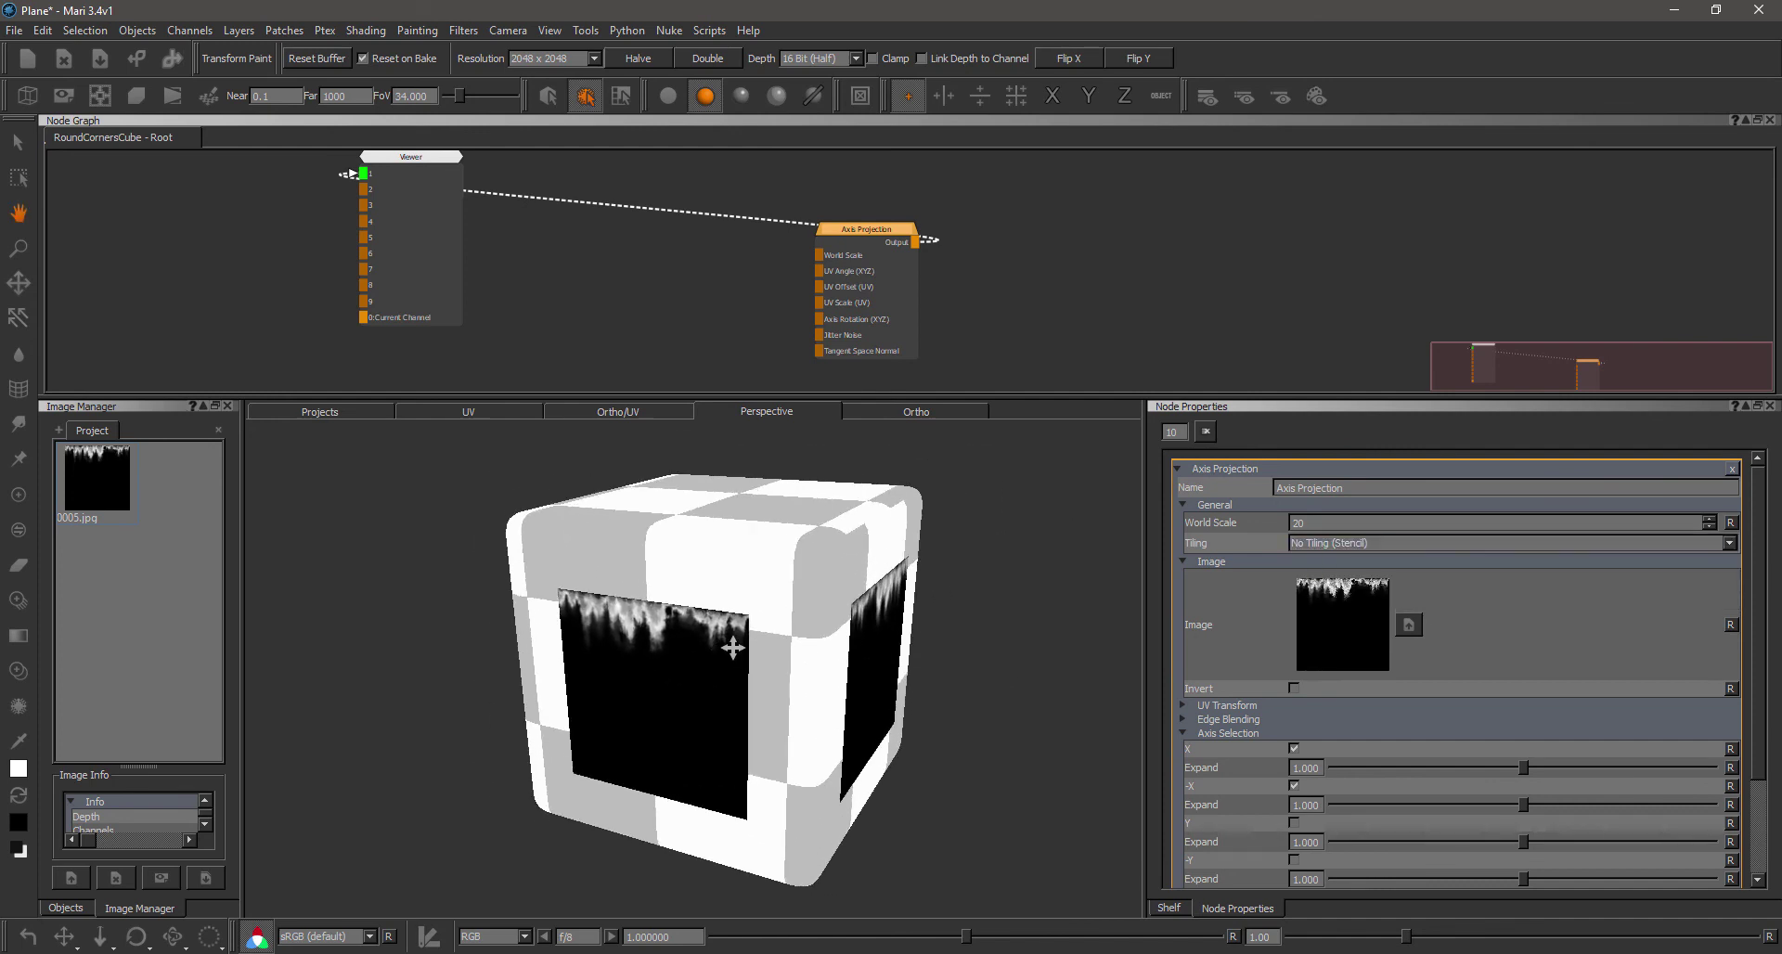
Step: Set the Axis Projection's Tiling to U and inspect the band around the cube
{"action": "left_click", "coordinate": [1351, 542]}
{"action": "left_click", "coordinate": [1322, 563]}
{"action": "left_click_drag", "start_coordinate": [878, 642], "coordinate": [728, 666]}
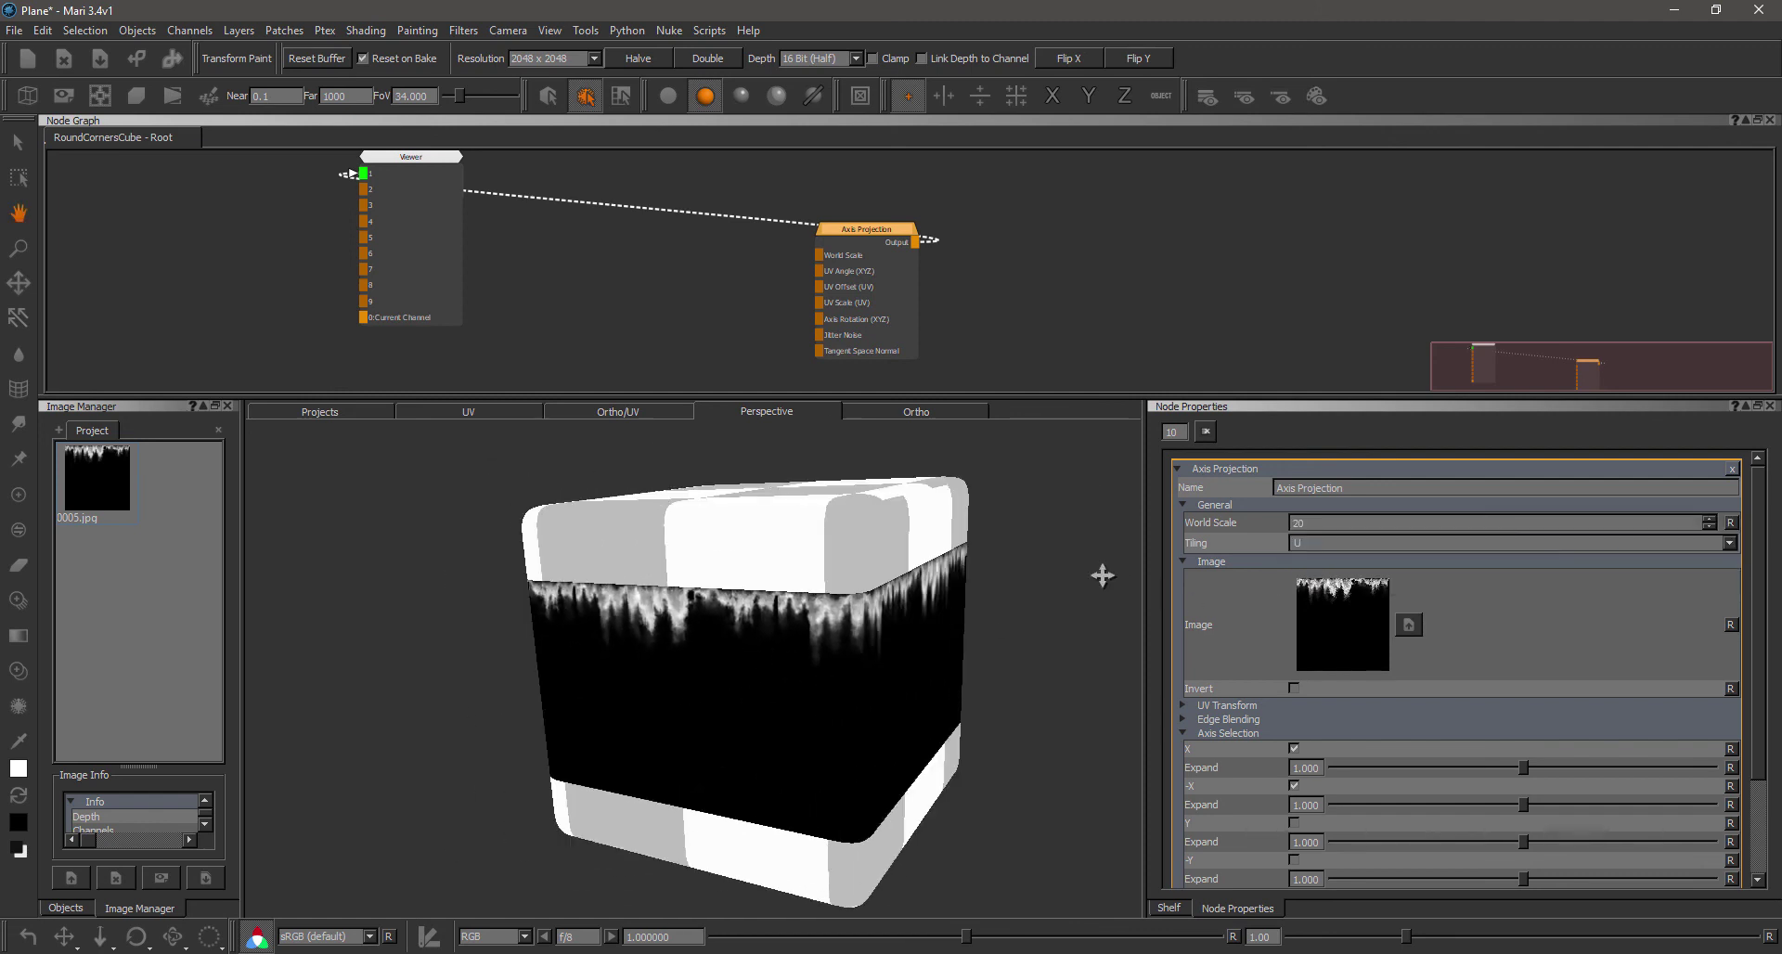
Step: Try the V tiling on the cube and return the Axis Projection's Tiling to U
{"action": "left_click", "coordinate": [1323, 543]}
{"action": "left_click", "coordinate": [1320, 565]}
{"action": "left_click_drag", "start_coordinate": [928, 641], "coordinate": [867, 664]}
{"action": "left_click", "coordinate": [1322, 546]}
{"action": "left_click", "coordinate": [1328, 528]}
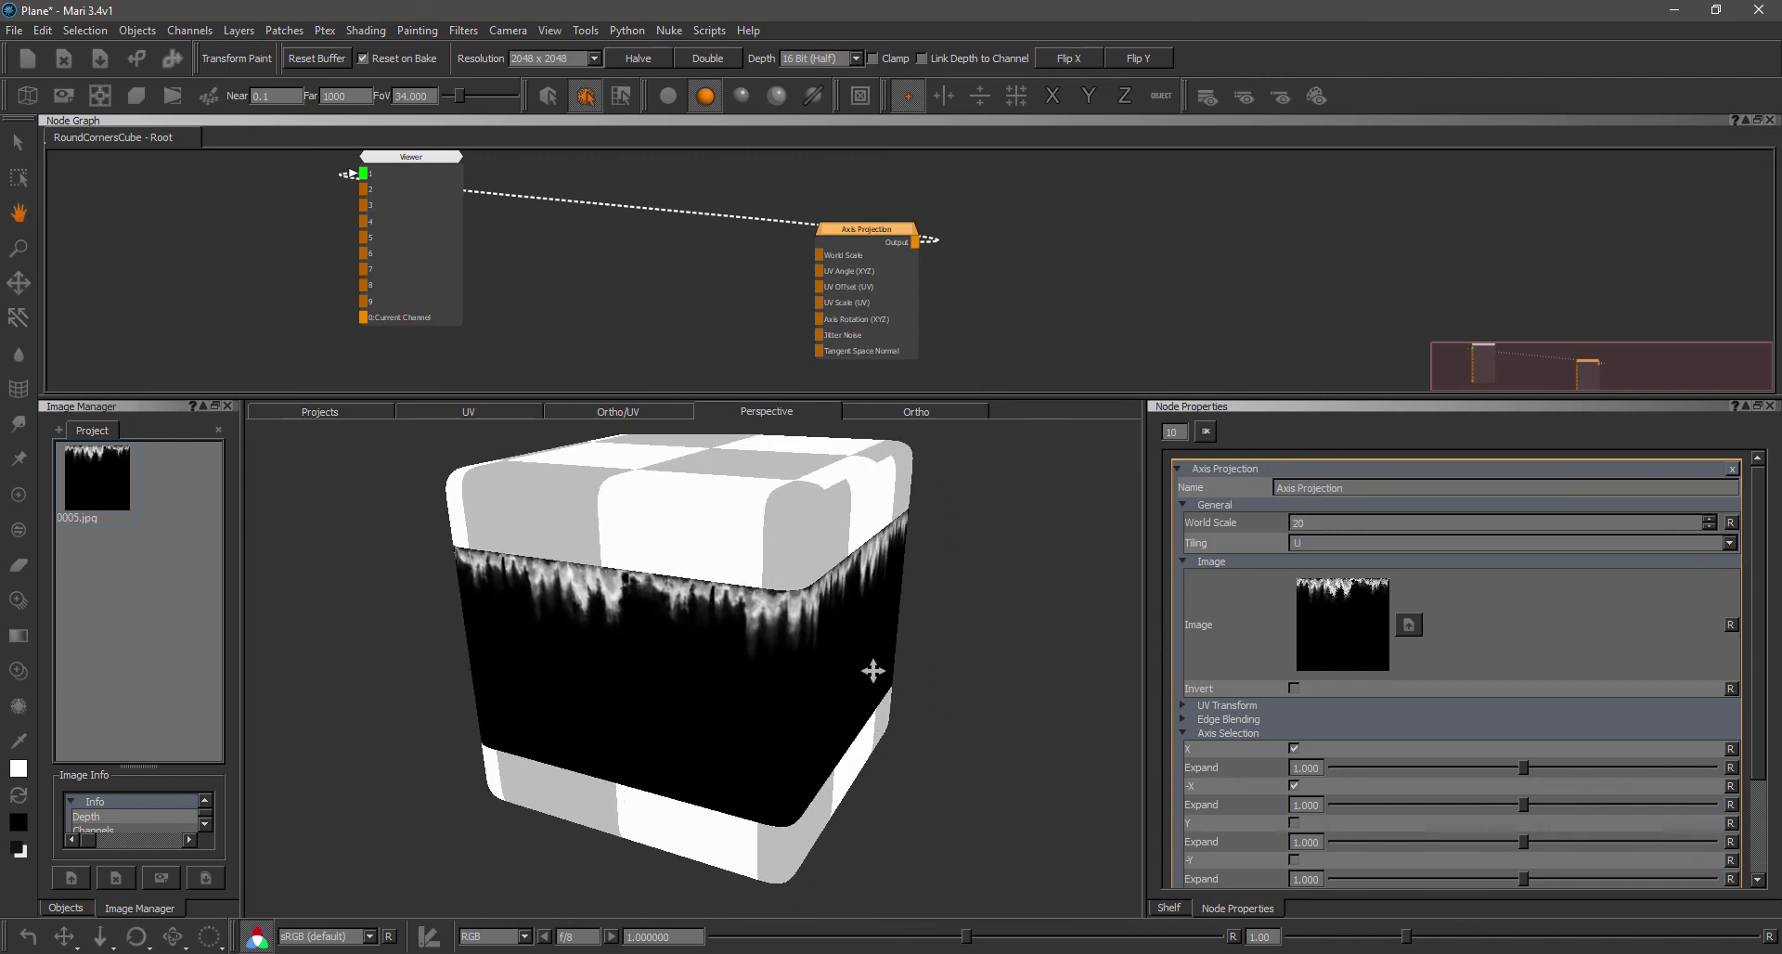
Step: Set the Axis Projection's Alignment to Top in its UV Transform settings
{"action": "left_click", "coordinate": [1227, 733]}
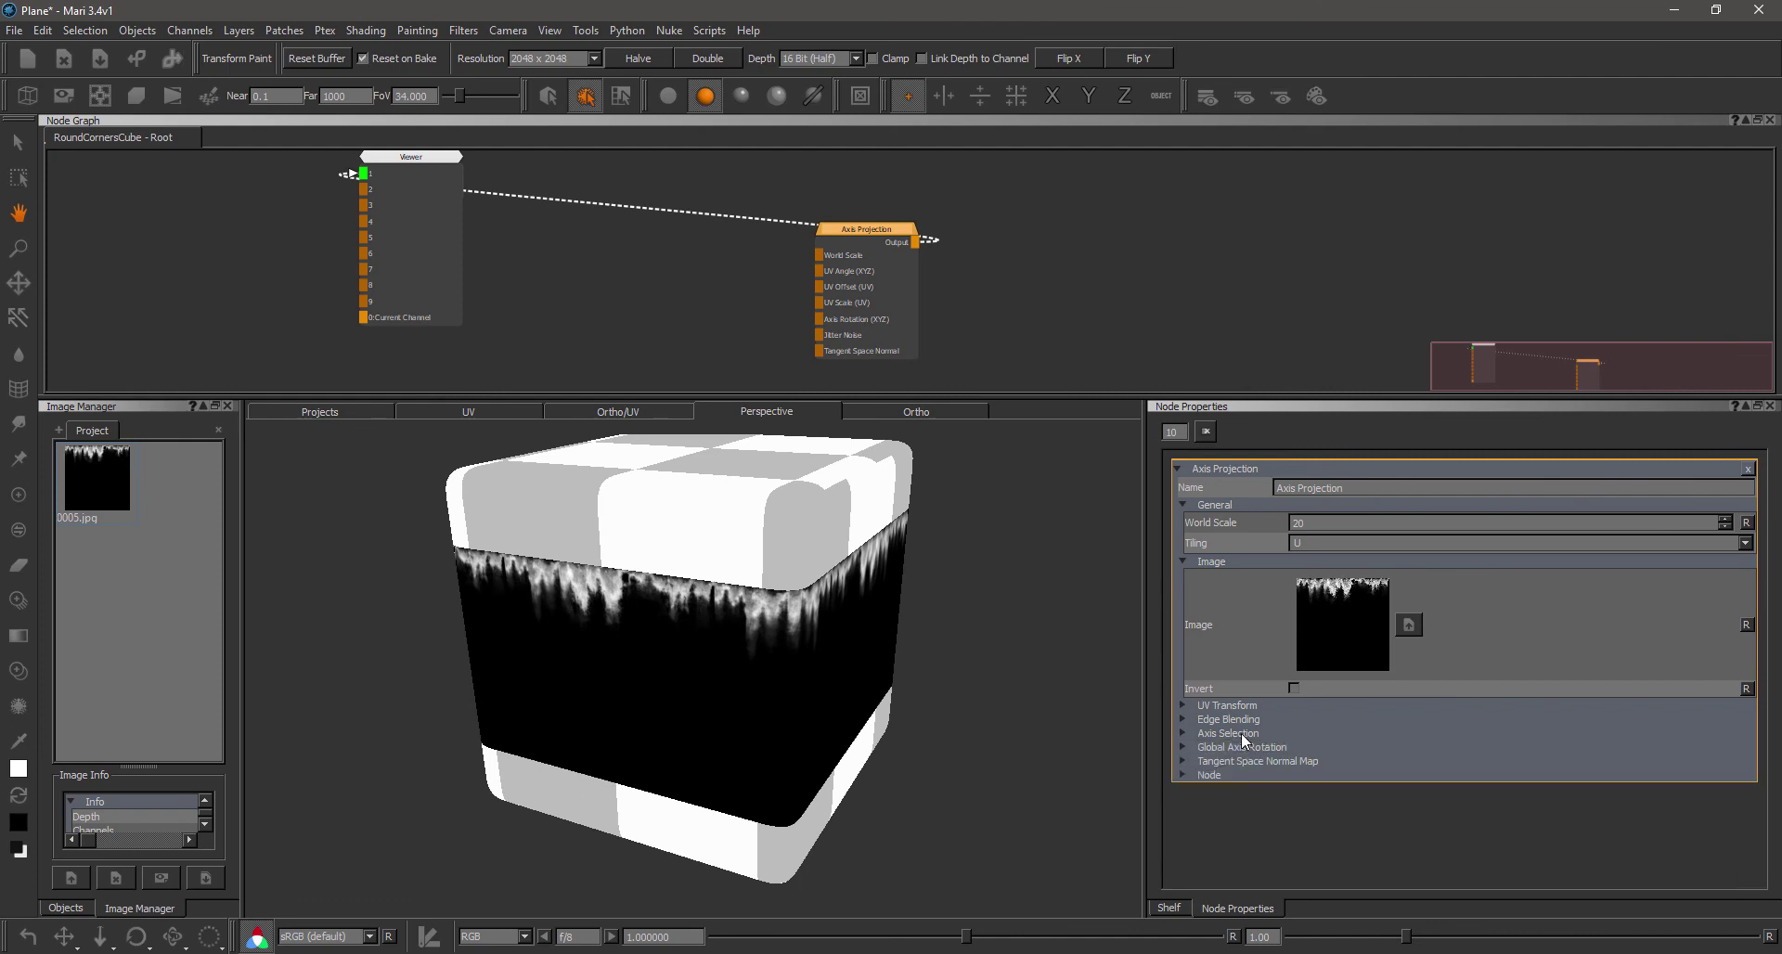
{"action": "left_click", "coordinate": [1234, 705]}
{"action": "scroll", "coordinate": [1418, 683], "scroll_direction": "down", "scroll_amount": 3}
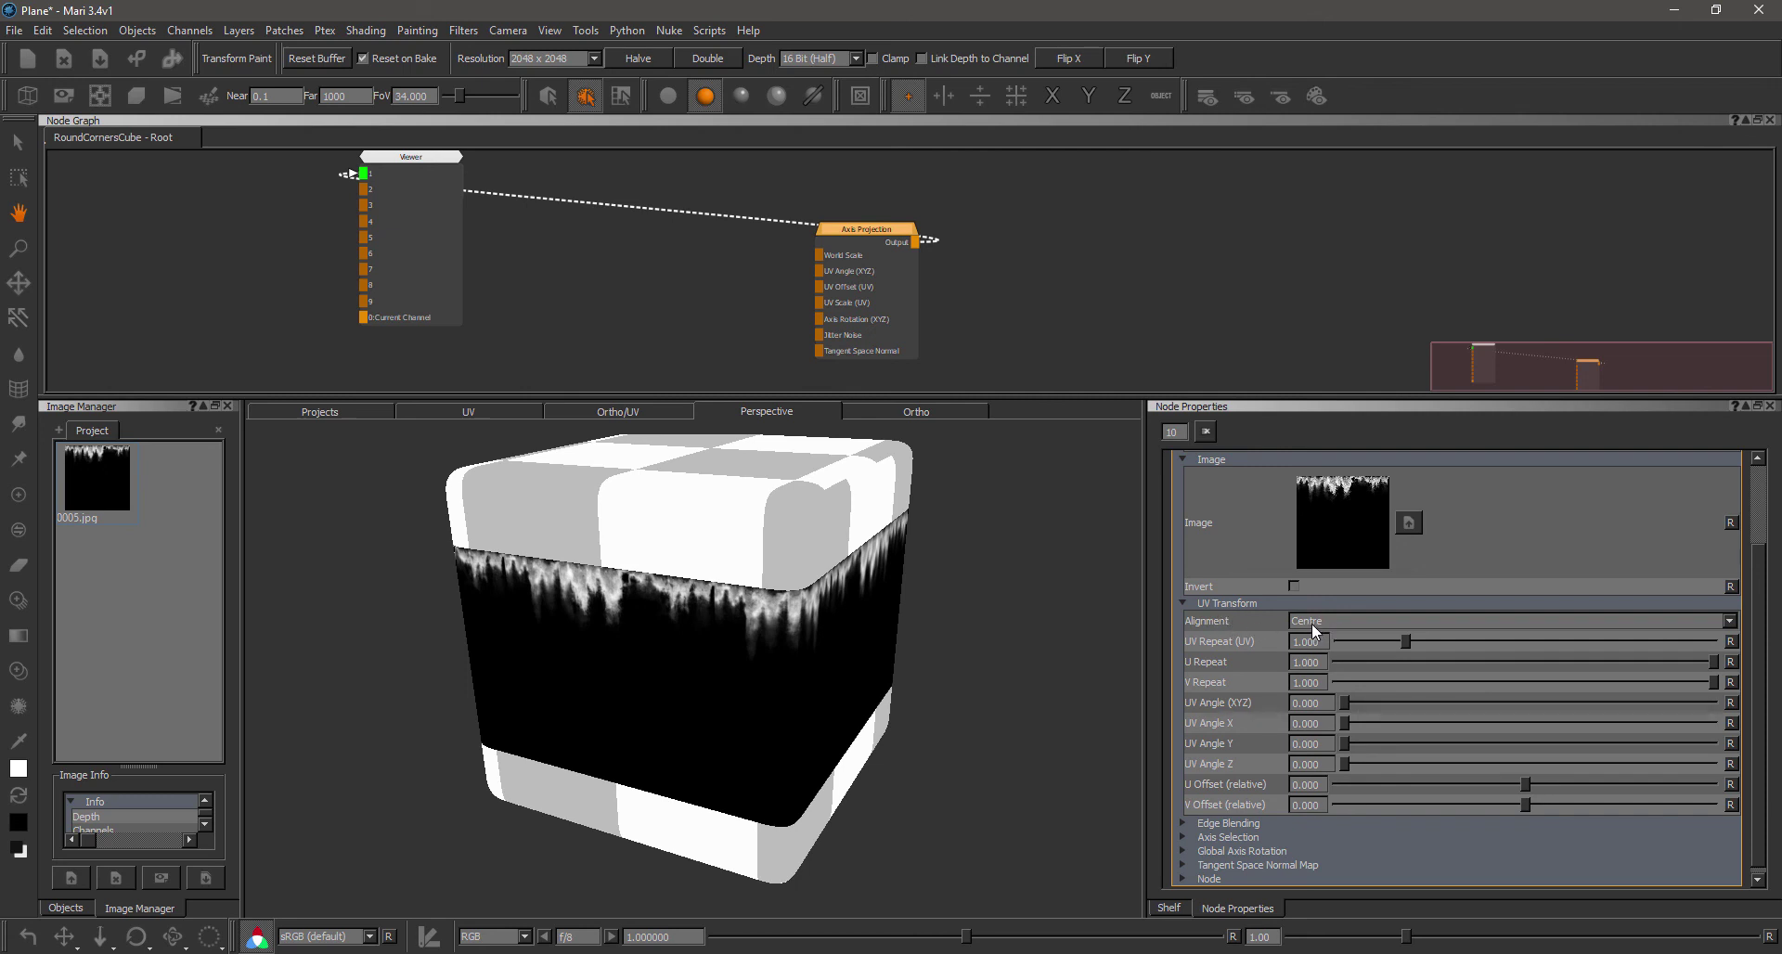
{"action": "left_click_drag", "start_coordinate": [932, 613], "coordinate": [856, 613], "text": "alt"}
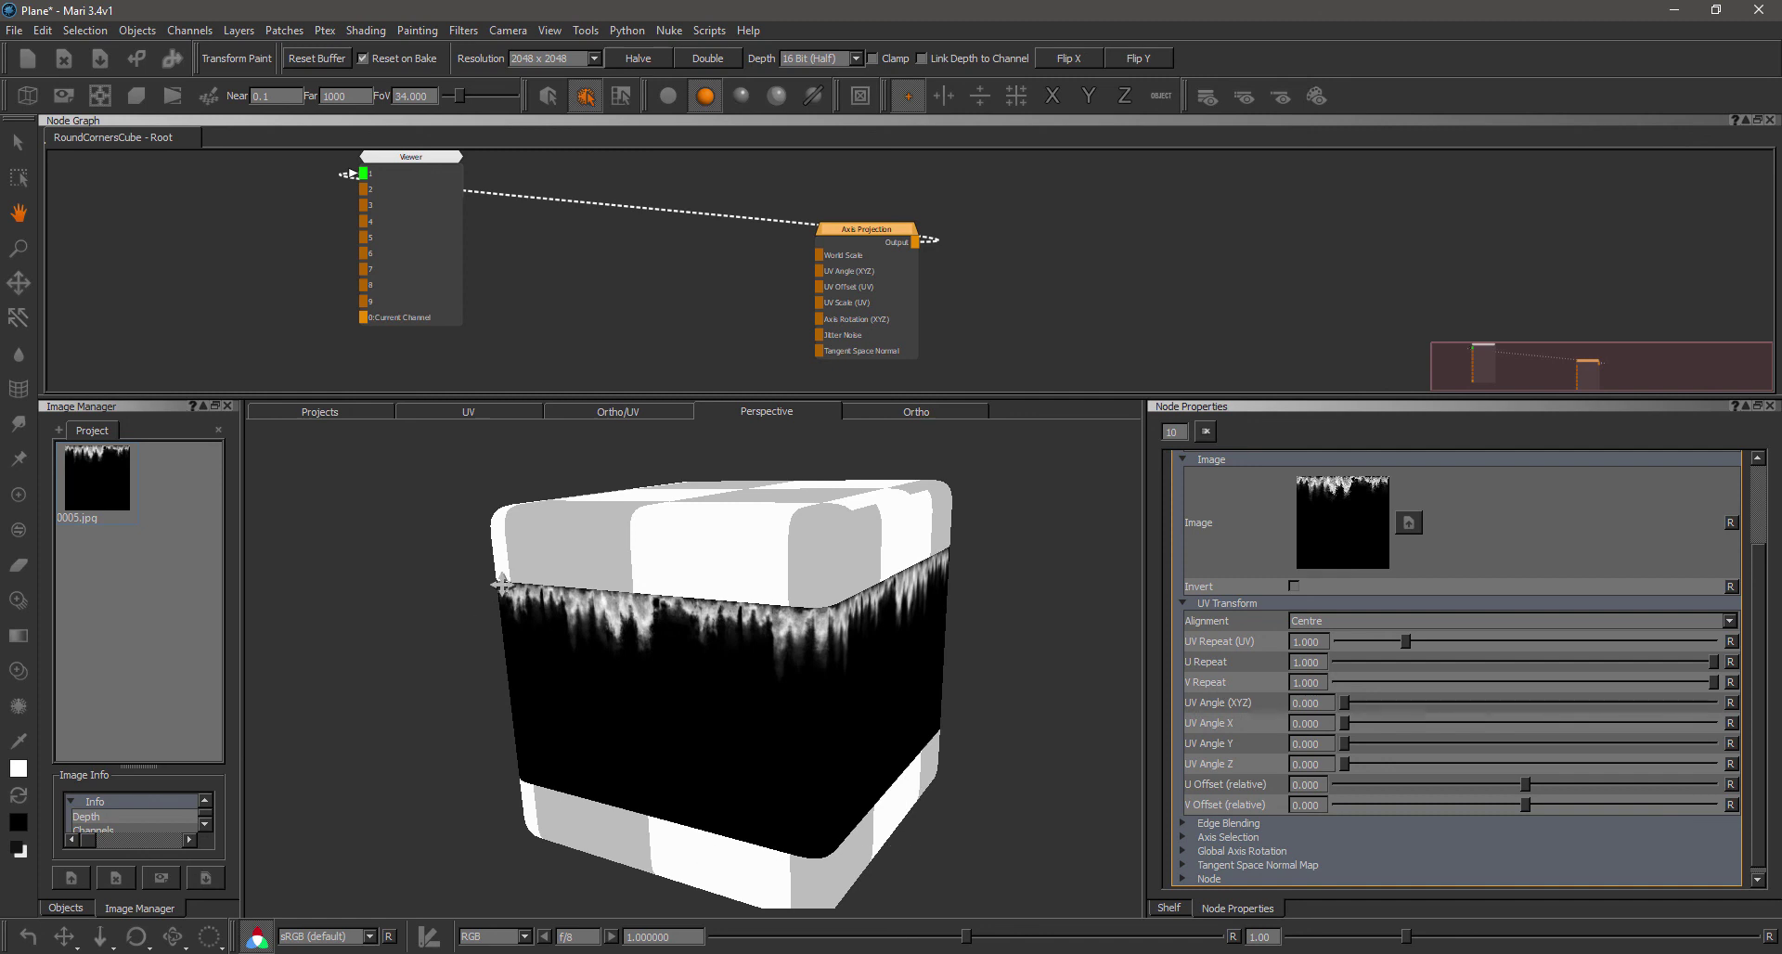
{"action": "scroll", "coordinate": [710, 624], "scroll_direction": "down", "scroll_amount": 4}
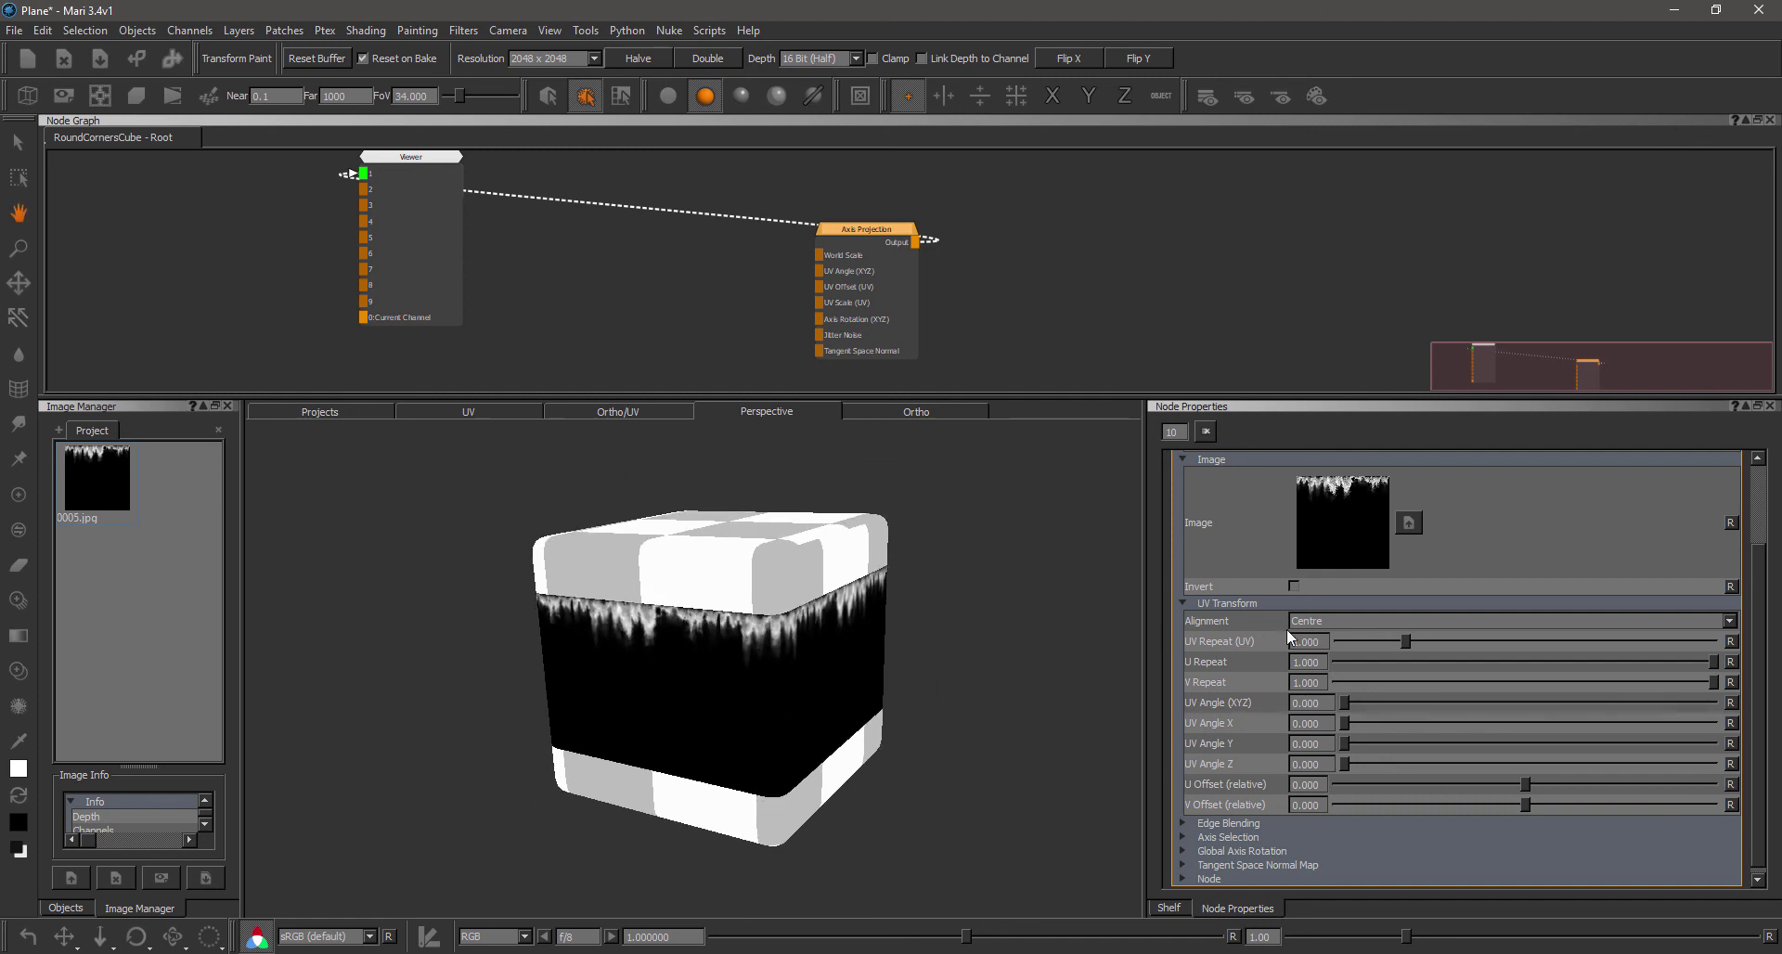
{"action": "left_click", "coordinate": [1327, 622]}
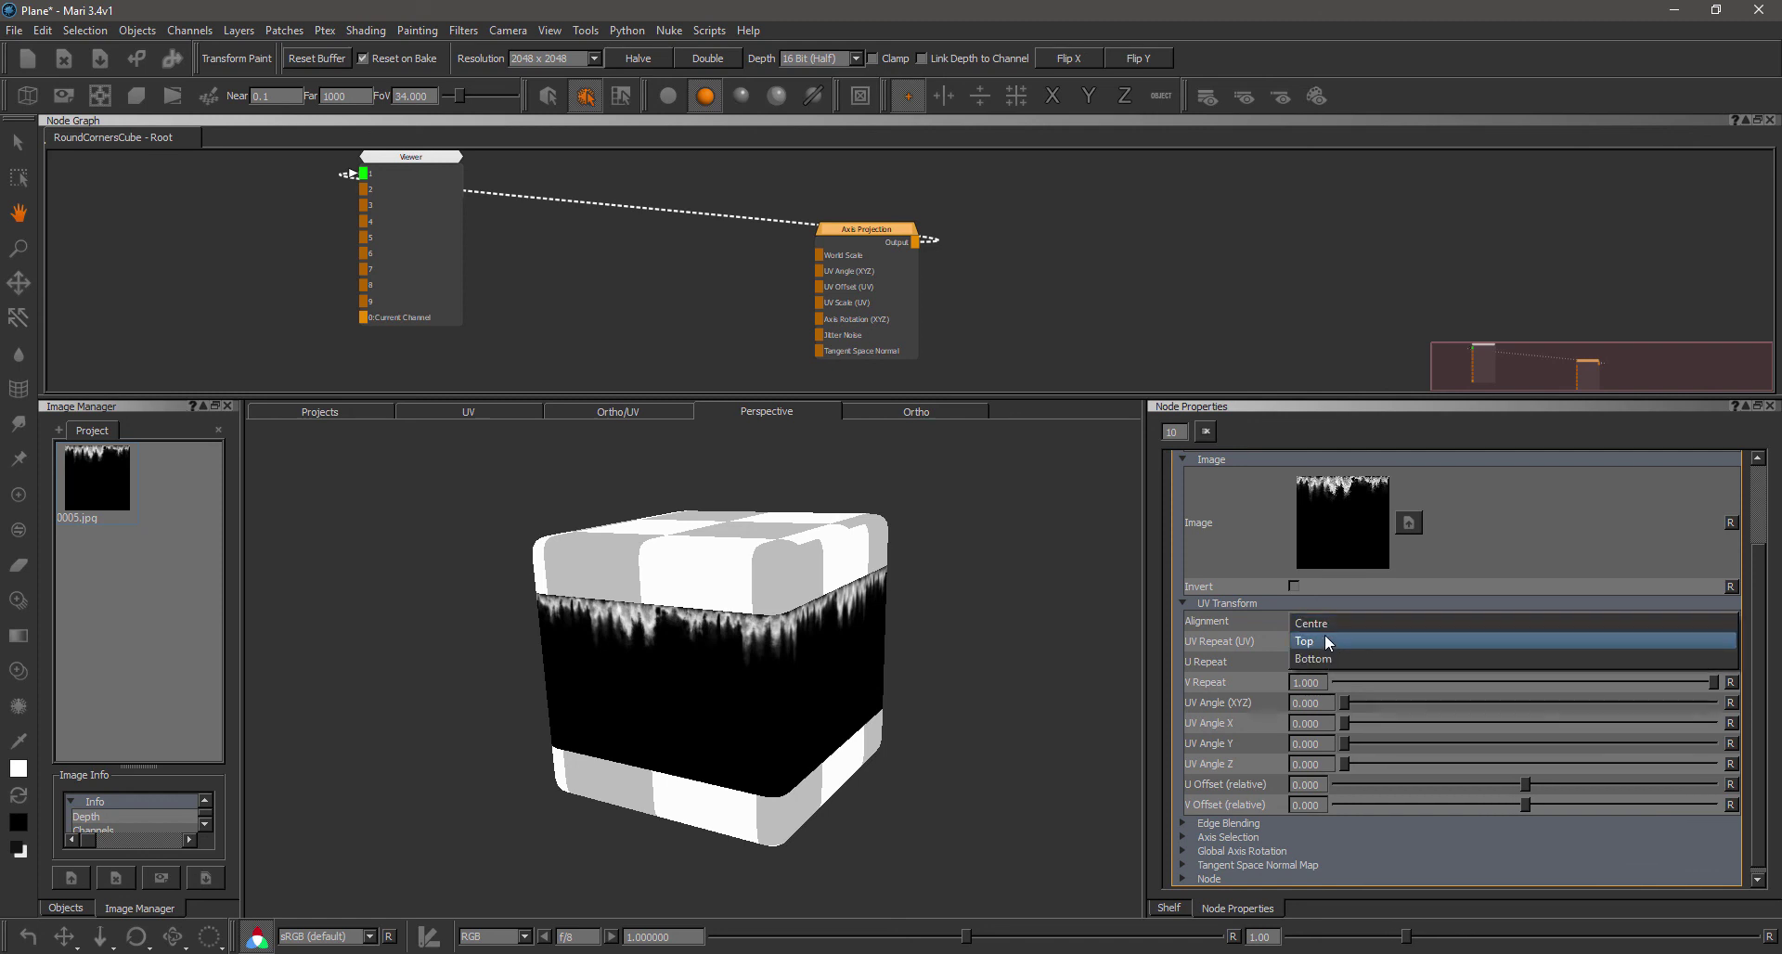
{"action": "left_click", "coordinate": [1304, 641]}
Step: Inspect the drips along the cube's upper edges from several sides
{"action": "scroll", "coordinate": [808, 631], "scroll_direction": "up", "scroll_amount": 5}
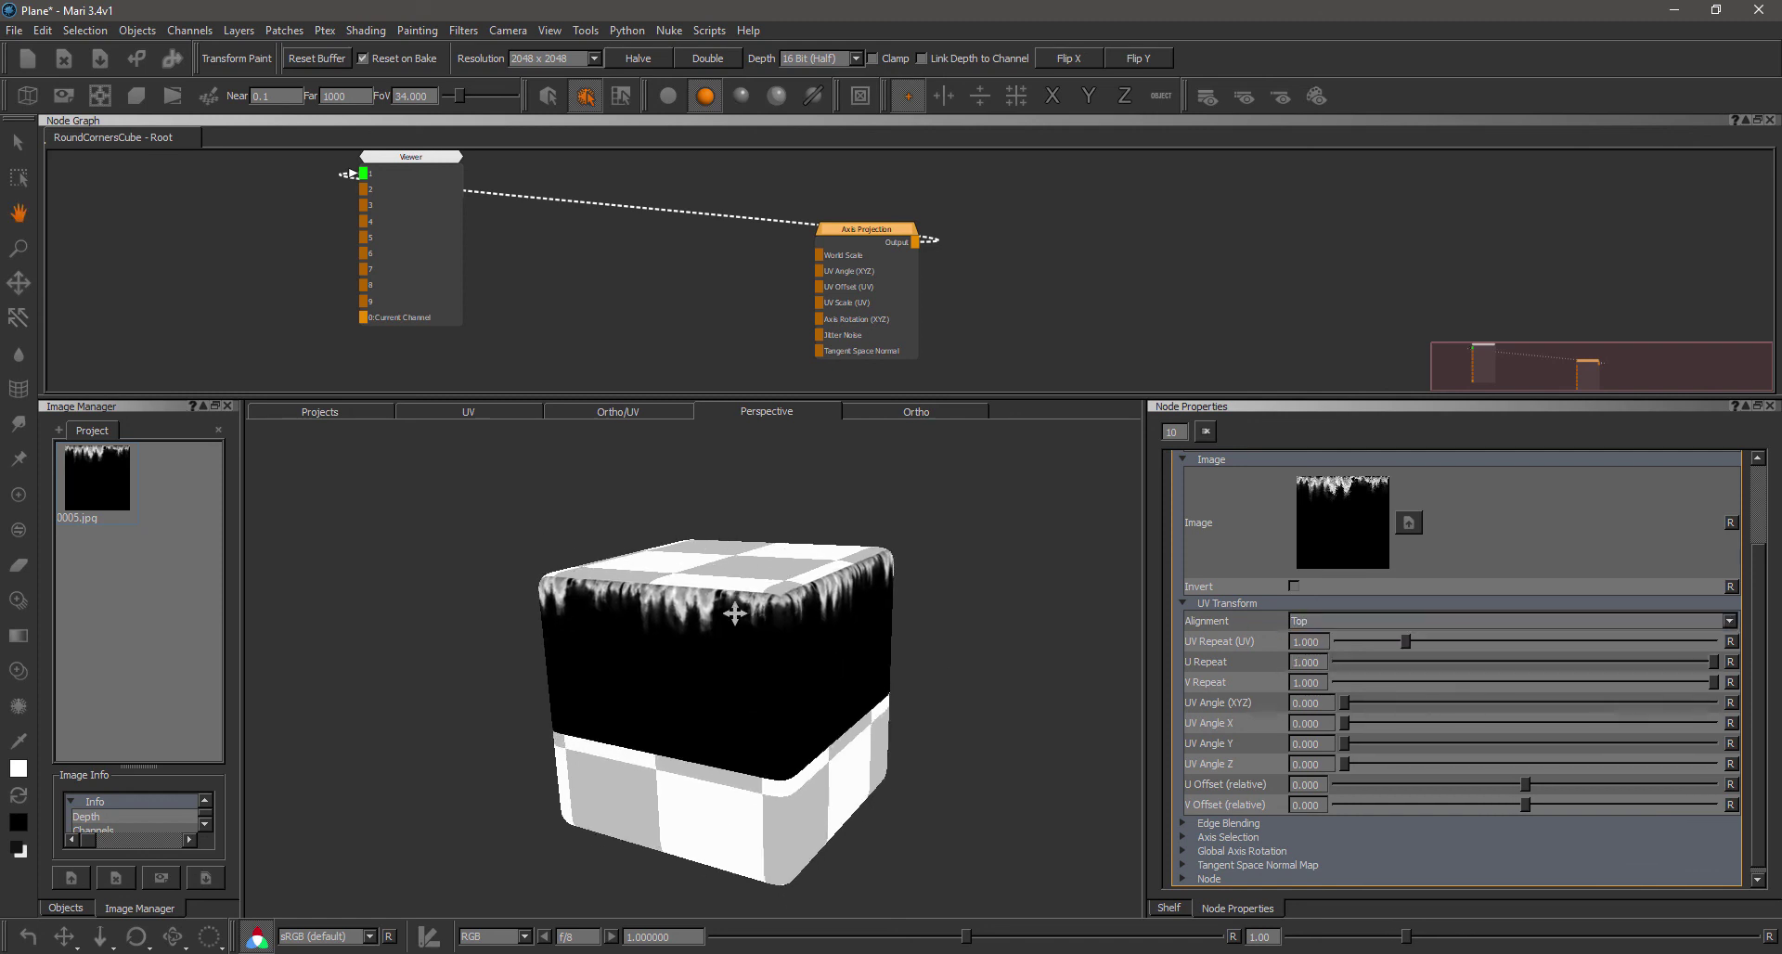
{"action": "left_click_drag", "start_coordinate": [785, 596], "coordinate": [728, 613], "text": "alt"}
{"action": "middle_click_drag", "start_coordinate": [728, 612], "coordinate": [638, 600], "text": "alt"}
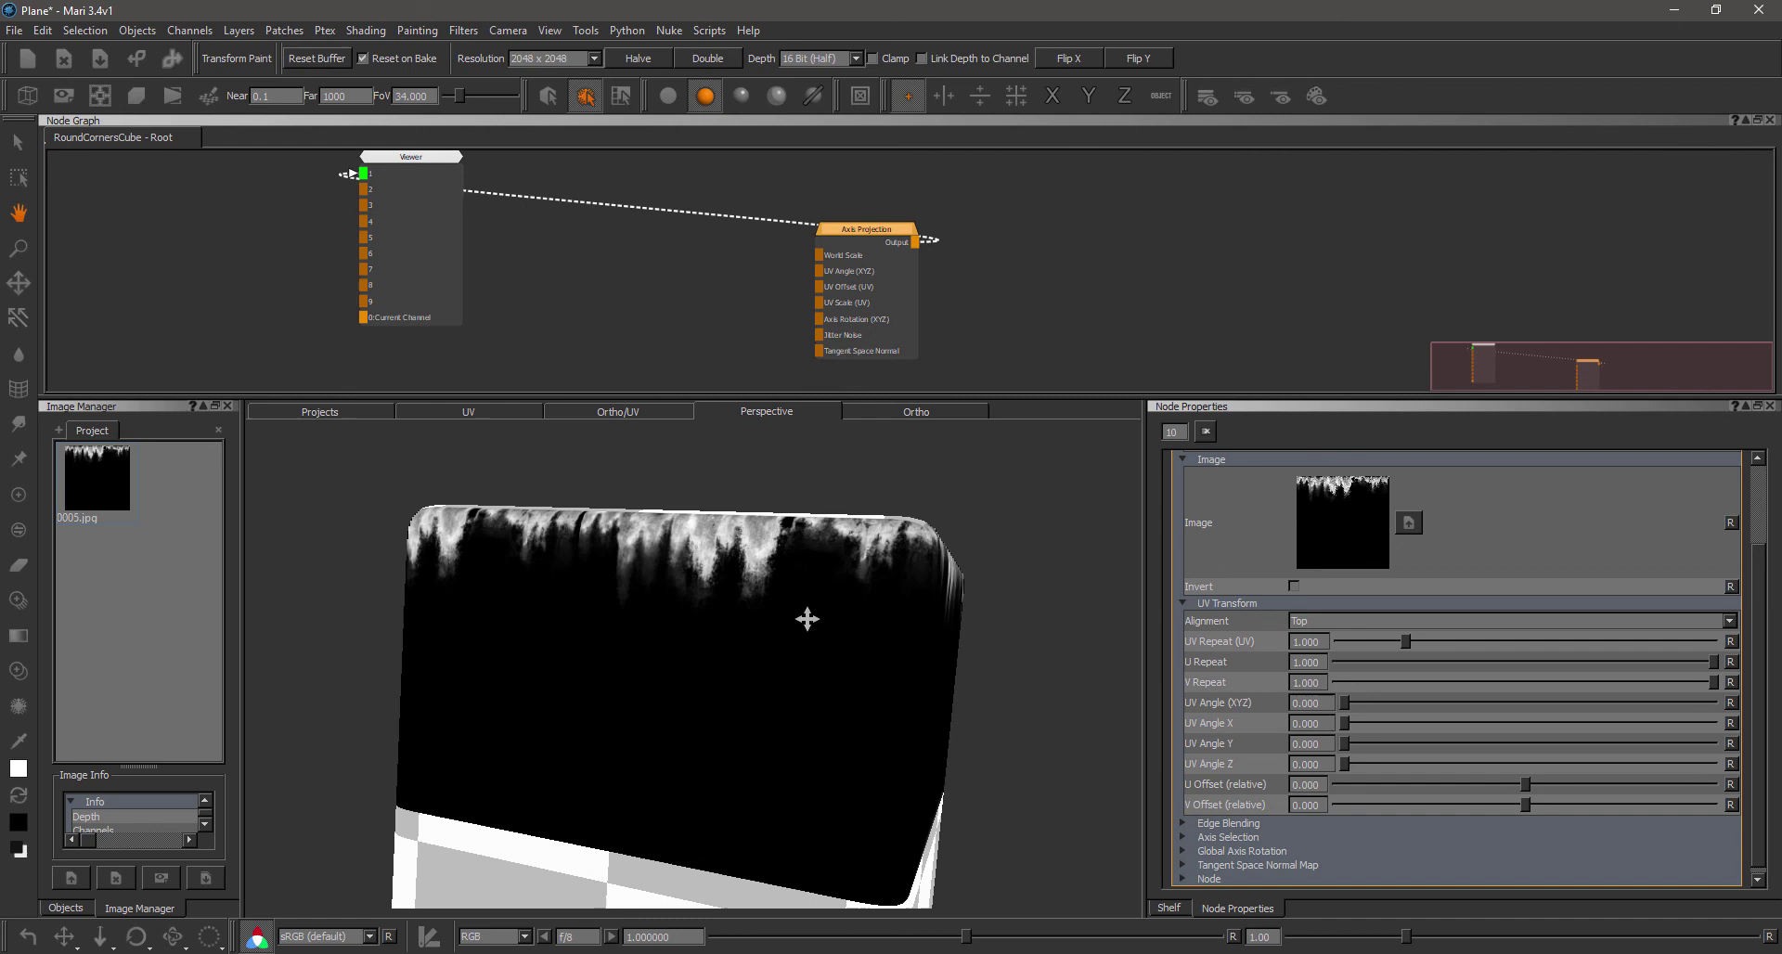
{"action": "scroll", "coordinate": [808, 620], "scroll_direction": "down", "scroll_amount": 4}
{"action": "left_click_drag", "start_coordinate": [808, 620], "coordinate": [724, 631], "text": "alt"}
{"action": "middle_click_drag", "start_coordinate": [724, 631], "coordinate": [759, 619], "text": "alt"}
{"action": "mouse_move", "coordinate": [759, 617]}
{"action": "left_mouse_down", "text": "alt"}
{"action": "mouse_move", "coordinate": [863, 612]}
{"action": "mouse_move", "coordinate": [844, 644]}
{"action": "mouse_move", "coordinate": [712, 625]}
{"action": "mouse_move", "coordinate": [752, 624]}
{"action": "left_mouse_up", "text": "alt"}
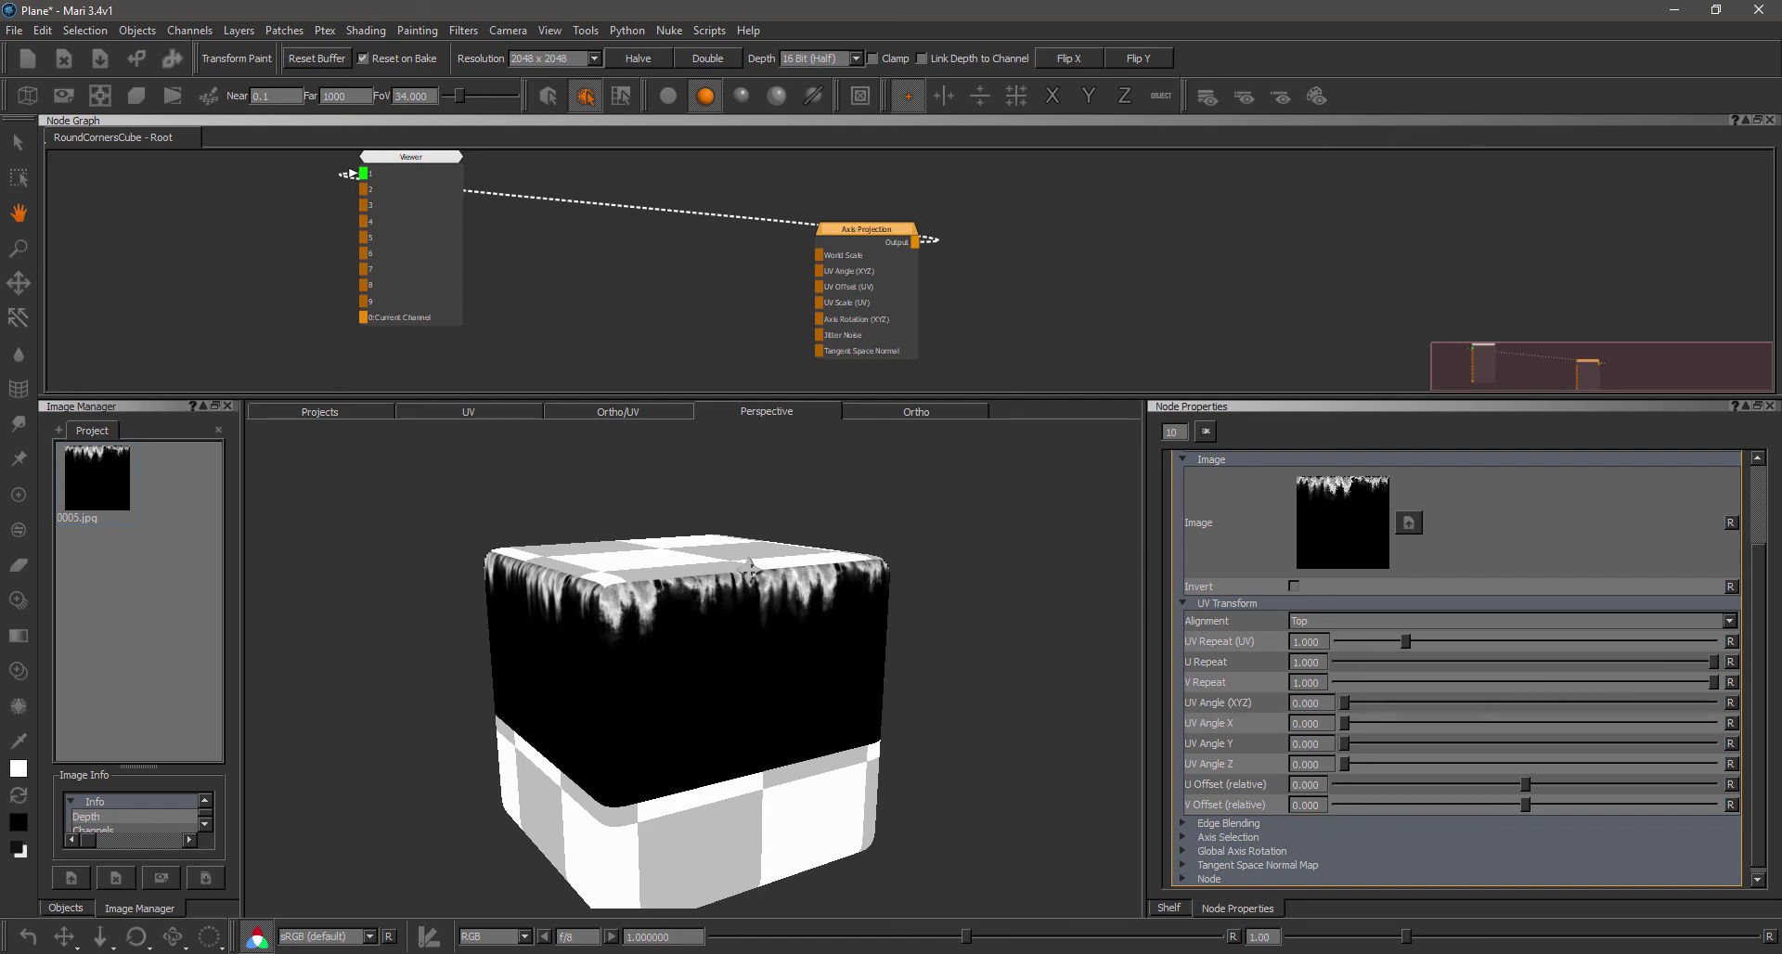
Step: Set the Axis Projection's Alignment to Bottom in its UV Transform settings and check the cube's lower faces
{"action": "left_click_drag", "start_coordinate": [796, 580], "coordinate": [739, 658], "text": "alt"}
{"action": "right_click_drag", "start_coordinate": [739, 658], "coordinate": [767, 633], "text": "alt"}
{"action": "middle_click_drag", "start_coordinate": [766, 633], "coordinate": [800, 620], "text": "alt"}
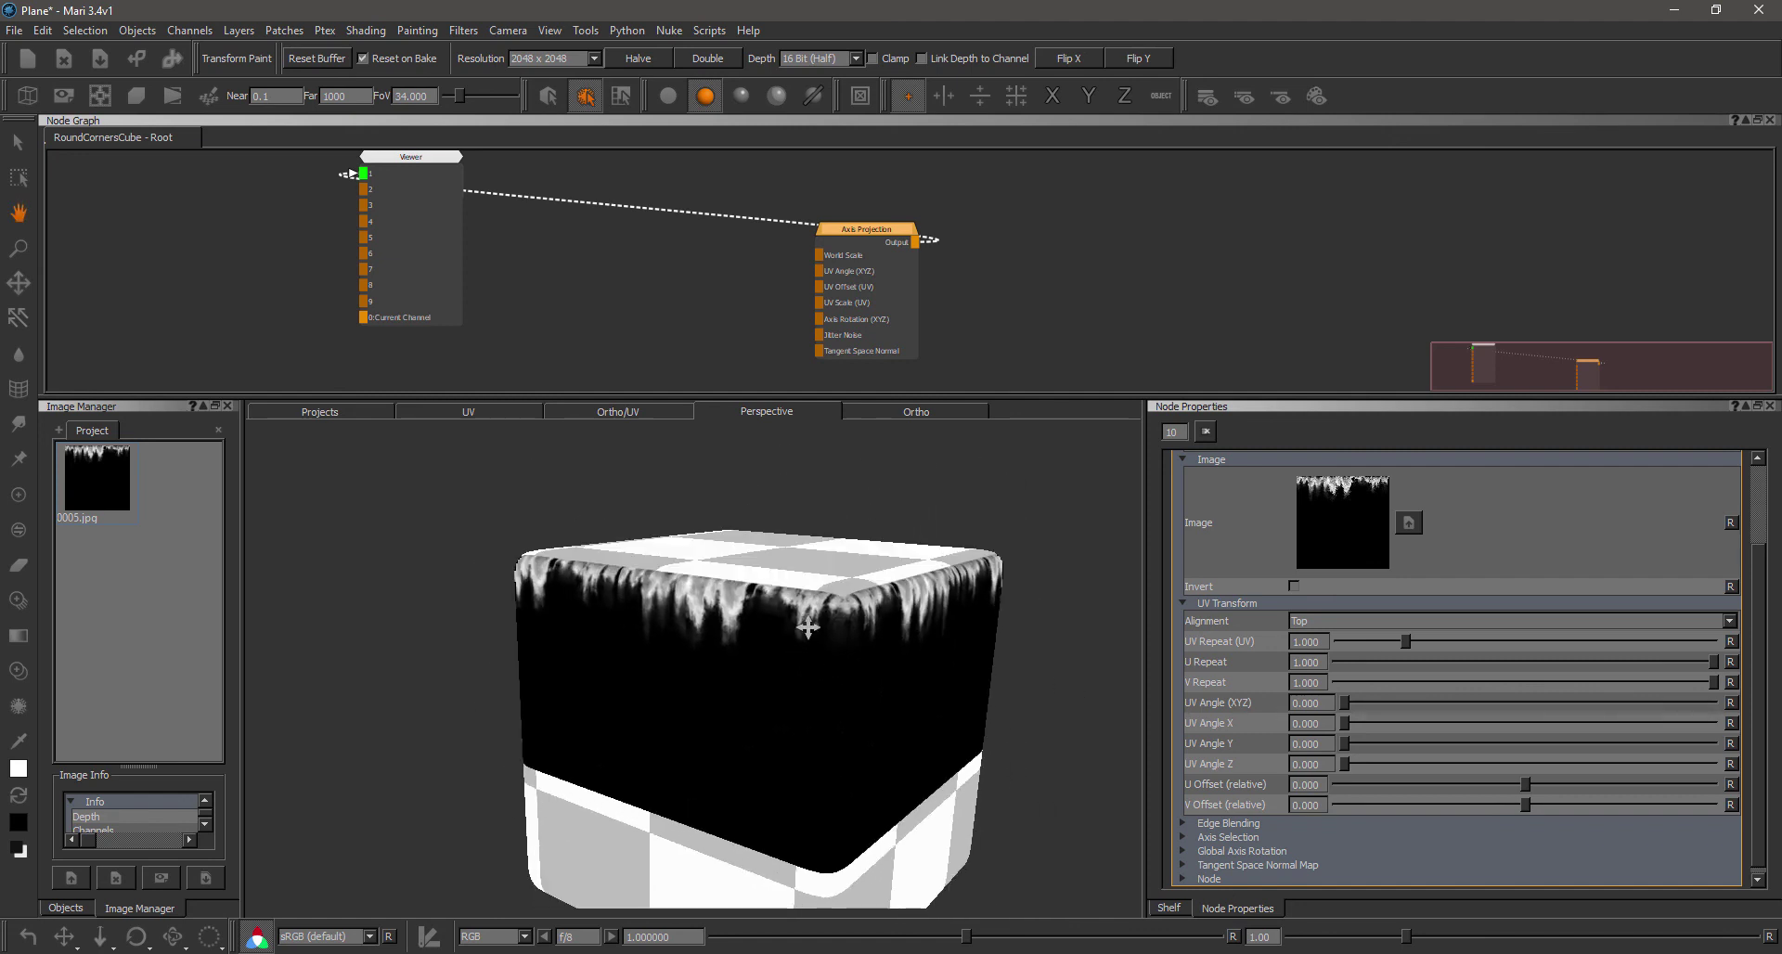
{"action": "left_click_drag", "start_coordinate": [800, 620], "coordinate": [752, 646], "text": "alt"}
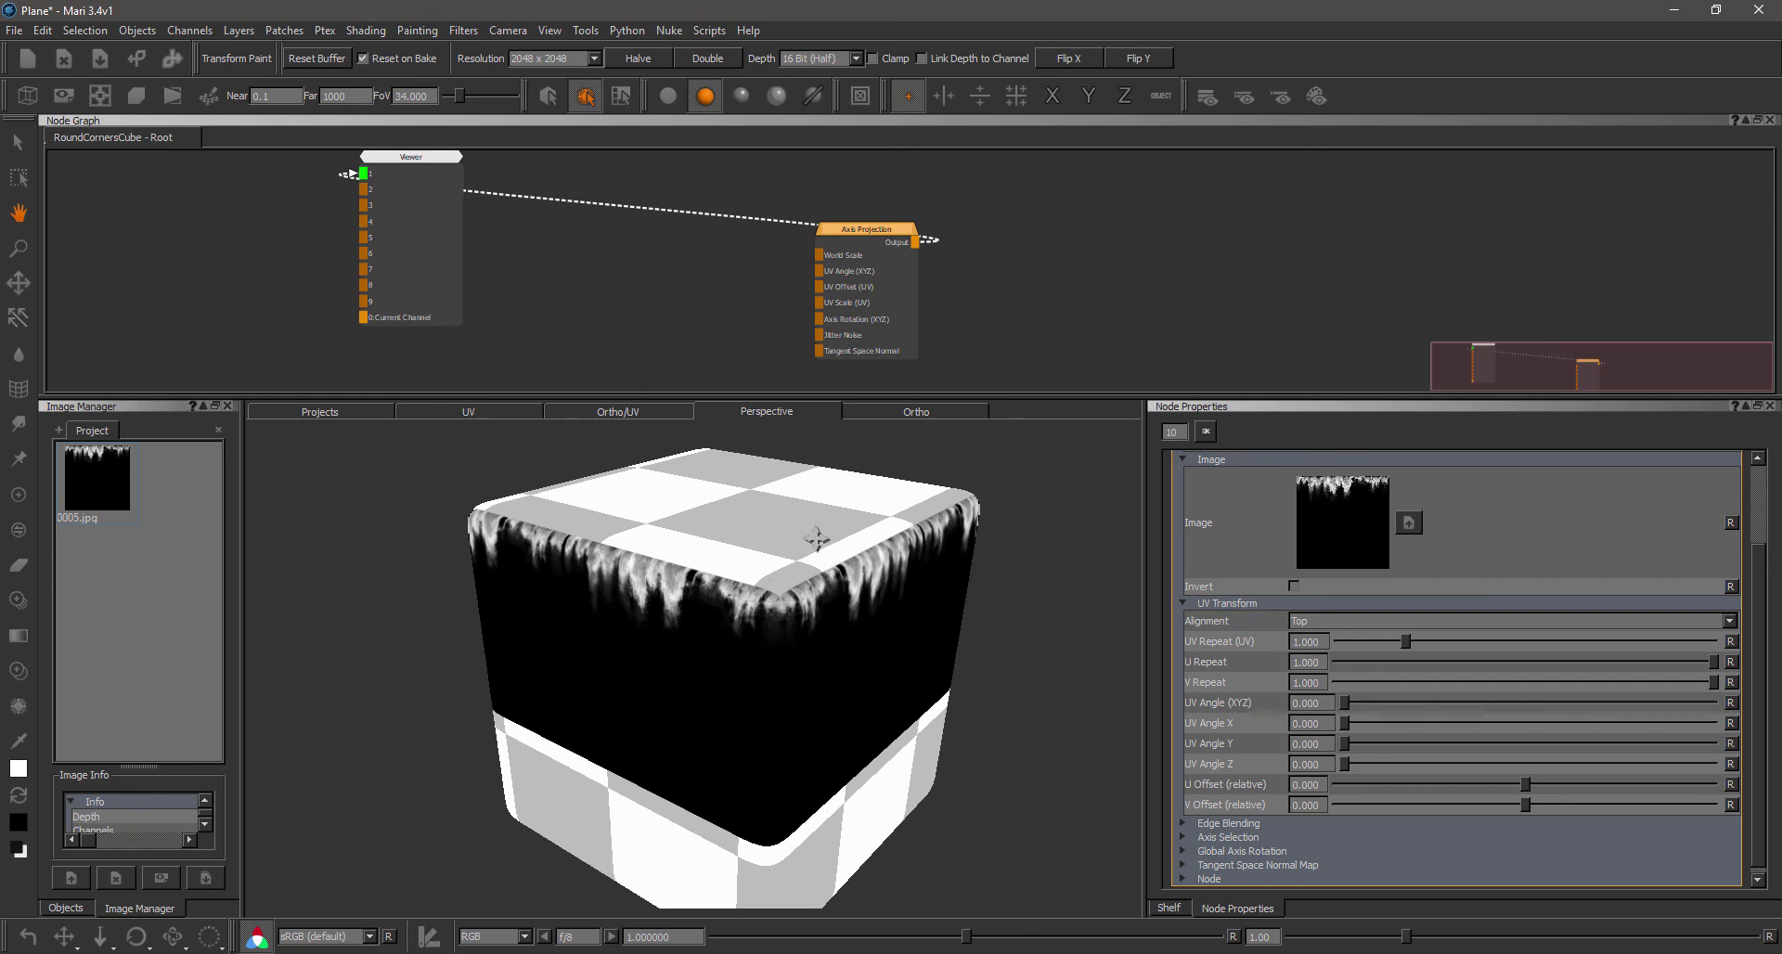
{"action": "left_click_drag", "start_coordinate": [821, 549], "coordinate": [786, 583], "text": "alt"}
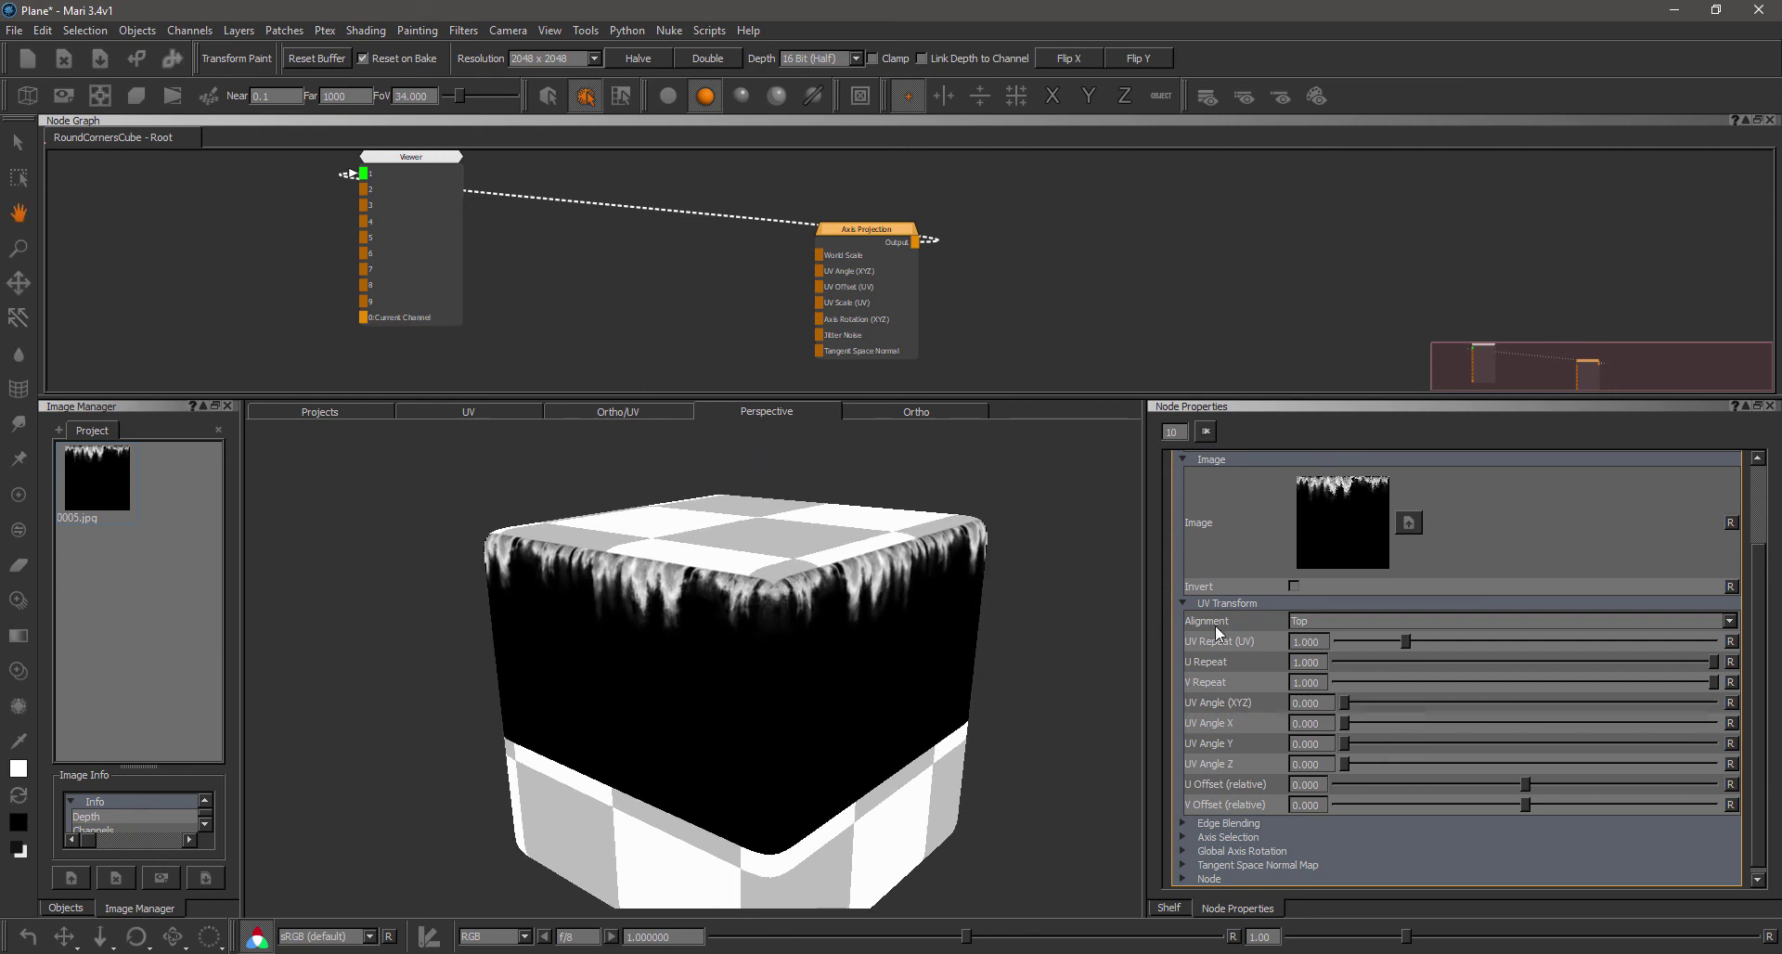
{"action": "left_click", "coordinate": [1318, 618]}
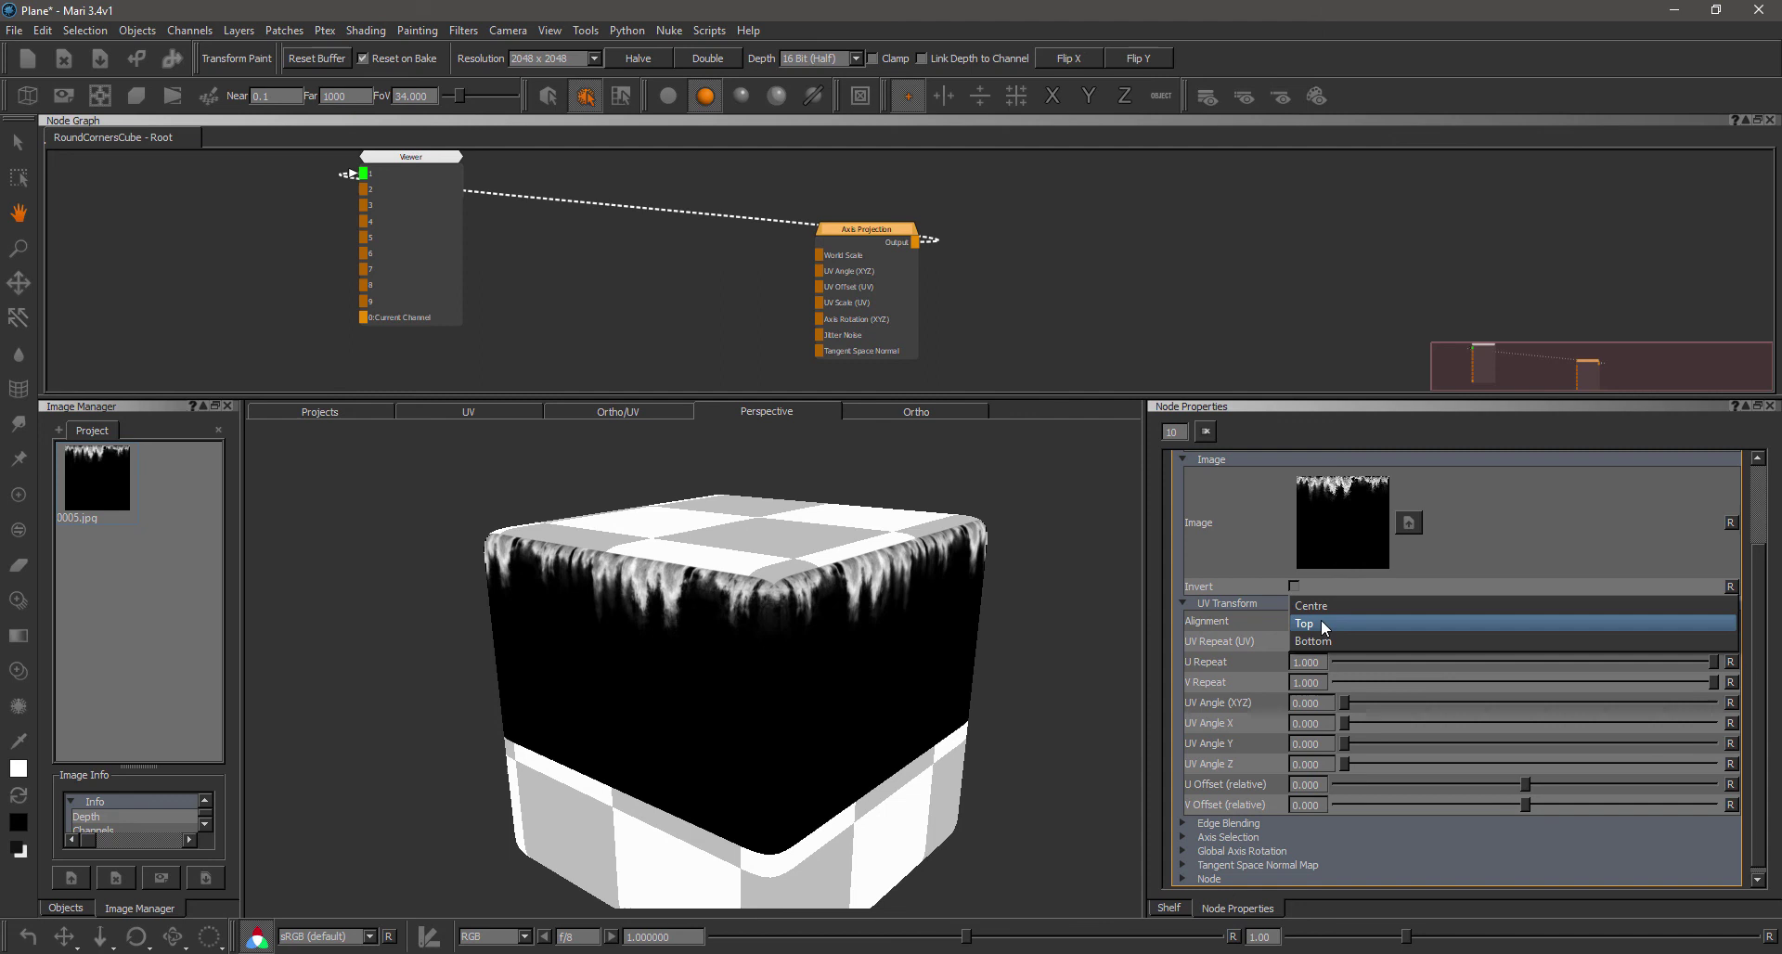
{"action": "left_click", "coordinate": [1322, 641]}
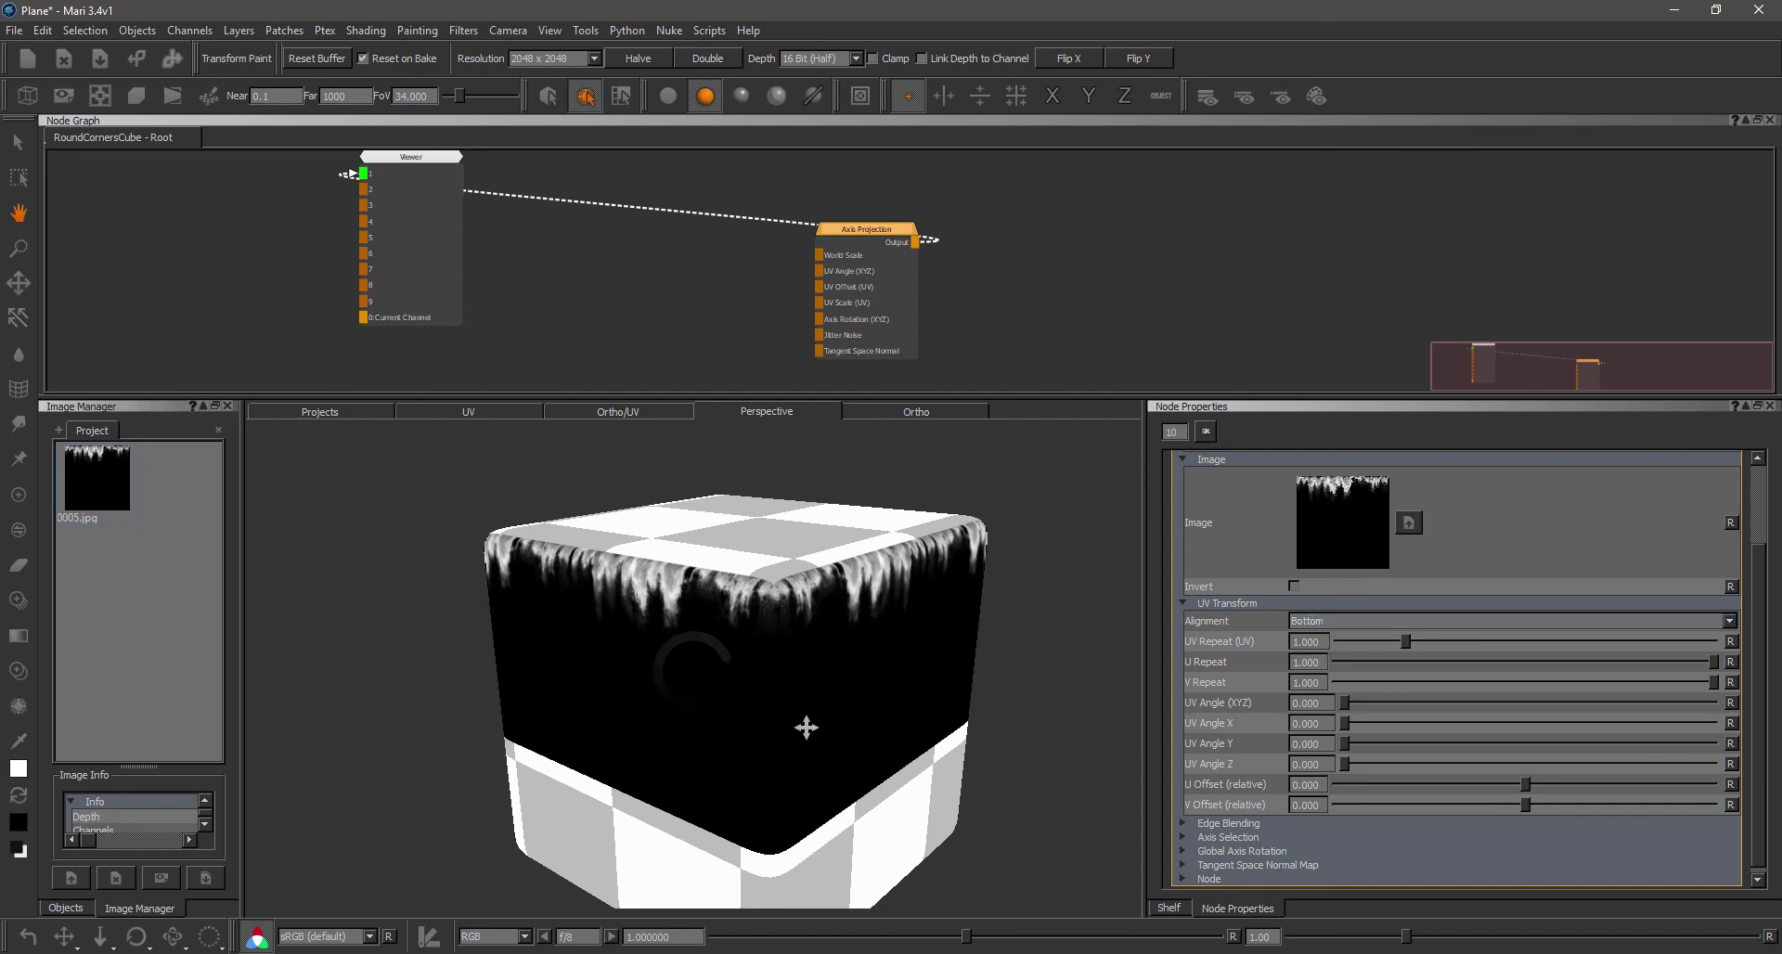
{"action": "mouse_move", "coordinate": [799, 687]}
{"action": "left_mouse_down", "text": "alt"}
{"action": "mouse_move", "coordinate": [823, 568]}
{"action": "mouse_move", "coordinate": [780, 684]}
{"action": "left_mouse_up", "text": "alt"}
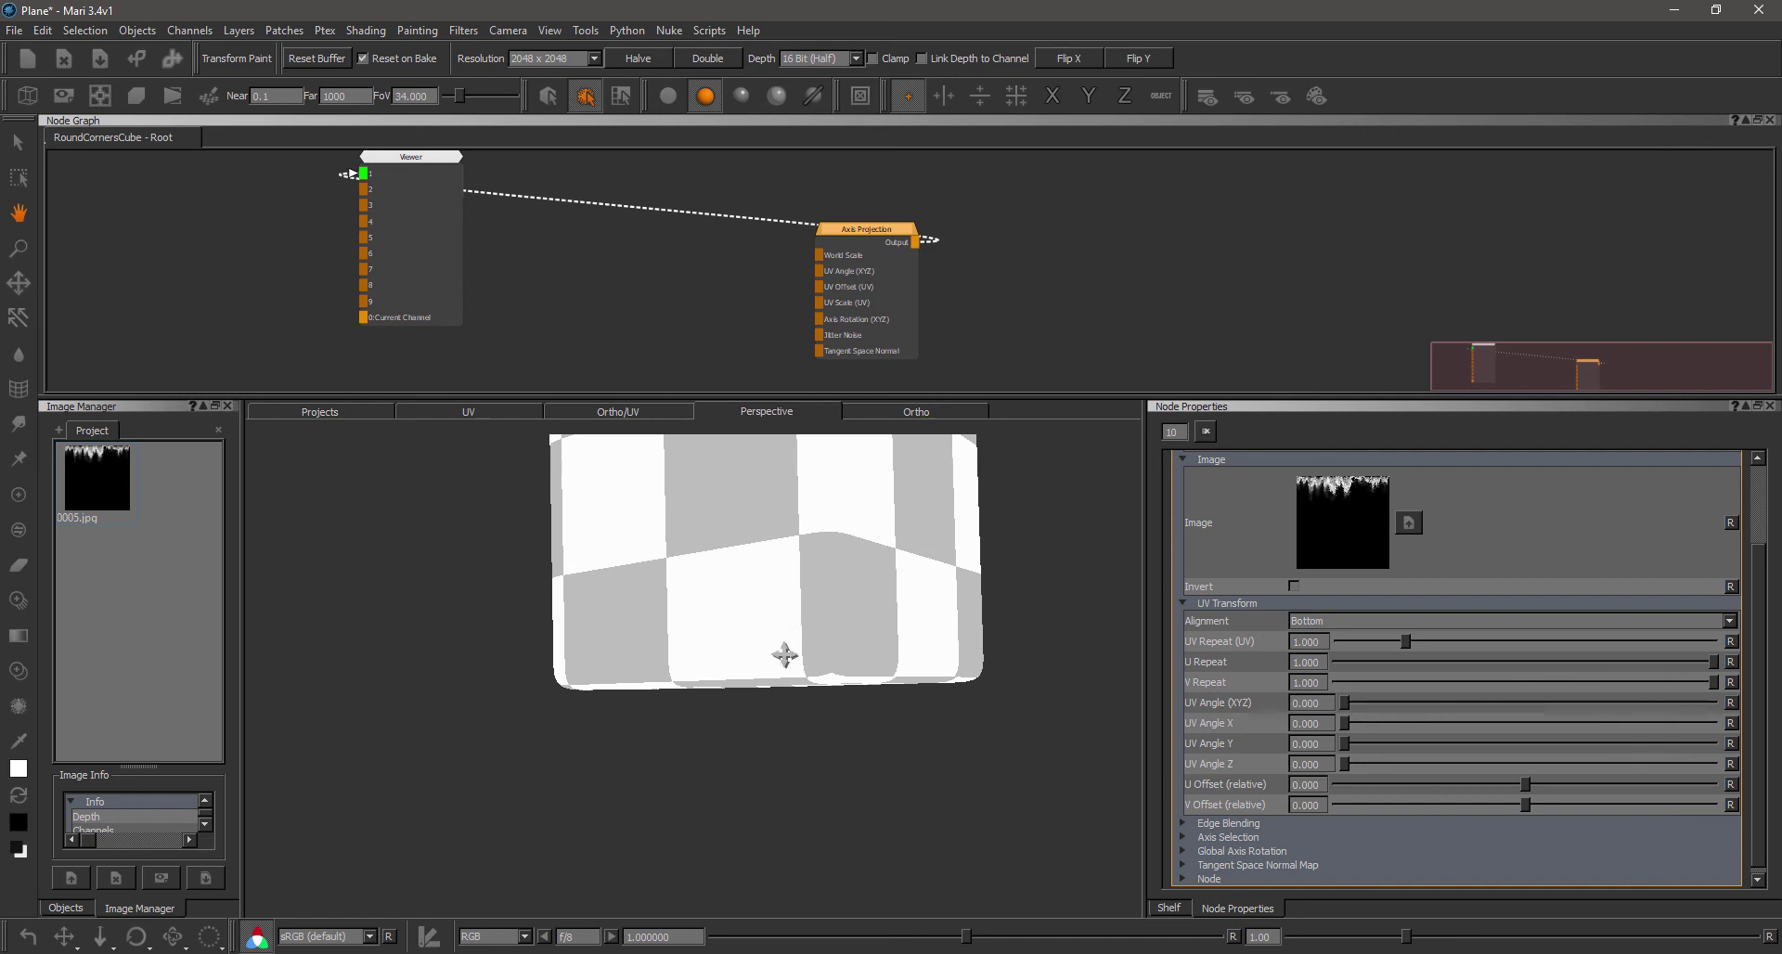
Step: Raise the Axis Projection's relative V Offset to 0.389 and check the drips around the cube's lower edges
{"action": "left_click_drag", "start_coordinate": [1524, 805], "coordinate": [1598, 810]}
{"action": "left_click", "coordinate": [1512, 806]}
{"action": "left_click_drag", "start_coordinate": [898, 610], "coordinate": [848, 670], "text": "alt"}
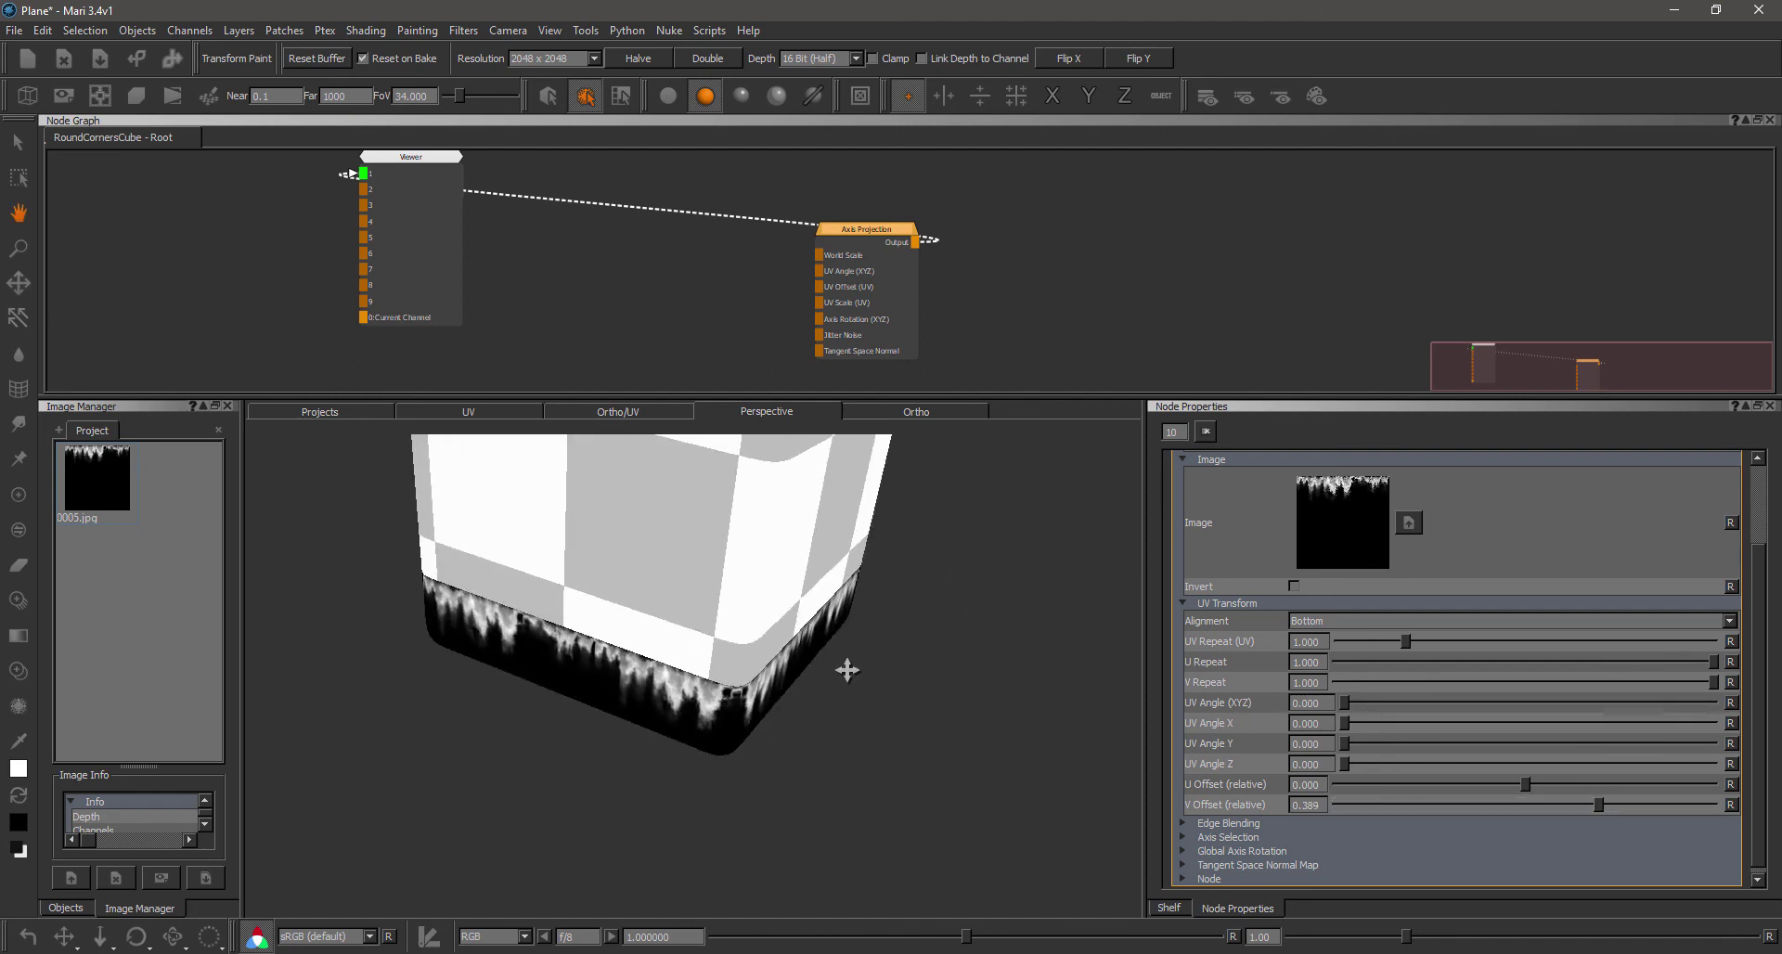
Step: Set the Axis Projection's Tiling to No Tiling (Stencil) and its Alignment to Centre
{"action": "left_click_drag", "start_coordinate": [1753, 766], "coordinate": [1739, 627]}
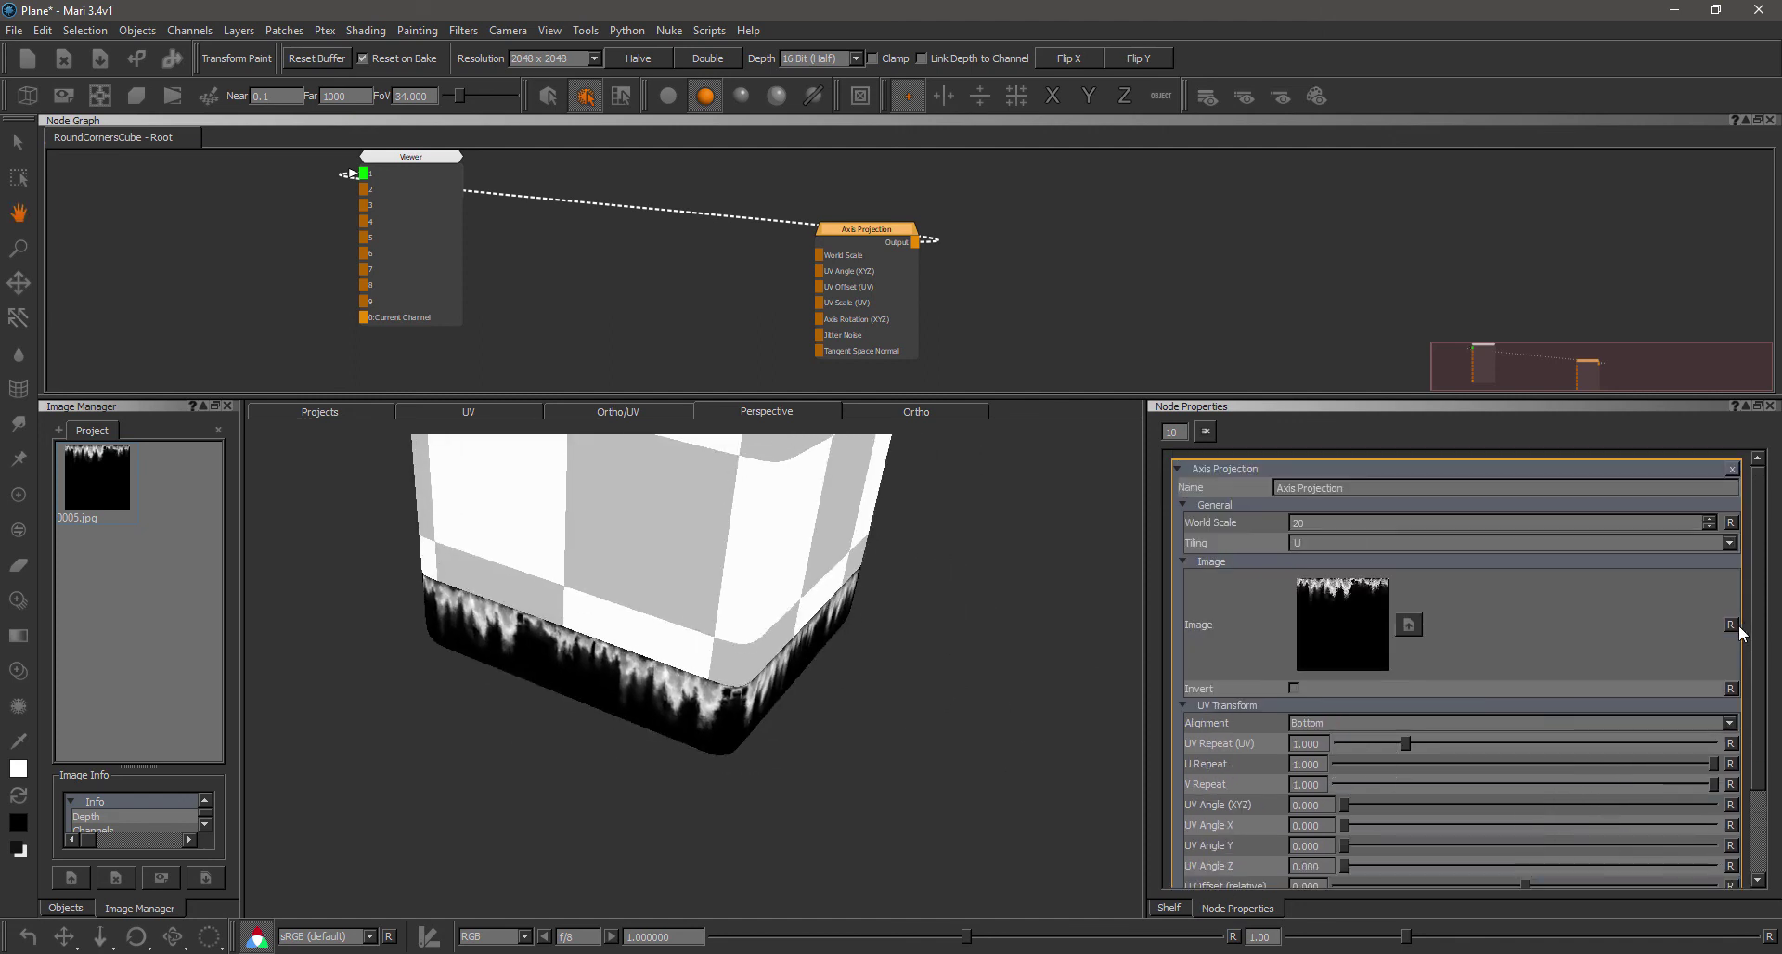
{"action": "left_click", "coordinate": [1330, 548]}
{"action": "left_click", "coordinate": [1339, 526]}
{"action": "left_click_drag", "start_coordinate": [867, 735], "coordinate": [678, 580]}
{"action": "left_click", "coordinate": [1339, 723]}
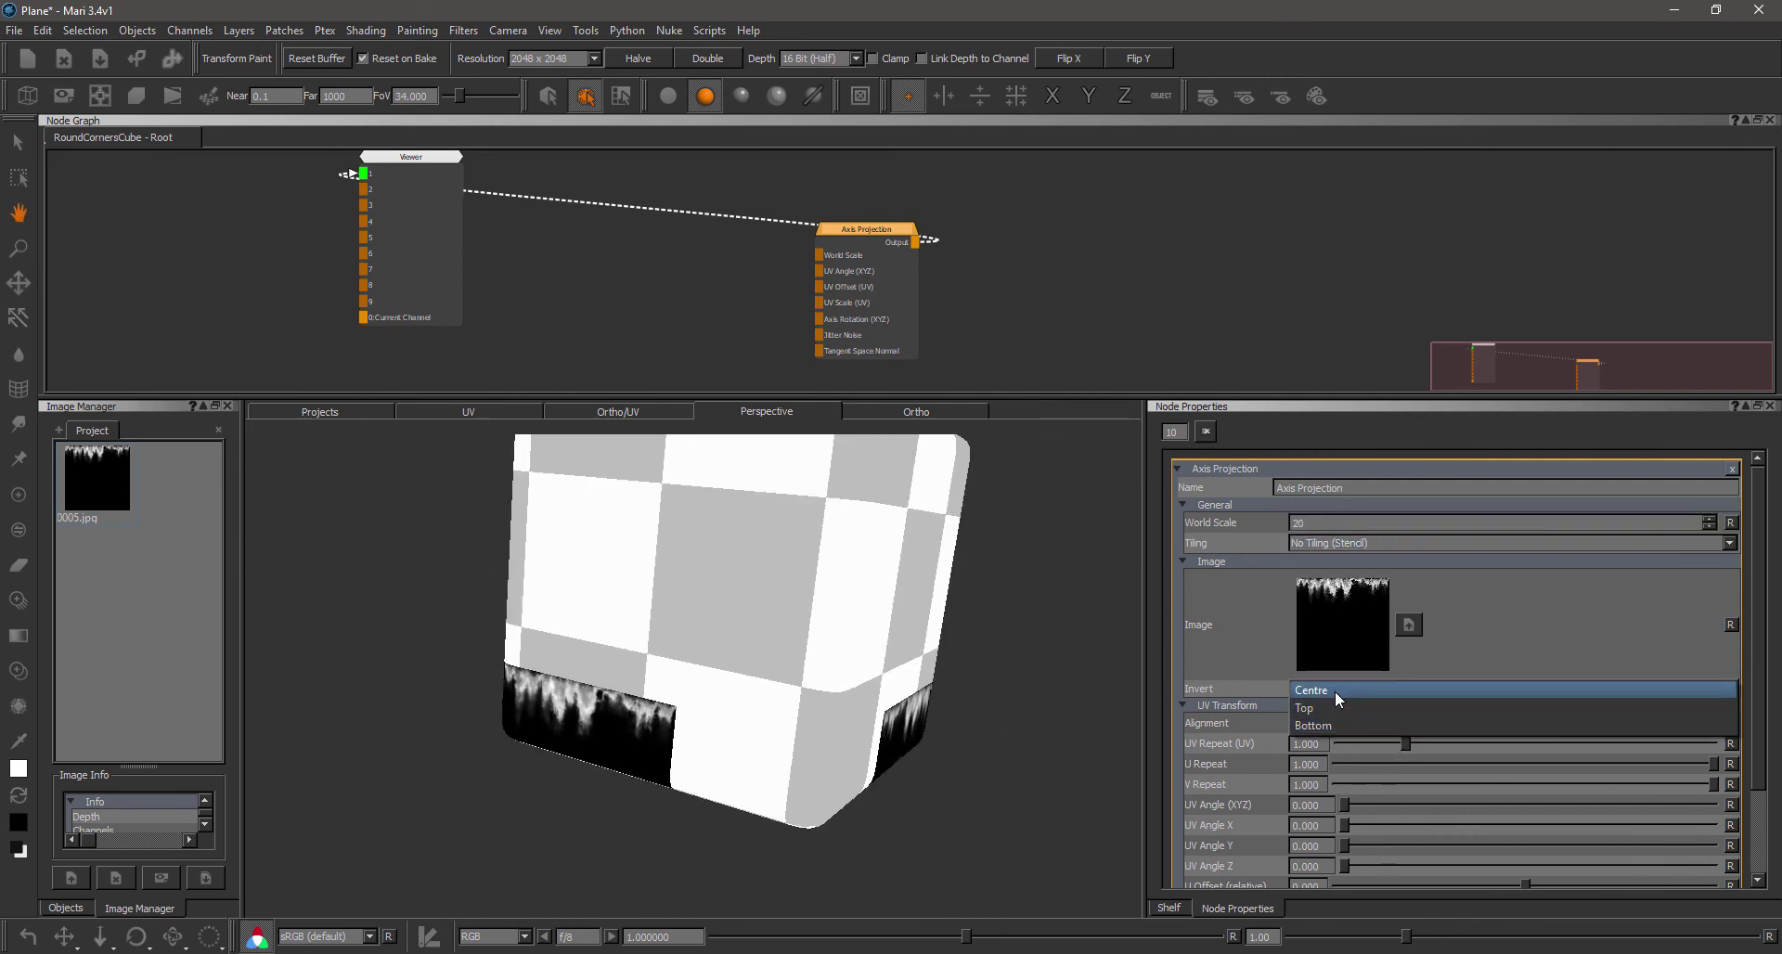
{"action": "left_click", "coordinate": [1334, 691]}
{"action": "left_click_drag", "start_coordinate": [863, 715], "coordinate": [769, 729], "text": "alt"}
Step: Lower the Axis Projection's relative V Offset to 0.069 to reposition the stencil image on the cube's faces
{"action": "left_click_drag", "start_coordinate": [1757, 727], "coordinate": [1757, 816]}
{"action": "right_click_drag", "start_coordinate": [808, 567], "coordinate": [764, 587], "text": "alt"}
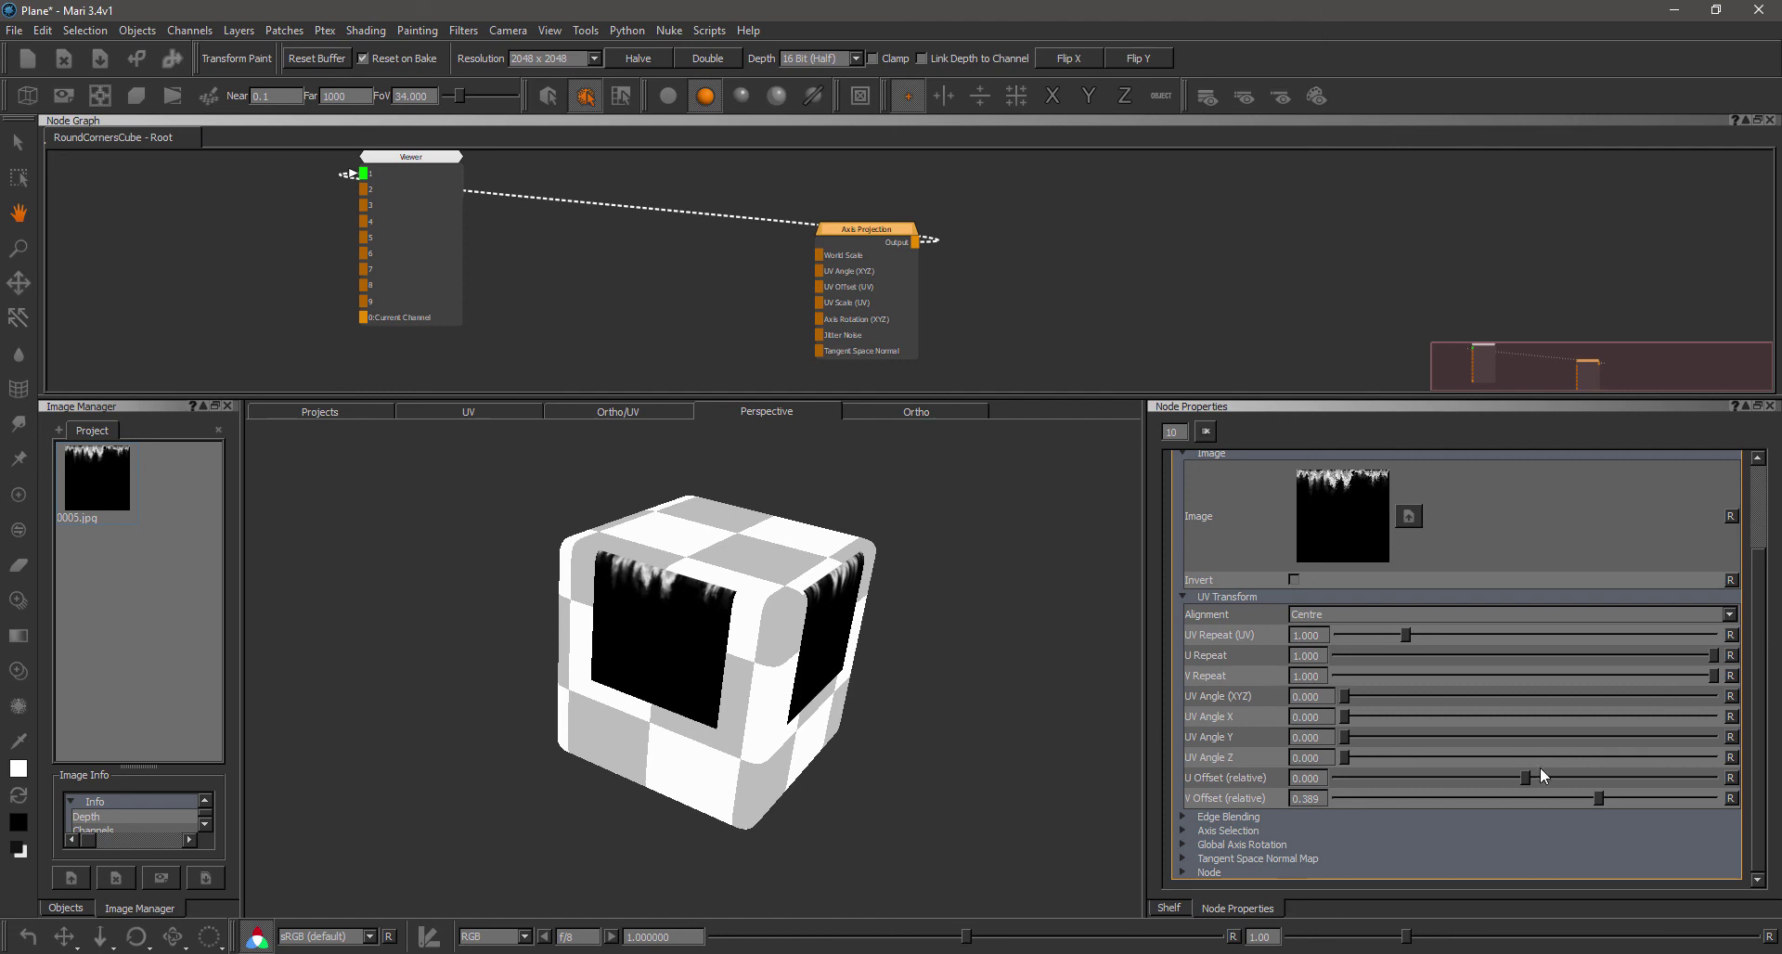
{"action": "left_click_drag", "start_coordinate": [1594, 800], "coordinate": [1534, 799]}
{"action": "left_click_drag", "start_coordinate": [935, 729], "coordinate": [818, 623], "text": "alt"}
Step: Create an Axis Projection Array node and place it beside the Axis Projection node in the node graph
{"action": "key", "text": "Tab"}
{"action": "type", "text": "axis"}
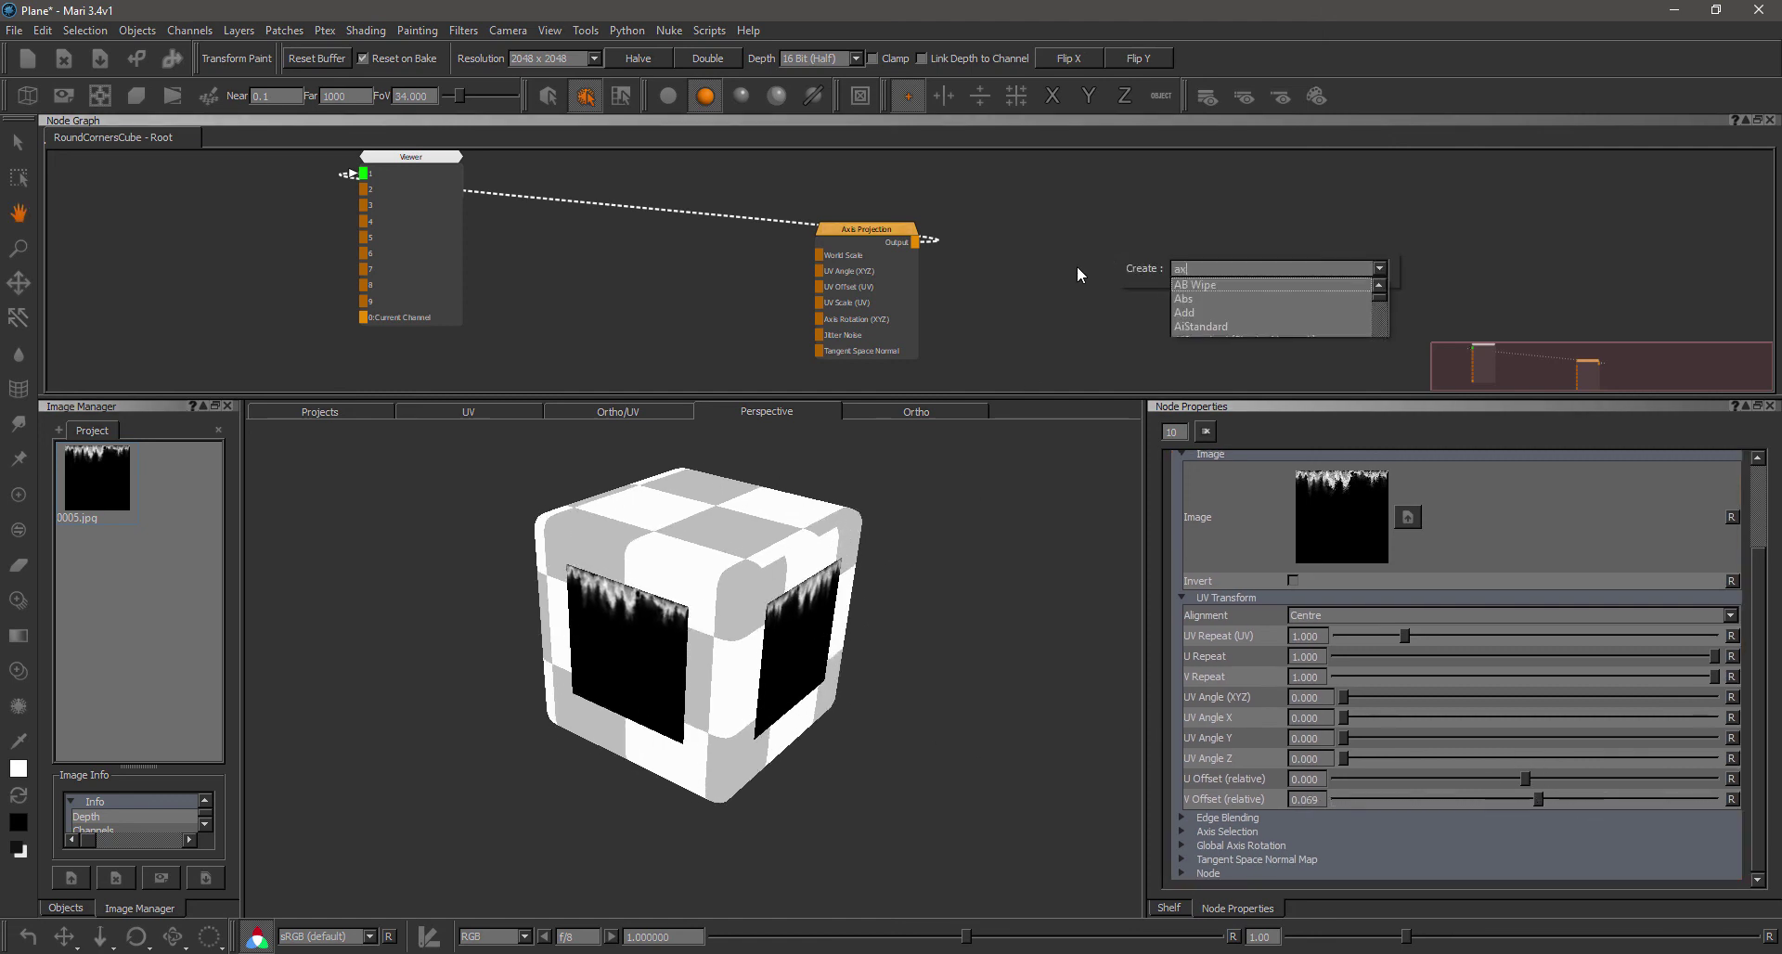
{"action": "key", "text": "Down"}
{"action": "key", "text": "Down"}
{"action": "key", "text": "Return"}
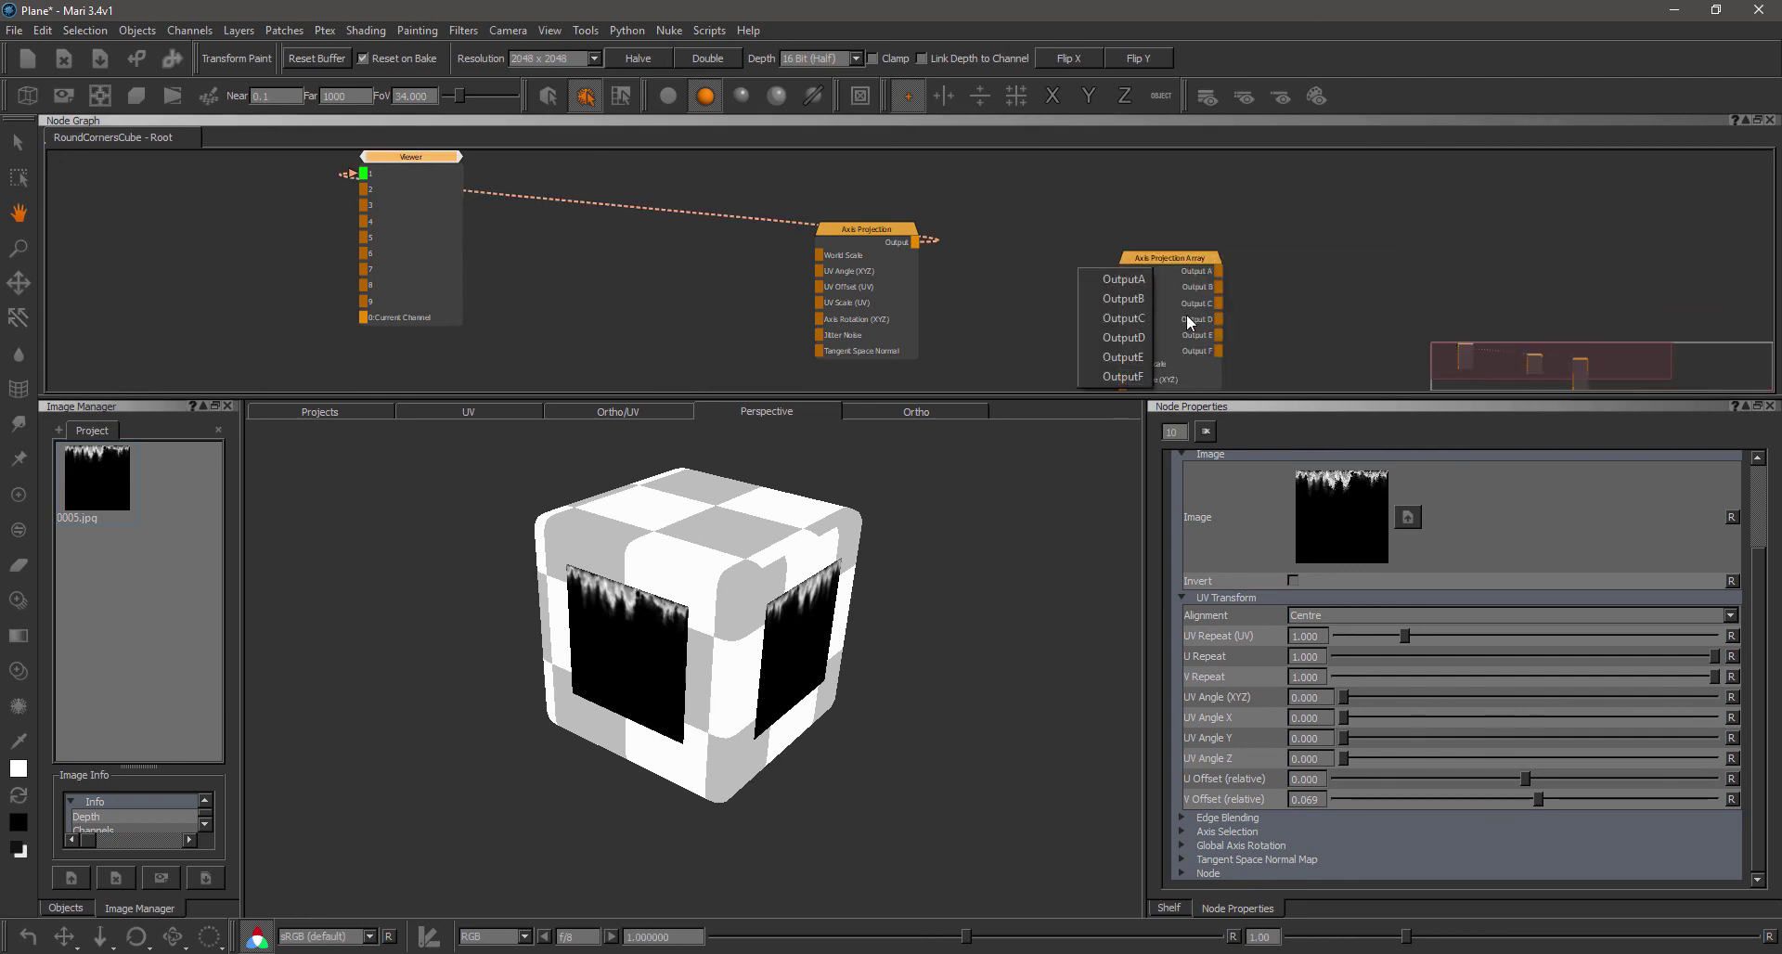
{"action": "left_click_drag", "start_coordinate": [1174, 254], "coordinate": [1164, 232]}
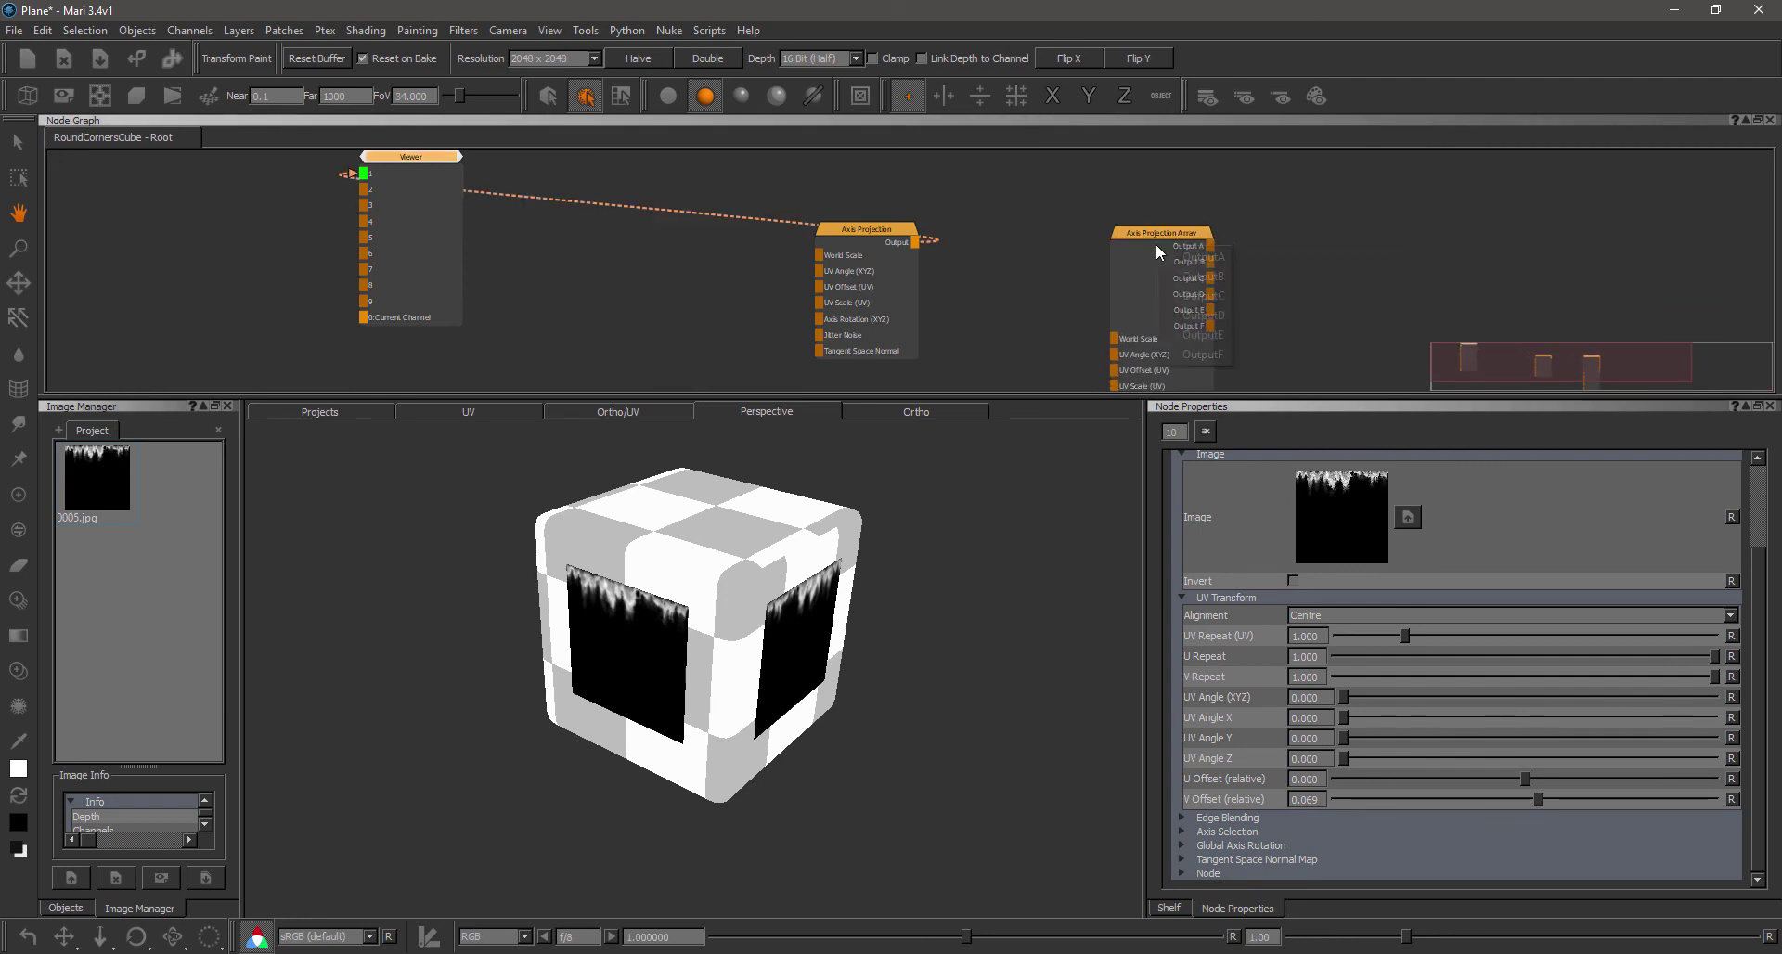
Step: Open the Axis Projection Array's properties, expand its UV Transform and General settings, and show the available Tiling options
{"action": "double_click", "coordinate": [1176, 232]}
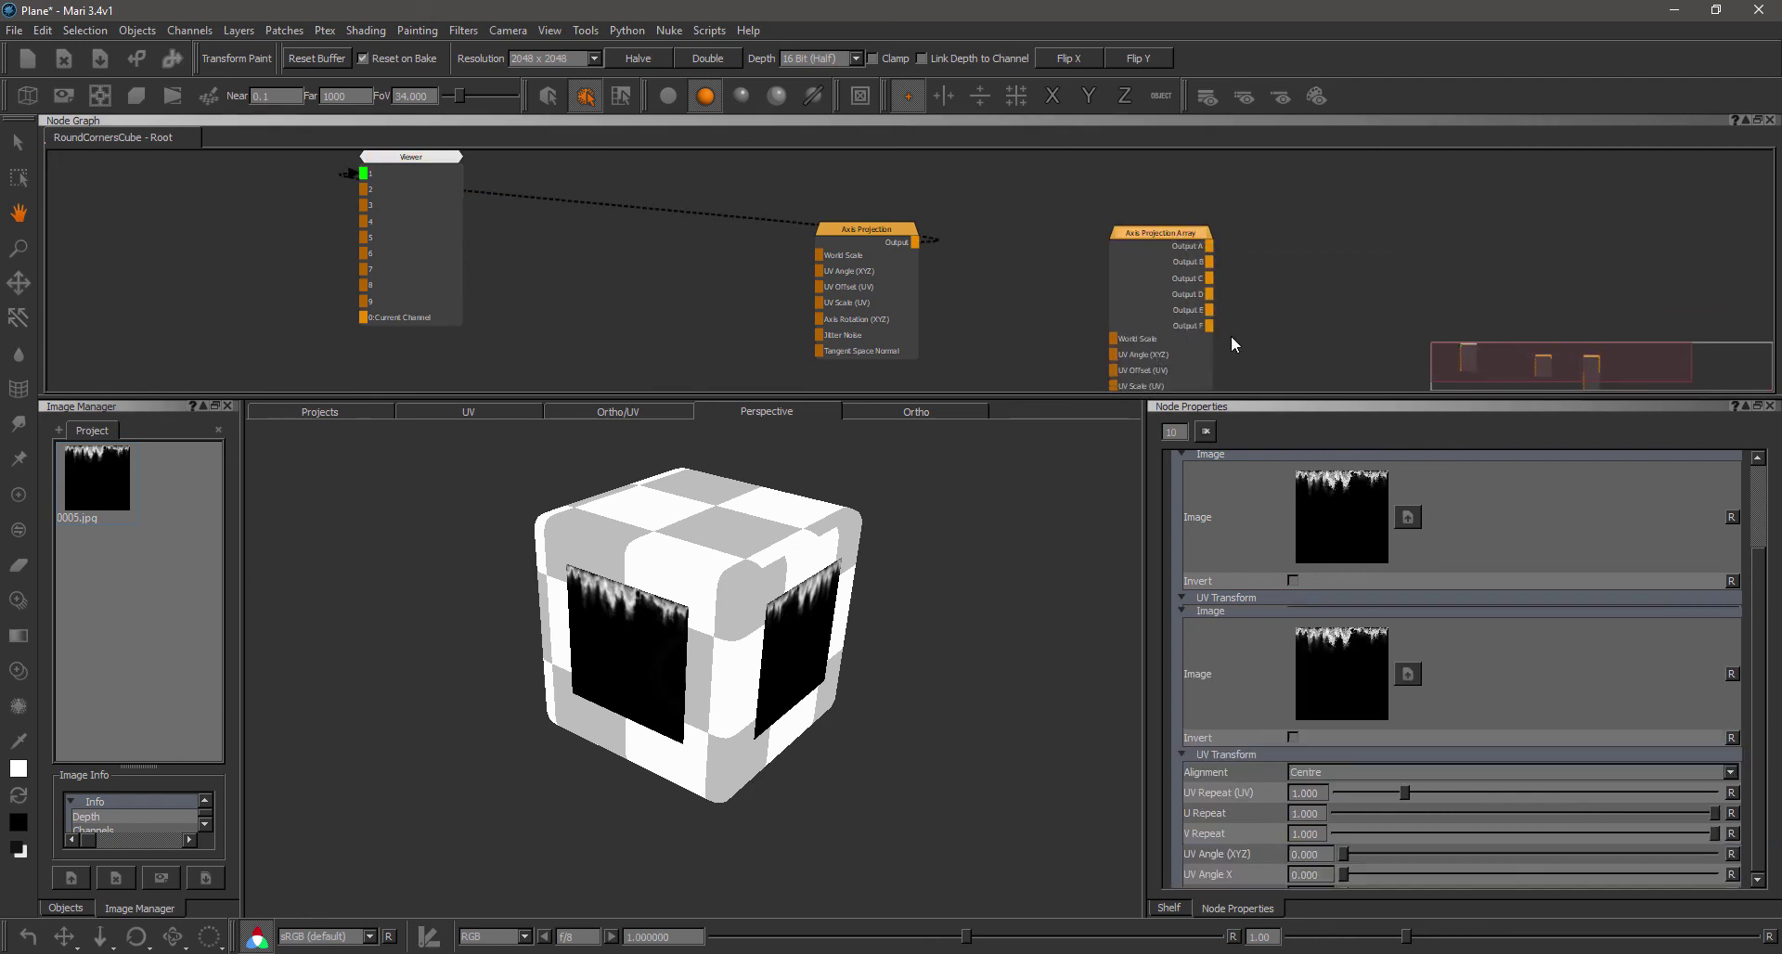
{"action": "scroll", "coordinate": [1759, 599], "scroll_direction": "up", "scroll_amount": 2}
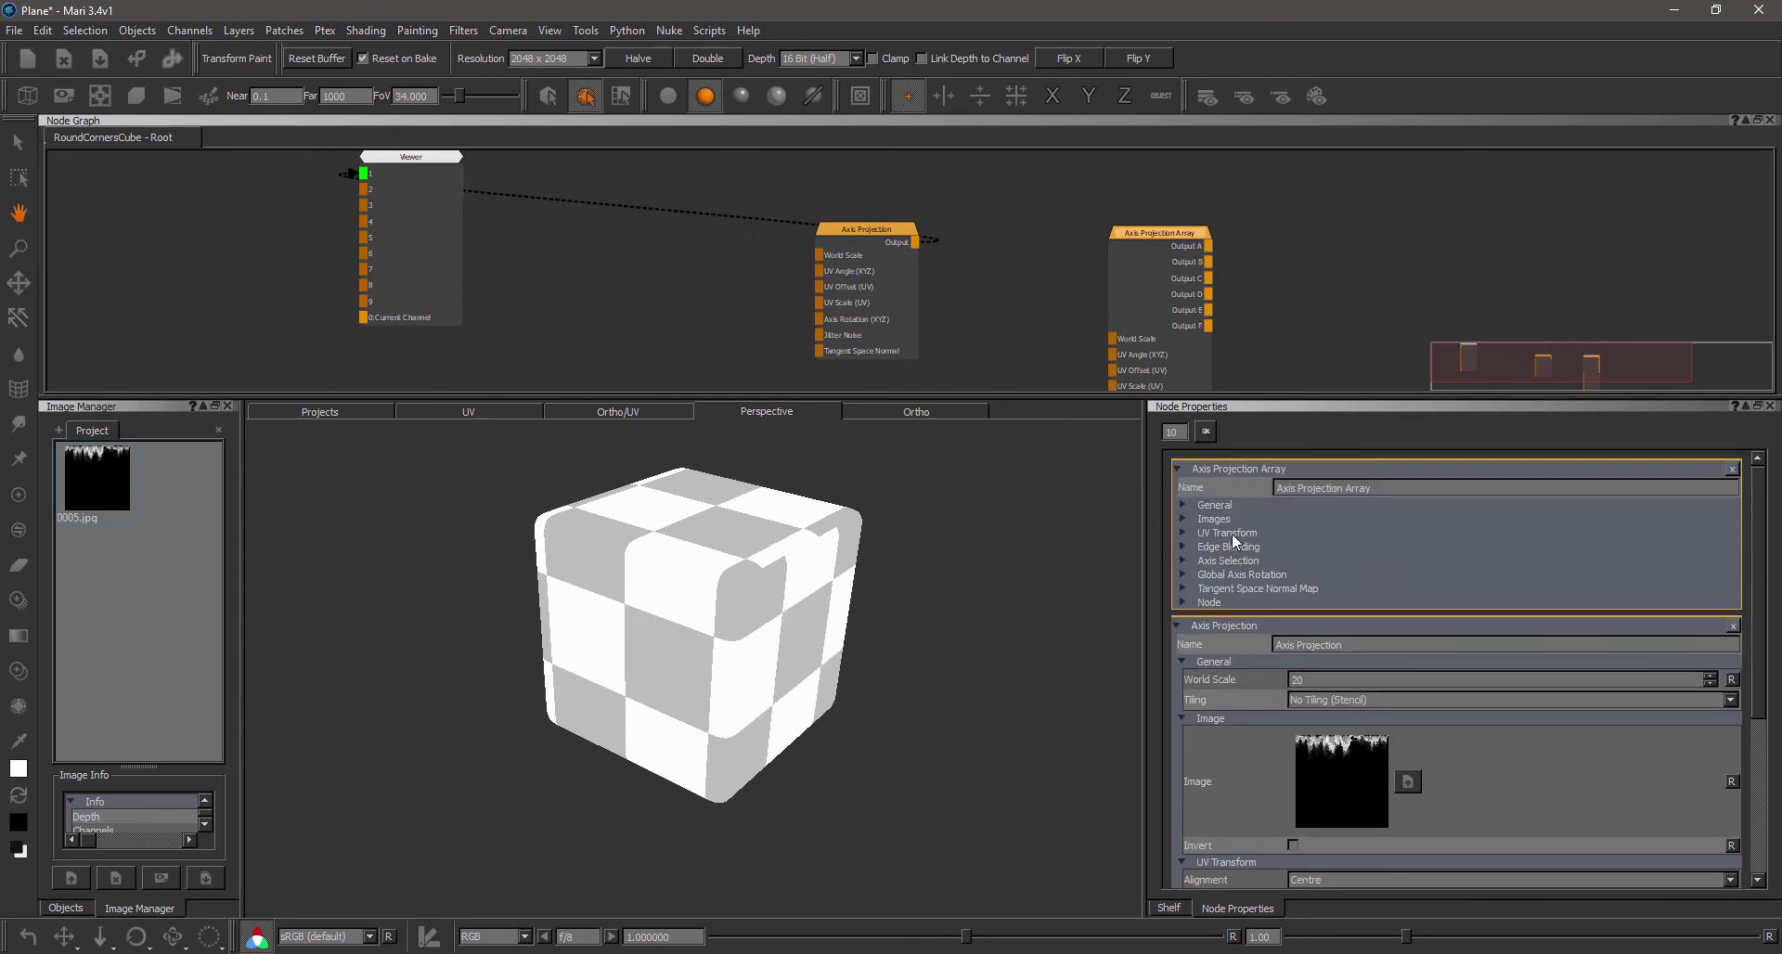
{"action": "left_click", "coordinate": [1228, 534]}
{"action": "left_click", "coordinate": [1214, 505]}
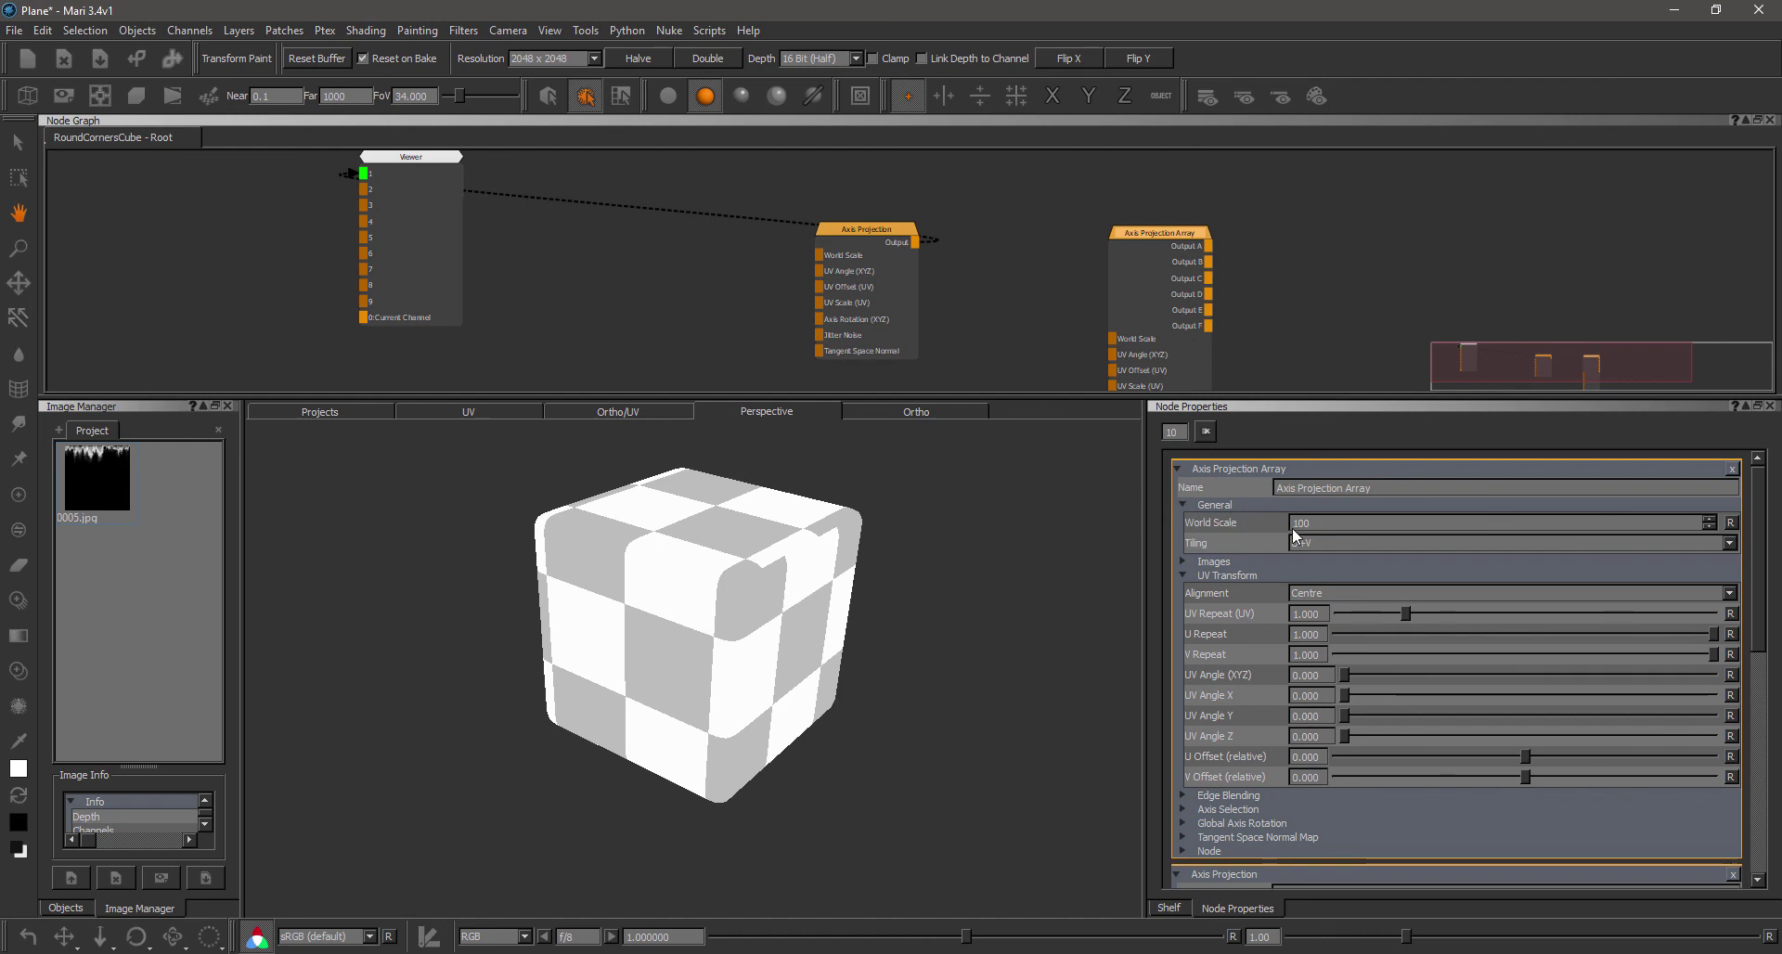
{"action": "left_click", "coordinate": [1357, 542]}
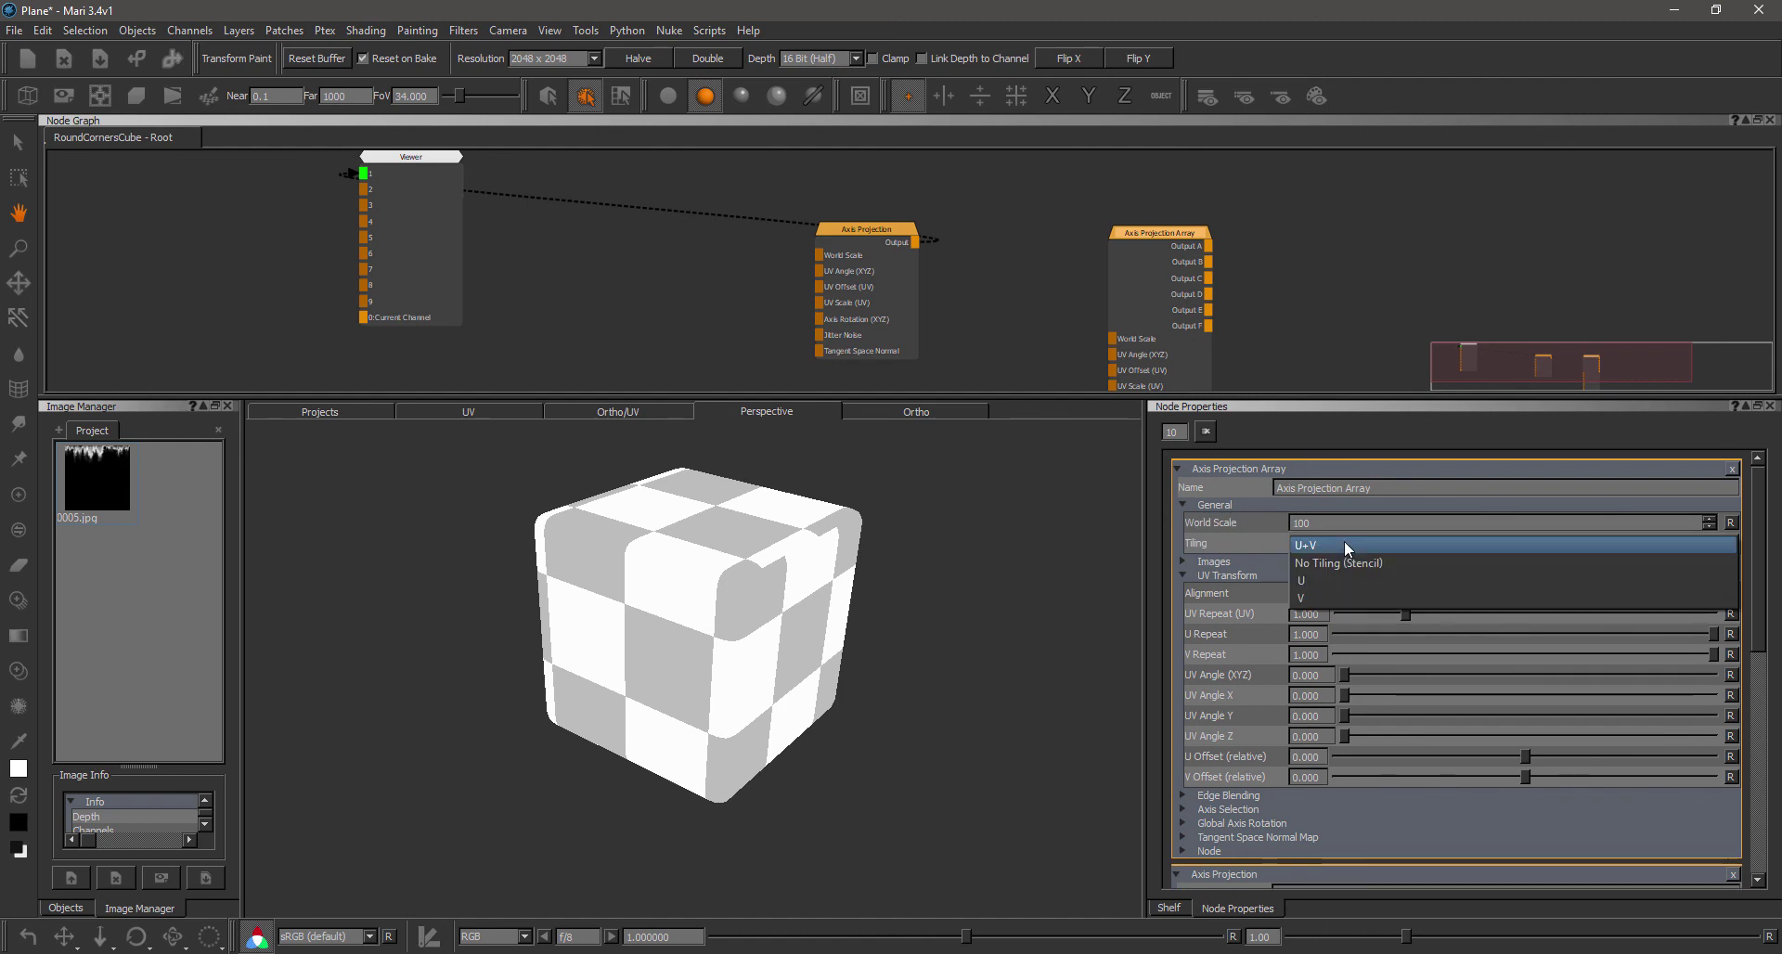